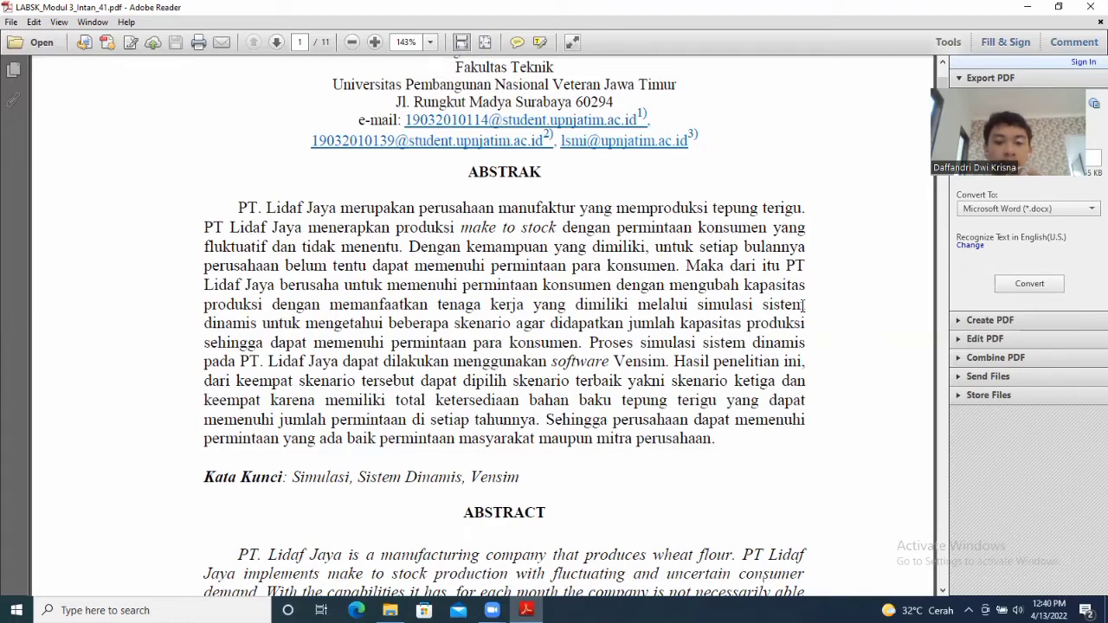
- Read through the report's abstract and the Pendahuluan section on inventory management at PT. Lidaf Jaya
{"action": "scroll", "coordinate": [803, 305], "scroll_direction": "down", "scroll_amount": 1}
{"action": "scroll", "coordinate": [803, 304], "scroll_direction": "down", "scroll_amount": 3}
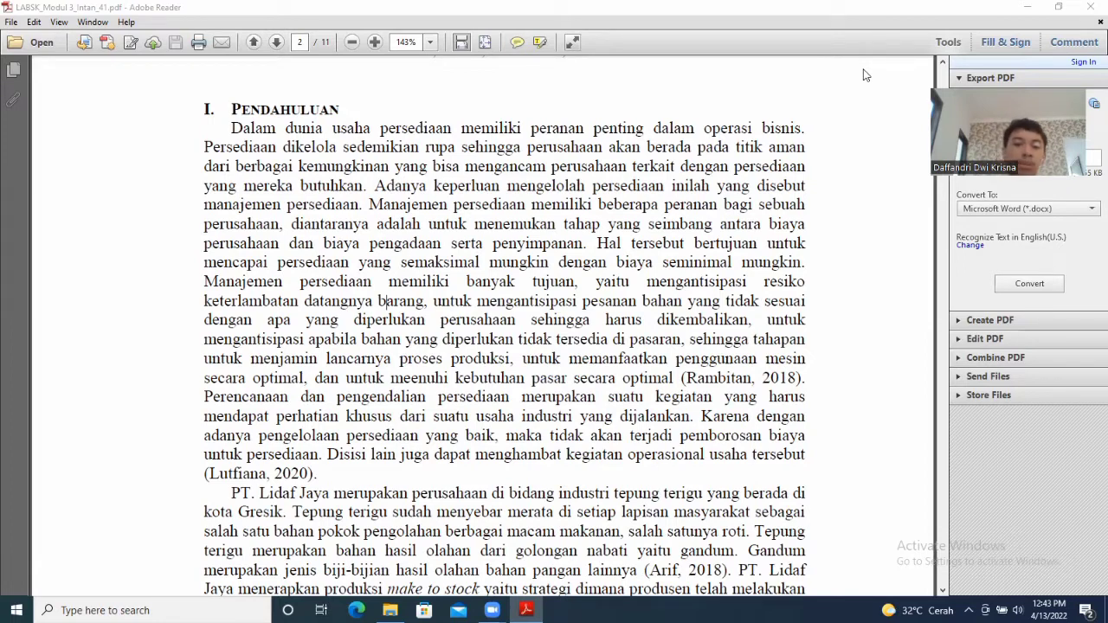
{"action": "scroll", "coordinate": [857, 76], "scroll_direction": "down", "scroll_amount": 3}
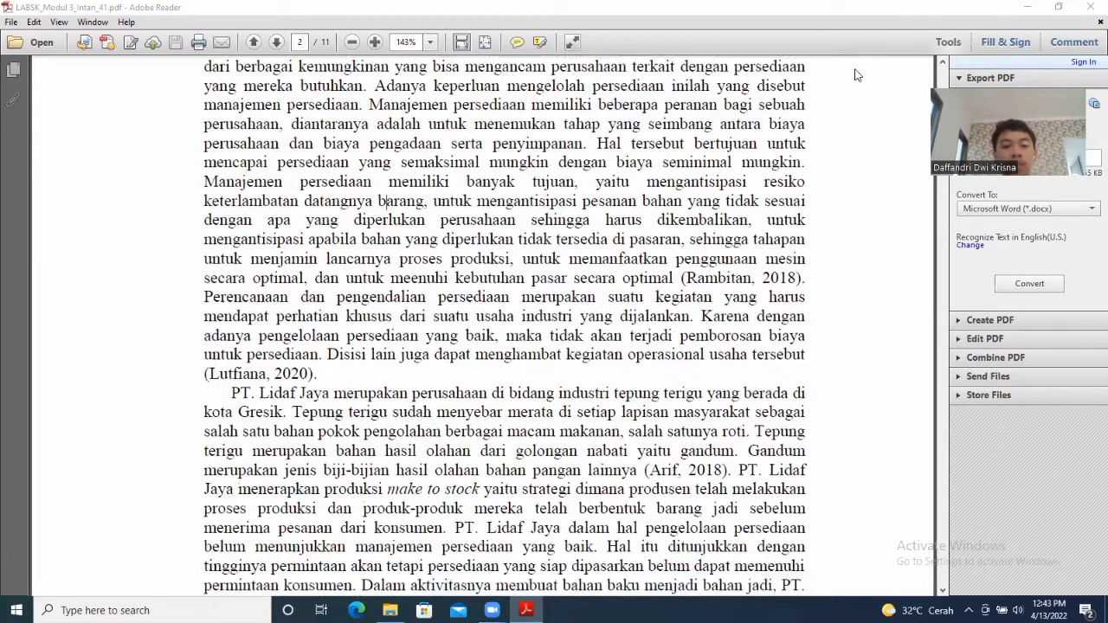
{"action": "scroll", "coordinate": [857, 75], "scroll_direction": "down", "scroll_amount": 2}
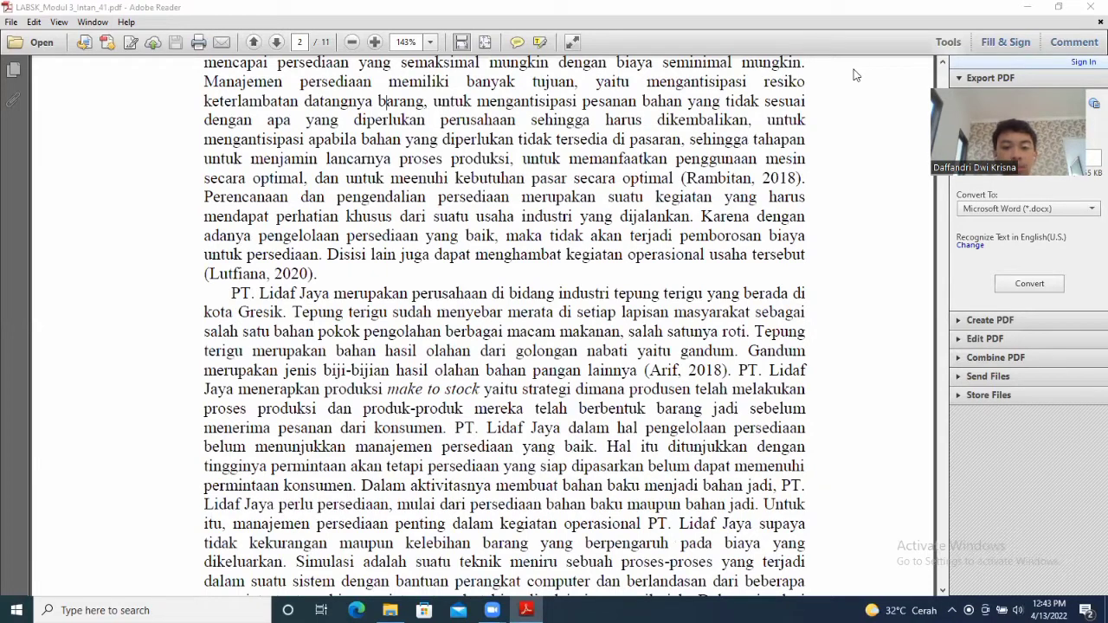
{"action": "scroll", "coordinate": [855, 75], "scroll_direction": "down", "scroll_amount": 1}
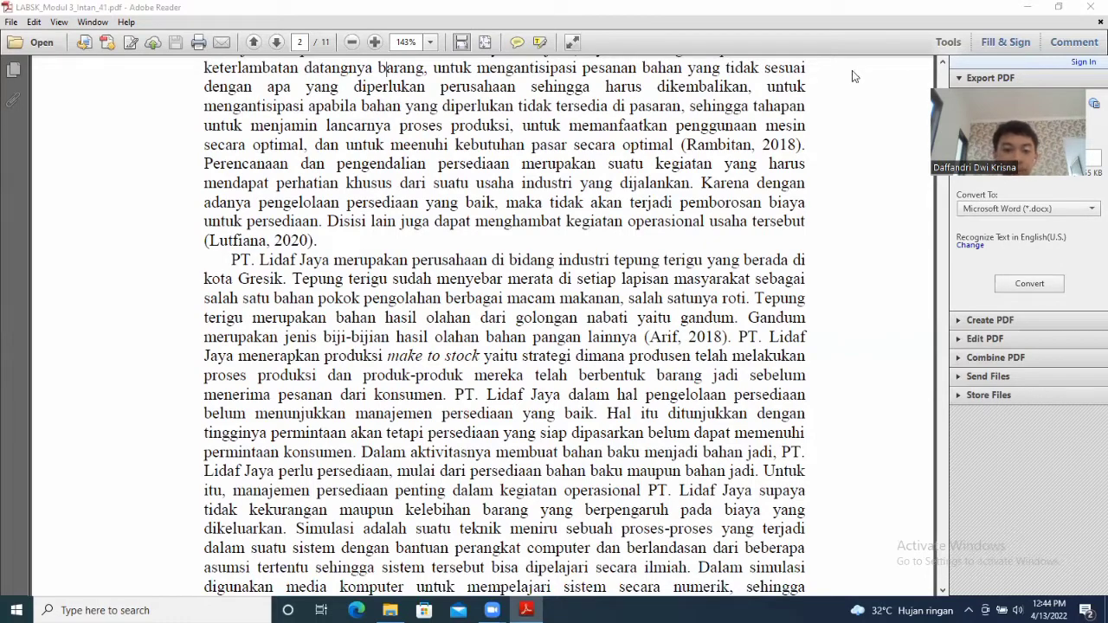
{"action": "scroll", "coordinate": [848, 73], "scroll_direction": "down", "scroll_amount": 3}
{"action": "scroll", "coordinate": [844, 70], "scroll_direction": "down", "scroll_amount": 5}
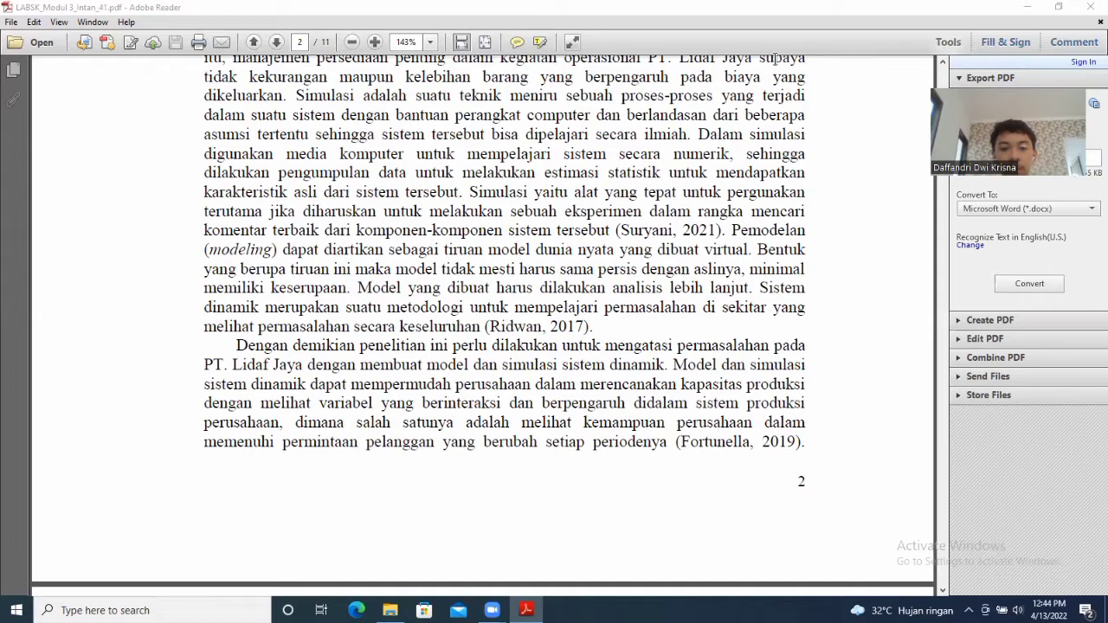
{"action": "scroll", "coordinate": [775, 57], "scroll_direction": "down", "scroll_amount": 8}
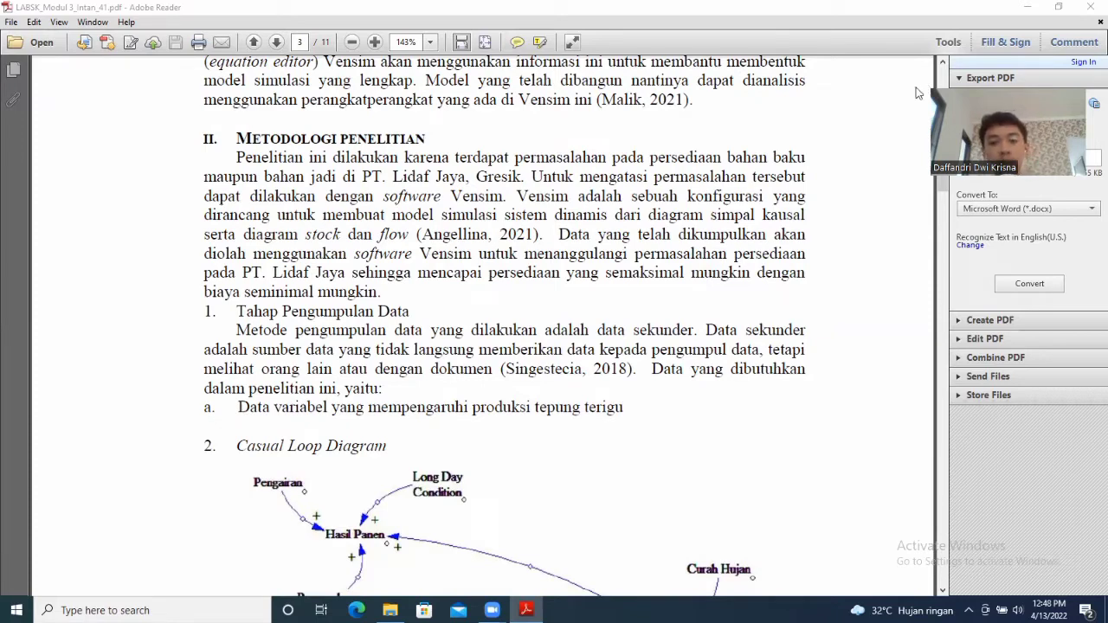
- Review the Metodologi Penelitian section, including the data collection stage and the Casual Loop Diagram in Gambar 1
{"action": "scroll", "coordinate": [918, 92], "scroll_direction": "down", "scroll_amount": 1}
{"action": "scroll", "coordinate": [918, 93], "scroll_direction": "down", "scroll_amount": 2}
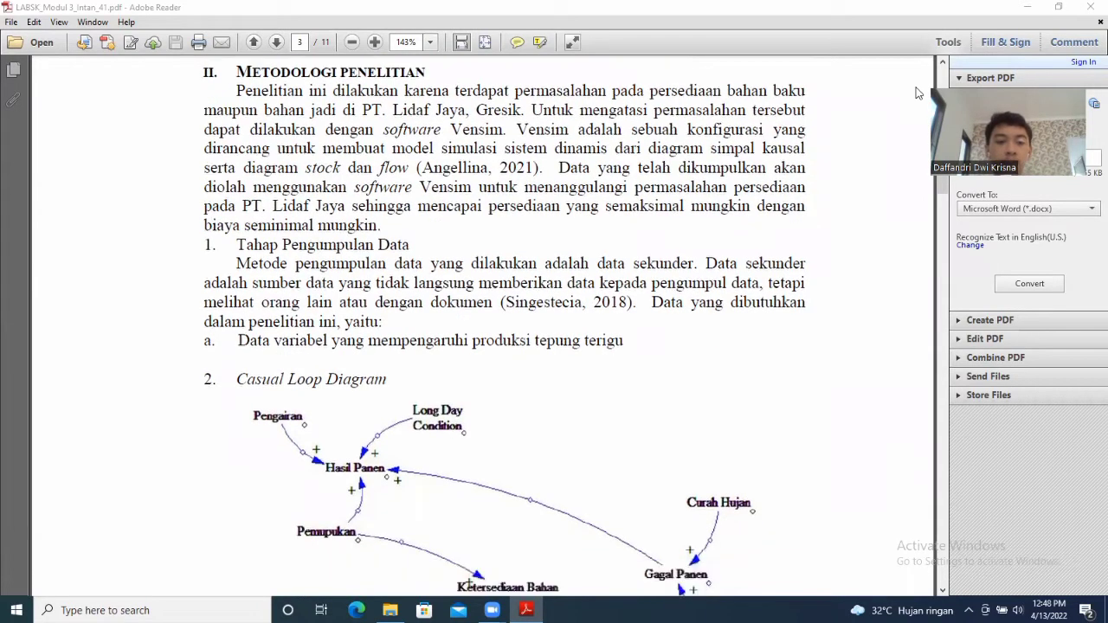
{"action": "scroll", "coordinate": [918, 93], "scroll_direction": "down", "scroll_amount": 3}
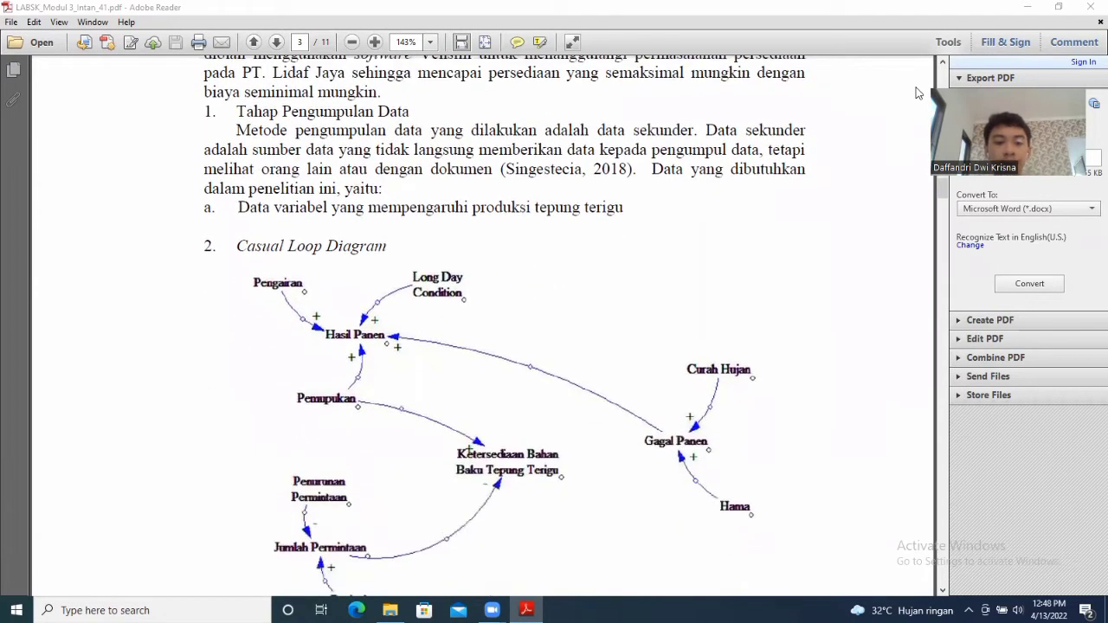
{"action": "scroll", "coordinate": [918, 92], "scroll_direction": "down", "scroll_amount": 3}
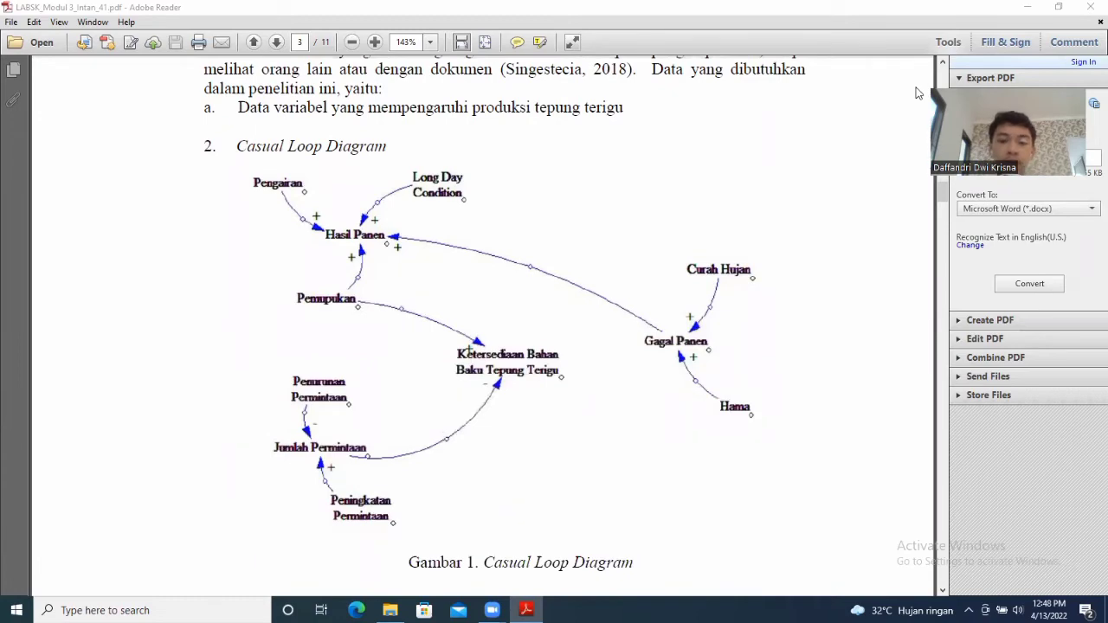
- Examine the Tahap Pengolahan Data flowchart on page 4 from Mulai through to Selesai
{"action": "scroll", "coordinate": [919, 92], "scroll_direction": "down", "scroll_amount": 17}
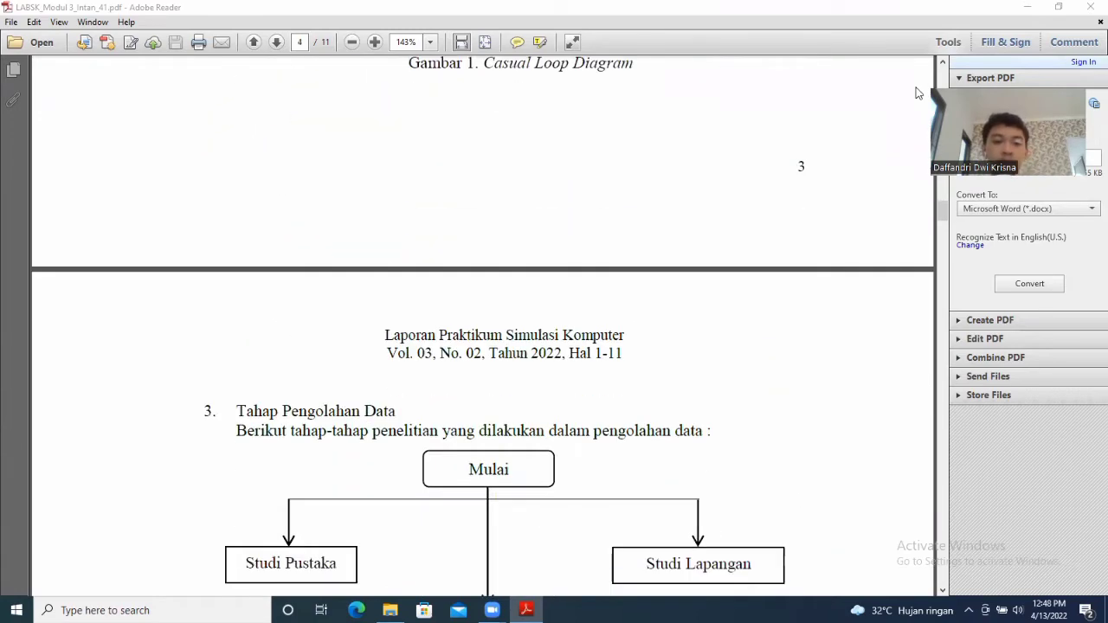
{"action": "scroll", "coordinate": [918, 92], "scroll_direction": "down", "scroll_amount": 3}
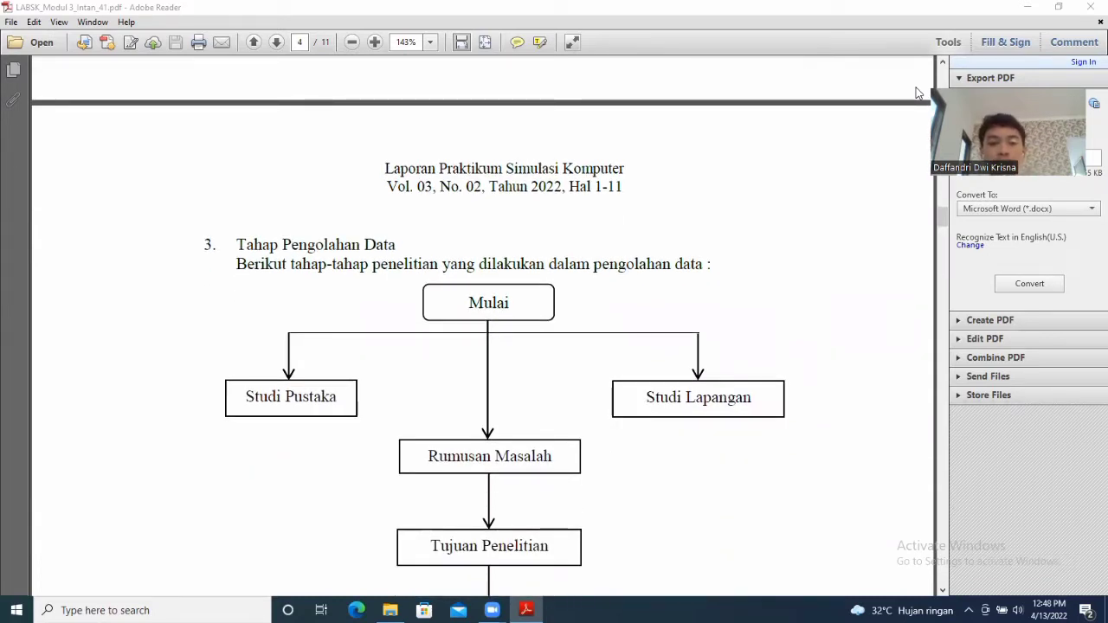
{"action": "scroll", "coordinate": [918, 93], "scroll_direction": "down", "scroll_amount": 1}
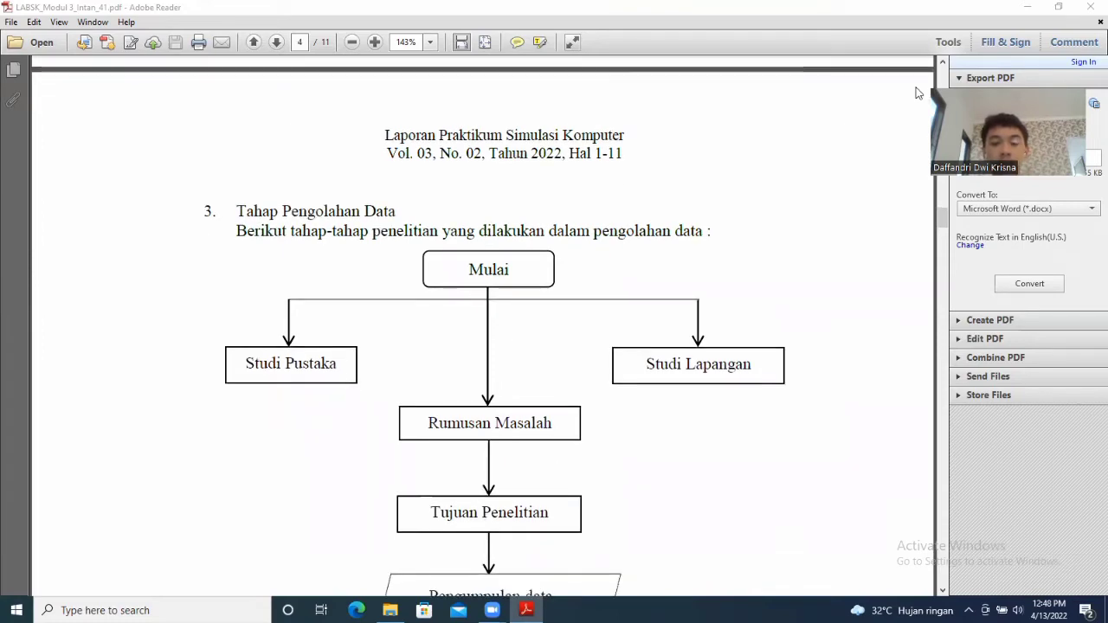
{"action": "scroll", "coordinate": [919, 92], "scroll_direction": "down", "scroll_amount": 3}
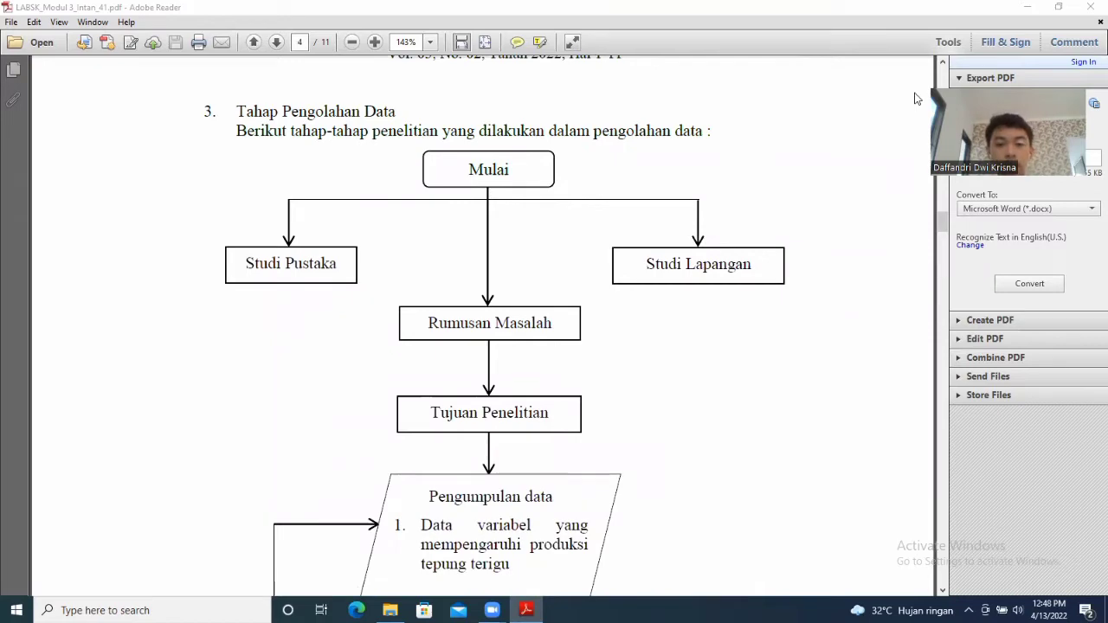
{"action": "scroll", "coordinate": [916, 98], "scroll_direction": "down", "scroll_amount": 5}
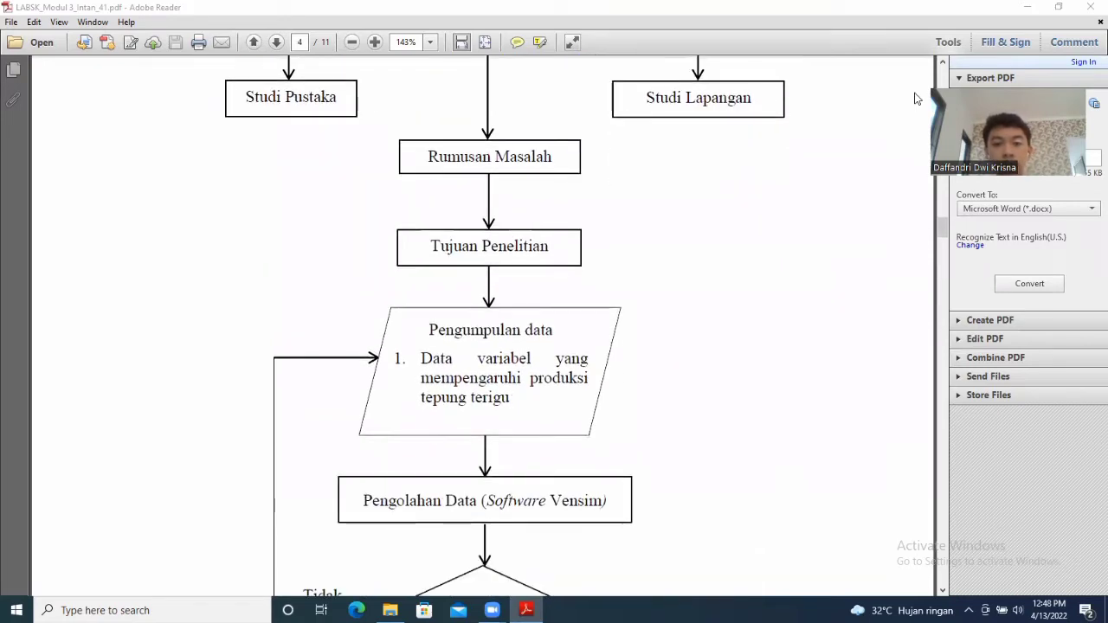
{"action": "scroll", "coordinate": [917, 97], "scroll_direction": "down", "scroll_amount": 2}
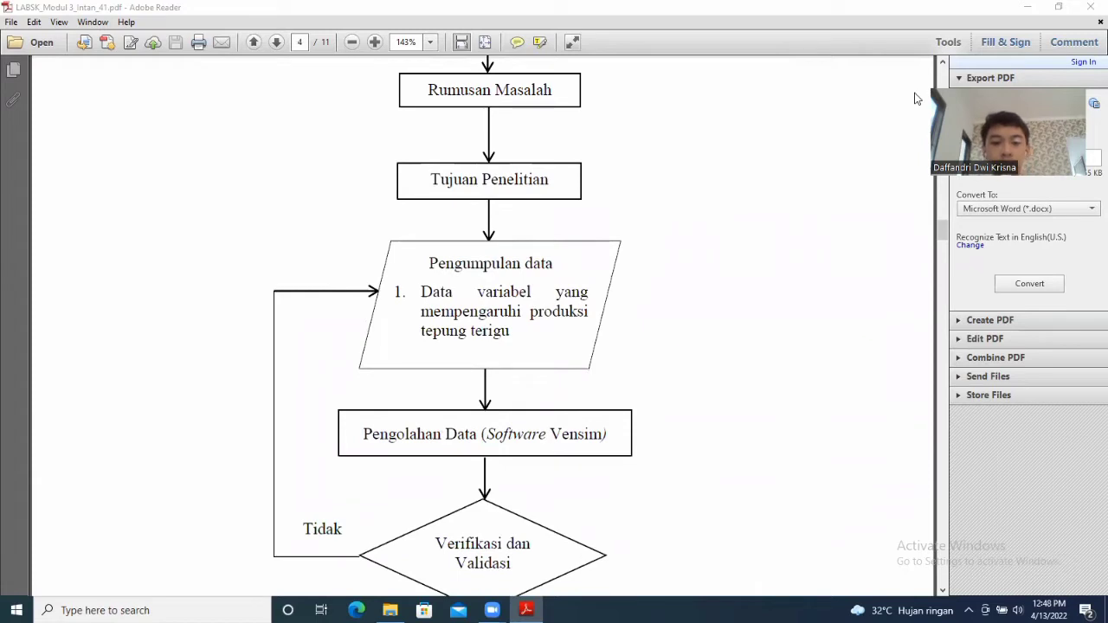
{"action": "scroll", "coordinate": [916, 98], "scroll_direction": "down", "scroll_amount": 3}
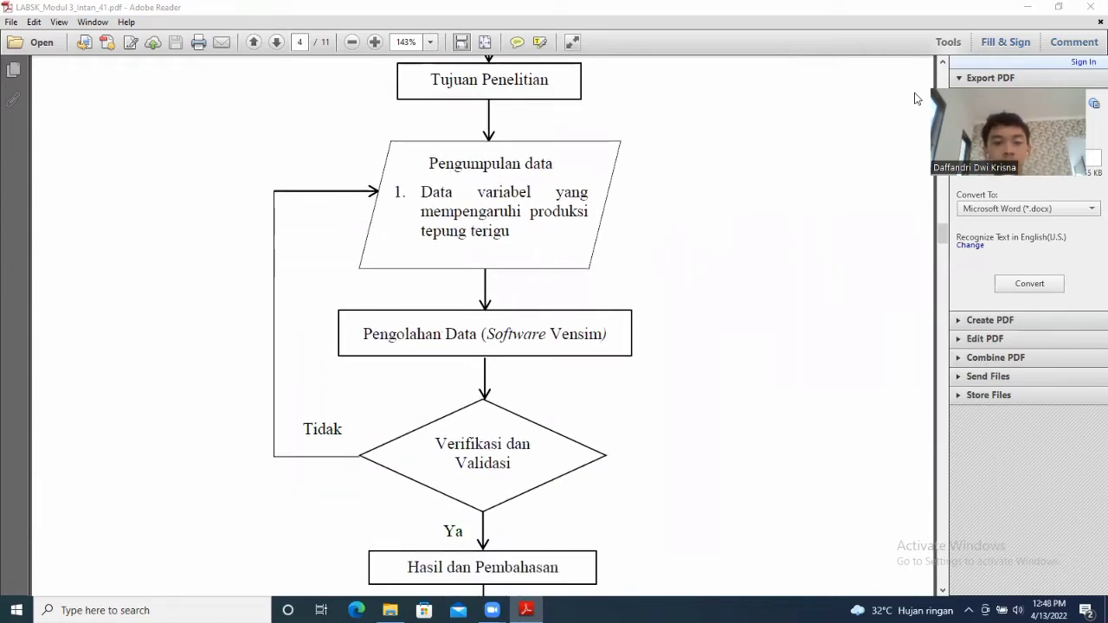
{"action": "scroll", "coordinate": [916, 98], "scroll_direction": "down", "scroll_amount": 2}
{"action": "scroll", "coordinate": [916, 98], "scroll_direction": "down", "scroll_amount": 3}
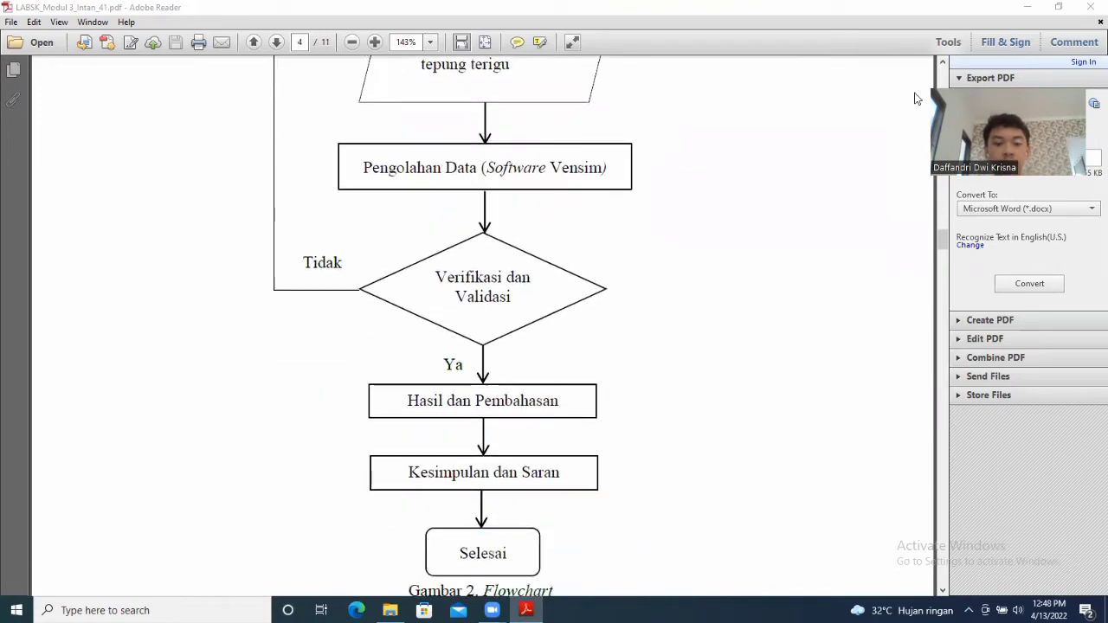
{"action": "scroll", "coordinate": [916, 98], "scroll_direction": "down", "scroll_amount": 7}
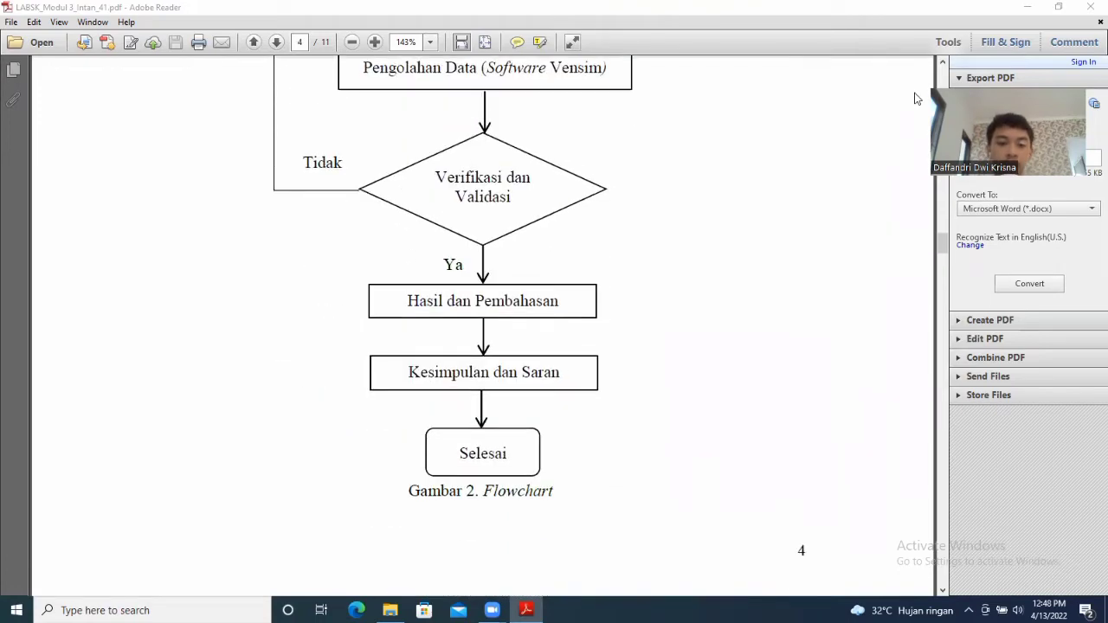
{"action": "scroll", "coordinate": [916, 97], "scroll_direction": "down", "scroll_amount": 2}
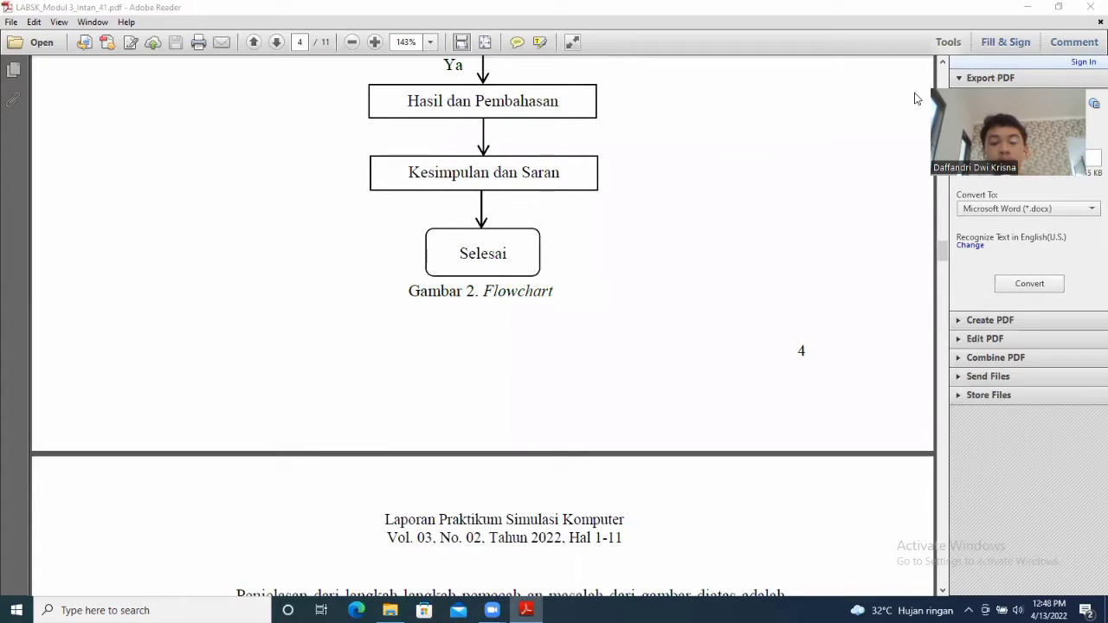
- Read the numbered explanations of the flowchart's research steps on page 5
{"action": "scroll", "coordinate": [916, 98], "scroll_direction": "down", "scroll_amount": 2}
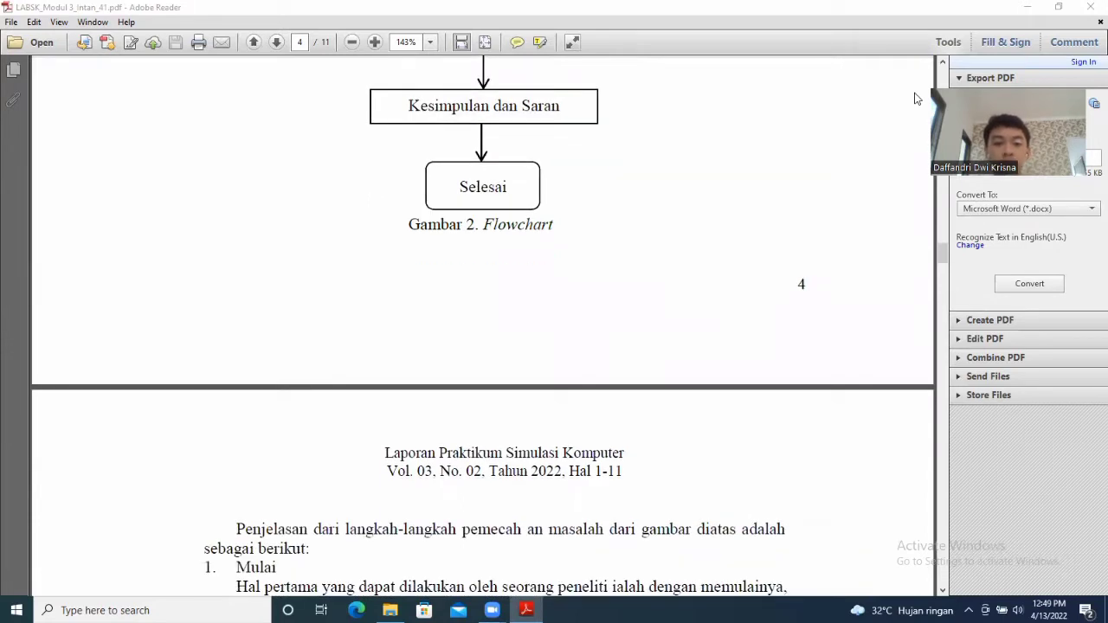
{"action": "scroll", "coordinate": [917, 97], "scroll_direction": "down", "scroll_amount": 2}
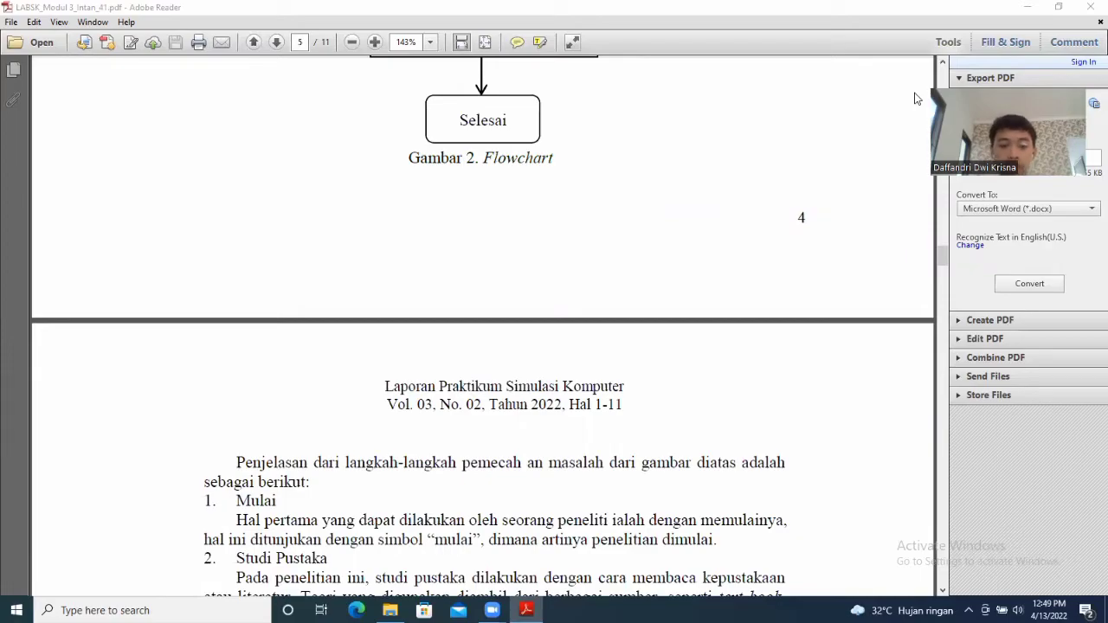
{"action": "scroll", "coordinate": [914, 102], "scroll_direction": "down", "scroll_amount": 5}
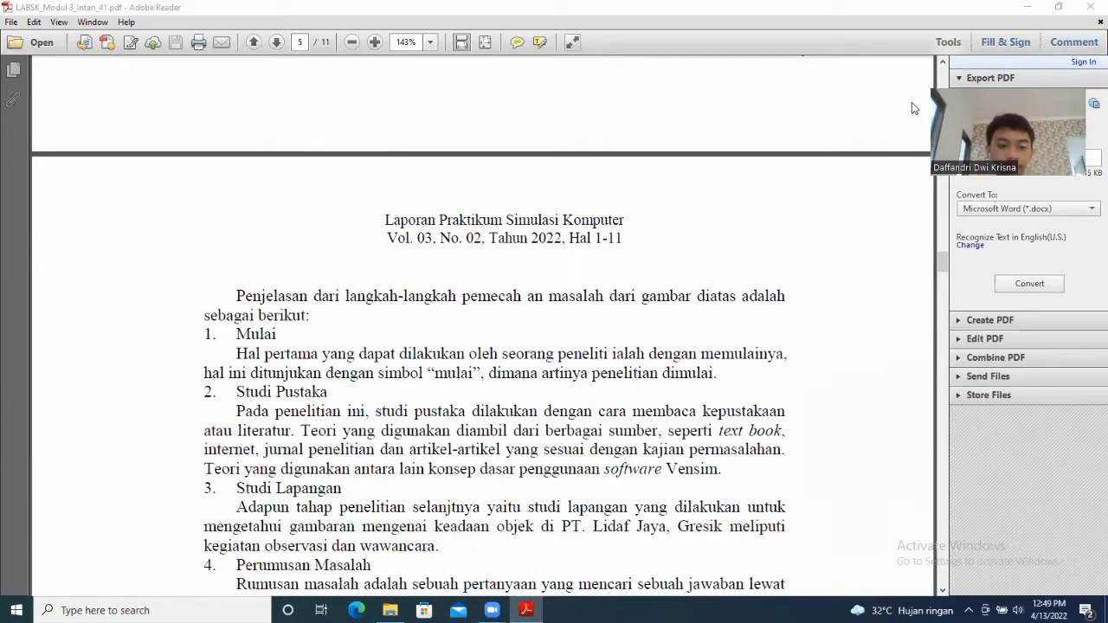
{"action": "scroll", "coordinate": [911, 108], "scroll_direction": "down", "scroll_amount": 8}
{"action": "scroll", "coordinate": [912, 107], "scroll_direction": "down", "scroll_amount": 16}
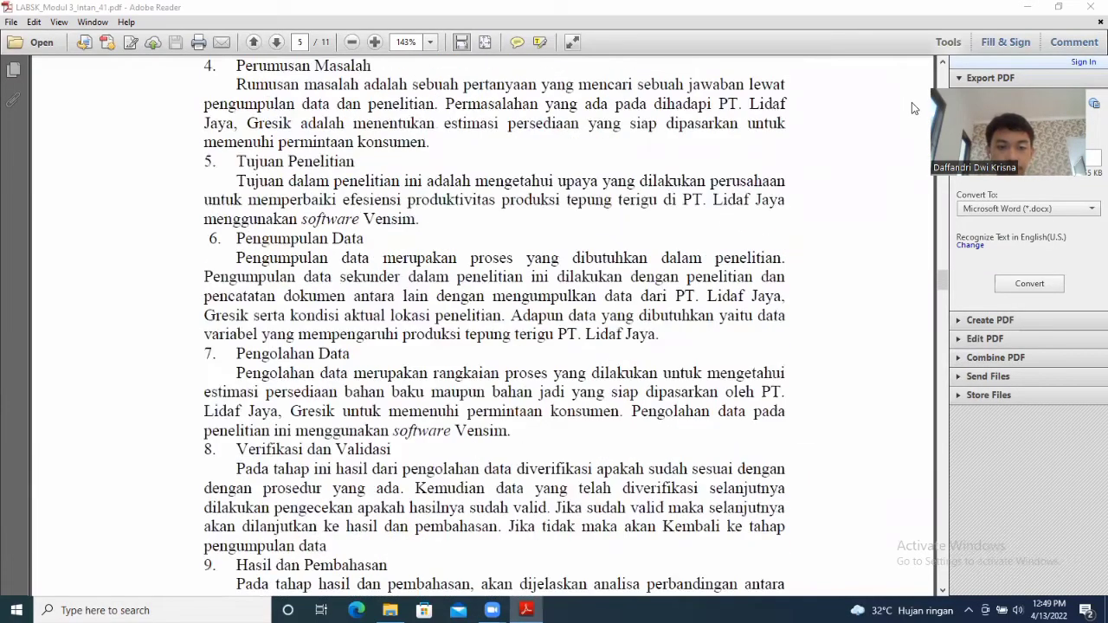
- Review the model verification and validation in Hasil dan Pembahasan, including Tabel 1 and the E1 and E2 error calculations
{"action": "scroll", "coordinate": [911, 108], "scroll_direction": "down", "scroll_amount": 18}
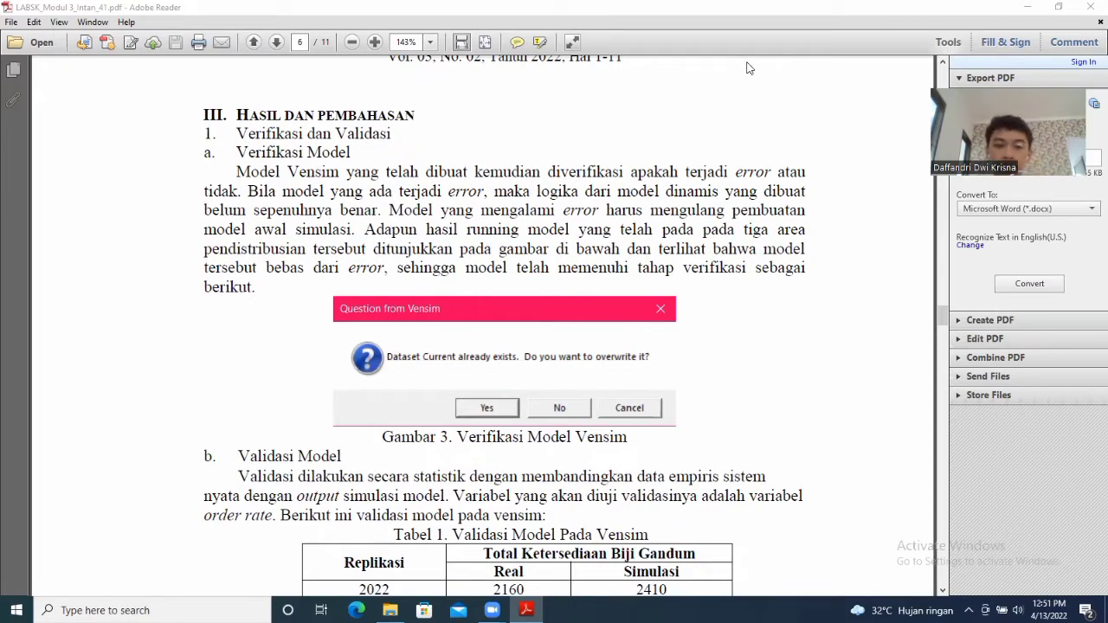
{"action": "scroll", "coordinate": [817, 223], "scroll_direction": "down", "scroll_amount": 2}
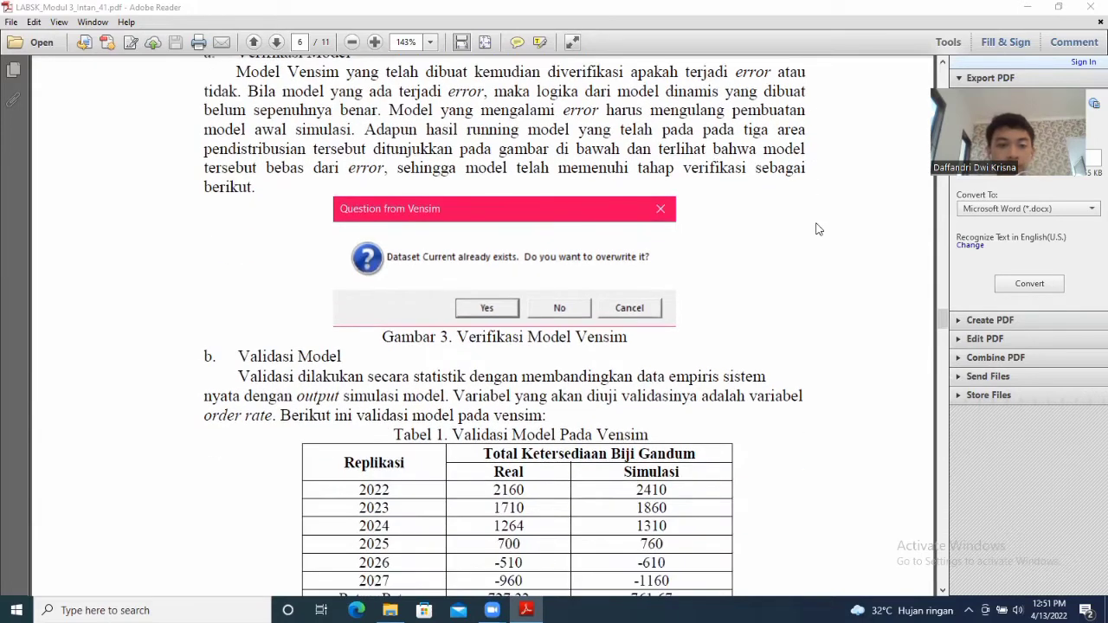
{"action": "scroll", "coordinate": [817, 229], "scroll_direction": "down", "scroll_amount": 1}
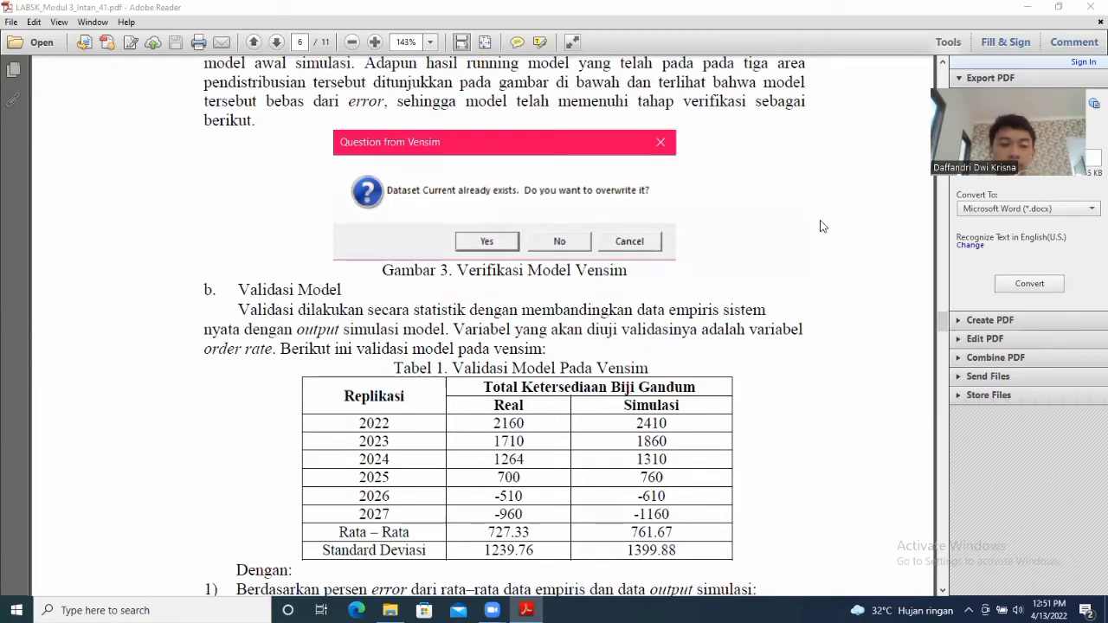
{"action": "scroll", "coordinate": [821, 226], "scroll_direction": "down", "scroll_amount": 2}
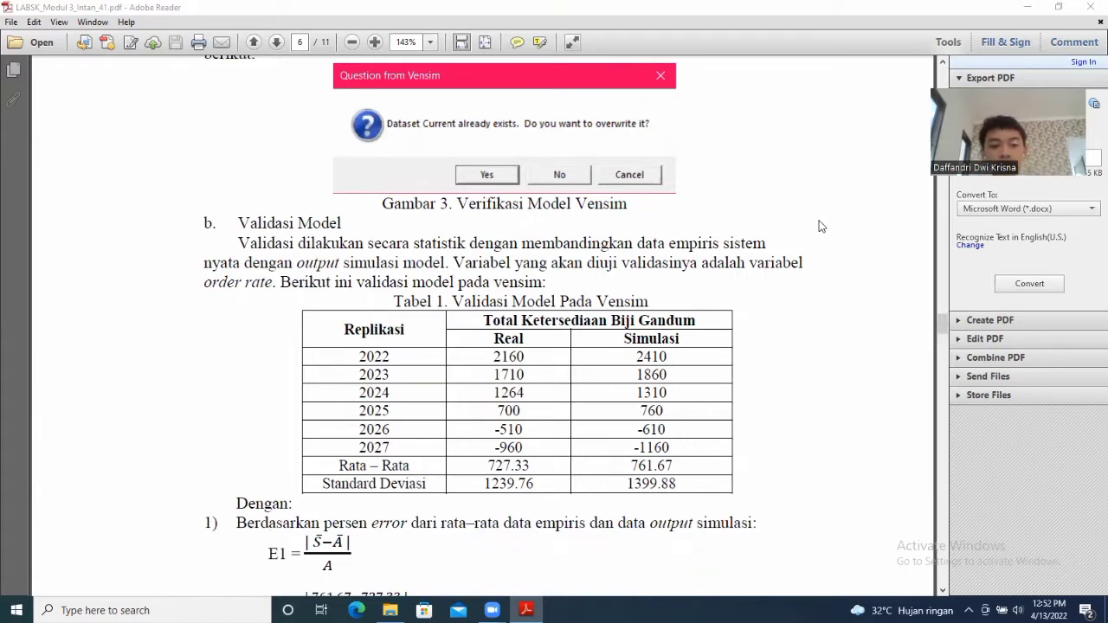
{"action": "scroll", "coordinate": [822, 226], "scroll_direction": "down", "scroll_amount": 3}
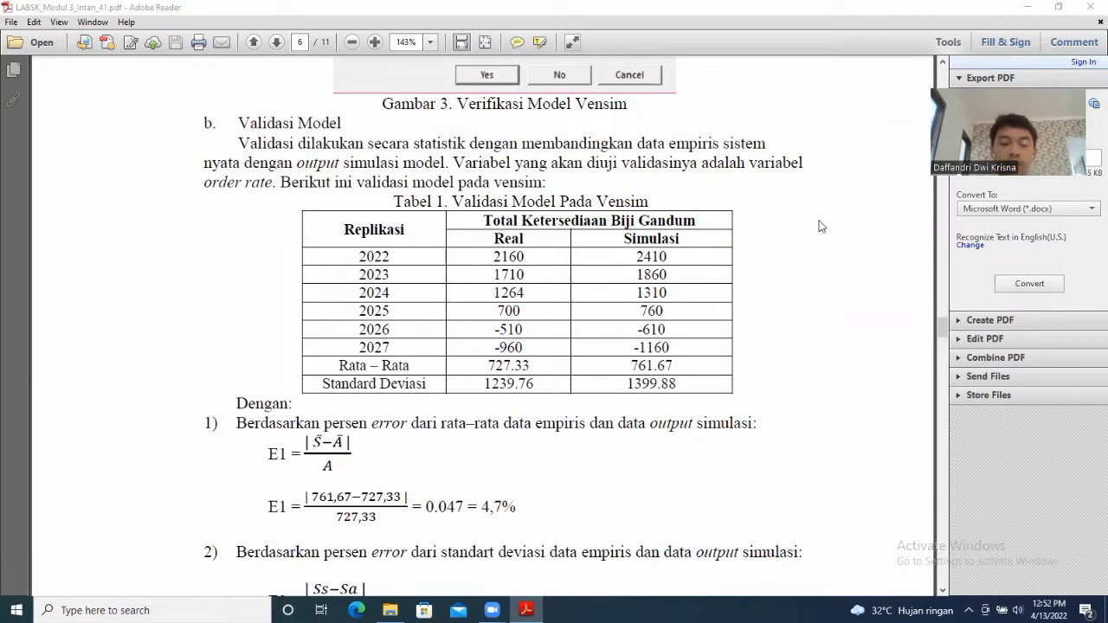
{"action": "scroll", "coordinate": [821, 227], "scroll_direction": "down", "scroll_amount": 2}
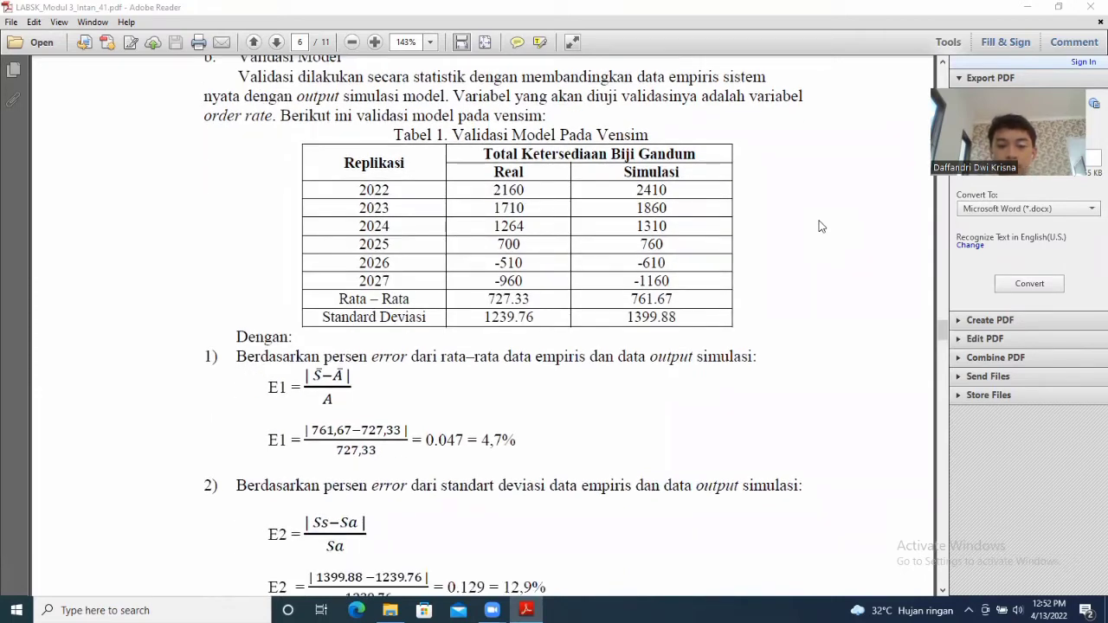
{"action": "scroll", "coordinate": [821, 227], "scroll_direction": "down", "scroll_amount": 2}
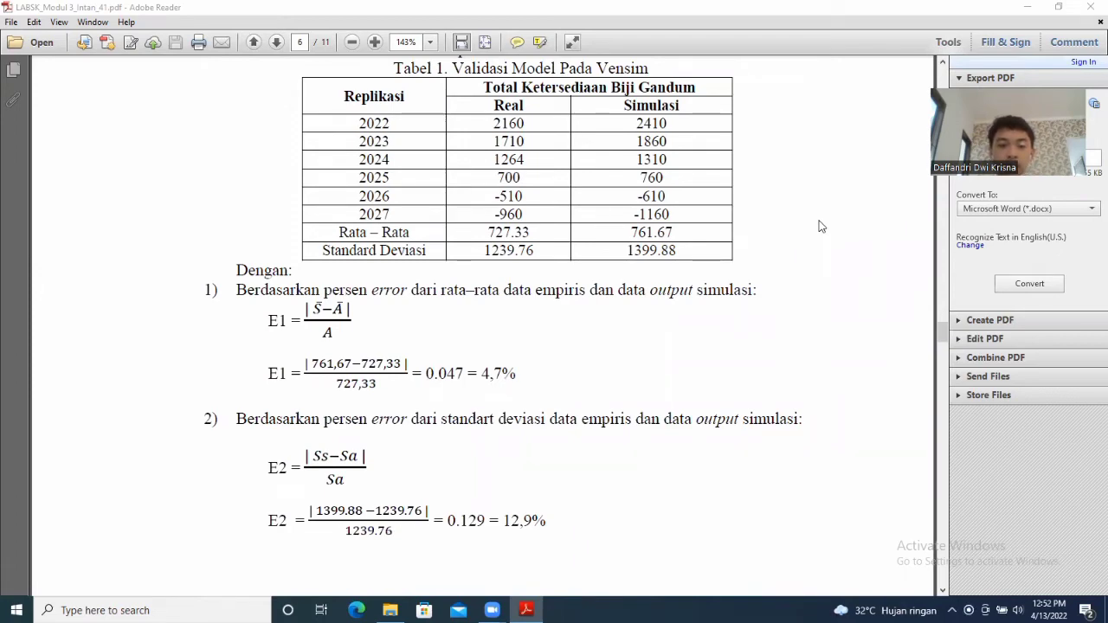
- Examine the Output Simulasi section on page 7, covering the Vensim model in Gambar 4 and the Skenario 1 graph
{"action": "scroll", "coordinate": [821, 227], "scroll_direction": "down", "scroll_amount": 18}
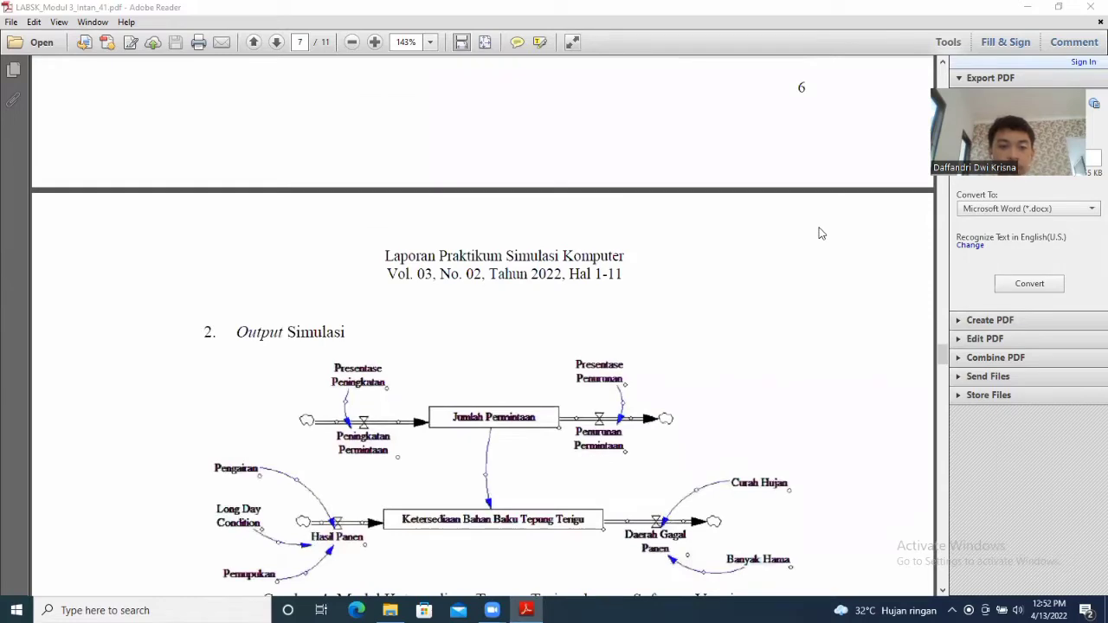
{"action": "scroll", "coordinate": [822, 232], "scroll_direction": "down", "scroll_amount": 4}
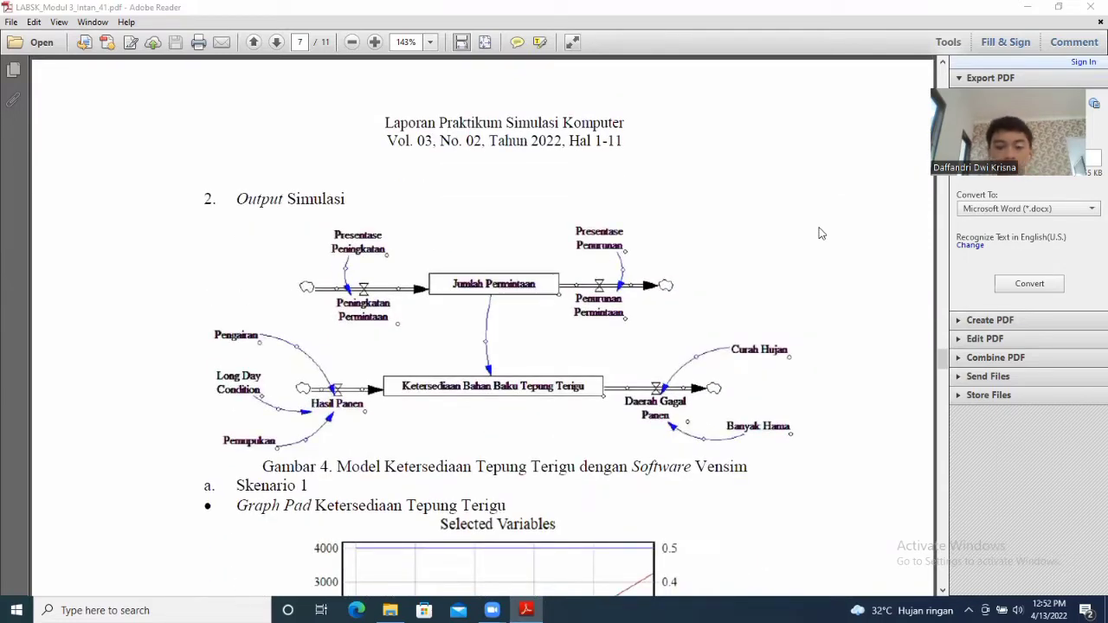
{"action": "scroll", "coordinate": [821, 233], "scroll_direction": "down", "scroll_amount": 1}
{"action": "scroll", "coordinate": [821, 232], "scroll_direction": "down", "scroll_amount": 2}
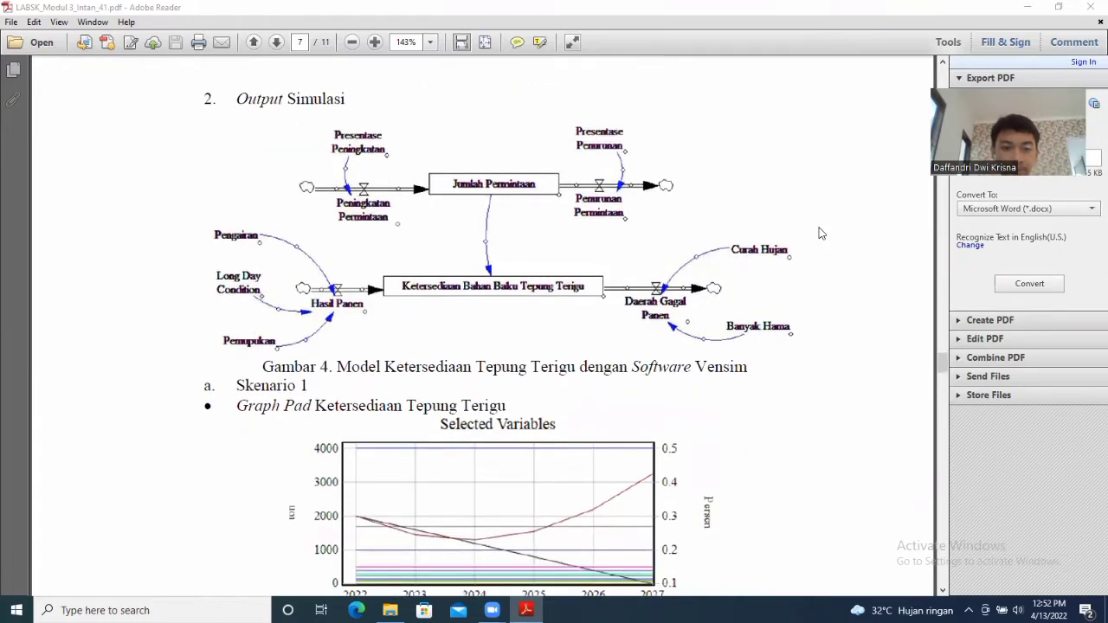
{"action": "scroll", "coordinate": [821, 233], "scroll_direction": "down", "scroll_amount": 2}
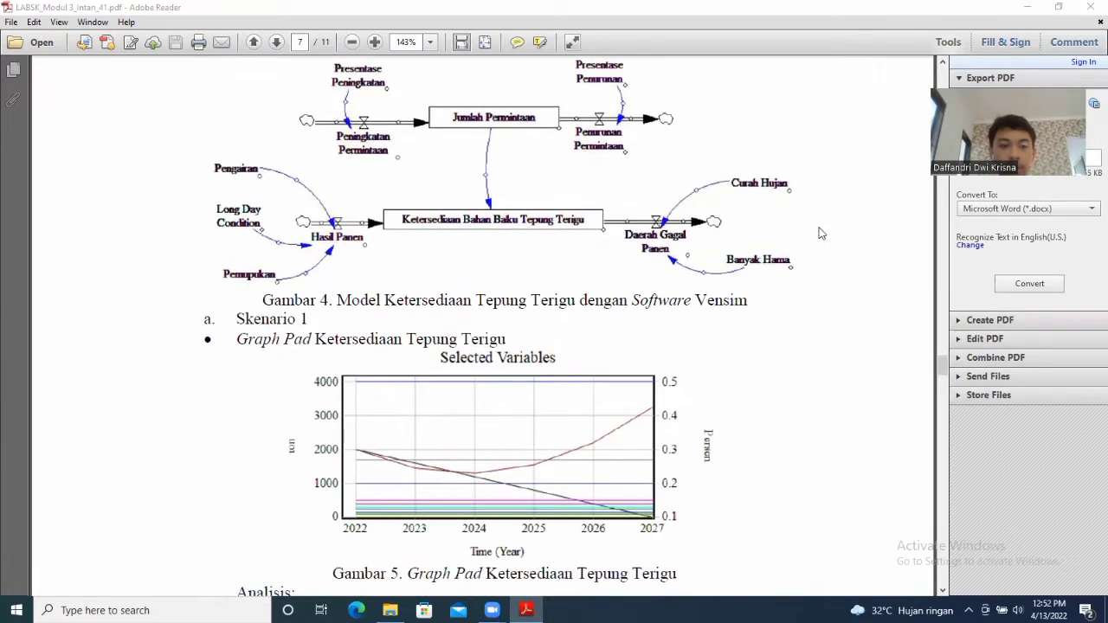
{"action": "scroll", "coordinate": [822, 233], "scroll_direction": "down", "scroll_amount": 2}
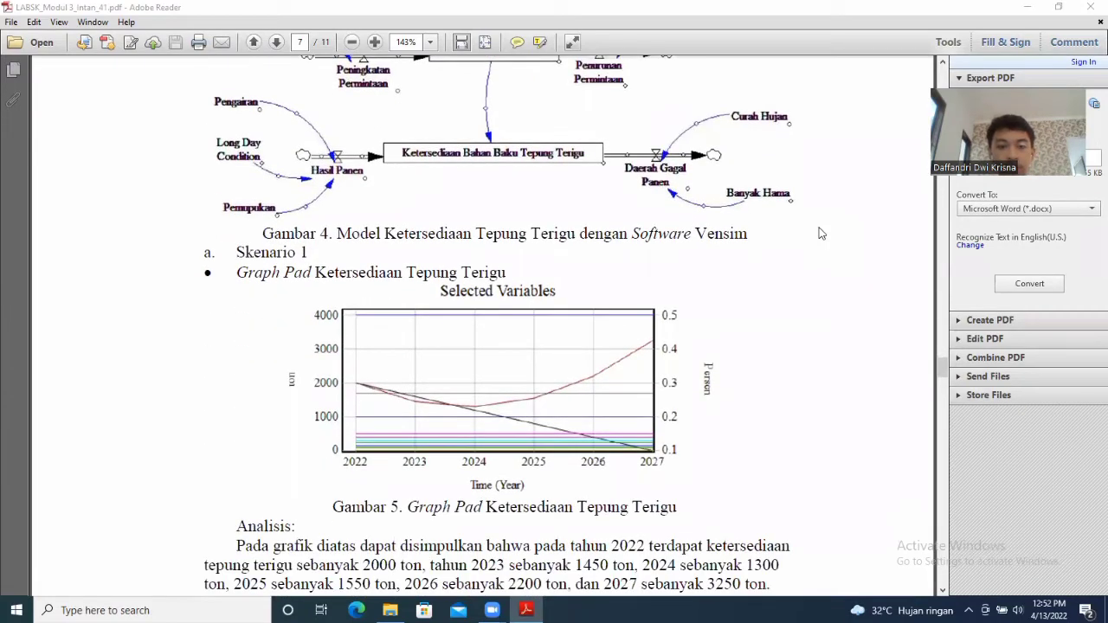
- Review the Skenario 1 graph analysis and the Table Pad in Gambar 6 with its analysis on page 7
{"action": "scroll", "coordinate": [821, 232], "scroll_direction": "down", "scroll_amount": 1}
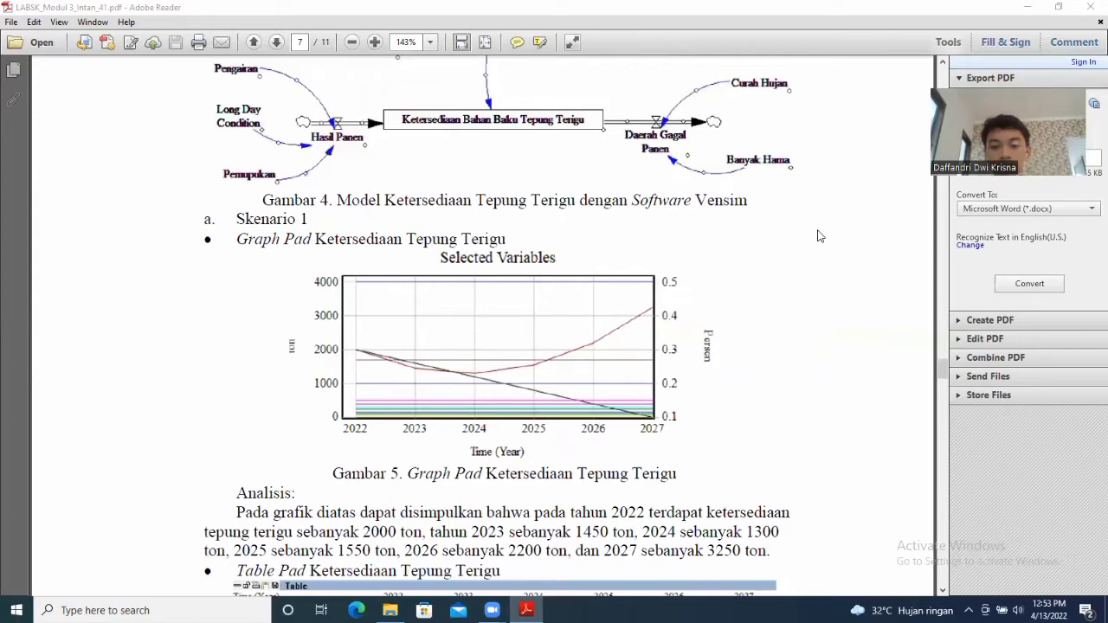
{"action": "scroll", "coordinate": [819, 237], "scroll_direction": "down", "scroll_amount": 6}
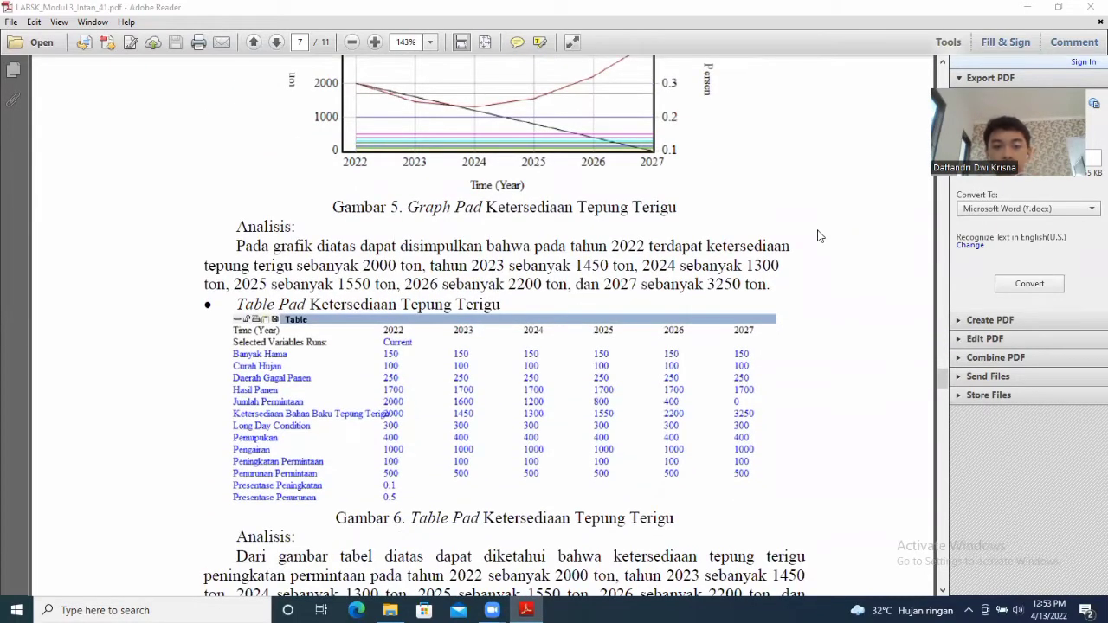
{"action": "scroll", "coordinate": [820, 236], "scroll_direction": "down", "scroll_amount": 2}
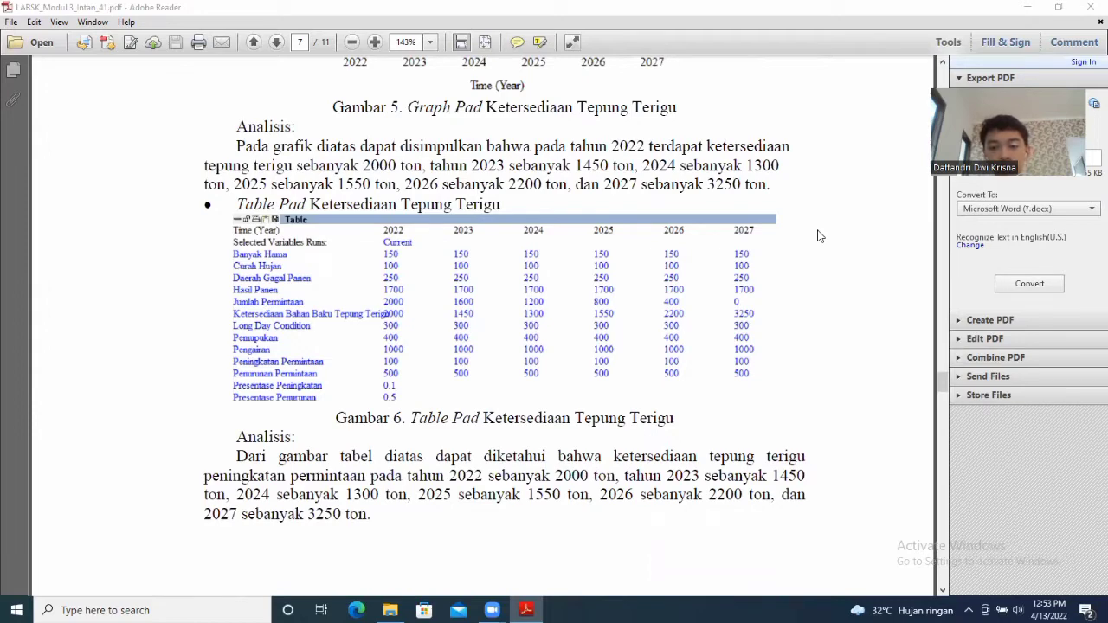
{"action": "scroll", "coordinate": [819, 235], "scroll_direction": "down", "scroll_amount": 2}
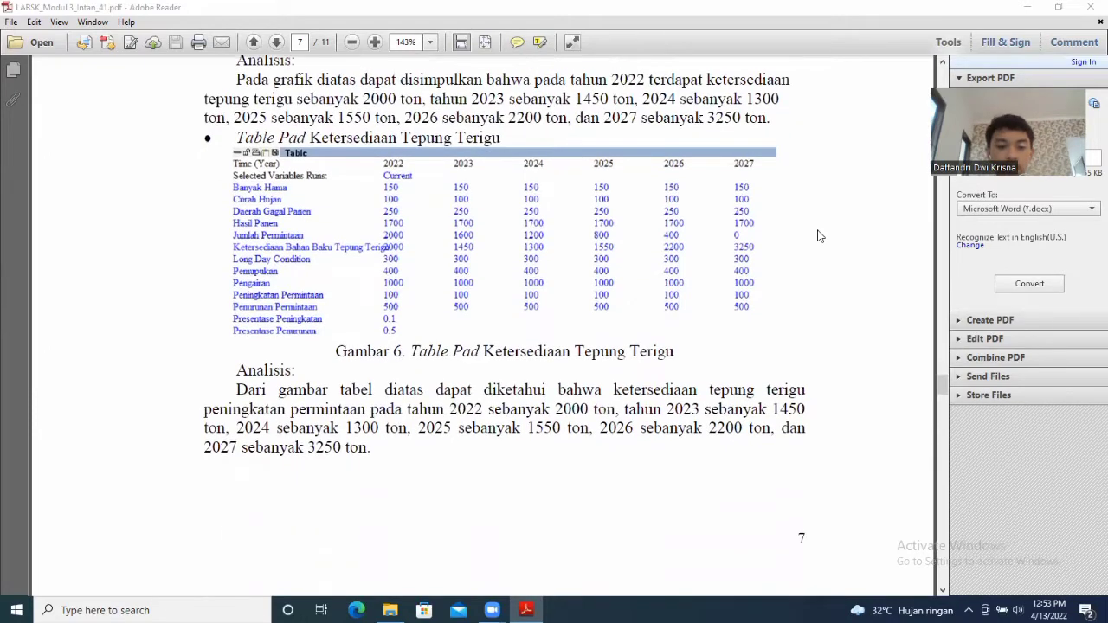
- Examine Skenario 2 on page 8, covering the Graph Pad in Gambar 7, the Table Pad in Gambar 8 and their analyses
{"action": "scroll", "coordinate": [820, 235], "scroll_direction": "down", "scroll_amount": 12}
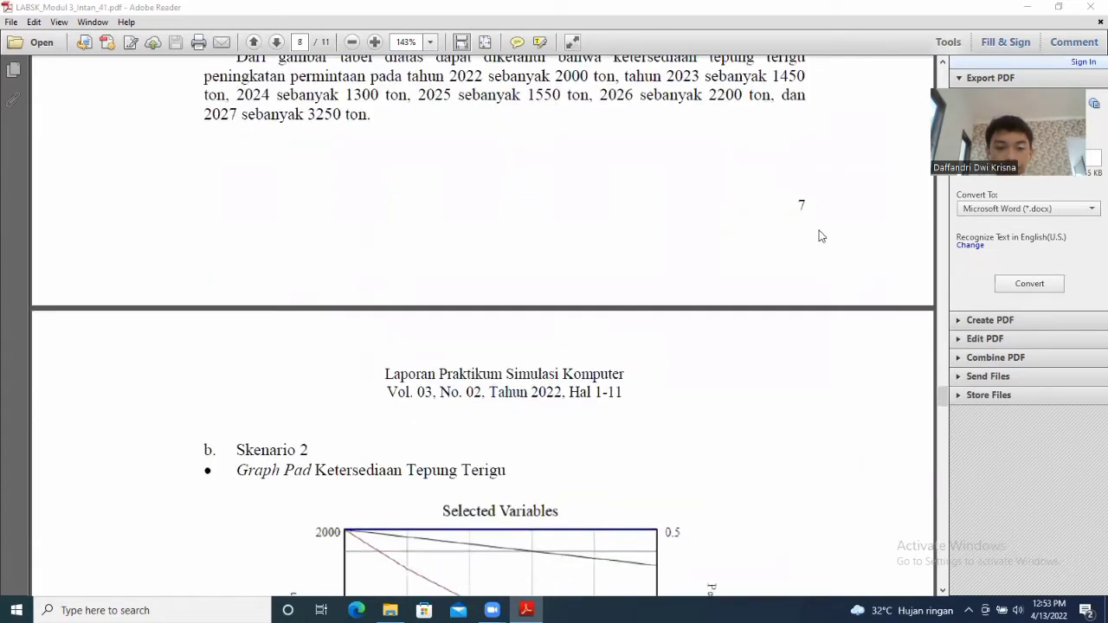
{"action": "scroll", "coordinate": [821, 236], "scroll_direction": "down", "scroll_amount": 3}
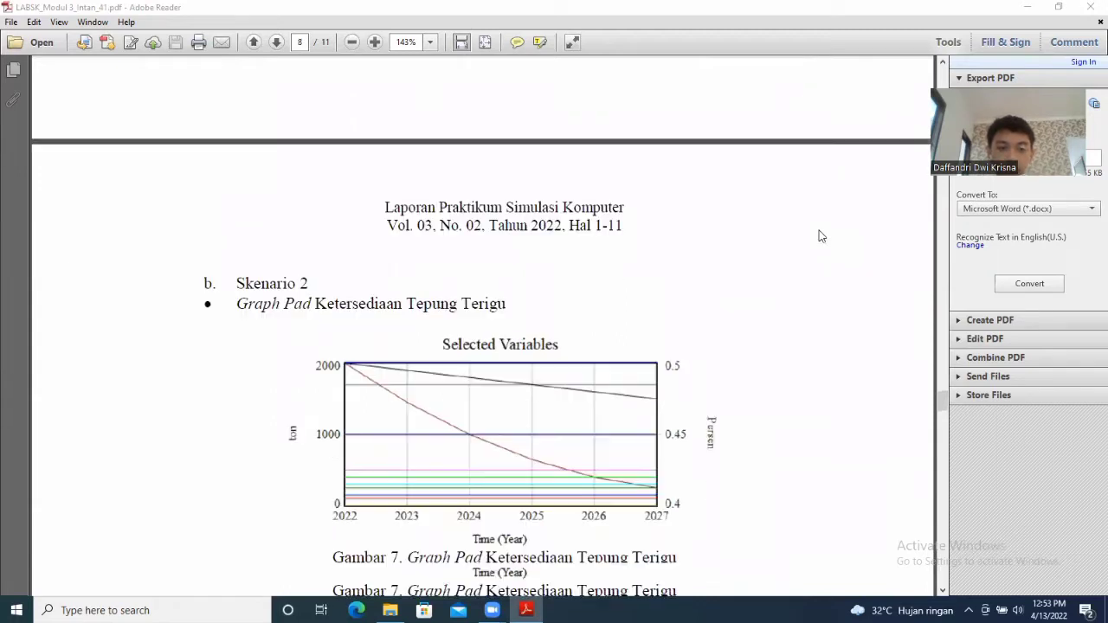
{"action": "scroll", "coordinate": [821, 236], "scroll_direction": "down", "scroll_amount": 1}
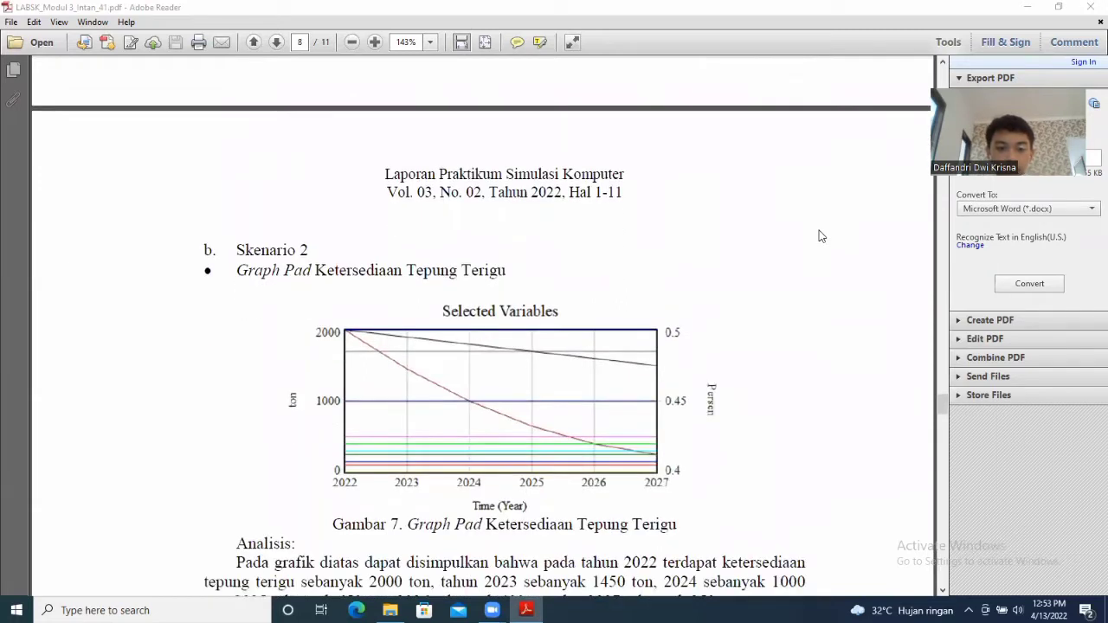
{"action": "scroll", "coordinate": [821, 236], "scroll_direction": "down", "scroll_amount": 2}
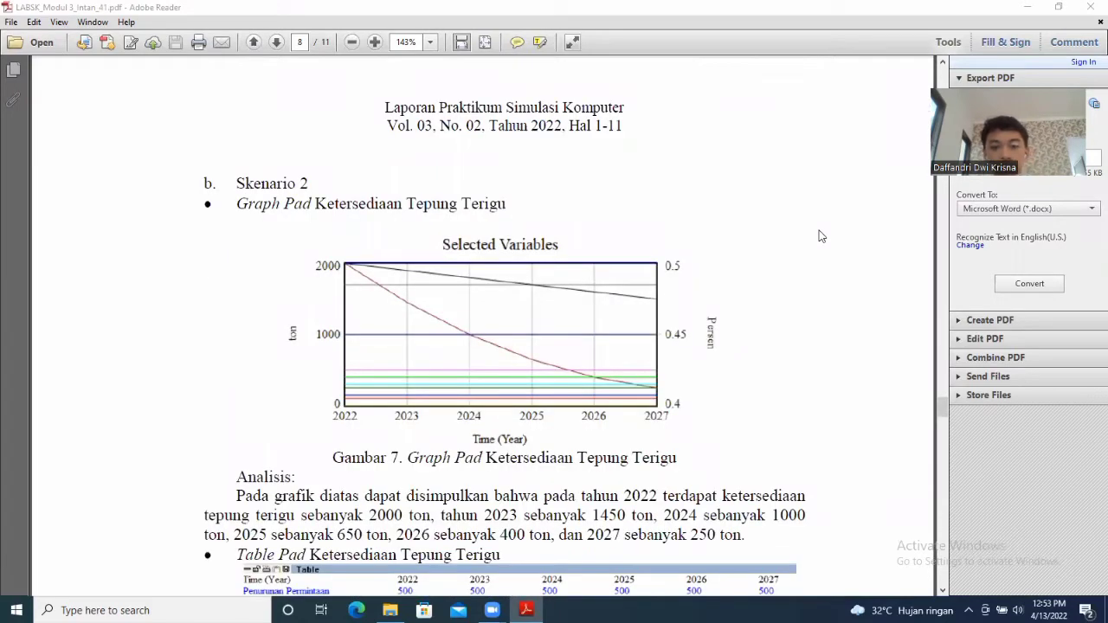
{"action": "scroll", "coordinate": [822, 236], "scroll_direction": "down", "scroll_amount": 1}
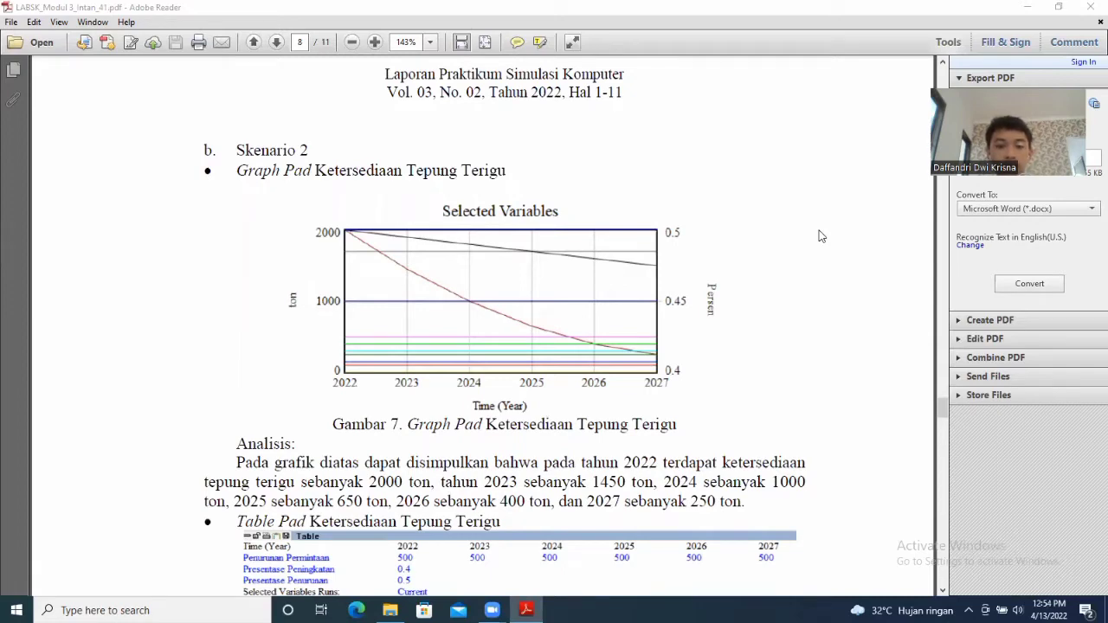
{"action": "scroll", "coordinate": [821, 235], "scroll_direction": "down", "scroll_amount": 8}
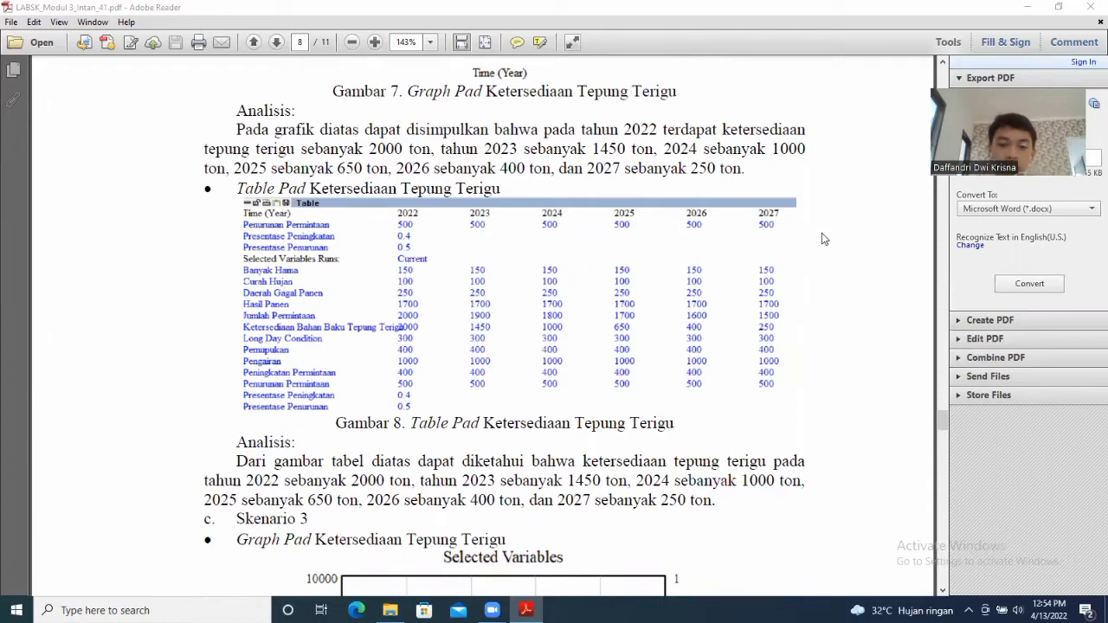
{"action": "scroll", "coordinate": [824, 239], "scroll_direction": "down", "scroll_amount": 3}
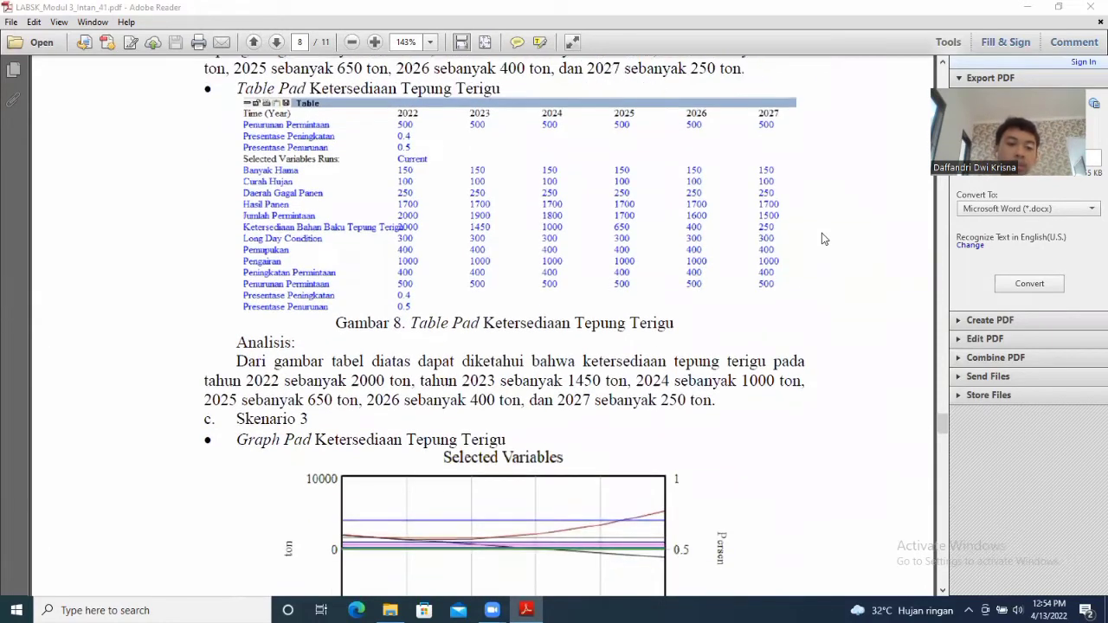
- Examine Skenario 3, covering the Graph Pad in Gambar 9, the Table Pad in Gambar 10 and their analyses
{"action": "scroll", "coordinate": [824, 239], "scroll_direction": "down", "scroll_amount": 2}
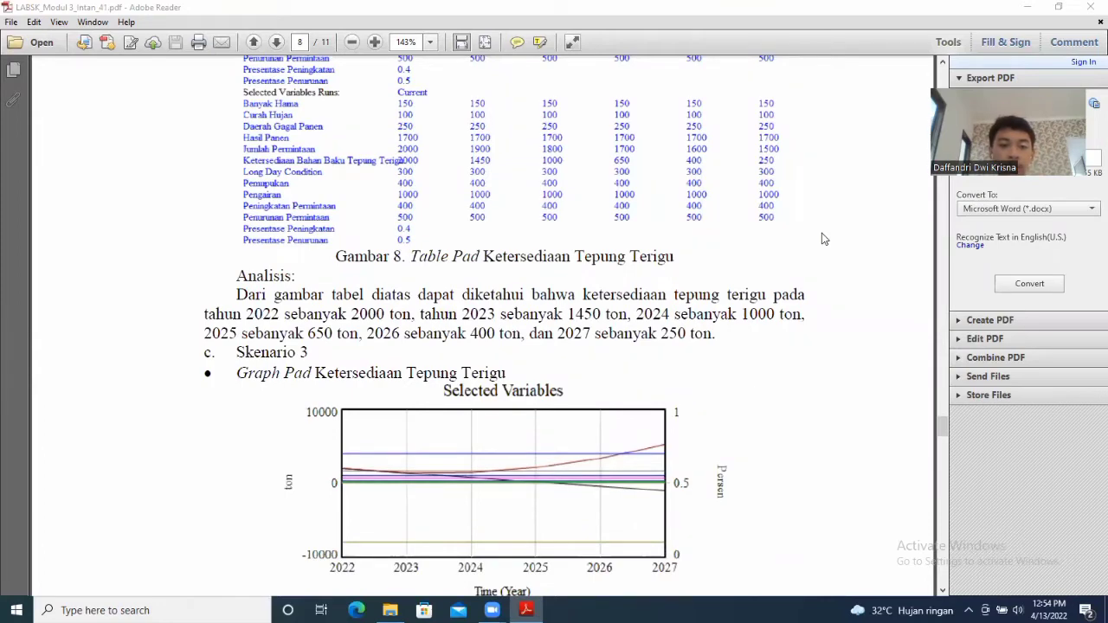
{"action": "scroll", "coordinate": [824, 238], "scroll_direction": "down", "scroll_amount": 1}
{"action": "scroll", "coordinate": [823, 239], "scroll_direction": "down", "scroll_amount": 12}
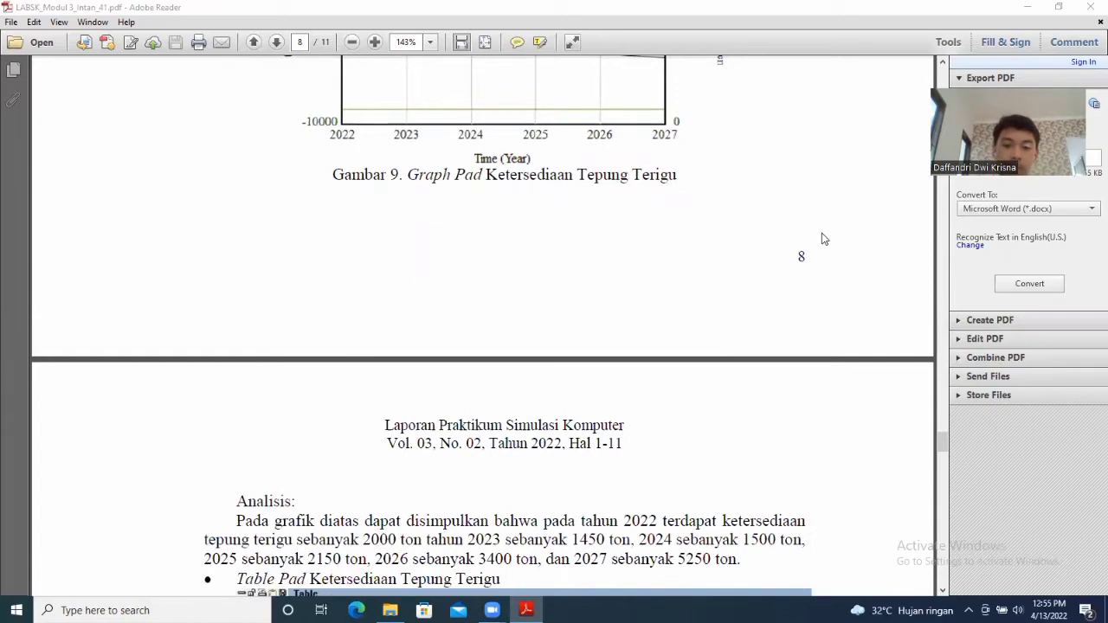
{"action": "scroll", "coordinate": [824, 239], "scroll_direction": "down", "scroll_amount": 5}
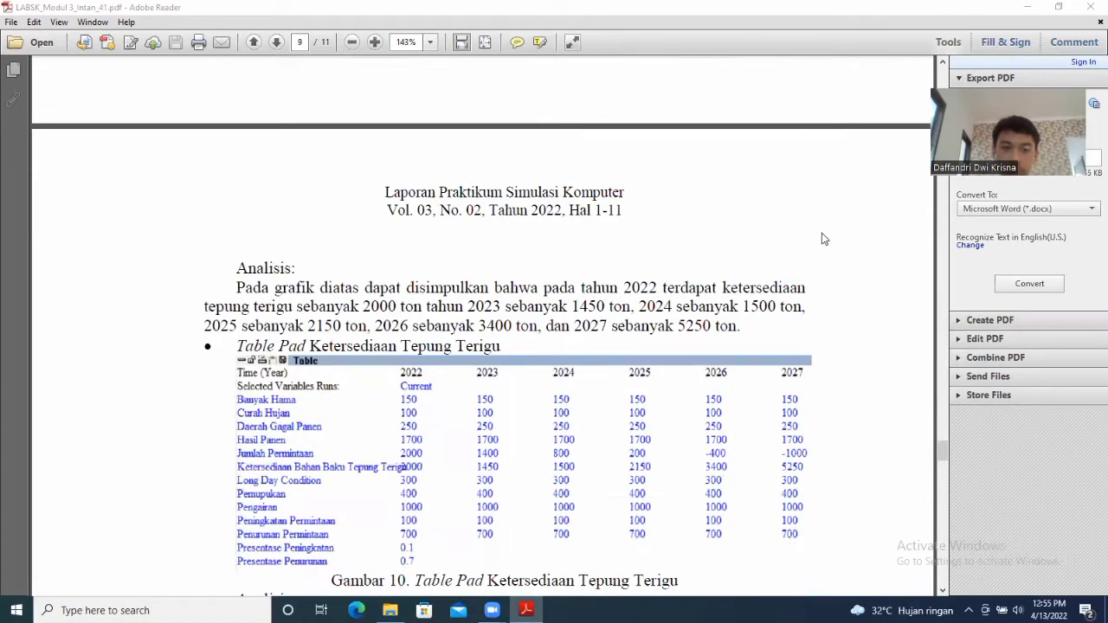
{"action": "scroll", "coordinate": [824, 239], "scroll_direction": "down", "scroll_amount": 2}
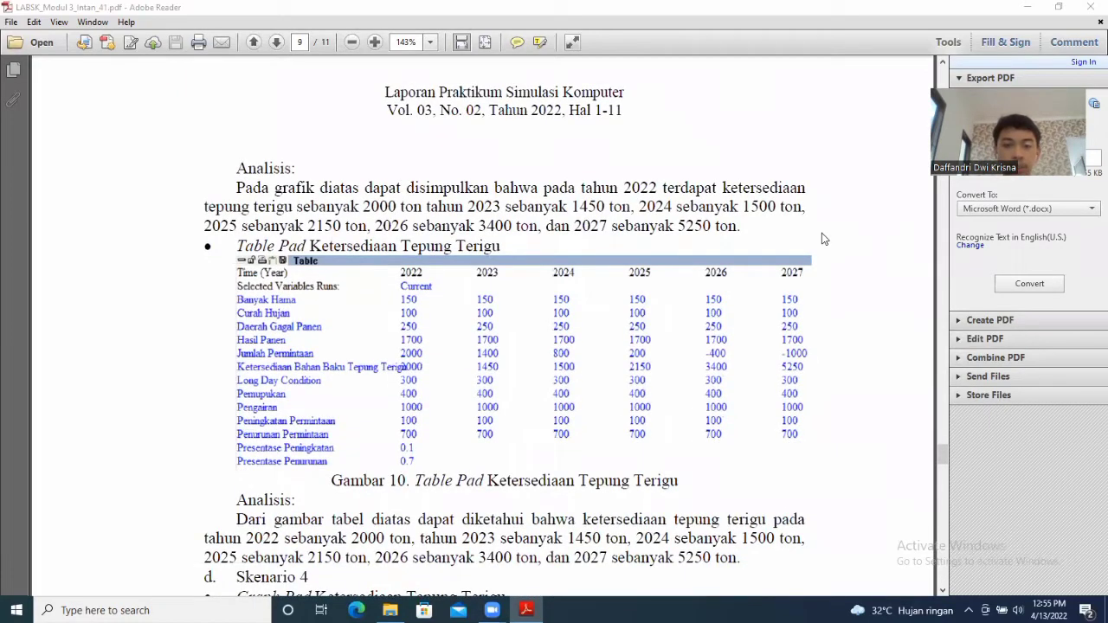
{"action": "scroll", "coordinate": [824, 238], "scroll_direction": "down", "scroll_amount": 1}
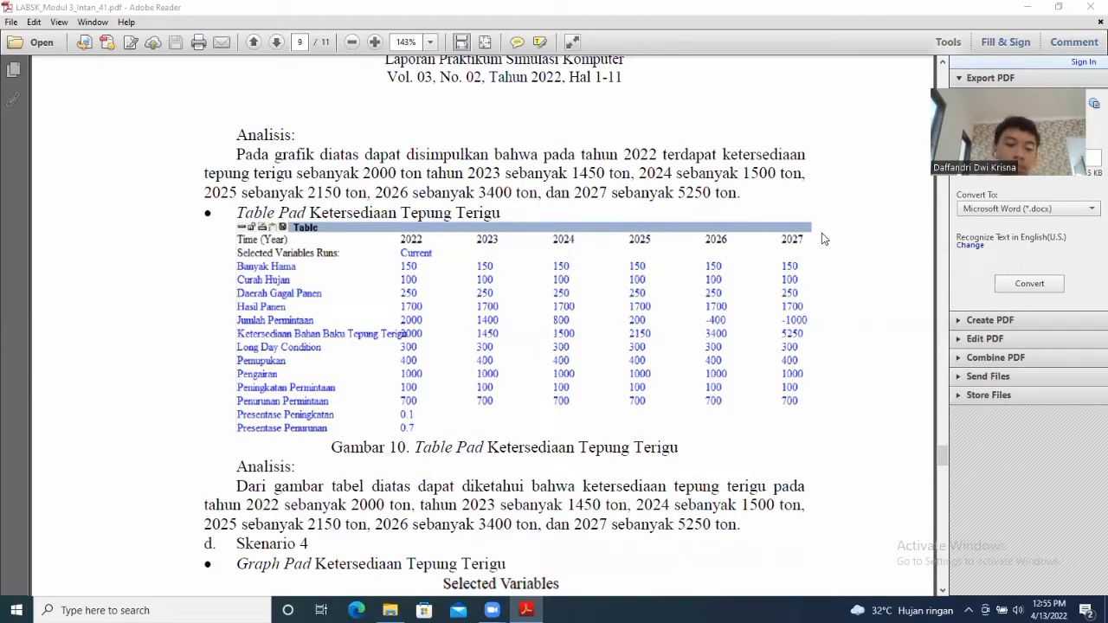
- Examine Skenario 4 on page 9, covering the Graph Pad in Gambar 11 with its analysis and the Table Pad in Gambar 12
{"action": "scroll", "coordinate": [823, 235], "scroll_direction": "down", "scroll_amount": 3}
{"action": "scroll", "coordinate": [823, 233], "scroll_direction": "down", "scroll_amount": 2}
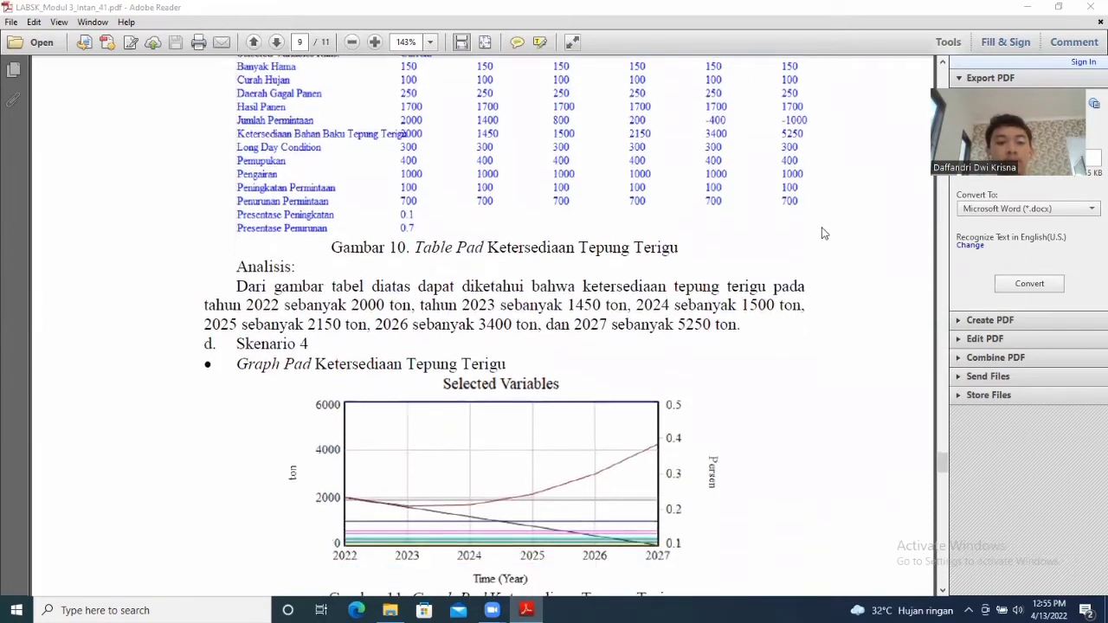
{"action": "scroll", "coordinate": [823, 233], "scroll_direction": "down", "scroll_amount": 3}
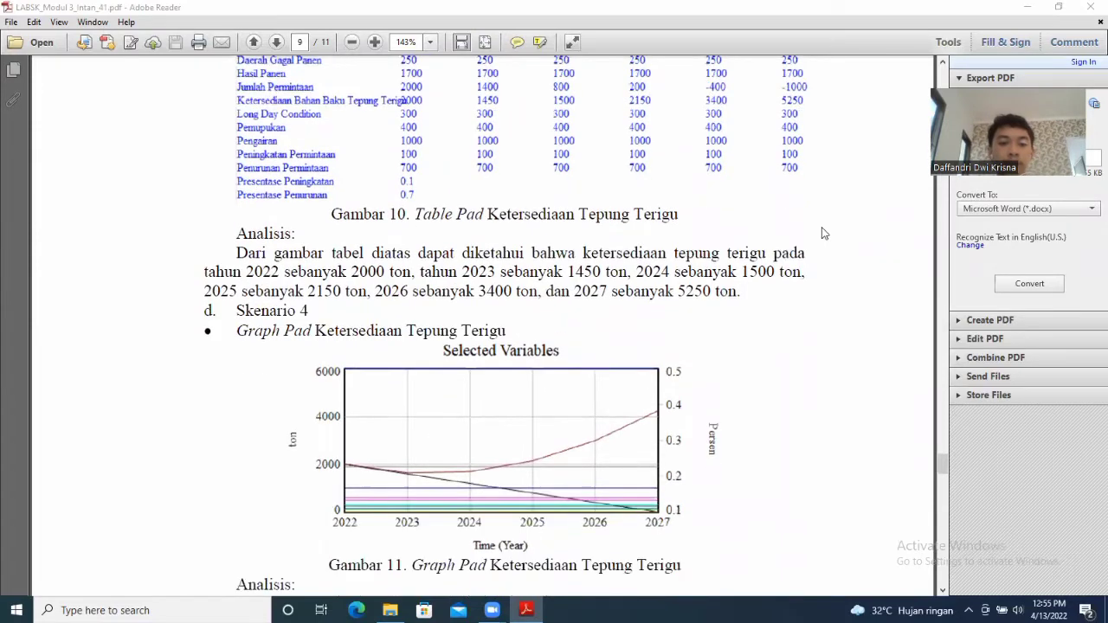
{"action": "scroll", "coordinate": [823, 233], "scroll_direction": "down", "scroll_amount": 2}
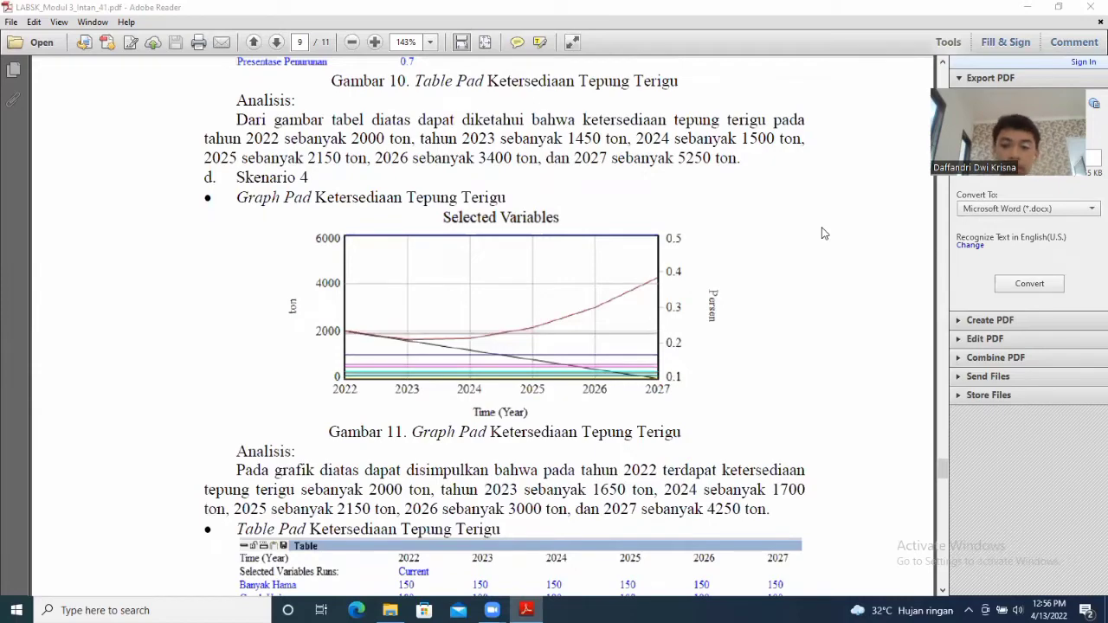
{"action": "scroll", "coordinate": [823, 234], "scroll_direction": "down", "scroll_amount": 5}
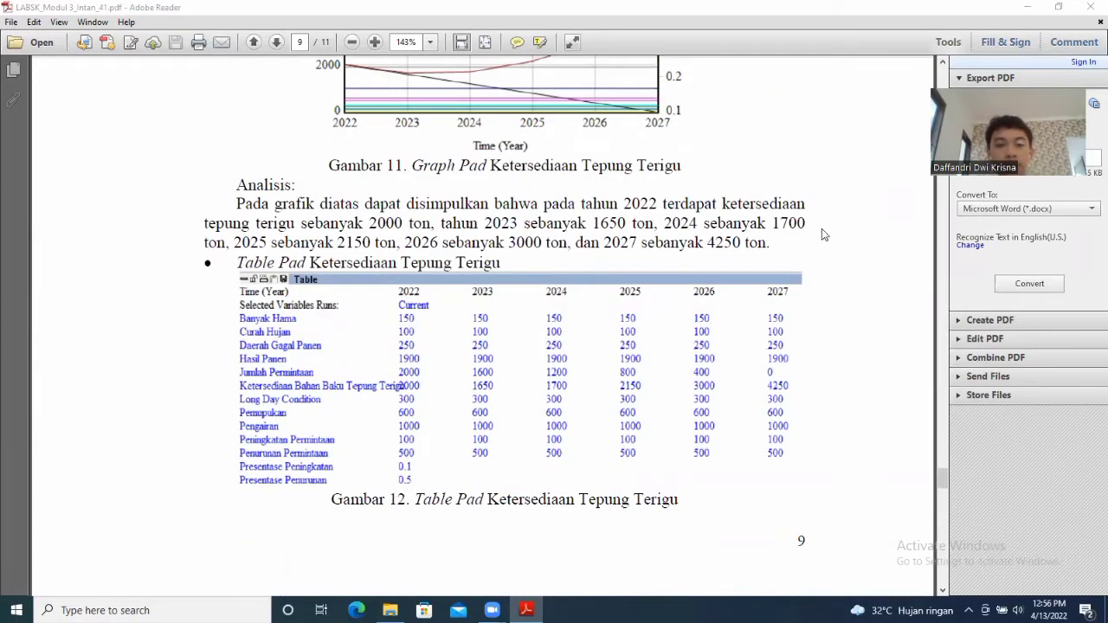
- Read the Skenario 4 table analysis and the Analisa Output section on page 10, covering error percentages and the best scenarios
{"action": "scroll", "coordinate": [823, 234], "scroll_direction": "down", "scroll_amount": 9}
{"action": "scroll", "coordinate": [823, 234], "scroll_direction": "down", "scroll_amount": 1}
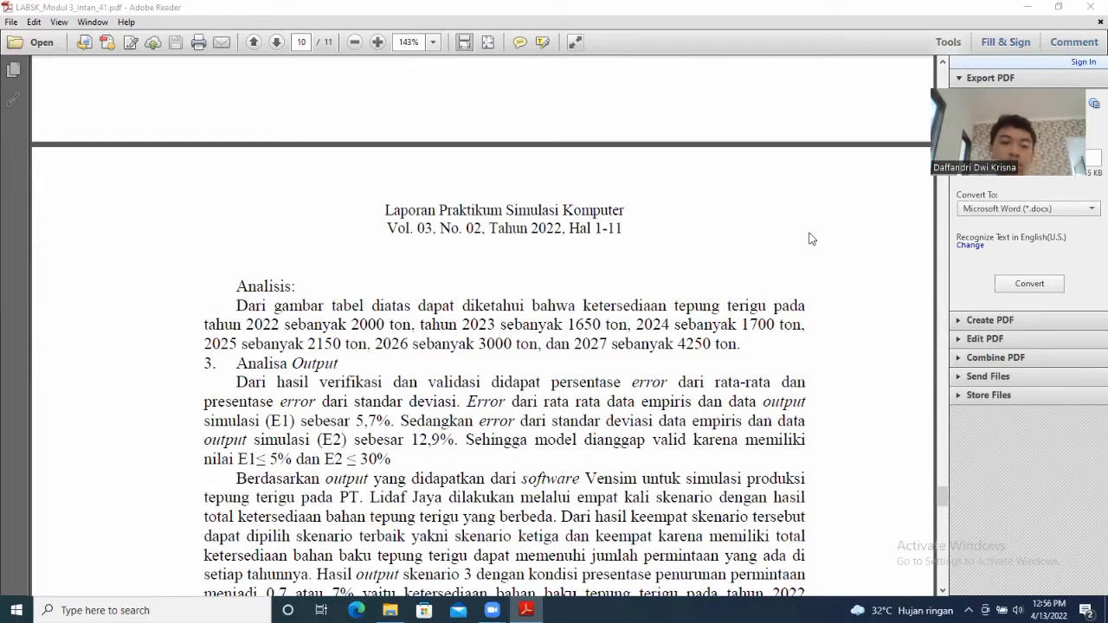
{"action": "scroll", "coordinate": [811, 239], "scroll_direction": "down", "scroll_amount": 2}
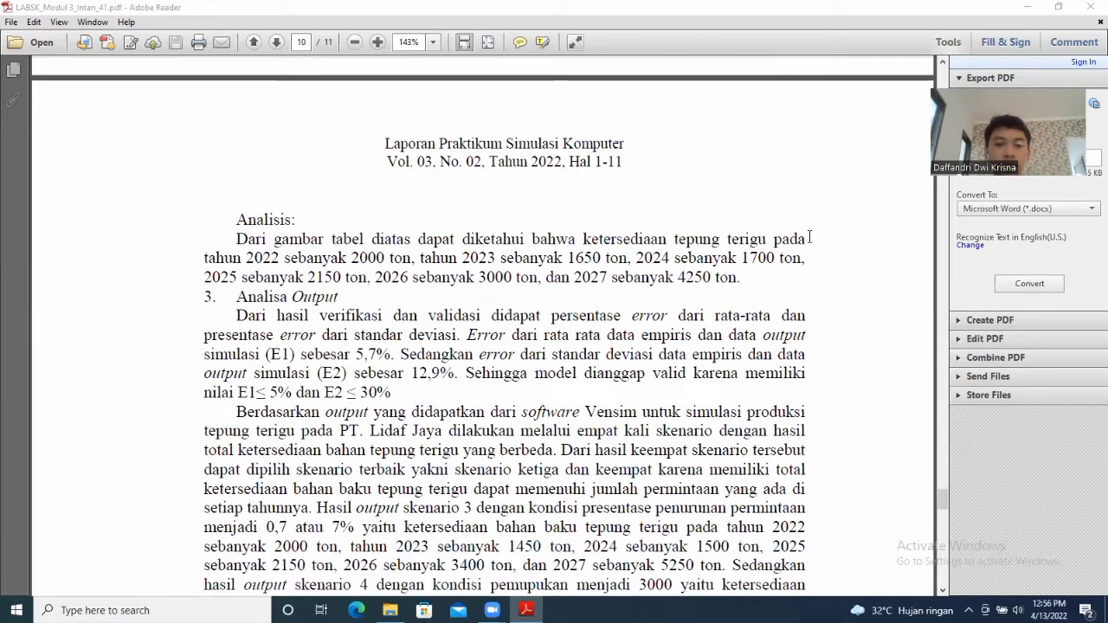
{"action": "scroll", "coordinate": [809, 237], "scroll_direction": "down", "scroll_amount": 1}
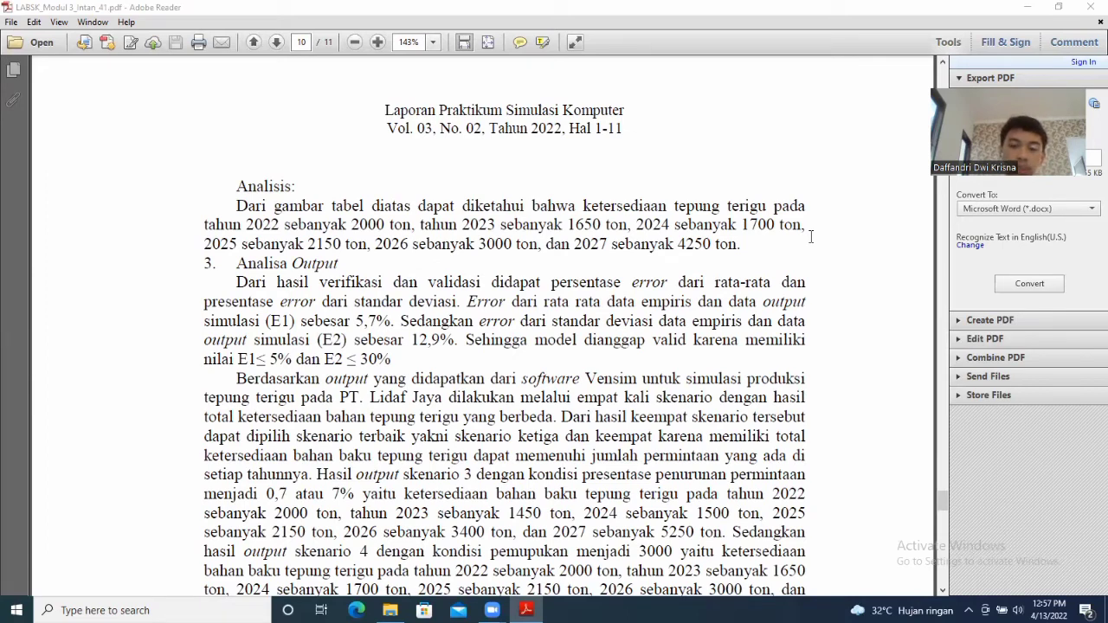
{"action": "scroll", "coordinate": [811, 236], "scroll_direction": "down", "scroll_amount": 2}
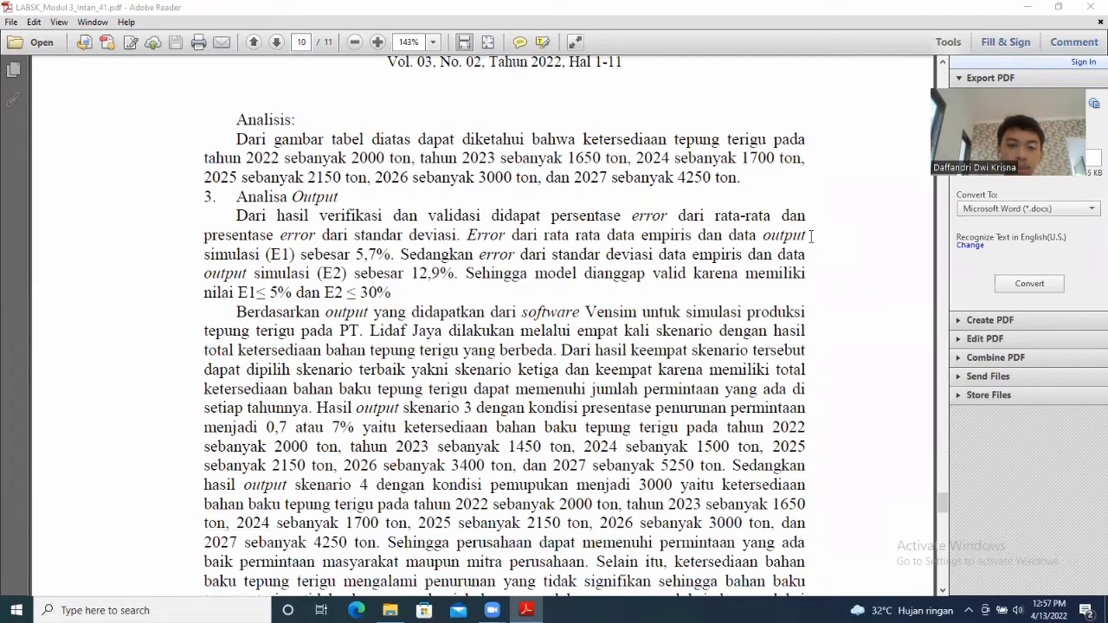
{"action": "scroll", "coordinate": [811, 236], "scroll_direction": "down", "scroll_amount": 2}
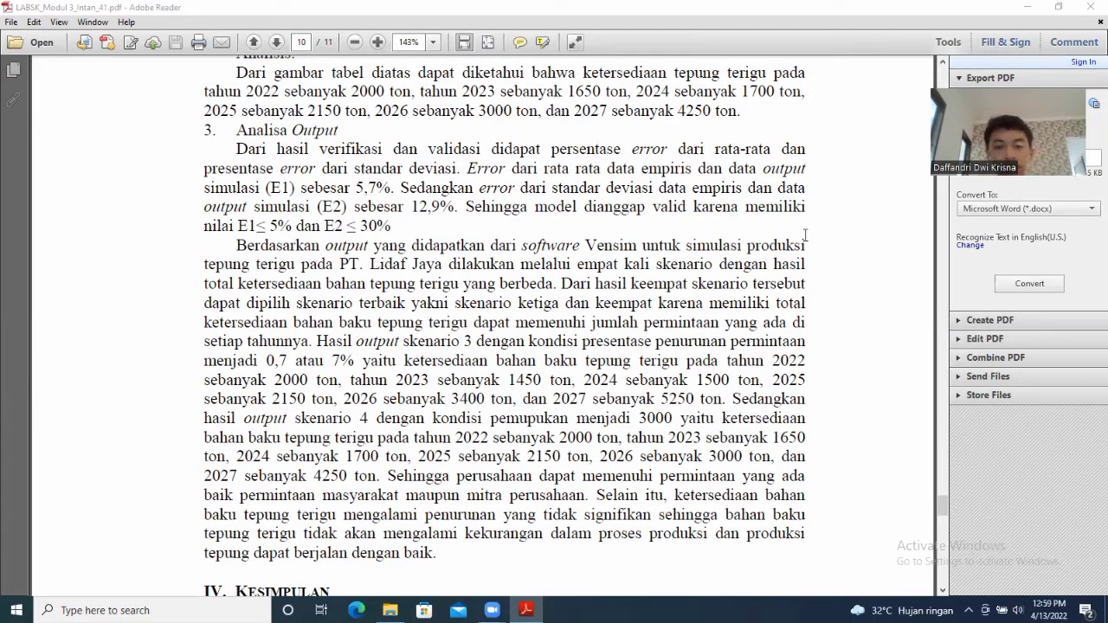
- Read the Kesimpulan section from page 10 through its end on page 11, up to the Daftar Pustaka
{"action": "scroll", "coordinate": [805, 234], "scroll_direction": "down", "scroll_amount": 2}
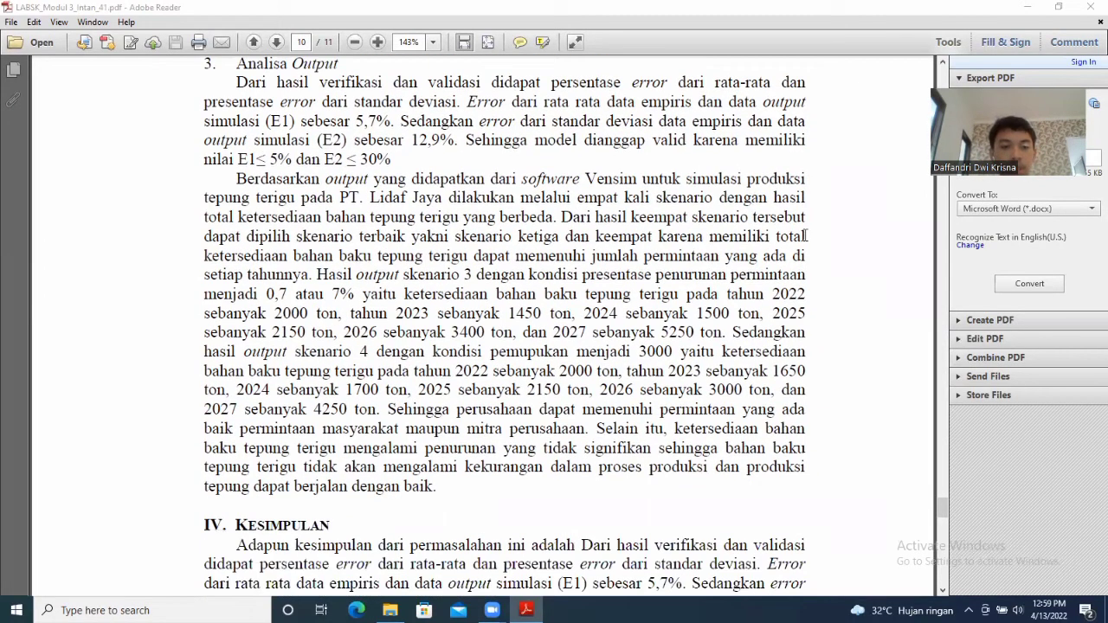
{"action": "scroll", "coordinate": [805, 234], "scroll_direction": "down", "scroll_amount": 9}
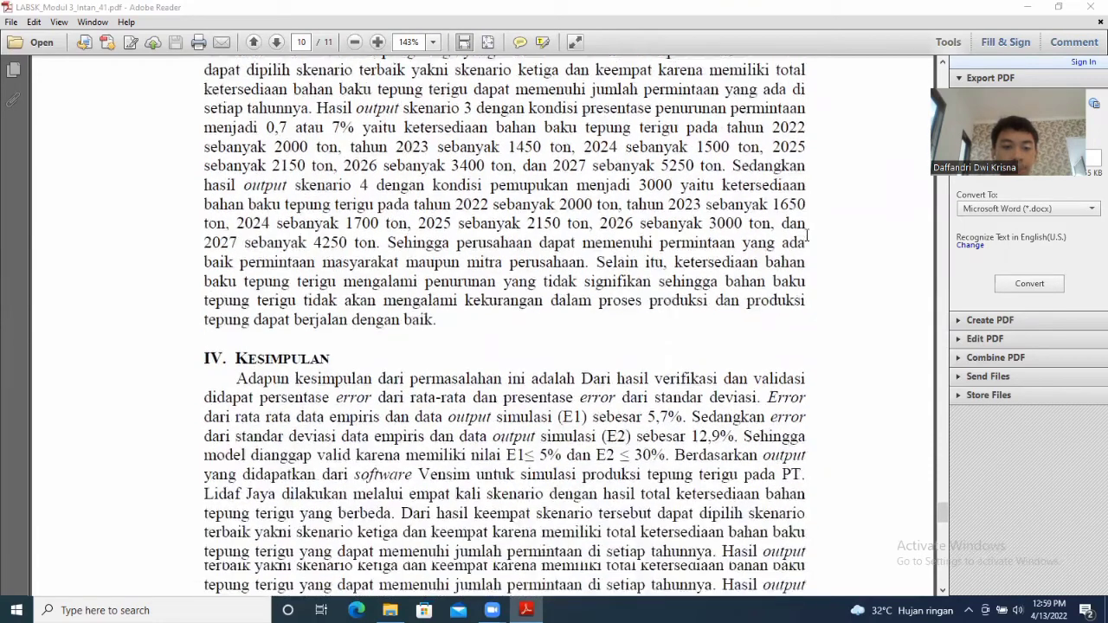
{"action": "scroll", "coordinate": [804, 235], "scroll_direction": "down", "scroll_amount": 1}
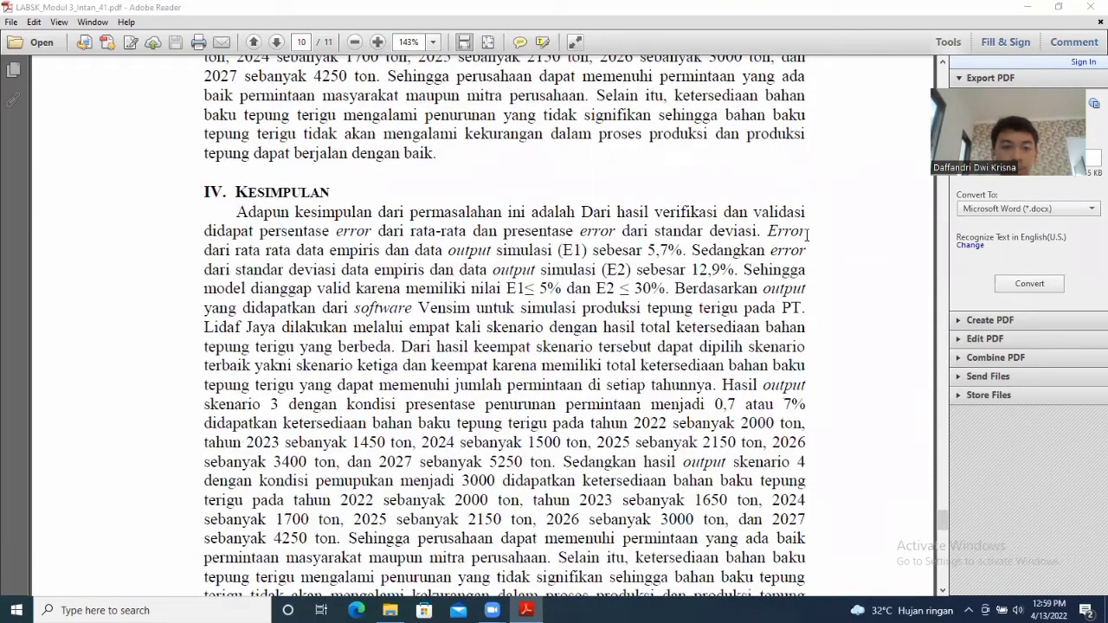
{"action": "scroll", "coordinate": [807, 235], "scroll_direction": "down", "scroll_amount": 1}
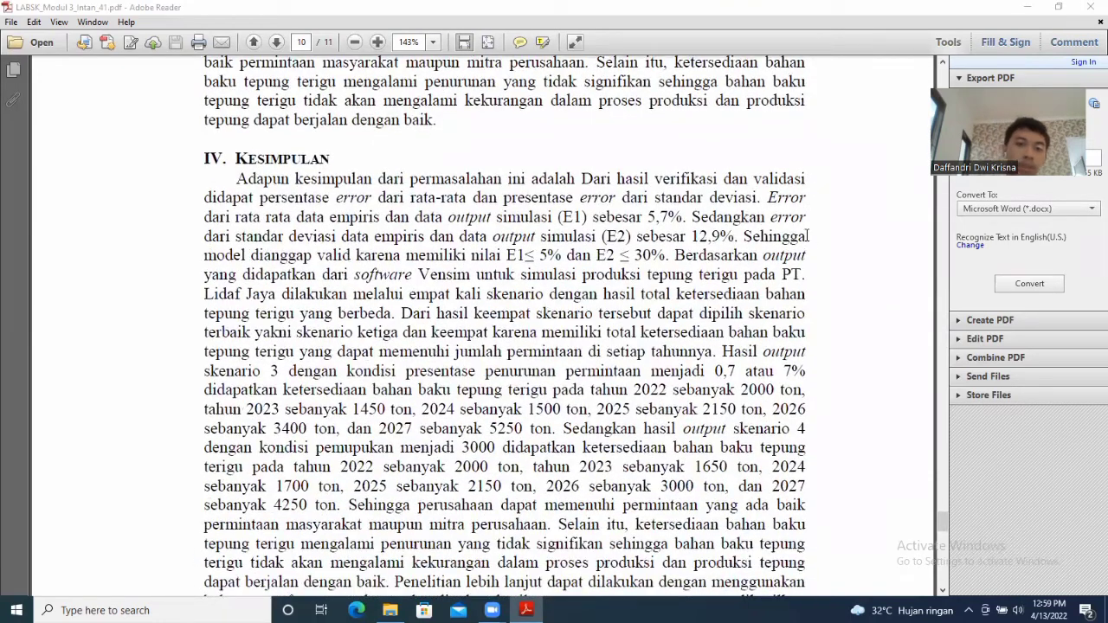
{"action": "scroll", "coordinate": [806, 235], "scroll_direction": "down", "scroll_amount": 1}
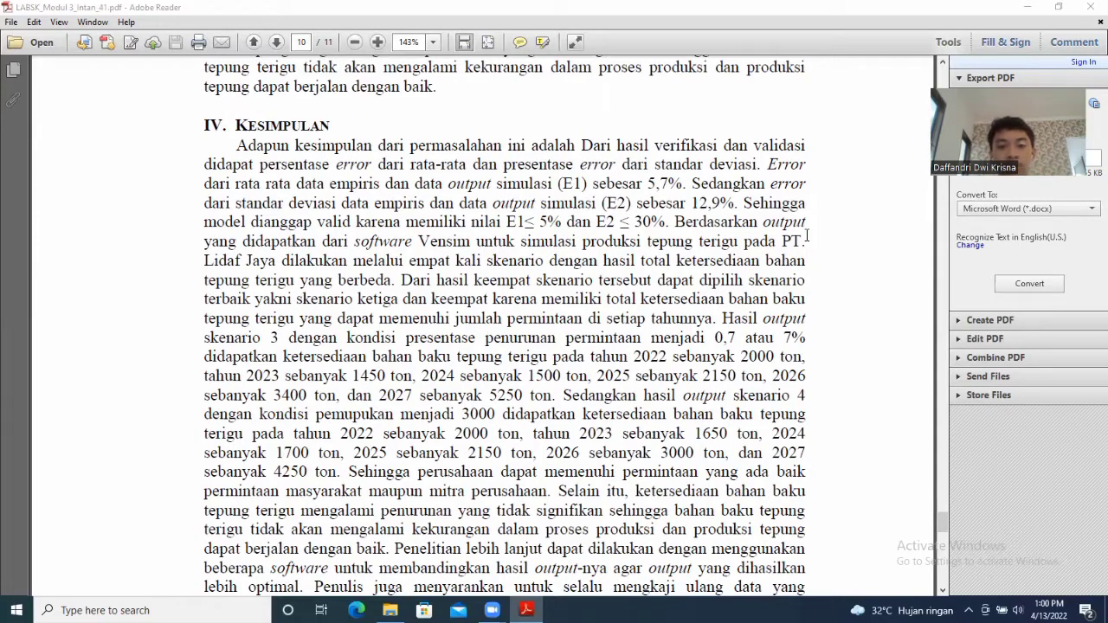
{"action": "scroll", "coordinate": [807, 235], "scroll_direction": "down", "scroll_amount": 2}
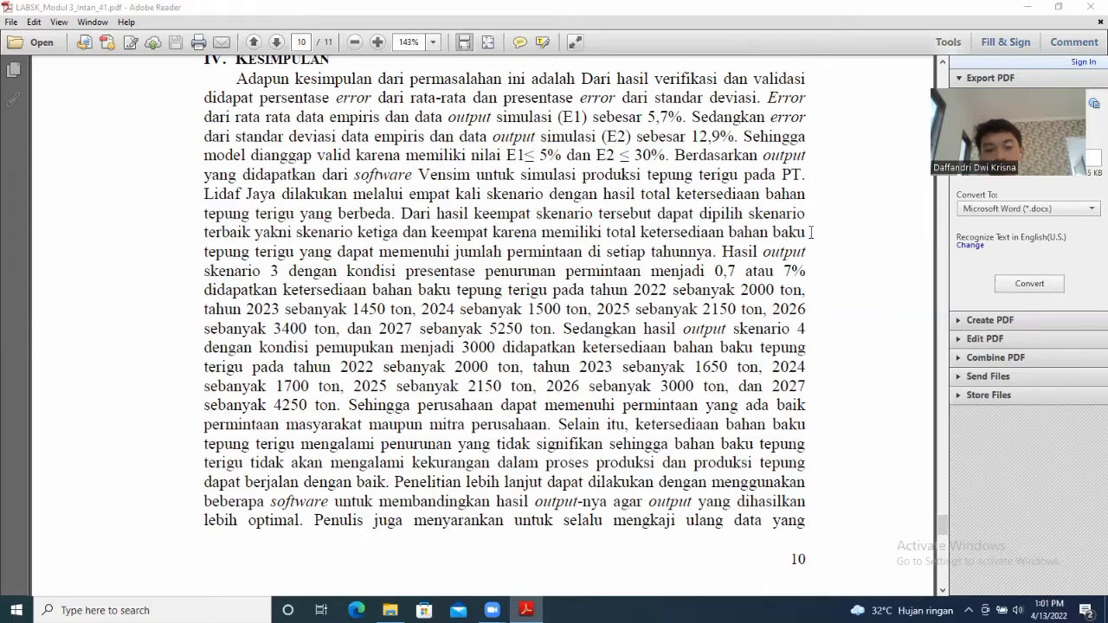
{"action": "scroll", "coordinate": [811, 232], "scroll_direction": "down", "scroll_amount": 5}
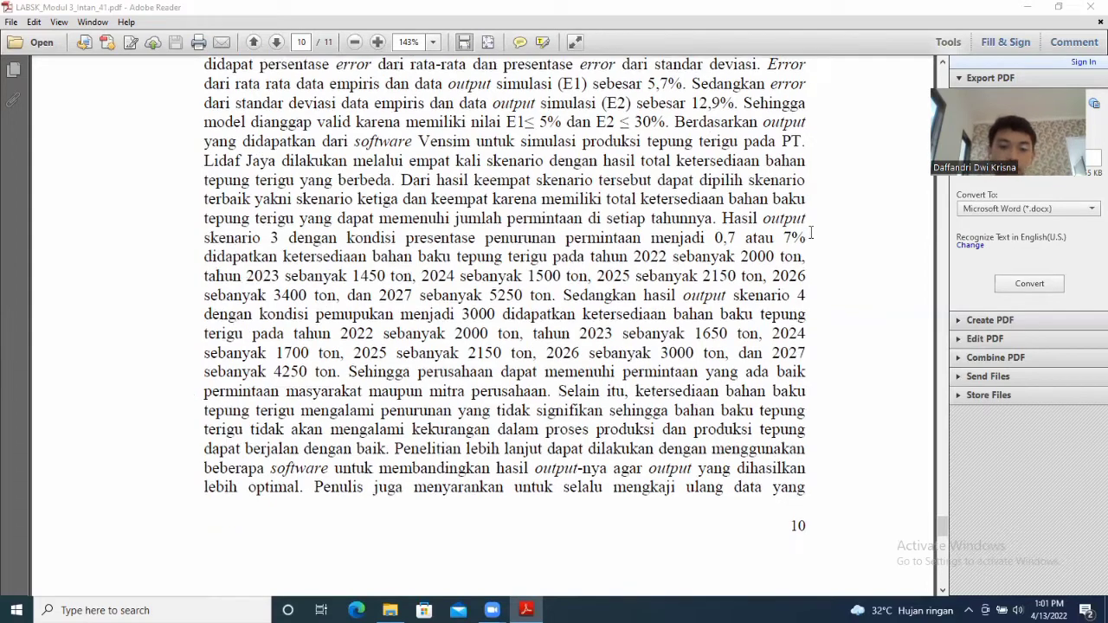
{"action": "scroll", "coordinate": [811, 232], "scroll_direction": "down", "scroll_amount": 2}
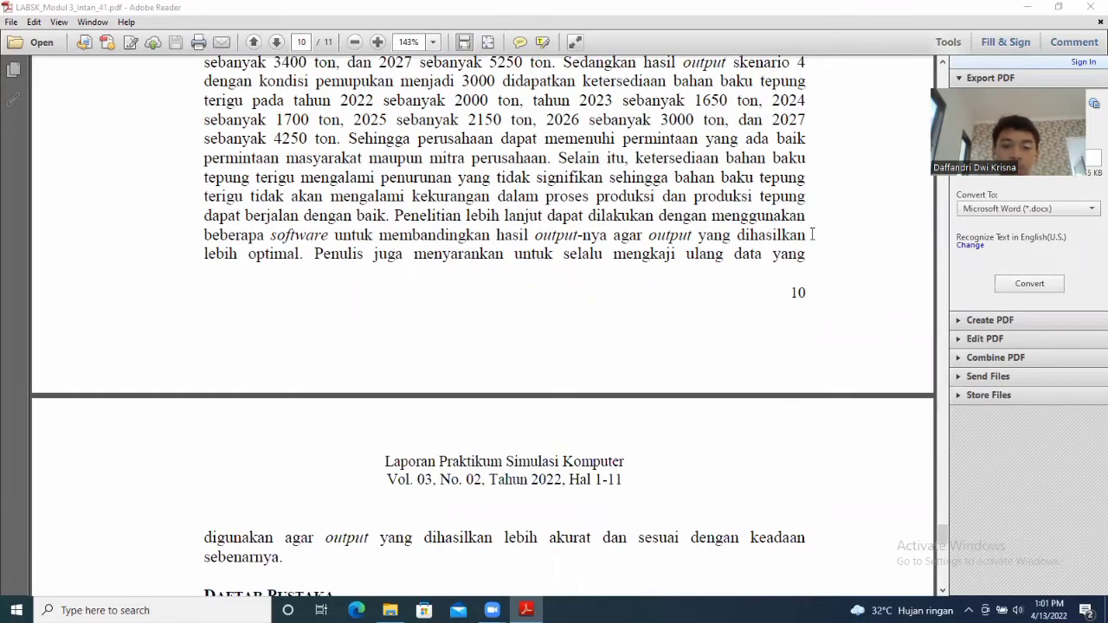
{"action": "scroll", "coordinate": [811, 234], "scroll_direction": "down", "scroll_amount": 2}
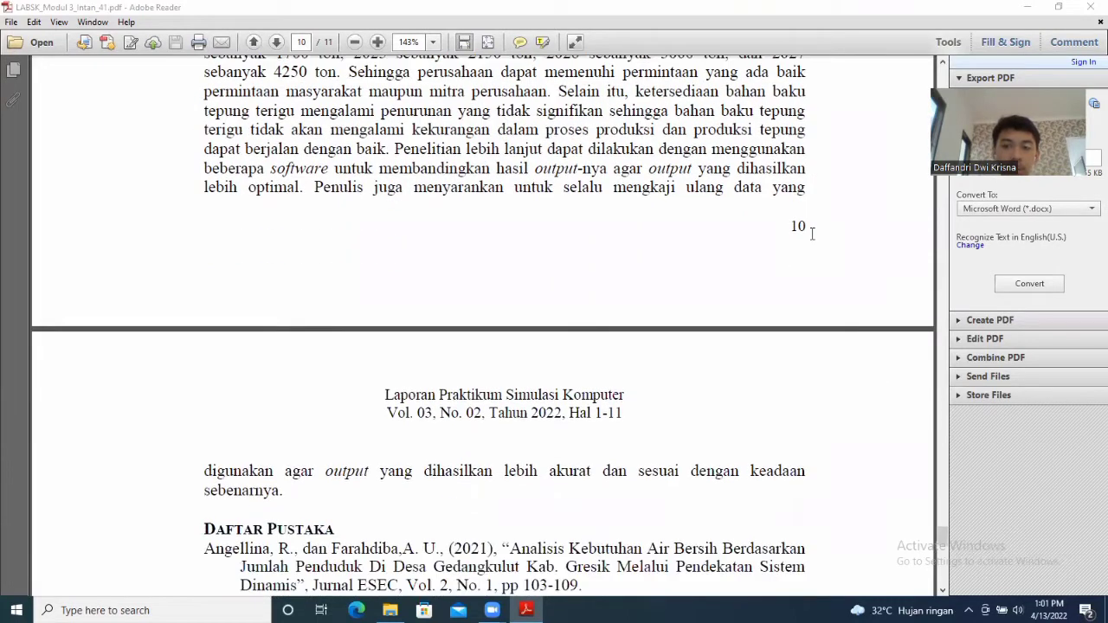
{"action": "scroll", "coordinate": [812, 232], "scroll_direction": "down", "scroll_amount": 1}
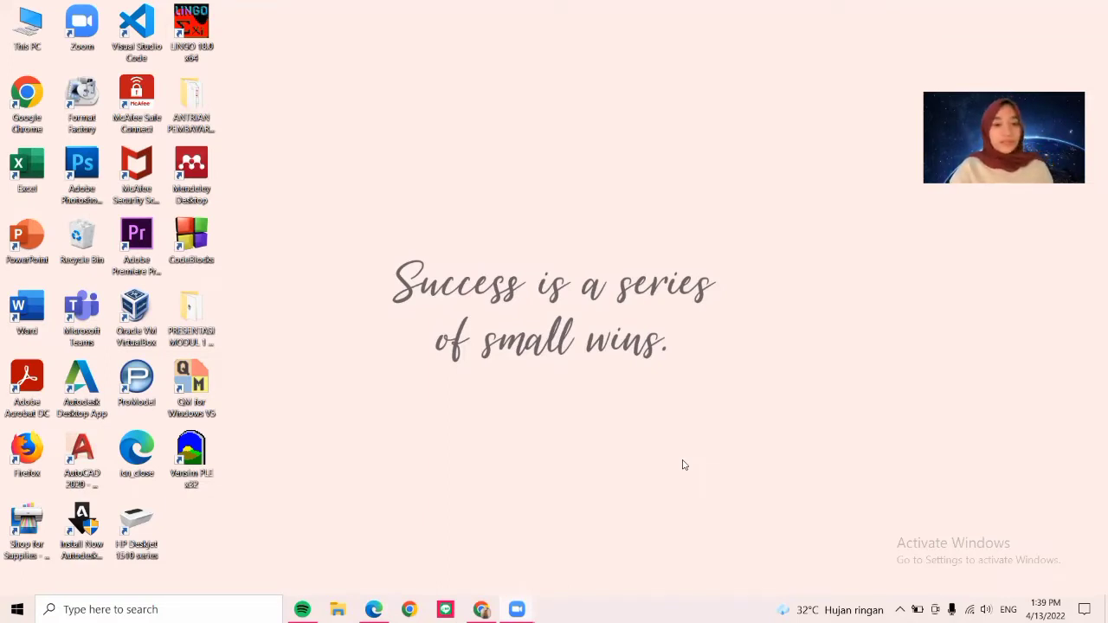
- Switch to Vensim PLE and create a new model with initial time 2022, final time 2027 and Year as the time unit
{"action": "double_click", "coordinate": [204, 485]}
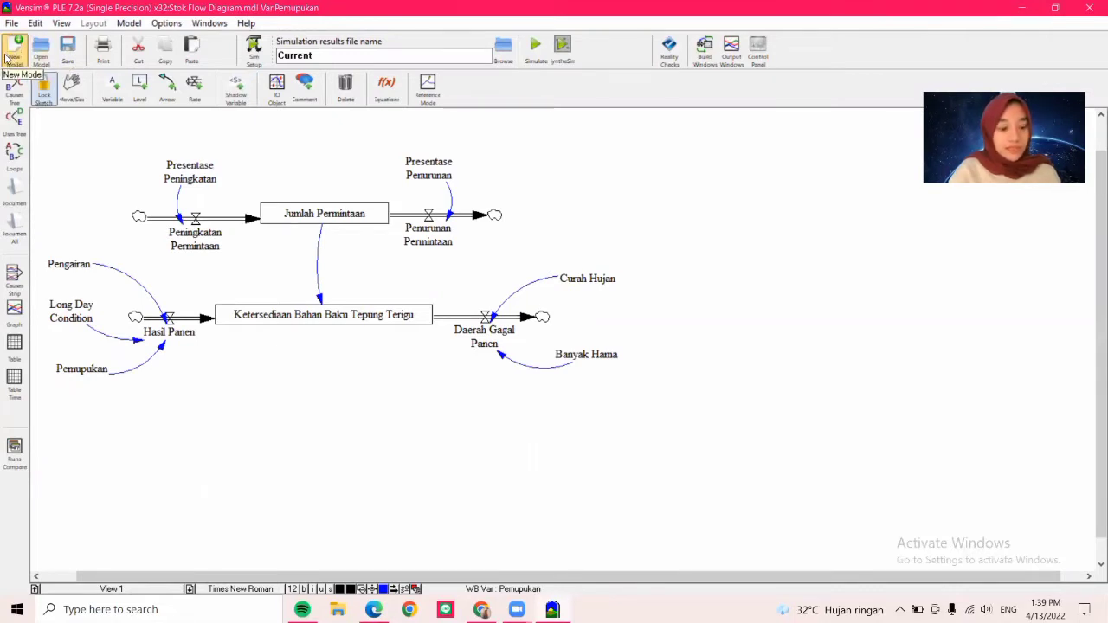
{"action": "left_click", "coordinate": [7, 57]}
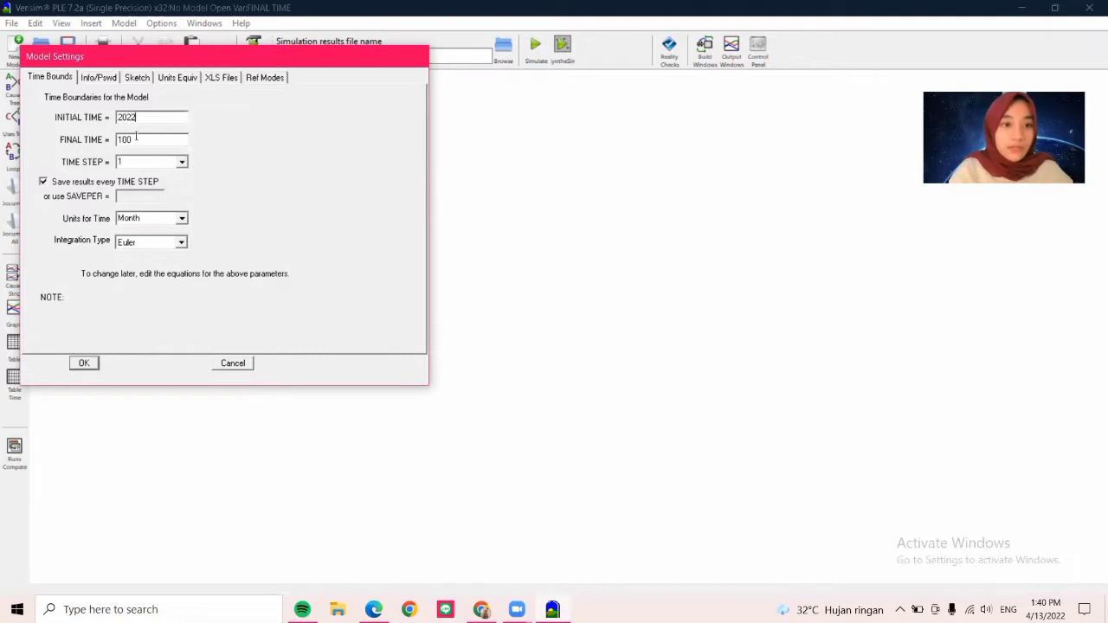
{"action": "double_click", "coordinate": [131, 140]}
{"action": "type", "text": "2027"}
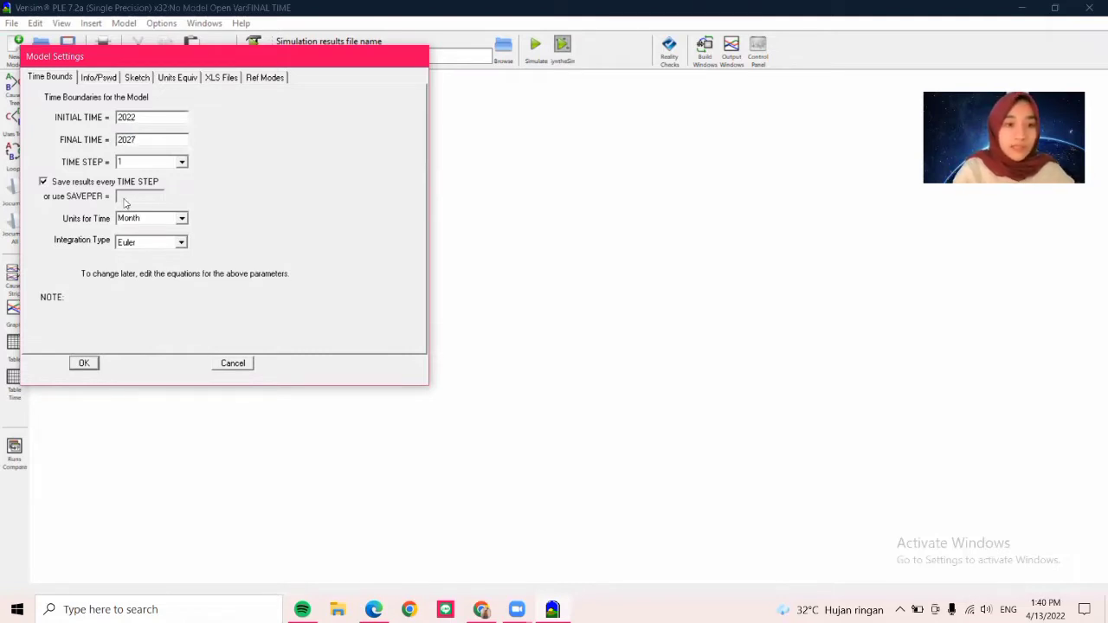
{"action": "left_click", "coordinate": [182, 219]}
{"action": "left_click", "coordinate": [183, 219]}
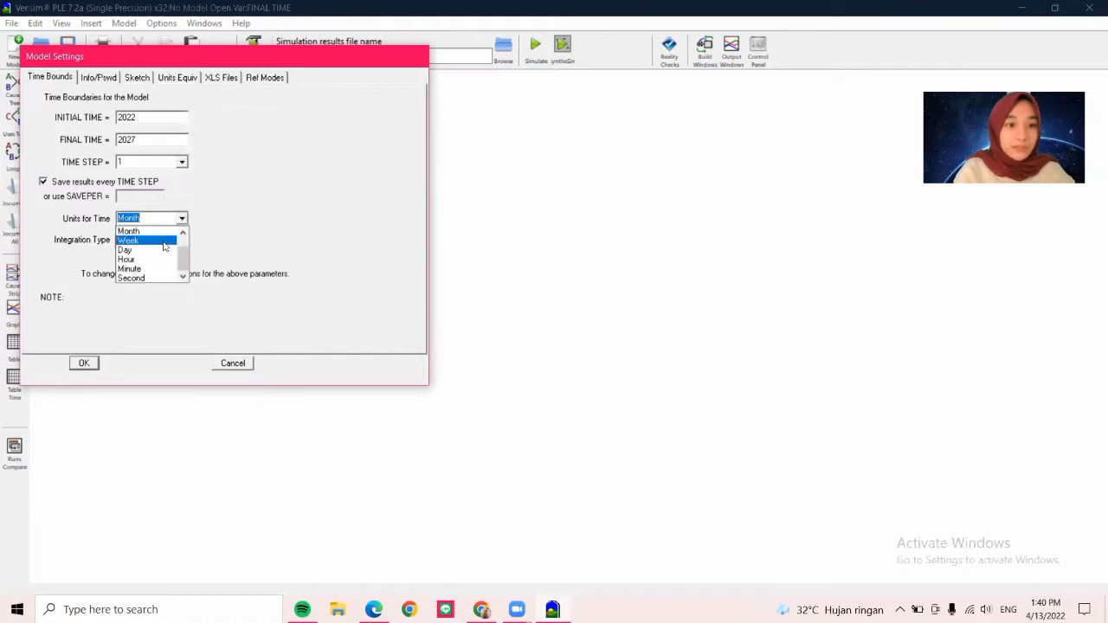
{"action": "left_click", "coordinate": [155, 238]}
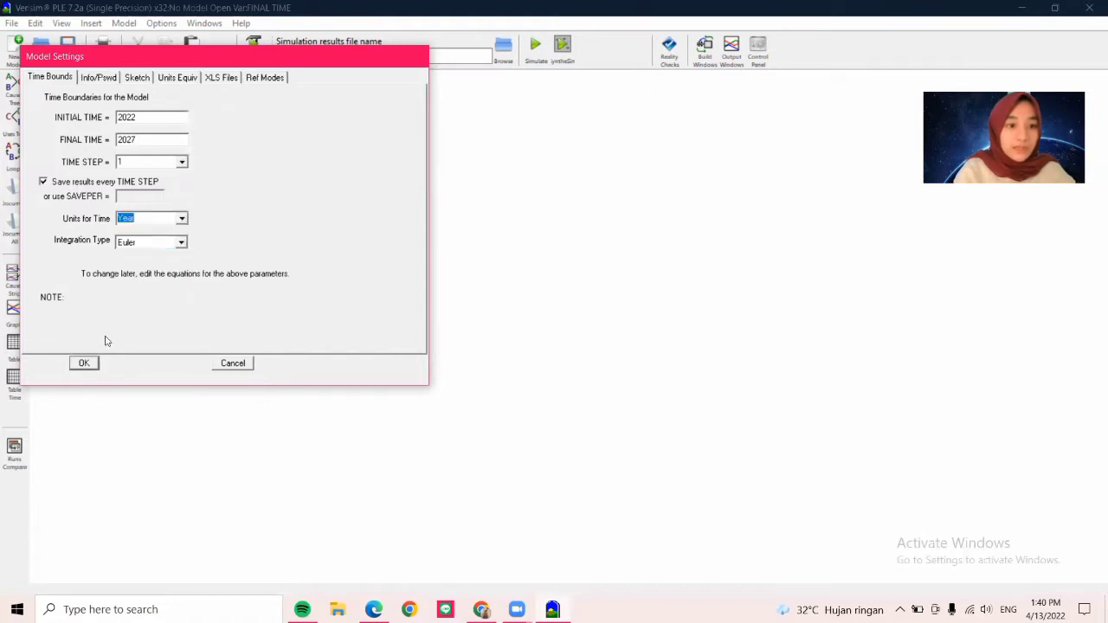
{"action": "left_click", "coordinate": [84, 364]}
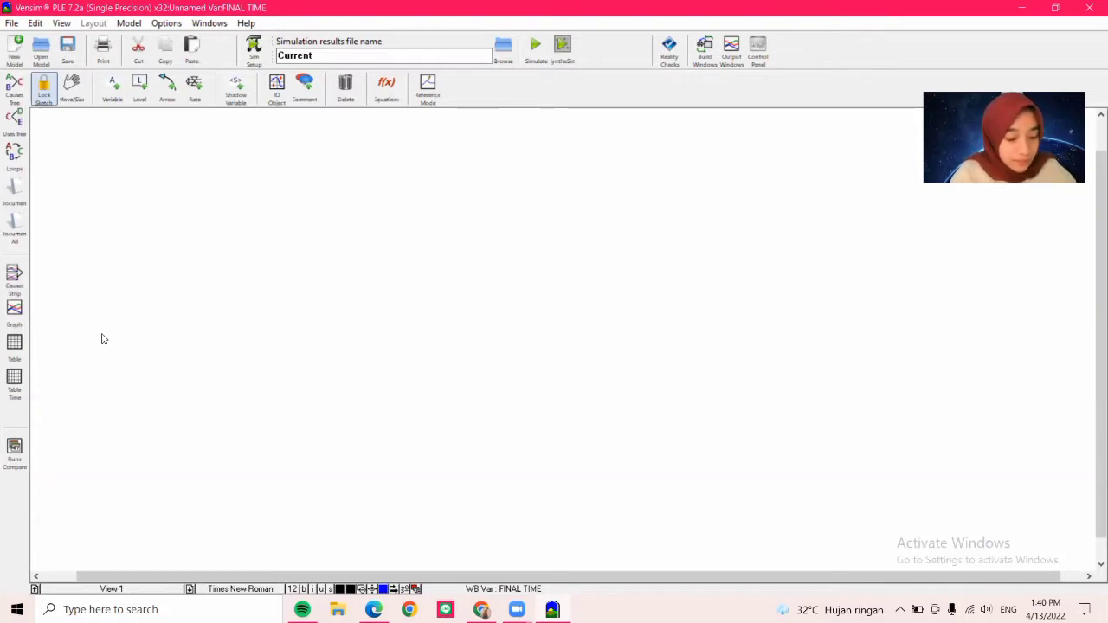
- Add the variable "Hasil Panen" at the sketch's upper left and "Ketersediaan Bahan Baku Tepung Terigu" lower down, nearer the middle
{"action": "left_click", "coordinate": [112, 97]}
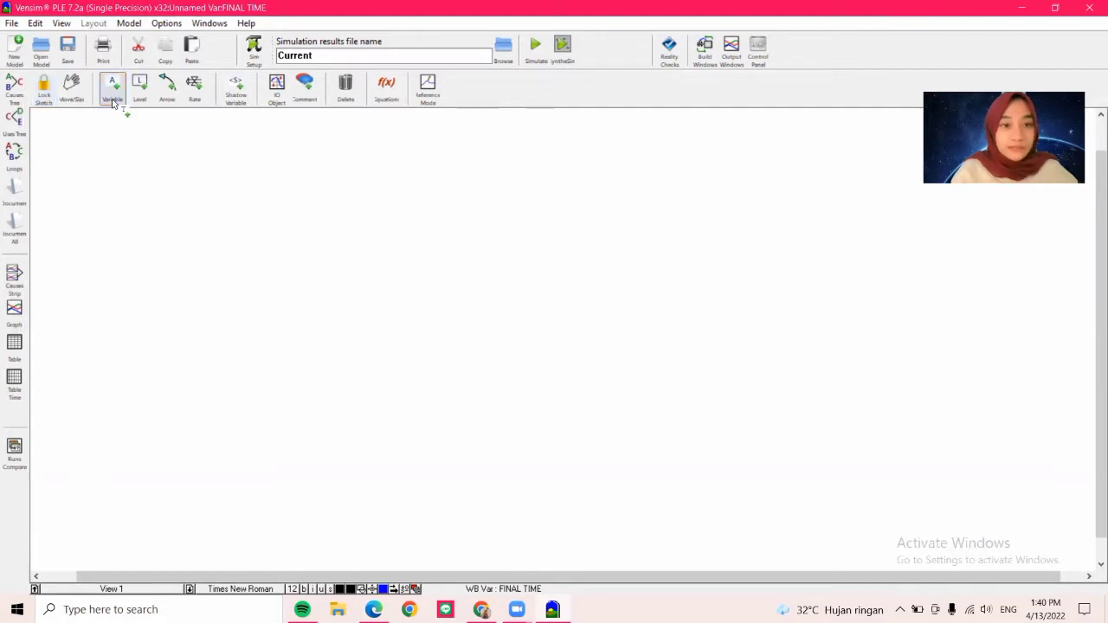
{"action": "left_click", "coordinate": [172, 223]}
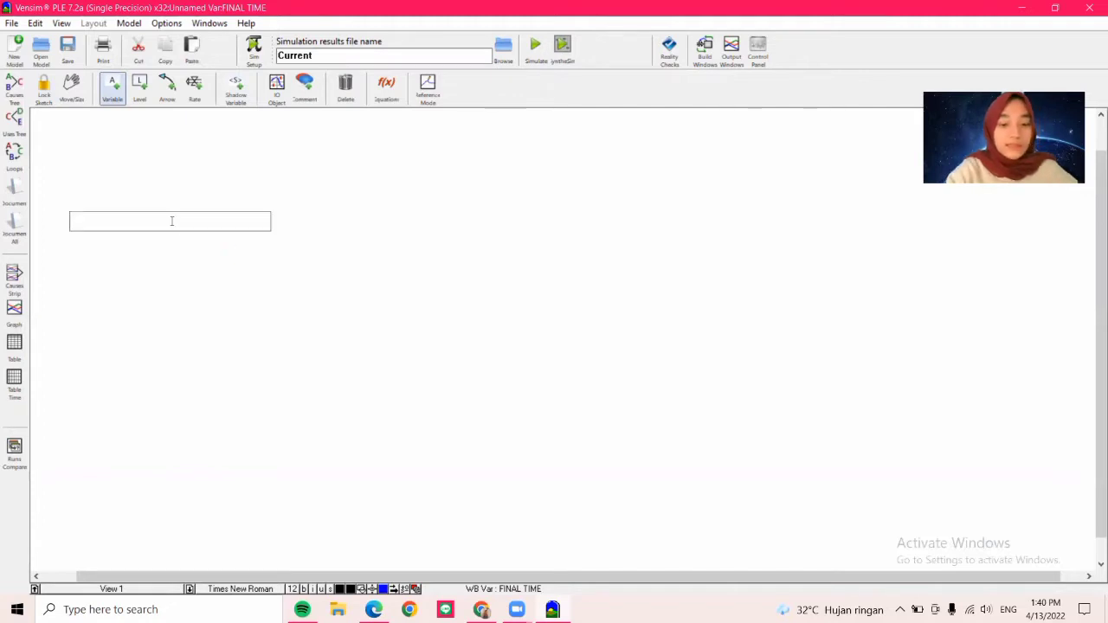
{"action": "type", "text": "Hasil Panen"}
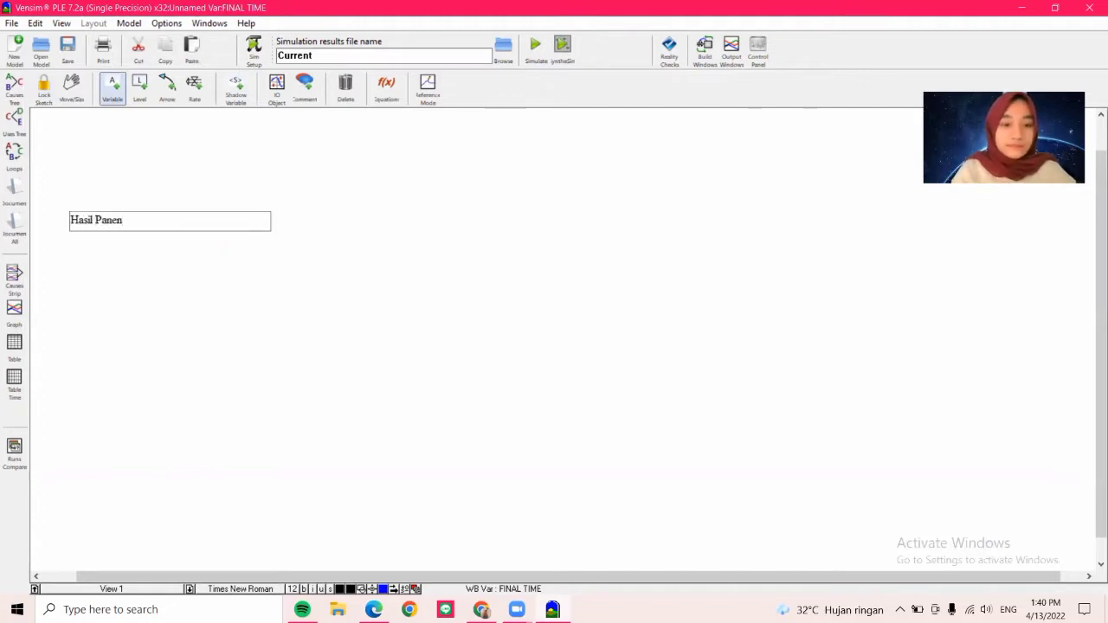
{"action": "left_click", "coordinate": [364, 296]}
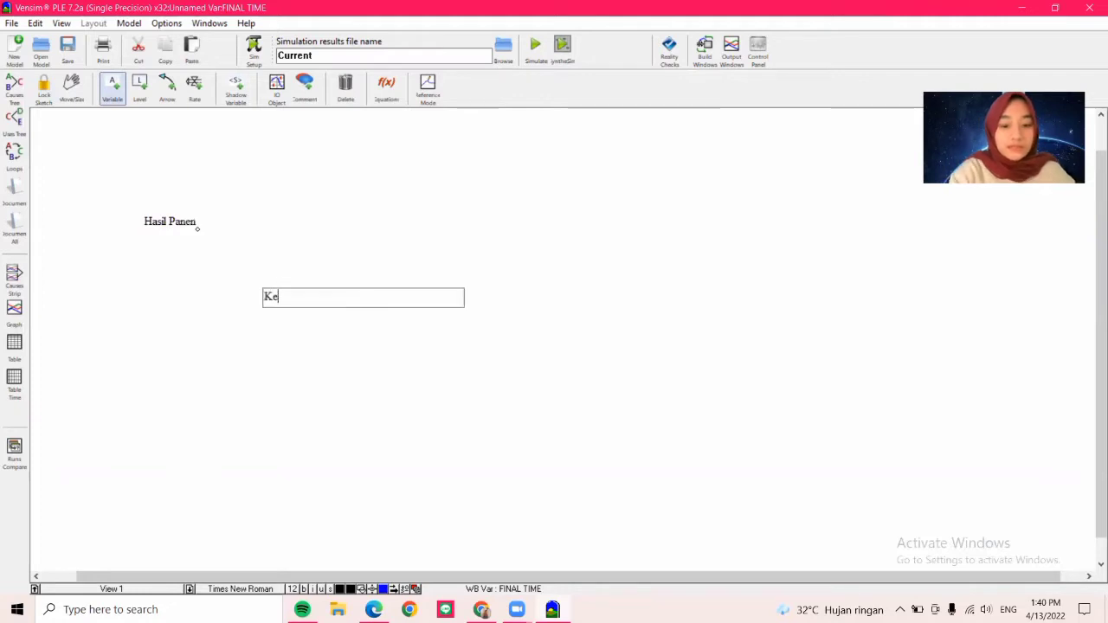
{"action": "type", "text": "Ketersediaan Bahan"}
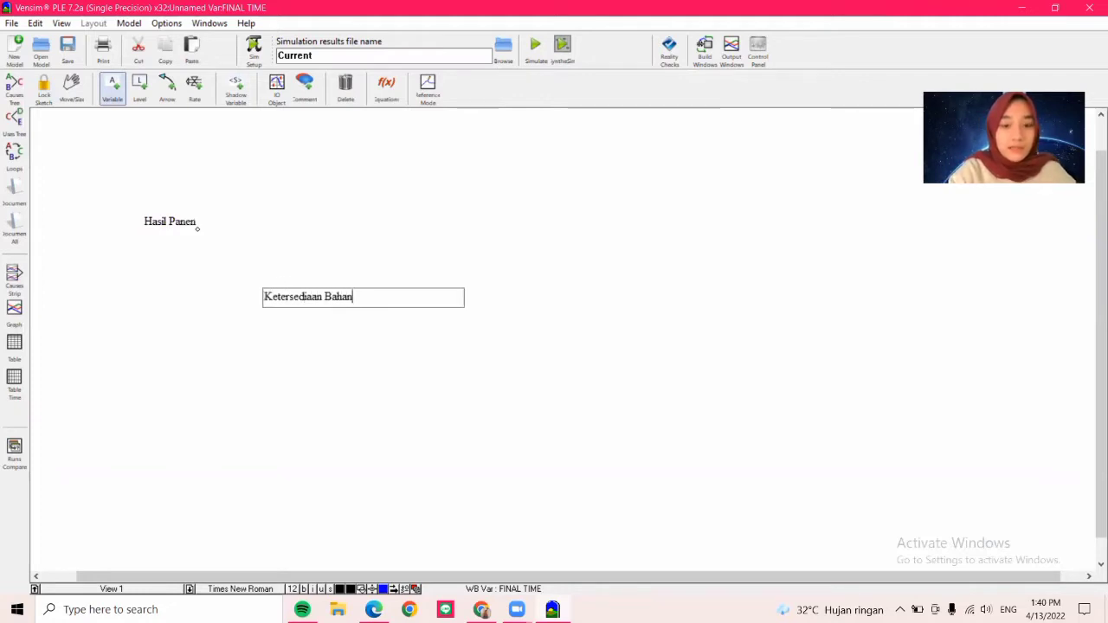
{"action": "type", "text": " Baku Tepu"}
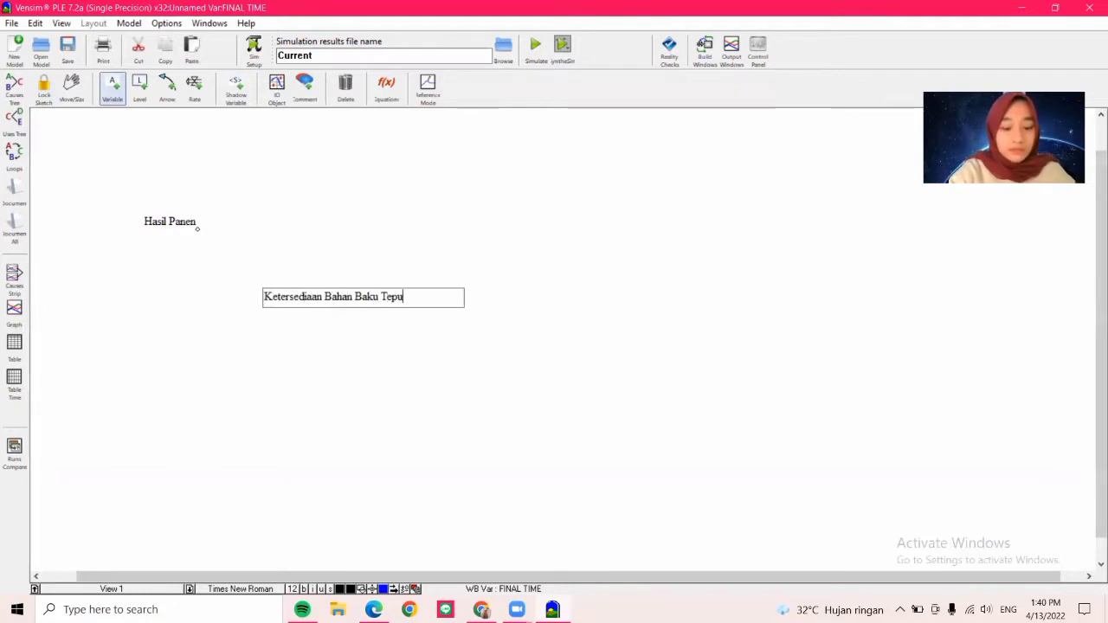
{"action": "type", "text": "ng Te"}
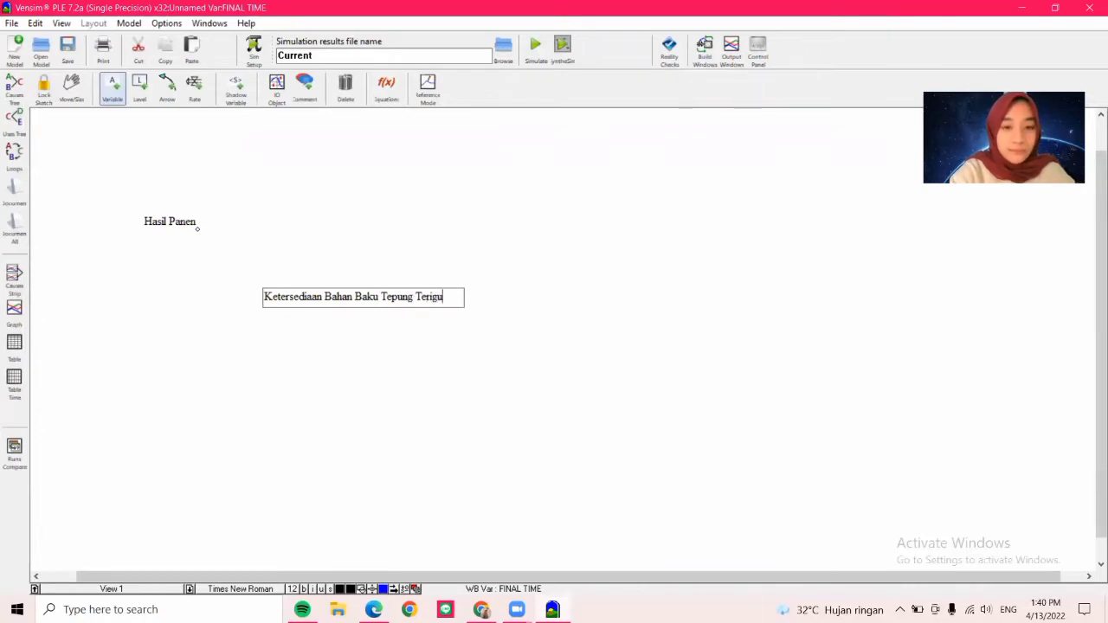
{"action": "type", "text": "rigu"}
{"action": "key", "text": "Return"}
- Add the variable "Gagal Panen" to the right of Ketersediaan Bahan Baku Tepung Terigu and "Jumlah Permintaan" at the lower left
{"action": "left_click", "coordinate": [601, 294]}
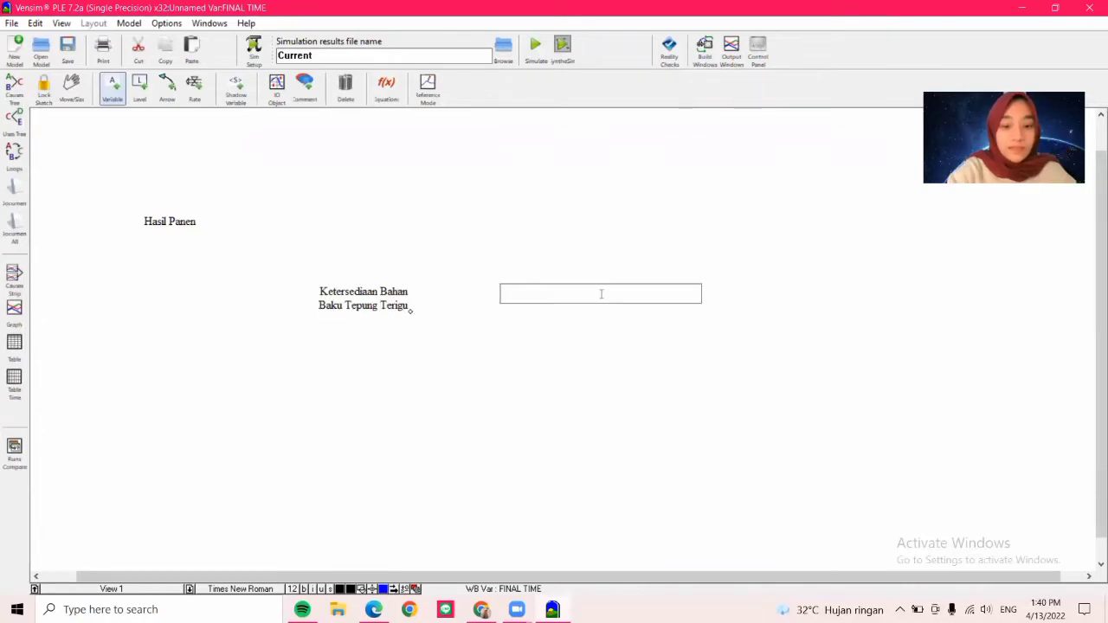
{"action": "type", "text": "Ggaa"}
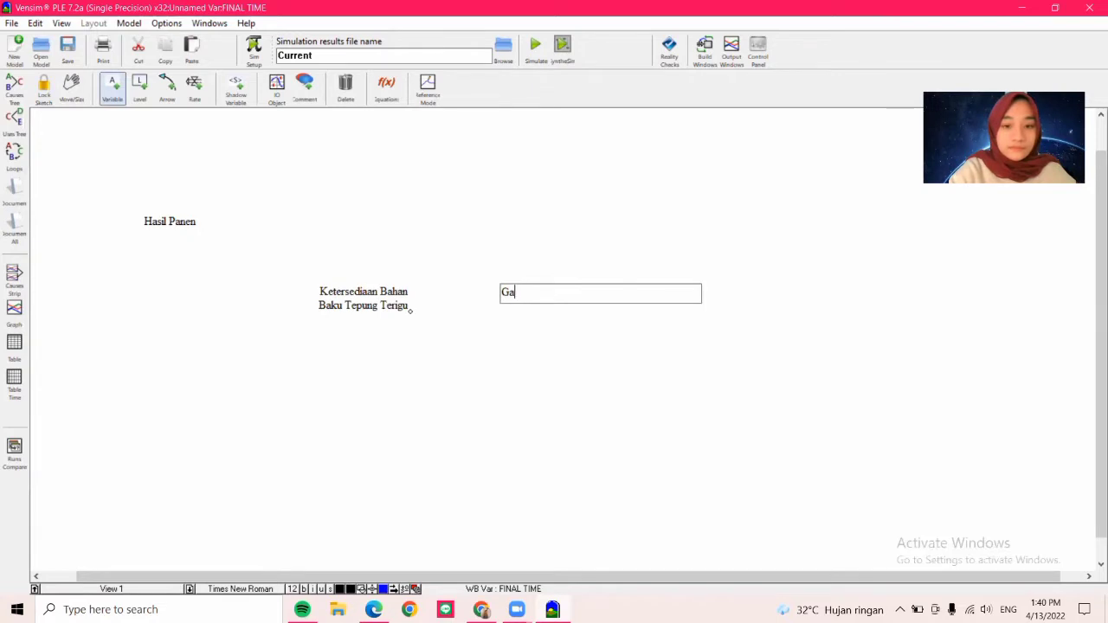
{"action": "type", "text": "a Panen"}
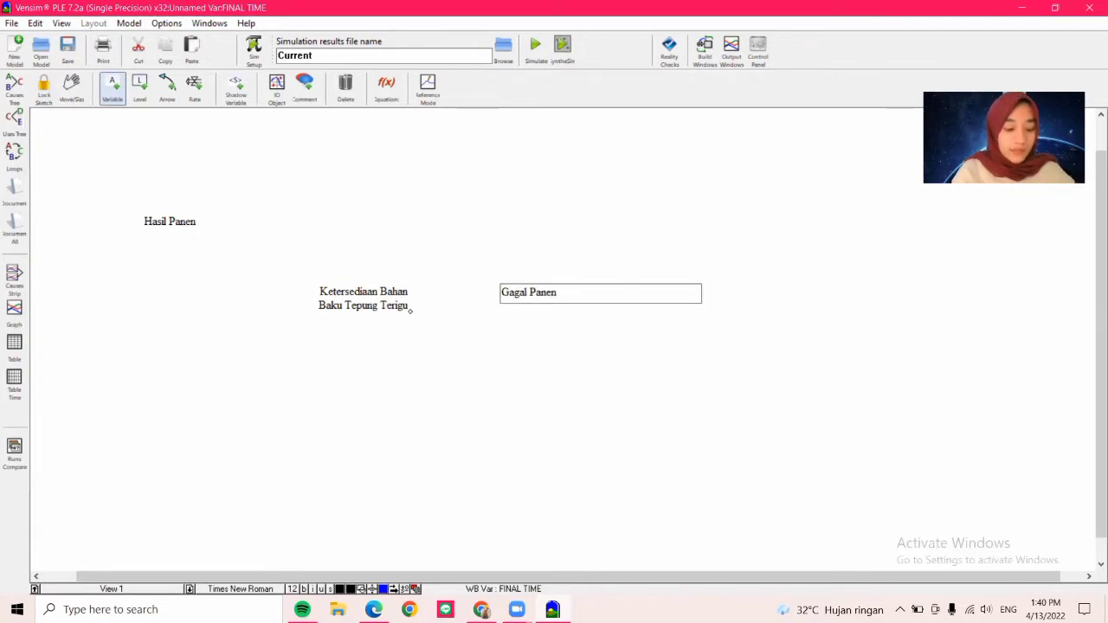
{"action": "left_click", "coordinate": [169, 383]}
{"action": "type", "text": "Jumla"}
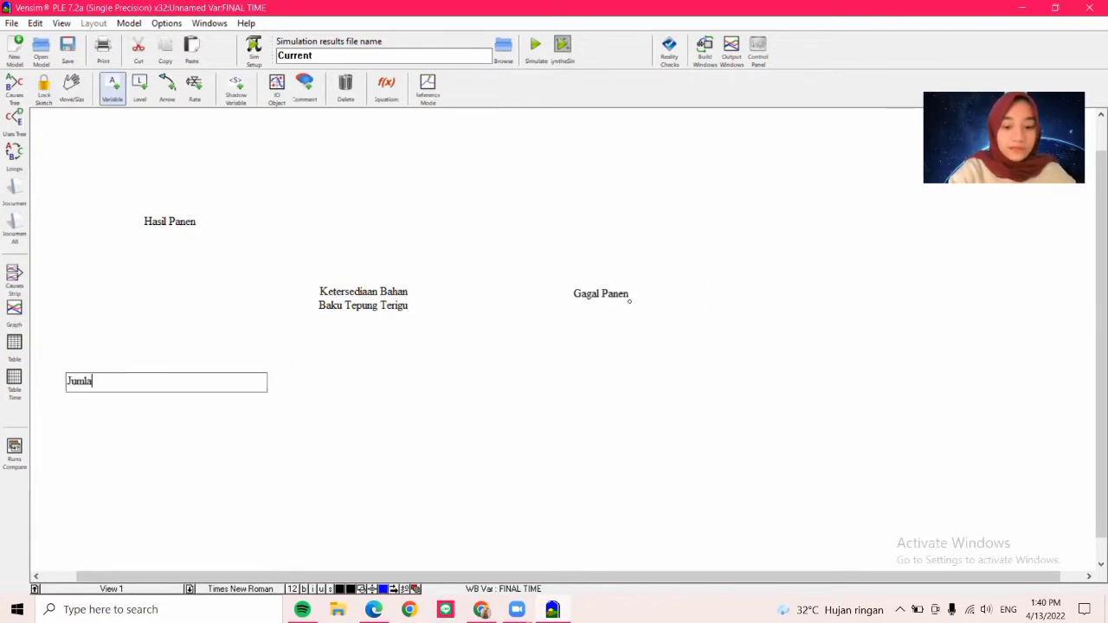
{"action": "type", "text": "h Permintaan"}
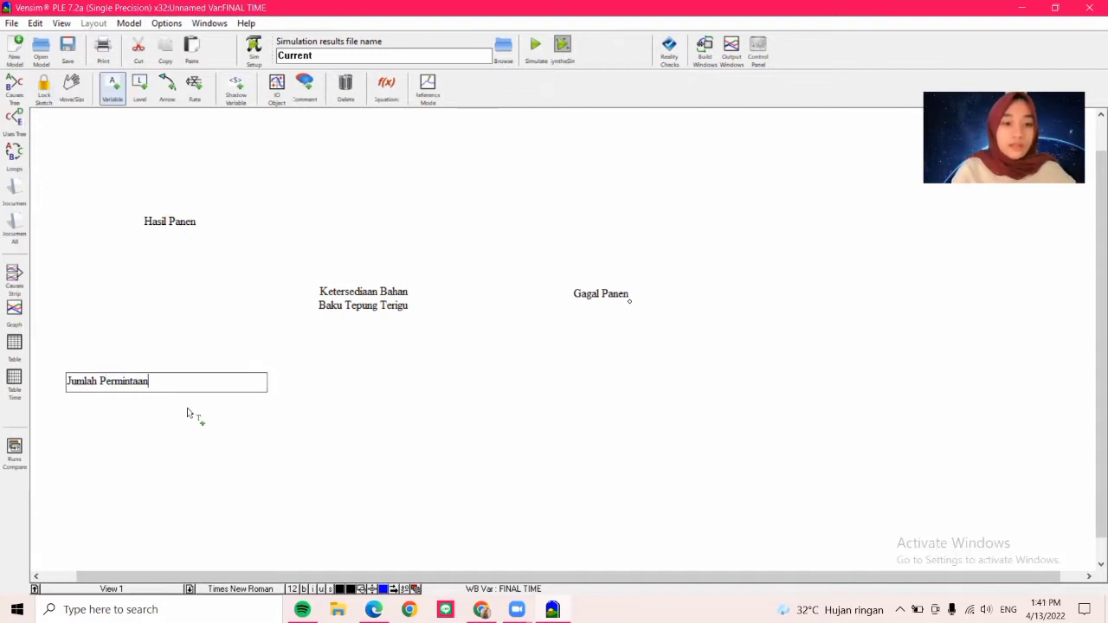
- Add the variables "Penurunan Permintaan" to the right of Jumlah Permintaan and "Peningkatan Permintaan" below it
{"action": "left_click", "coordinate": [298, 378]}
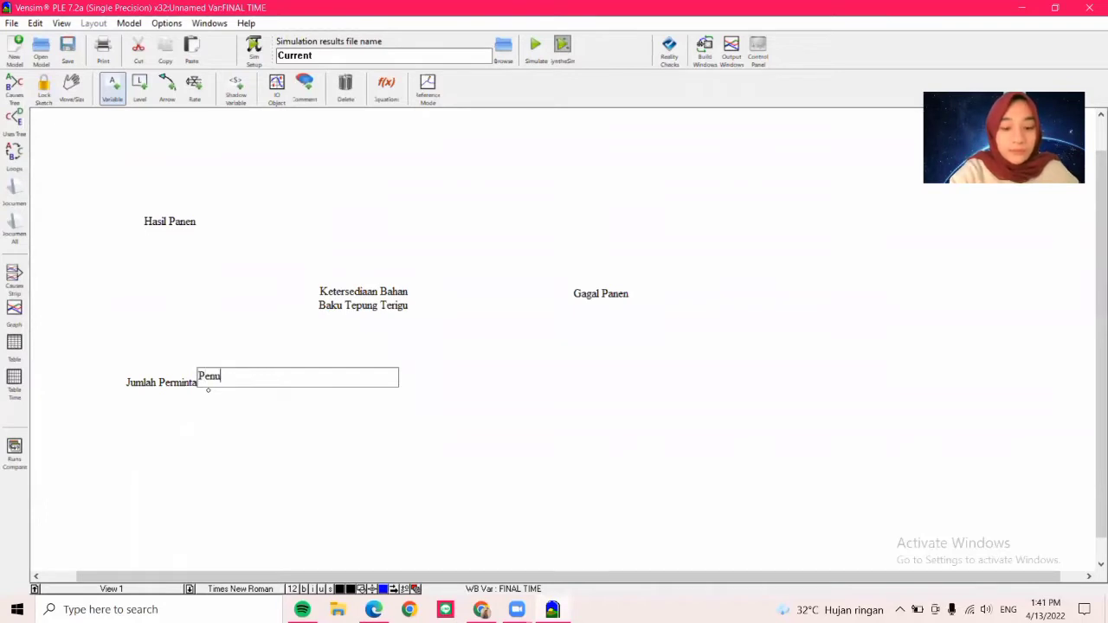
{"action": "type", "text": "an Permintaan"}
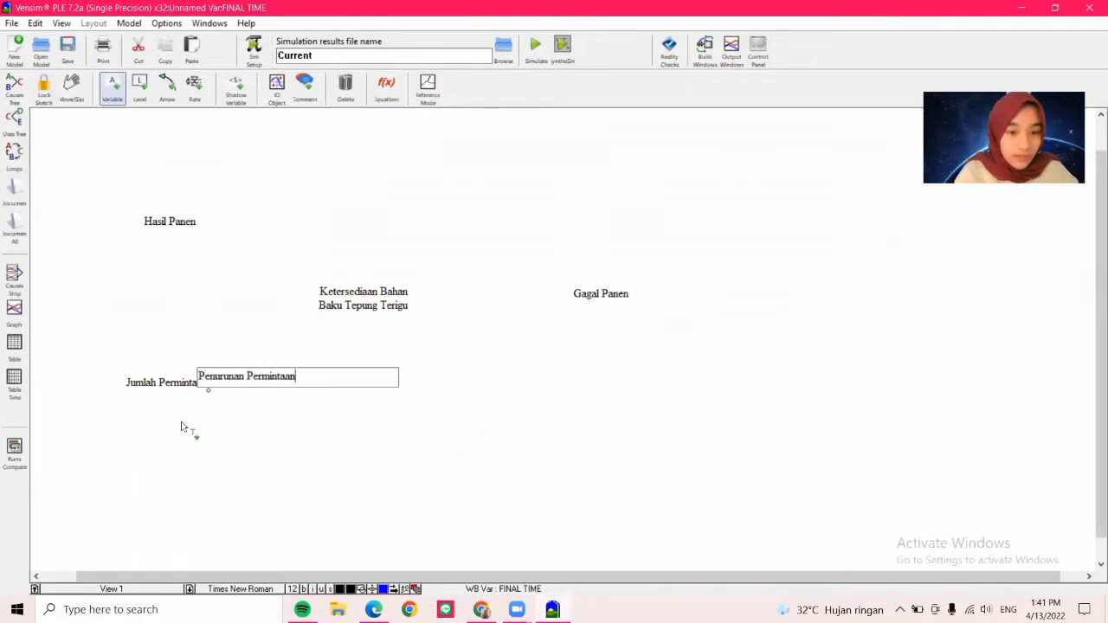
{"action": "left_click", "coordinate": [171, 423]}
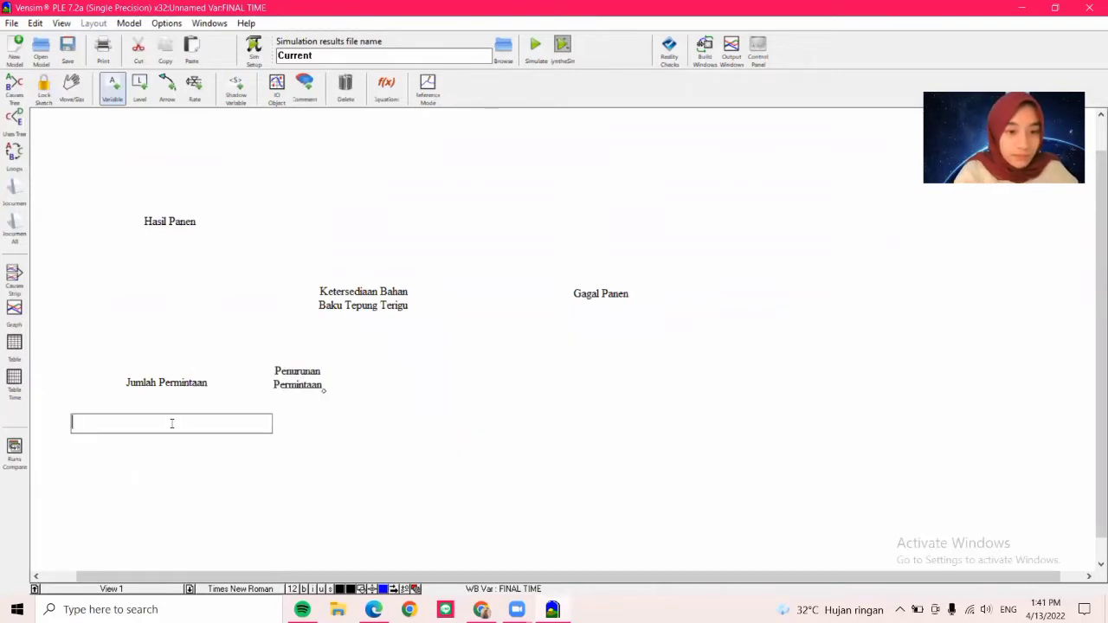
{"action": "type", "text": "Peningkata"}
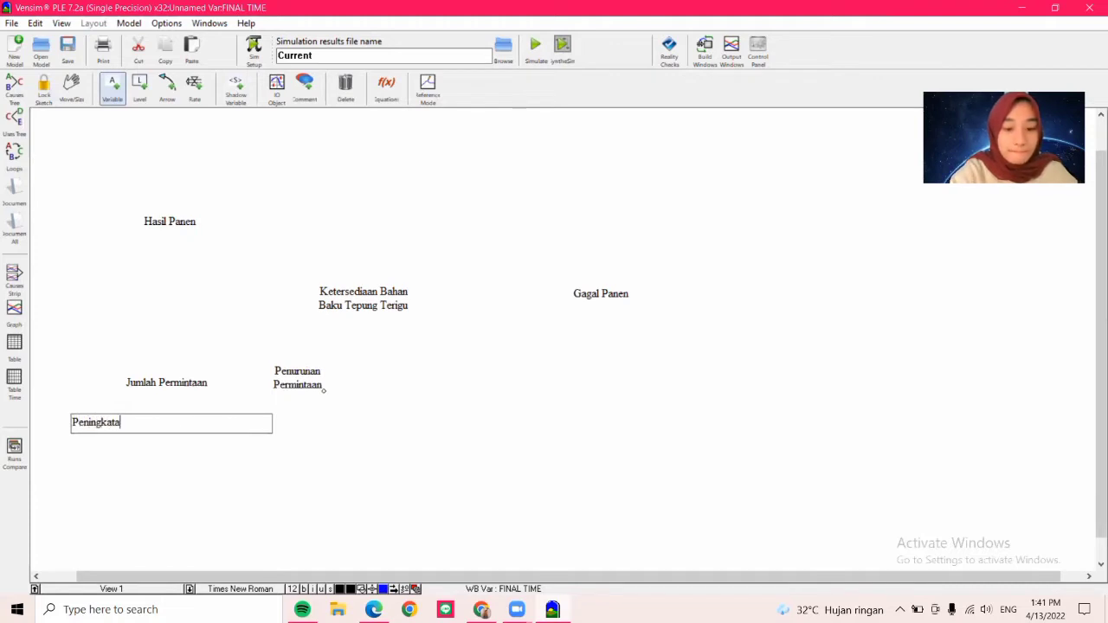
{"action": "type", "text": "n Permintaan"}
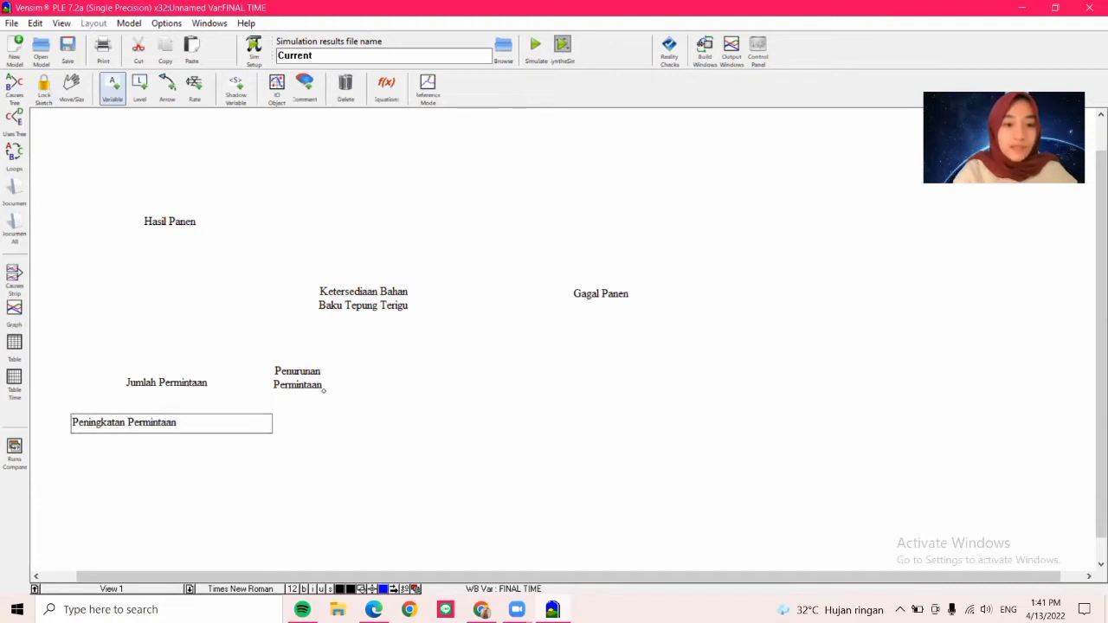
- Add the variables "Pengairan", "Long Day Condition" and "Pemupukan" around Hasil Panen, above it and to its left
{"action": "left_click", "coordinate": [165, 185]}
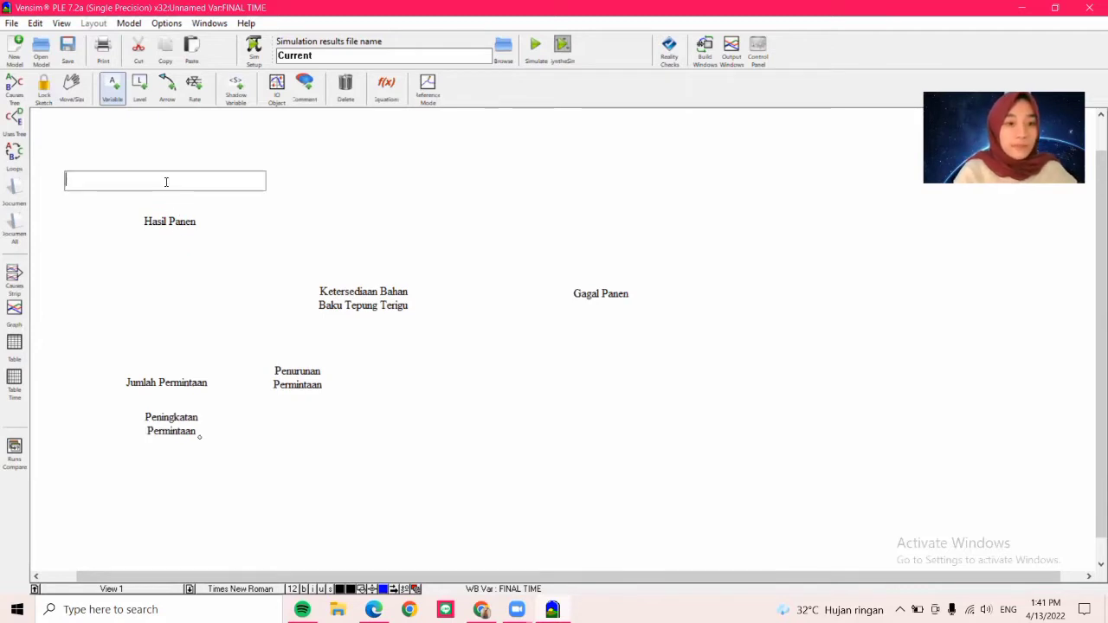
{"action": "type", "text": "Pengairan"}
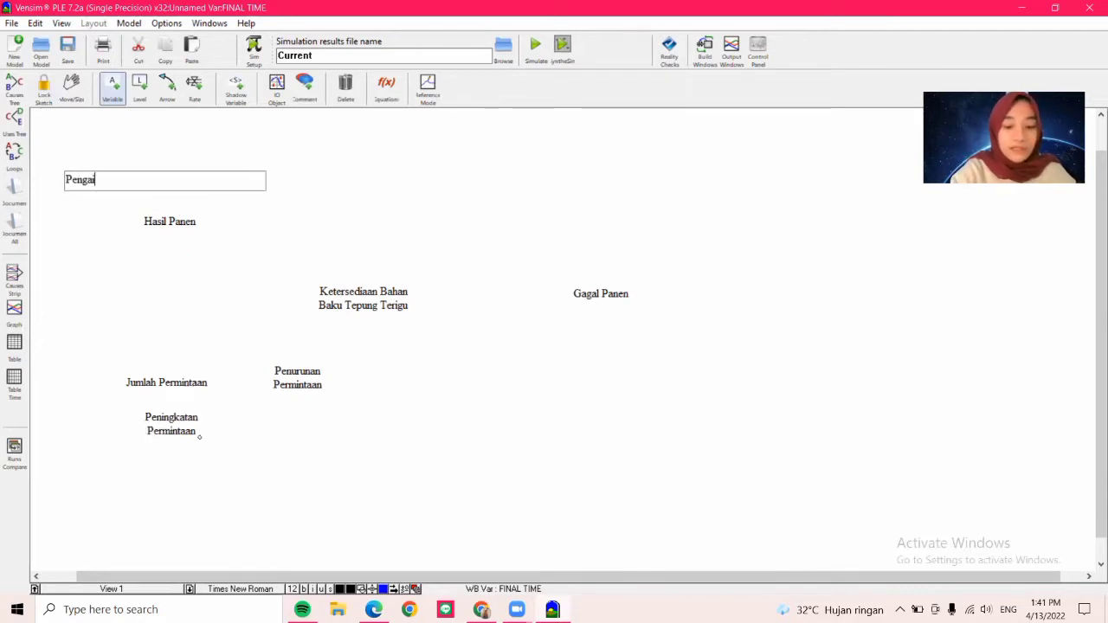
{"action": "left_click", "coordinate": [84, 230]}
{"action": "type", "text": "Long Day "}
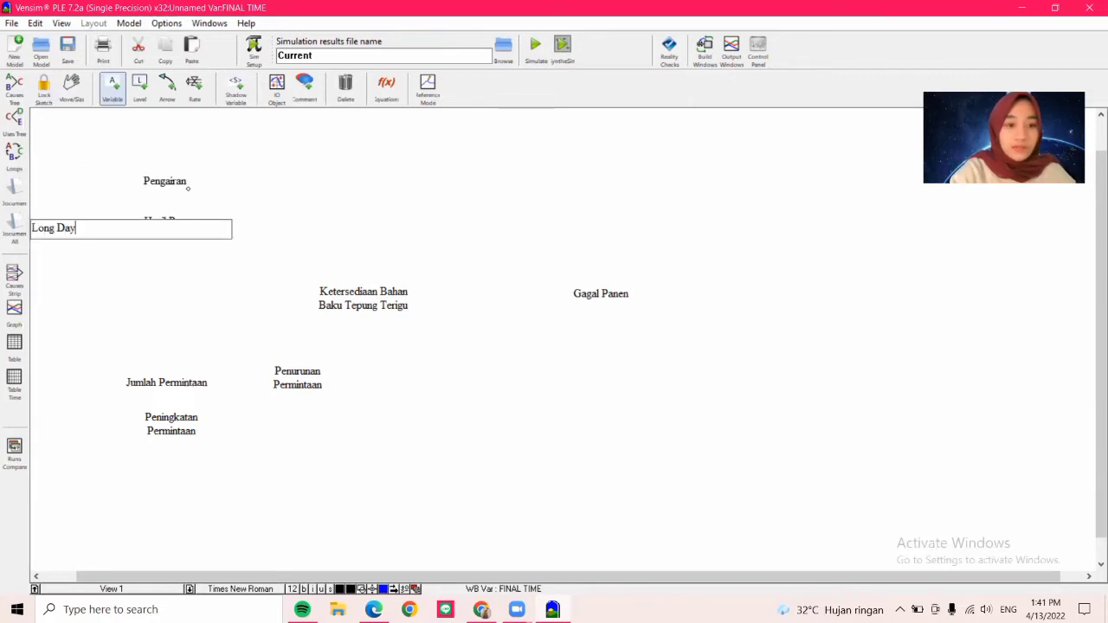
{"action": "type", "text": "Condition"}
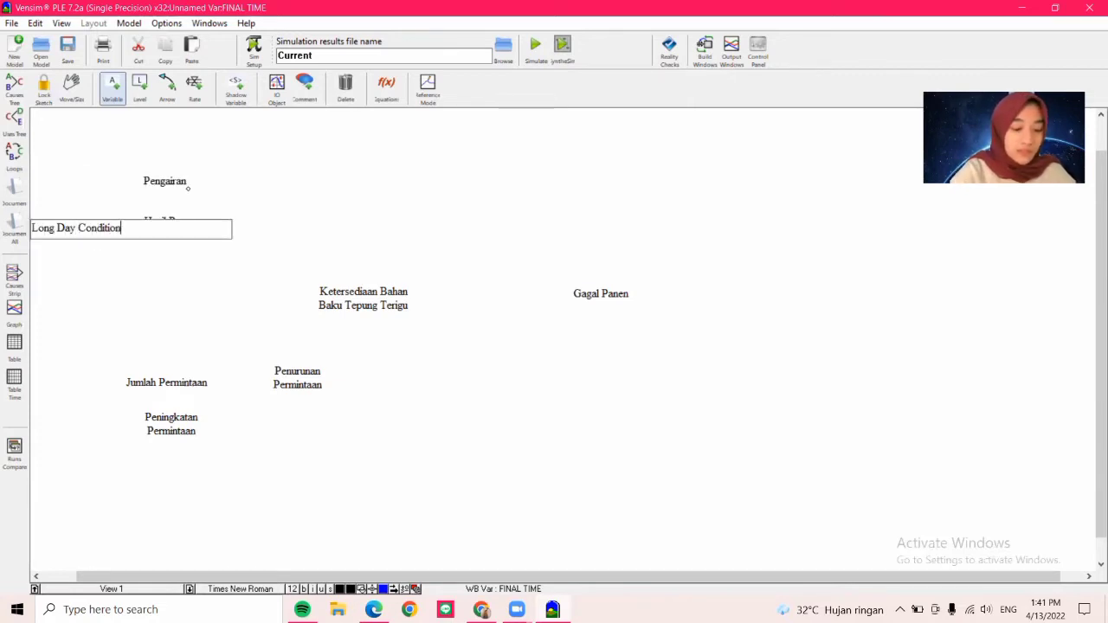
{"action": "left_click", "coordinate": [84, 259]}
{"action": "type", "text": "Pemup"}
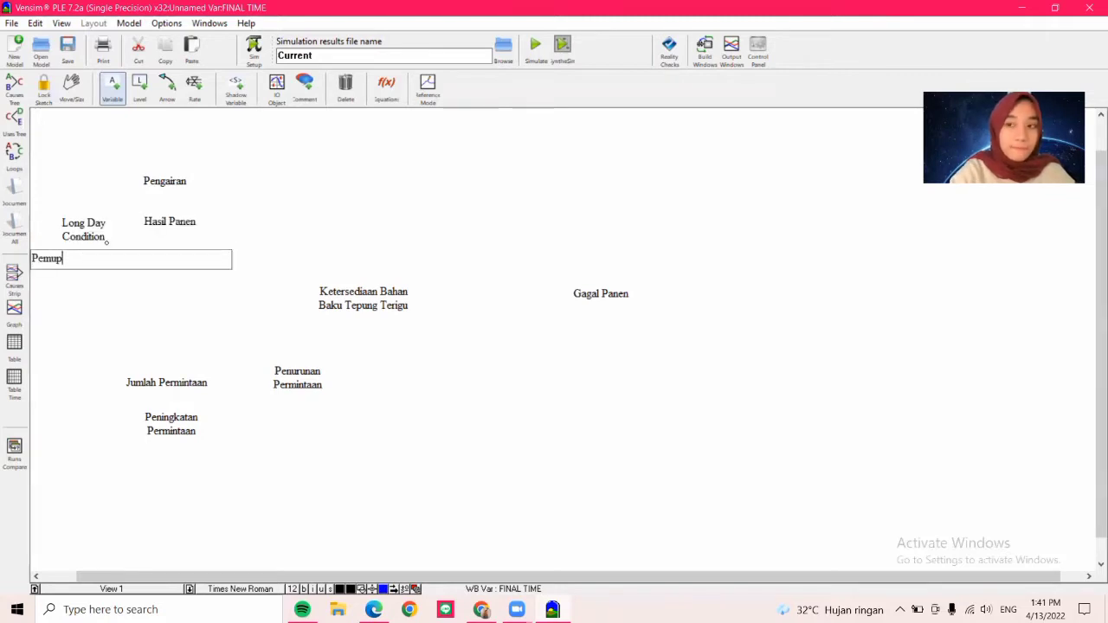
{"action": "type", "text": "ukan"}
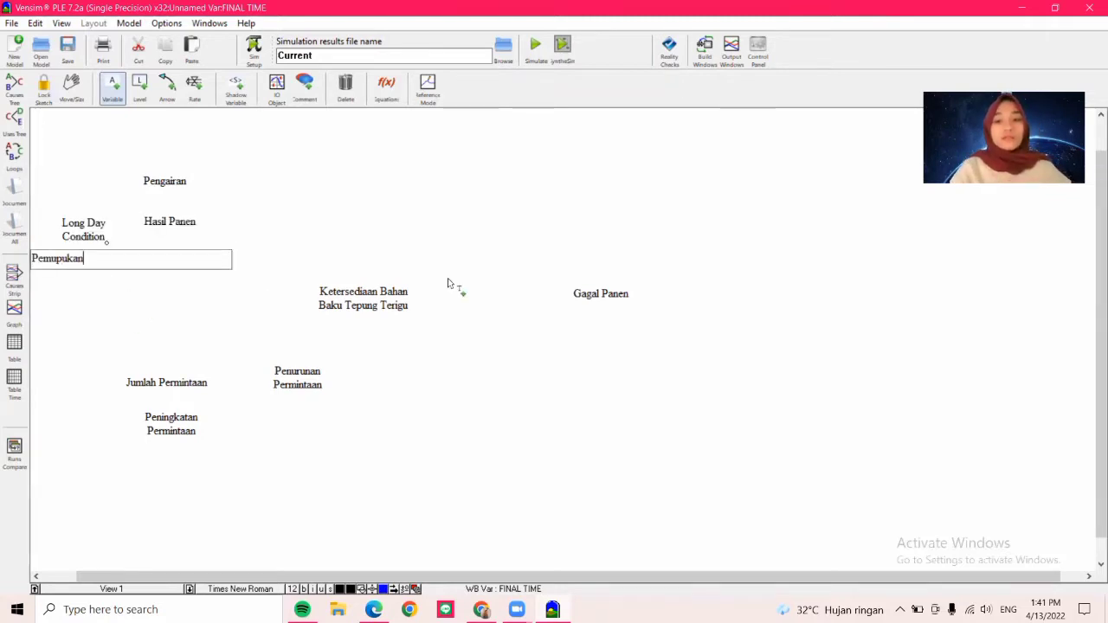
- Add the variables "Curah Hujan" above Gagal Panen and "Hama" to its lower right
{"action": "left_click", "coordinate": [644, 261]}
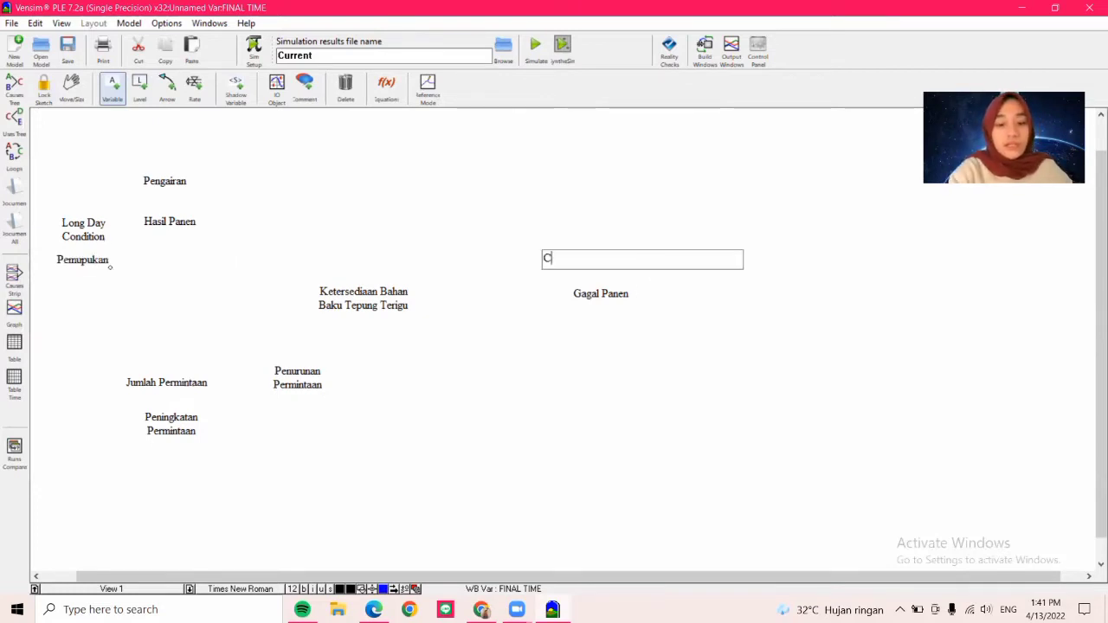
{"action": "type", "text": "Curah Hujan"}
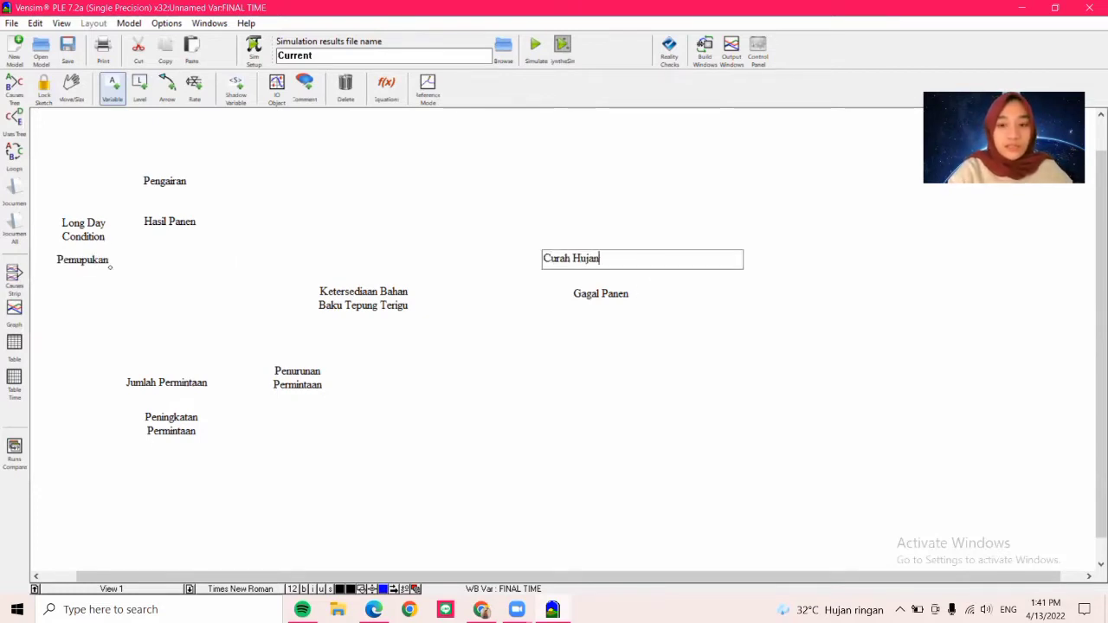
{"action": "left_click", "coordinate": [701, 330]}
{"action": "type", "text": "Ha"}
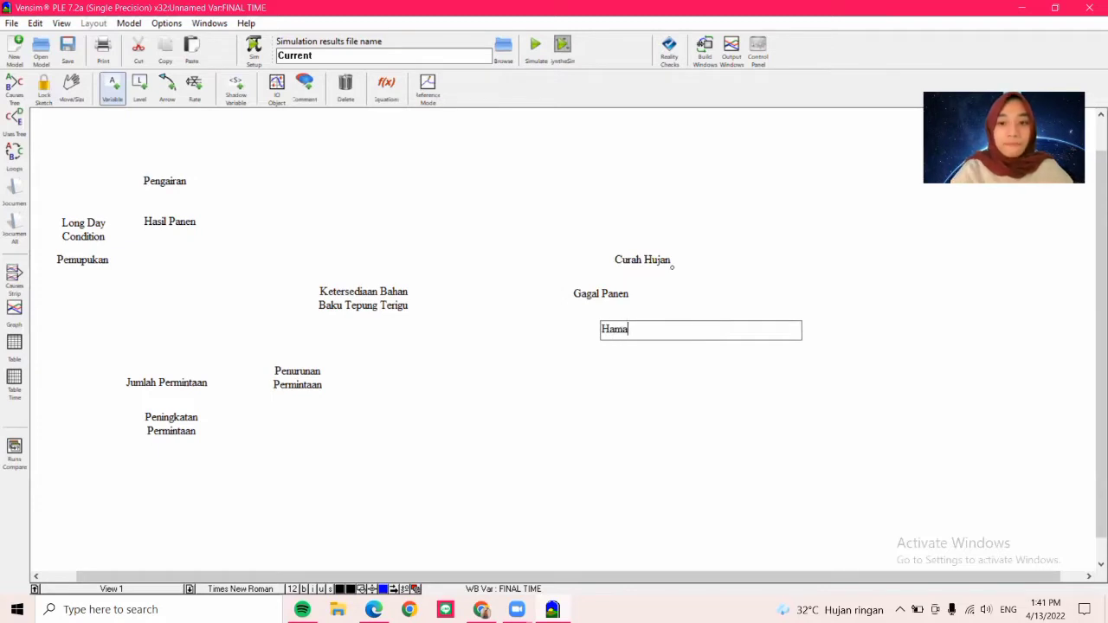
{"action": "type", "text": "ma"}
- Space Pengairan, Long Day Condition and Pemupukan farther around Hasil Panen, and move Penurunan Permintaan to just above Jumlah Permintaan
{"action": "left_click", "coordinate": [71, 86]}
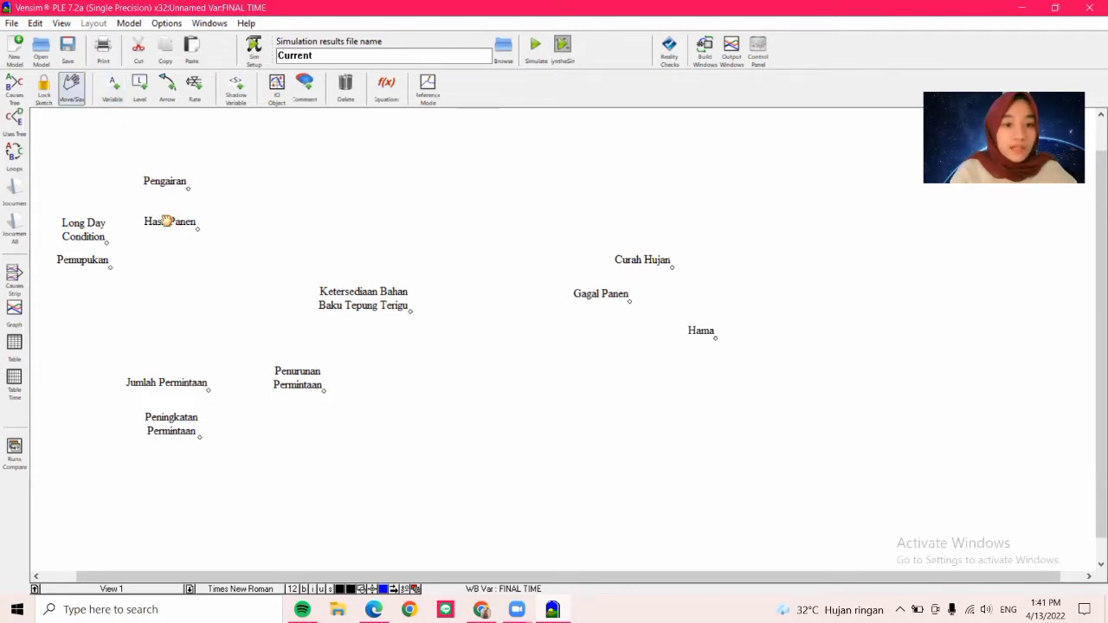
{"action": "left_click_drag", "start_coordinate": [172, 181], "coordinate": [197, 168]}
{"action": "left_click_drag", "start_coordinate": [83, 229], "coordinate": [91, 204]}
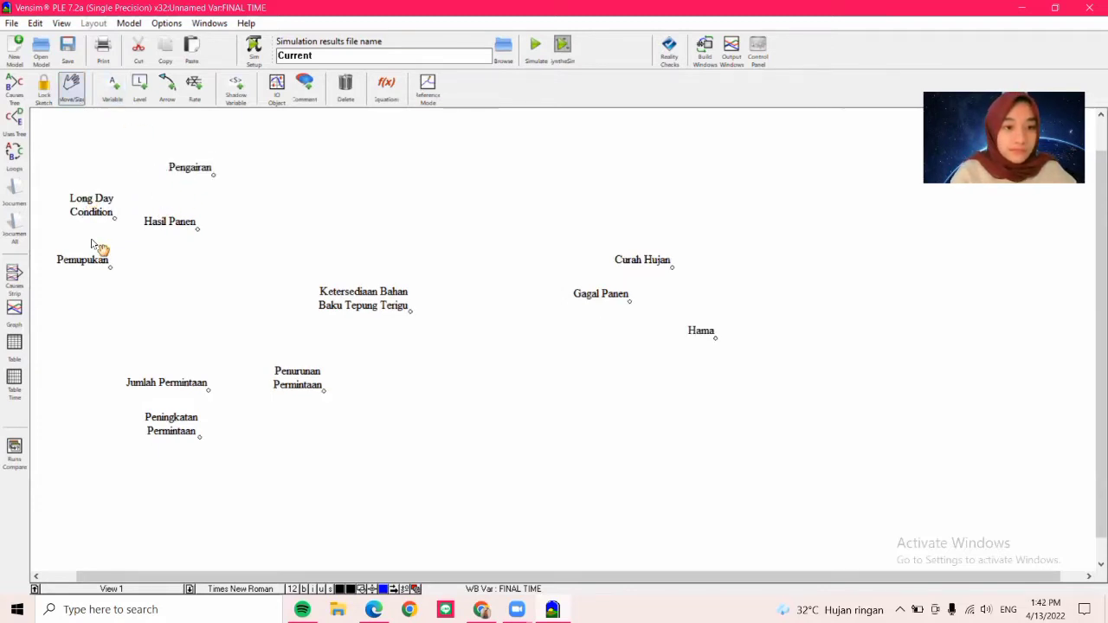
{"action": "left_click_drag", "start_coordinate": [101, 266], "coordinate": [100, 283]}
{"action": "left_click_drag", "start_coordinate": [288, 371], "coordinate": [175, 335]}
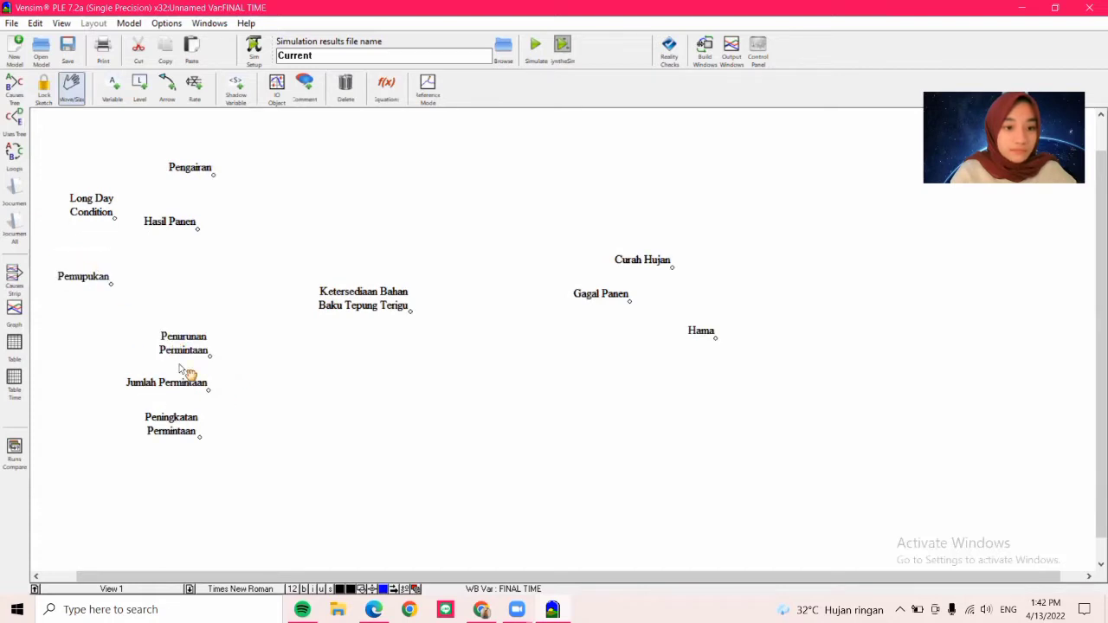
- Move the three Permintaan variables lower with more spacing, and spread Curah Hujan, Gagal Panen and Hama farther apart vertically
{"action": "left_click_drag", "start_coordinate": [177, 414], "coordinate": [178, 482]}
{"action": "left_click_drag", "start_coordinate": [172, 384], "coordinate": [174, 426]}
{"action": "left_click_drag", "start_coordinate": [173, 344], "coordinate": [170, 382]}
{"action": "left_click_drag", "start_coordinate": [620, 303], "coordinate": [603, 344]}
{"action": "left_click_drag", "start_coordinate": [640, 270], "coordinate": [624, 271]}
{"action": "left_click_drag", "start_coordinate": [689, 334], "coordinate": [645, 398]}
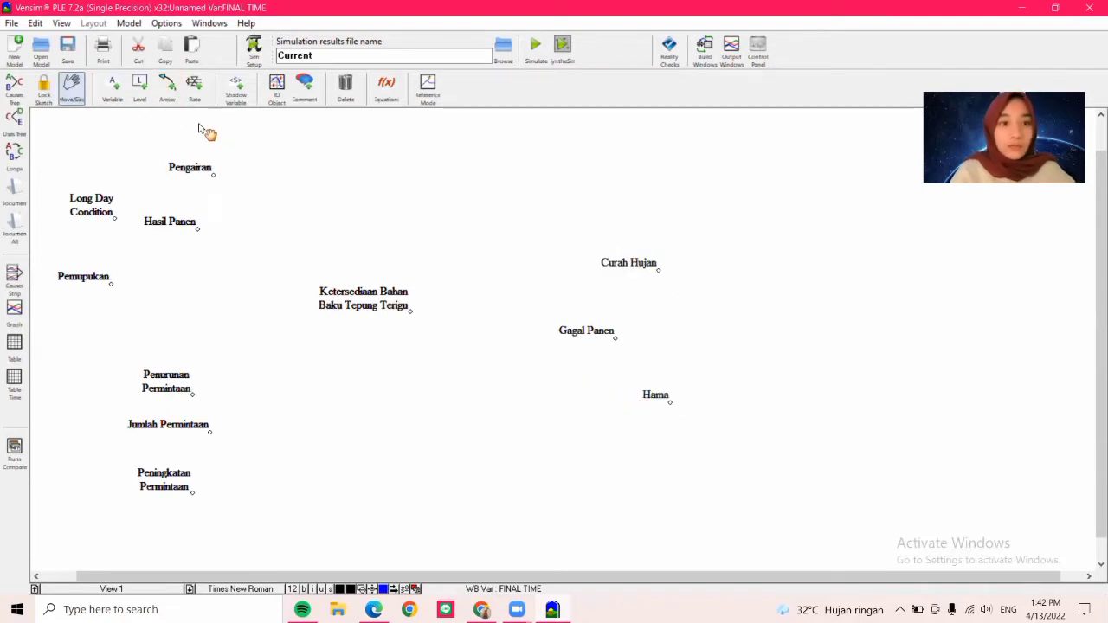
- Draw curved arrows from Pengairan, Long Day Condition and Pemupukan to Hasil Panen
{"action": "left_click", "coordinate": [170, 100]}
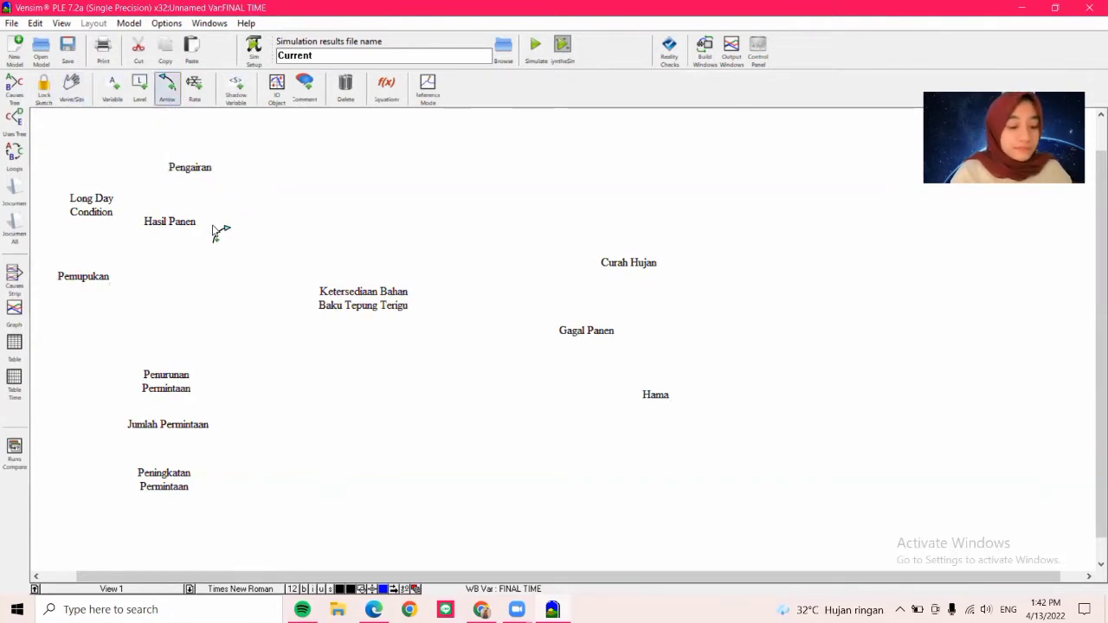
{"action": "left_click", "coordinate": [196, 173]}
{"action": "left_click", "coordinate": [172, 224]}
{"action": "left_click_drag", "start_coordinate": [180, 191], "coordinate": [171, 190]}
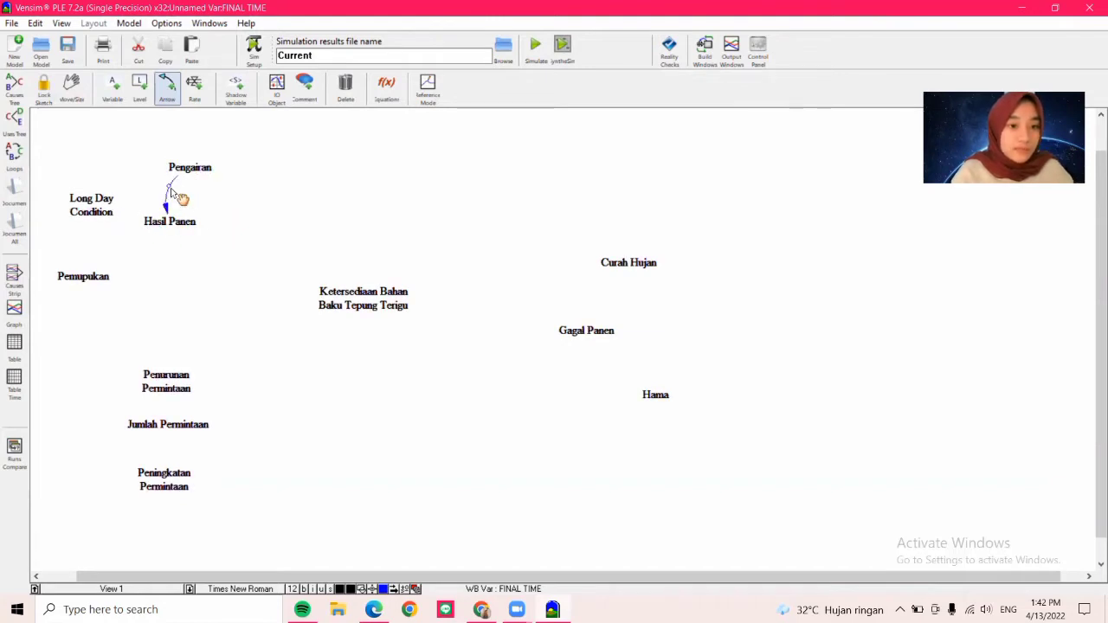
{"action": "left_click", "coordinate": [97, 208]}
{"action": "left_click", "coordinate": [146, 221]}
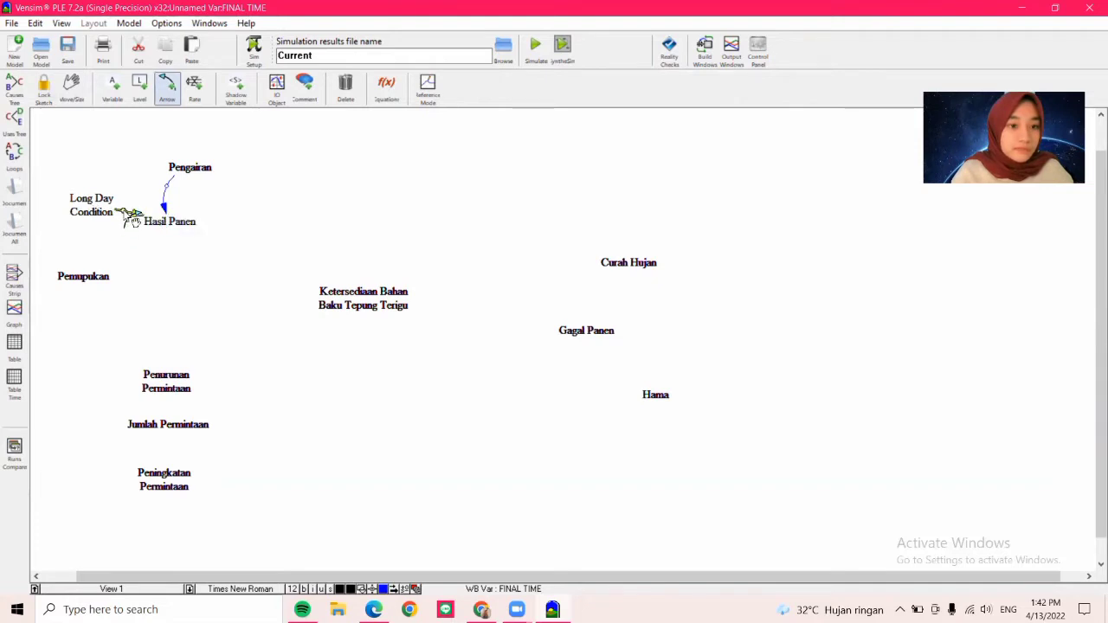
{"action": "left_click_drag", "start_coordinate": [134, 223], "coordinate": [132, 244]}
{"action": "left_click", "coordinate": [102, 278]}
{"action": "left_click", "coordinate": [171, 240]}
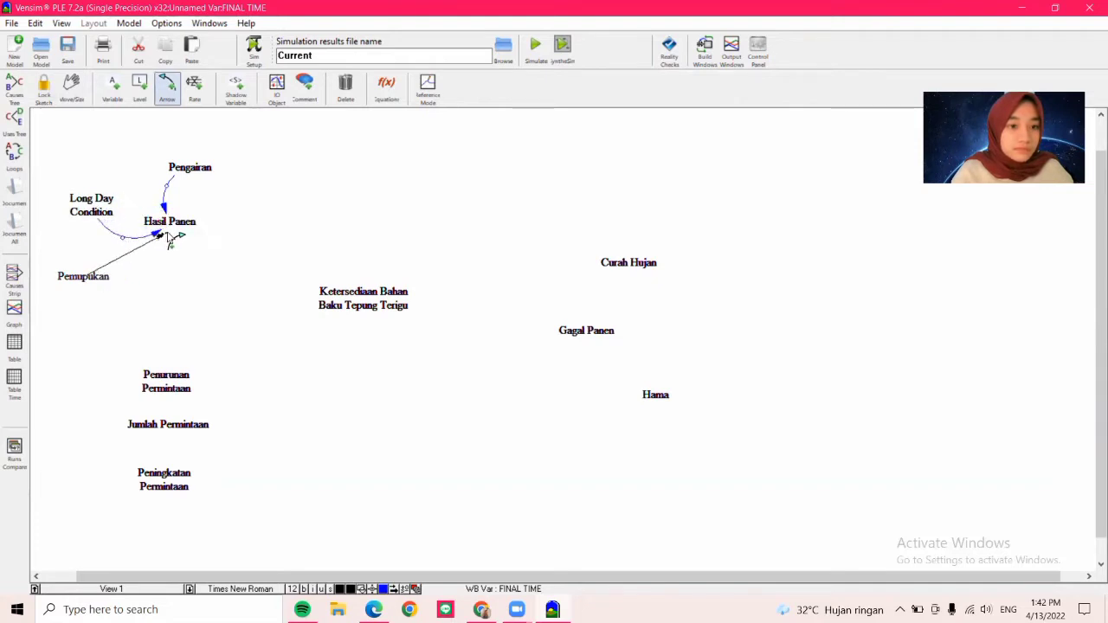
{"action": "left_click", "coordinate": [182, 227]}
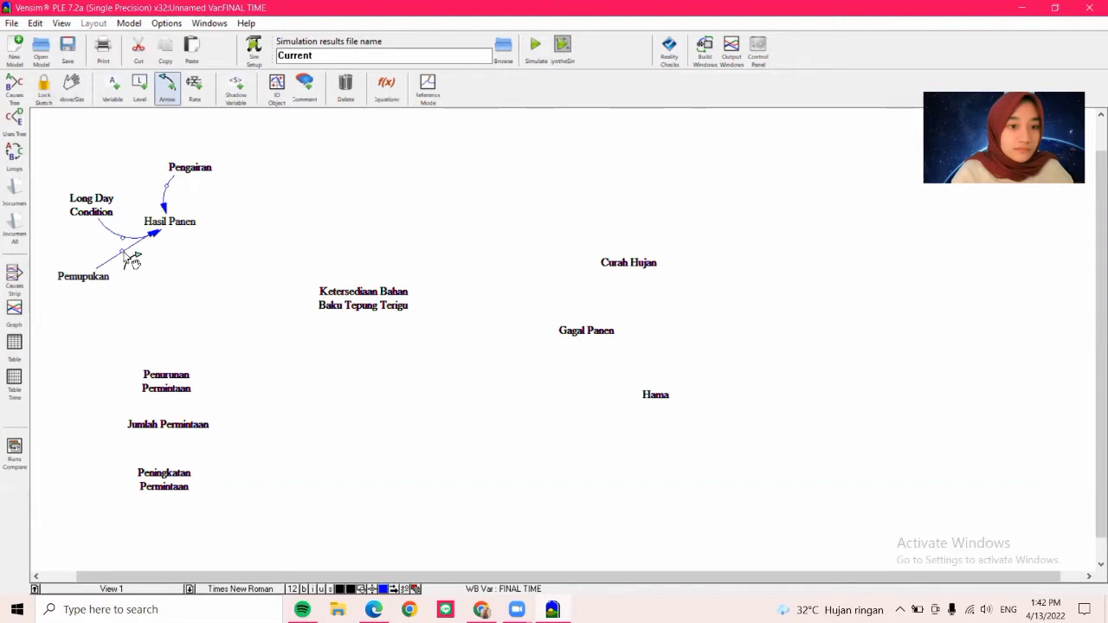
{"action": "left_click_drag", "start_coordinate": [130, 259], "coordinate": [151, 271]}
- Draw curved arrows from Penurunan Permintaan and Peningkatan Permintaan to Jumlah Permintaan
{"action": "left_click", "coordinate": [165, 382]}
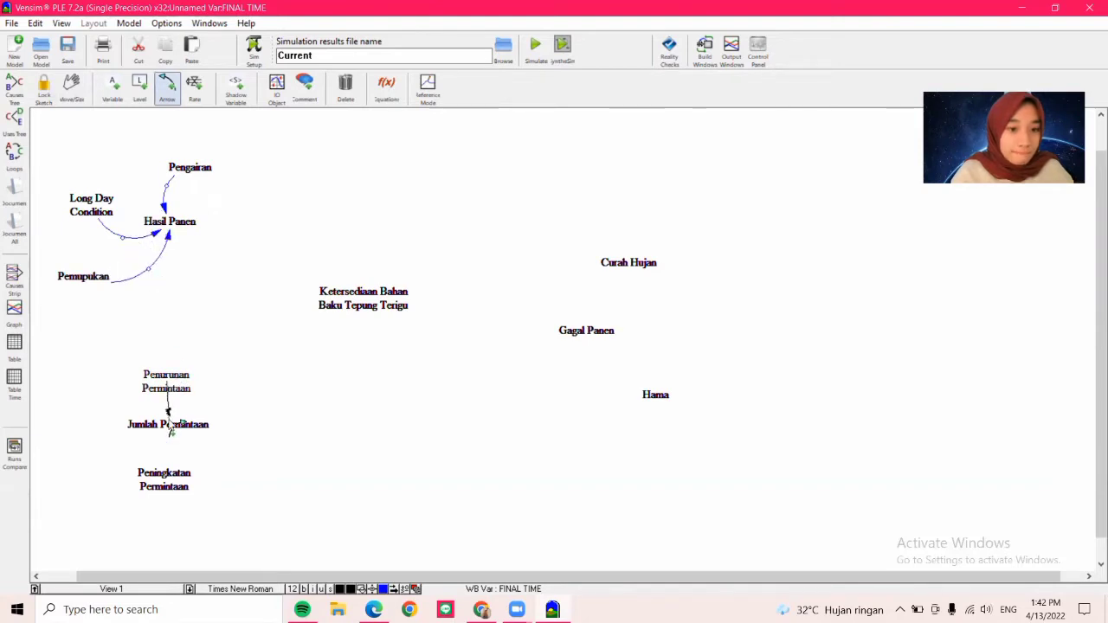
{"action": "left_click", "coordinate": [169, 423]}
{"action": "left_click_drag", "start_coordinate": [167, 403], "coordinate": [143, 399]}
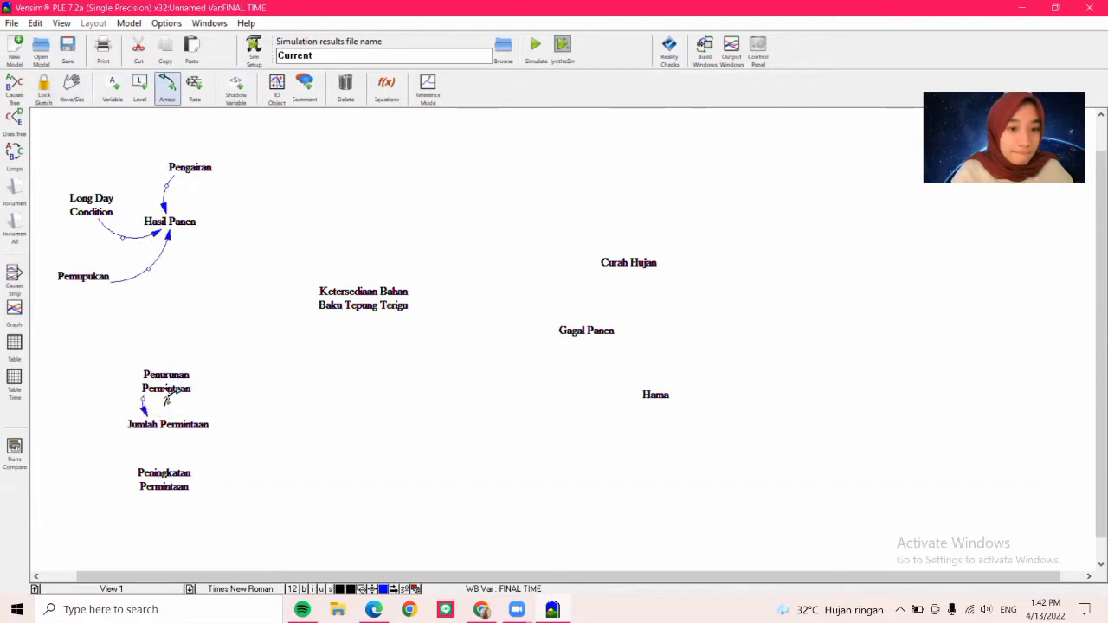
{"action": "left_click", "coordinate": [165, 479]}
{"action": "left_click", "coordinate": [168, 429]}
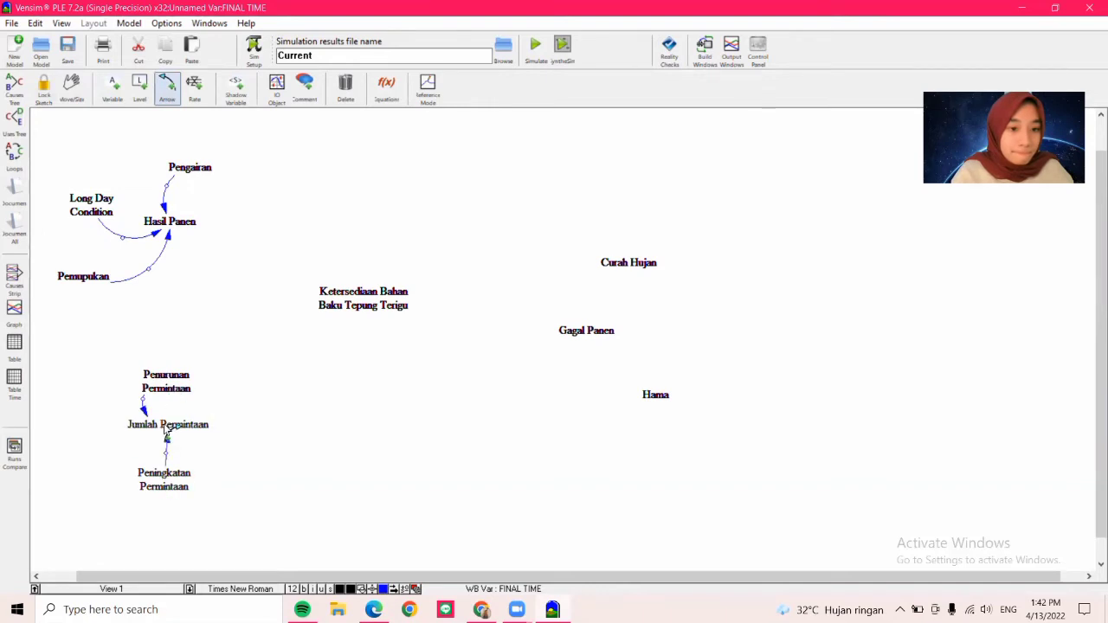
{"action": "left_click_drag", "start_coordinate": [173, 459], "coordinate": [197, 467]}
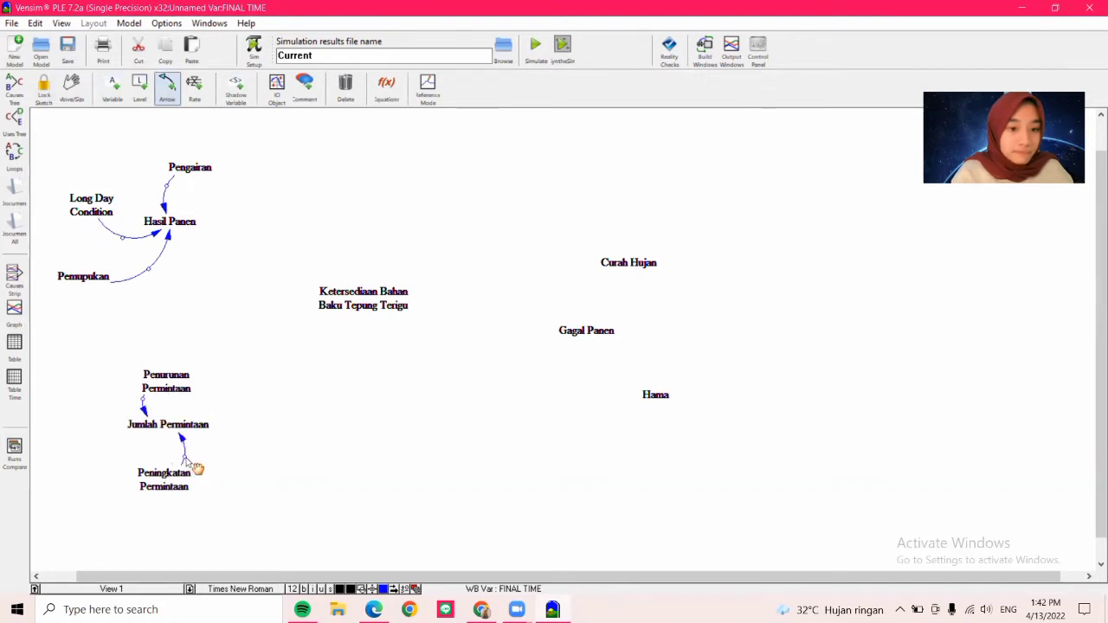
- Draw curved arrows from Curah Hujan and Hama to Gagal Panen
{"action": "left_click", "coordinate": [628, 268]}
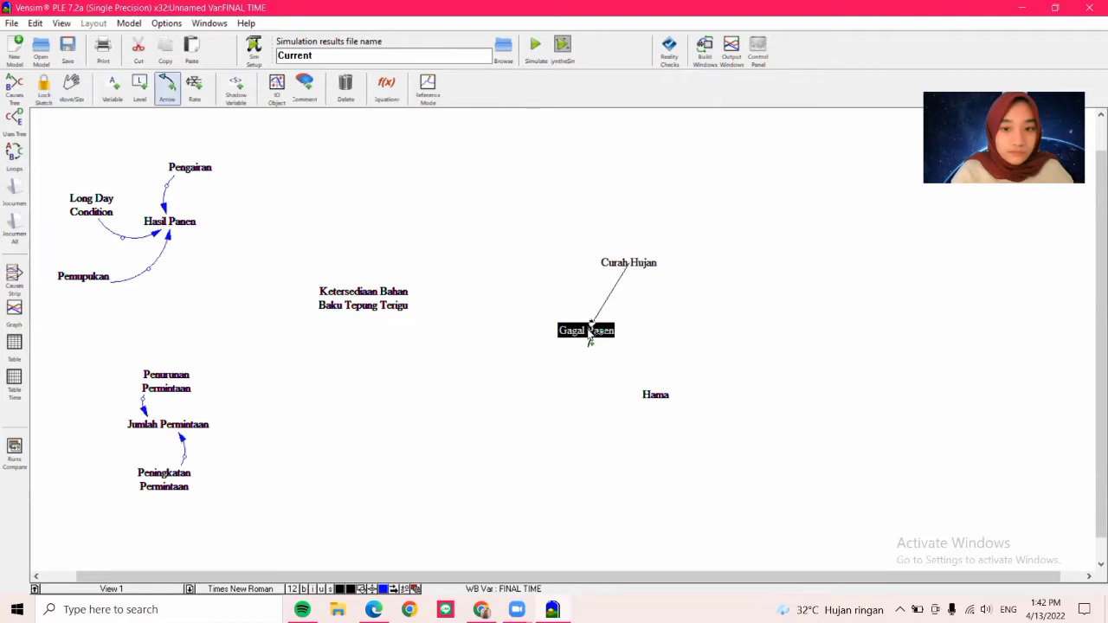
{"action": "left_click", "coordinate": [589, 333]}
{"action": "left_click", "coordinate": [658, 400]}
{"action": "left_click", "coordinate": [596, 344]}
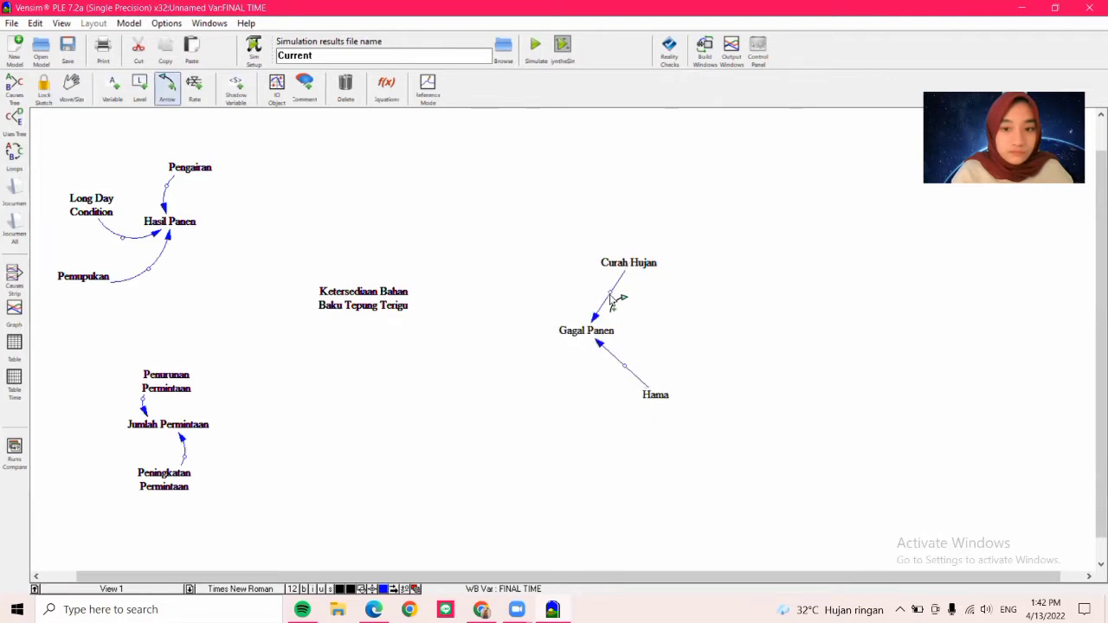
{"action": "left_click_drag", "start_coordinate": [612, 298], "coordinate": [628, 309]}
{"action": "left_click_drag", "start_coordinate": [630, 374], "coordinate": [614, 383]}
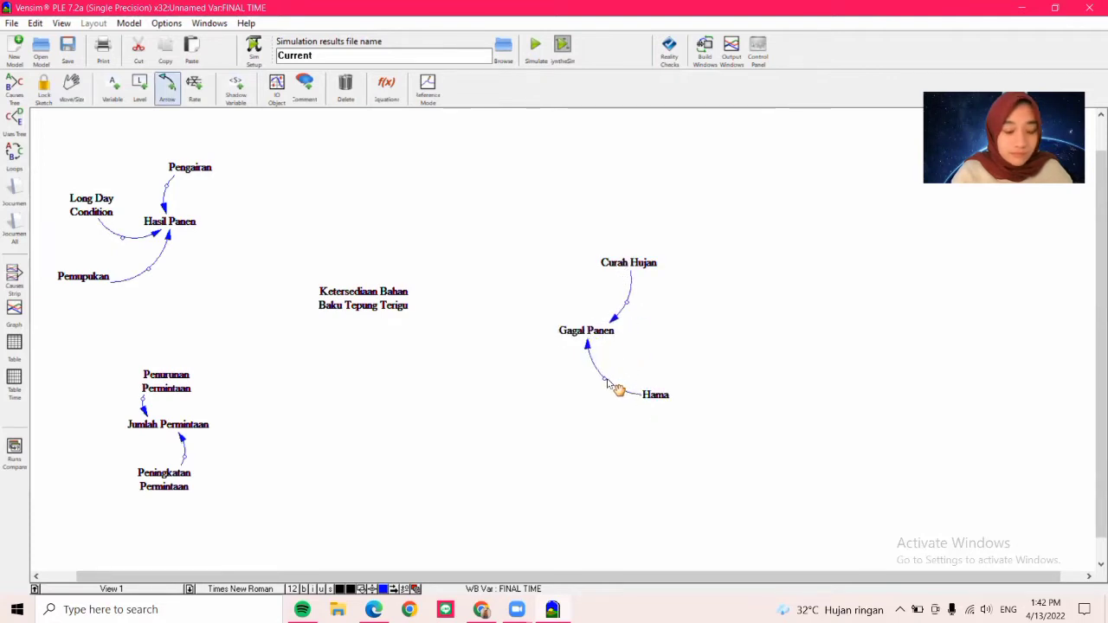
- Draw an arrow from Gagal Panen to Hasil Panen, curved above Ketersediaan Bahan Baku Tepung Terigu
{"action": "left_click", "coordinate": [582, 339]}
{"action": "left_click", "coordinate": [192, 229]}
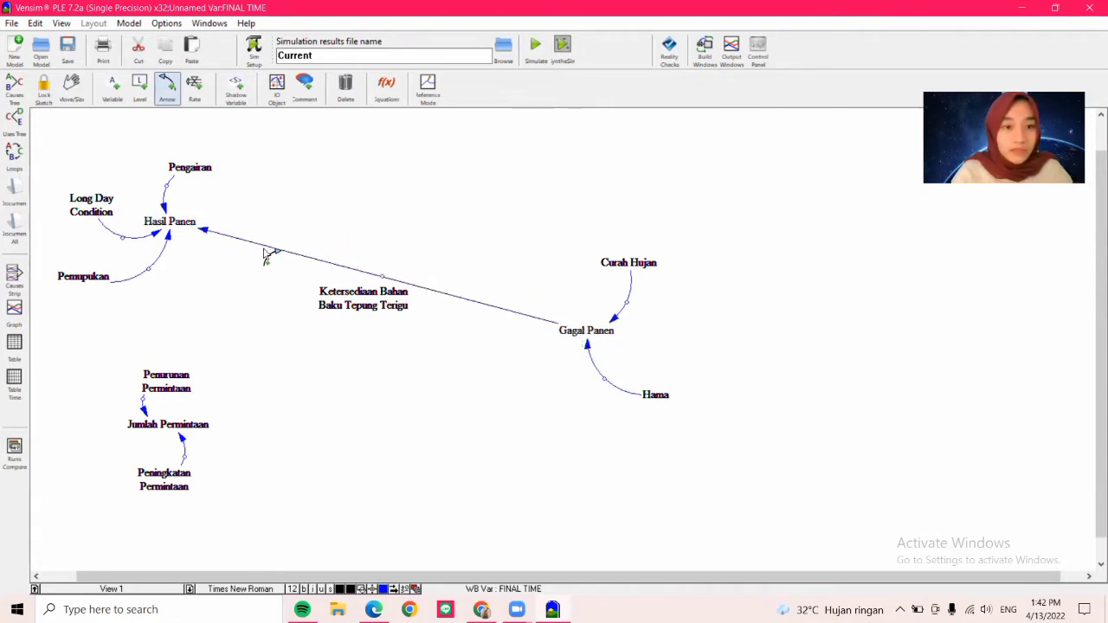
{"action": "left_click_drag", "start_coordinate": [382, 277], "coordinate": [396, 229]}
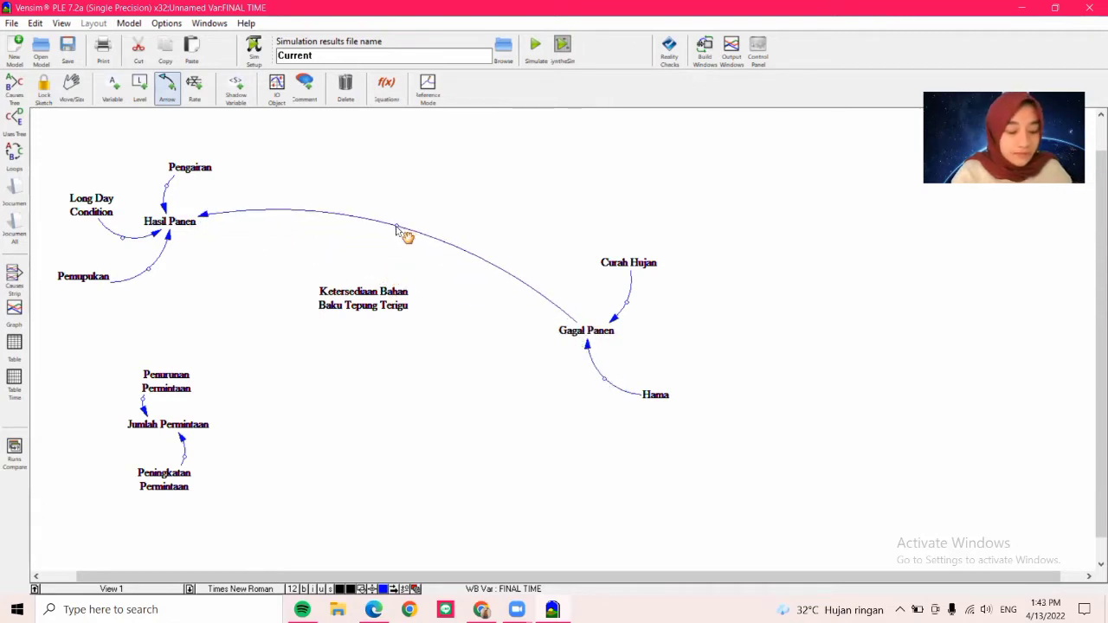
- Draw arrows from Hasil Panen and Jumlah Permintaan to Ketersediaan Bahan Baku Tepung Terigu, both curved downward
{"action": "left_click", "coordinate": [185, 227]}
{"action": "left_click", "coordinate": [333, 294]}
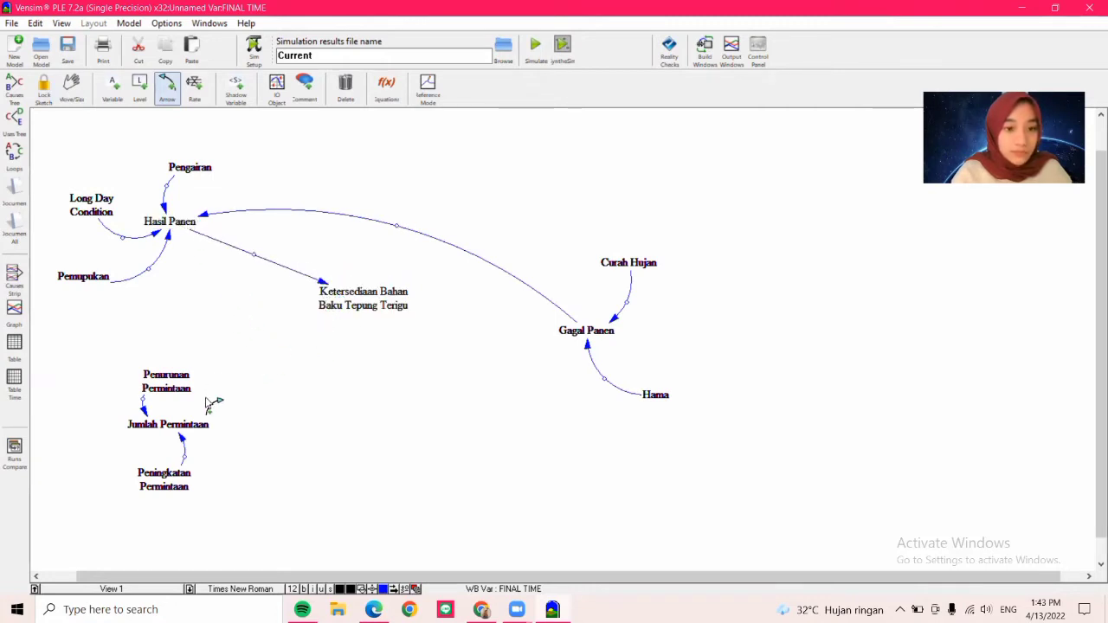
{"action": "left_click", "coordinate": [197, 430]}
{"action": "left_click", "coordinate": [346, 316]}
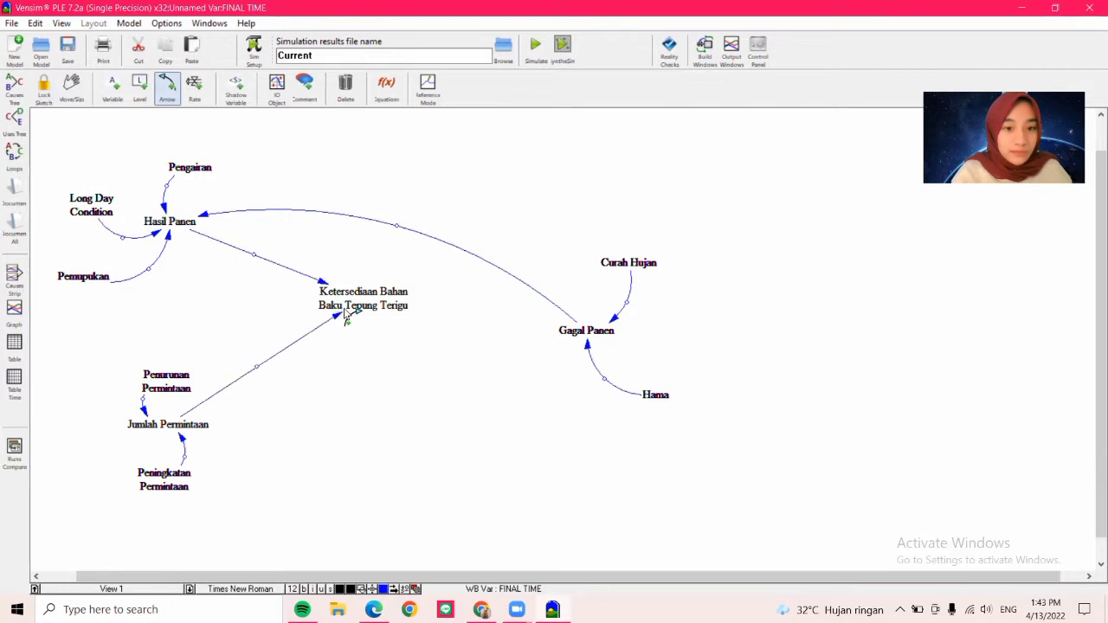
{"action": "left_click_drag", "start_coordinate": [257, 368], "coordinate": [286, 391]}
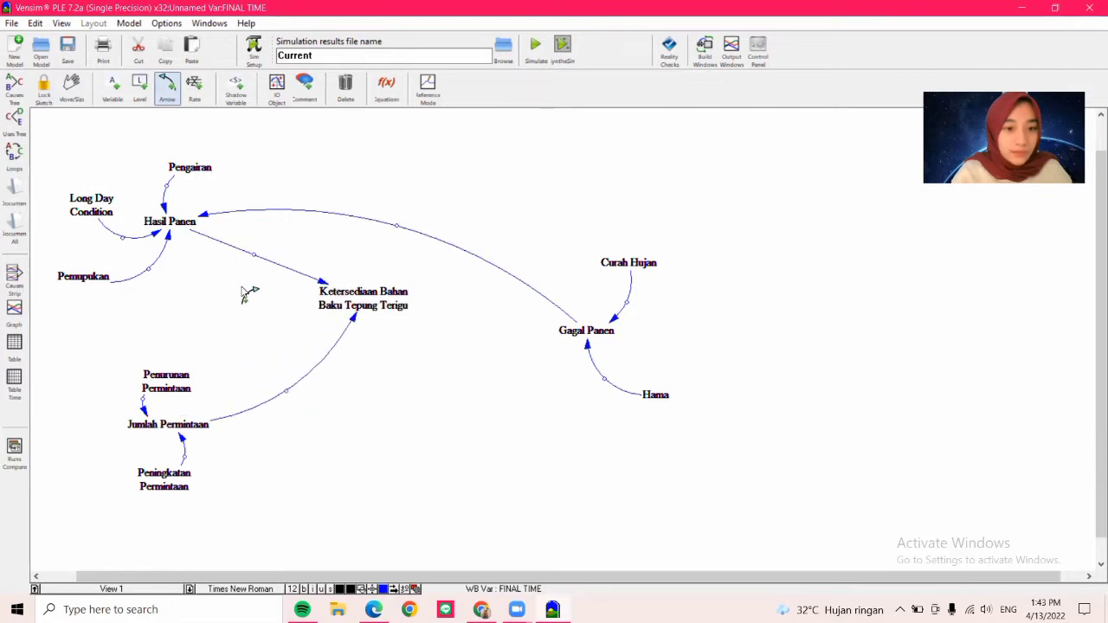
{"action": "left_click_drag", "start_coordinate": [253, 255], "coordinate": [233, 295]}
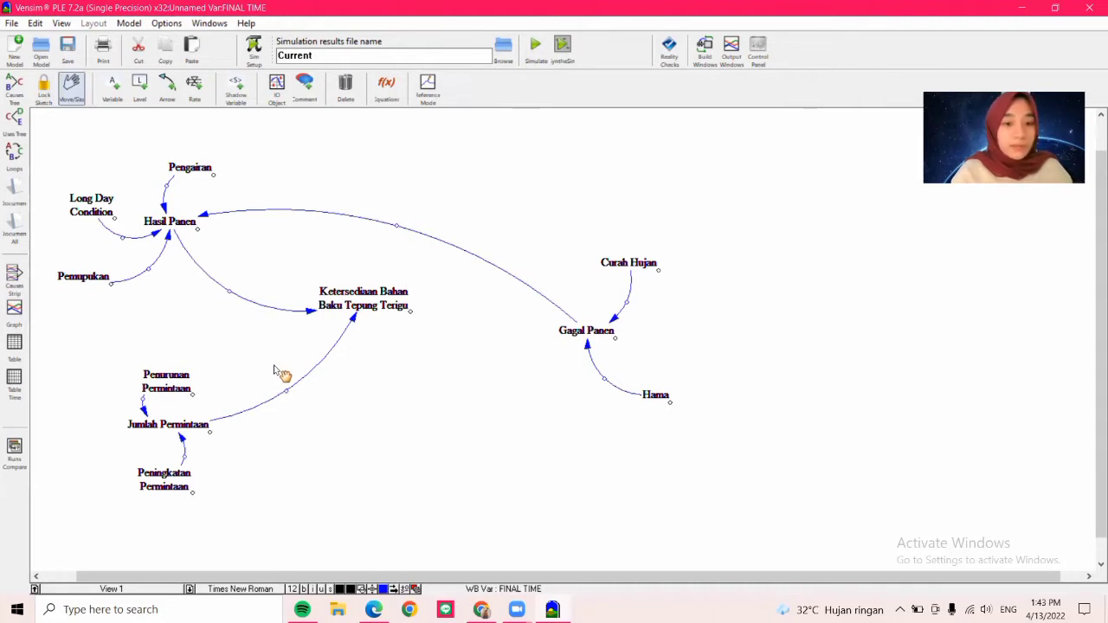
- Set the polarity of the arrow from Pengairan to Hasil Panen to +
{"action": "left_click", "coordinate": [163, 208]}
{"action": "left_click", "coordinate": [163, 212]}
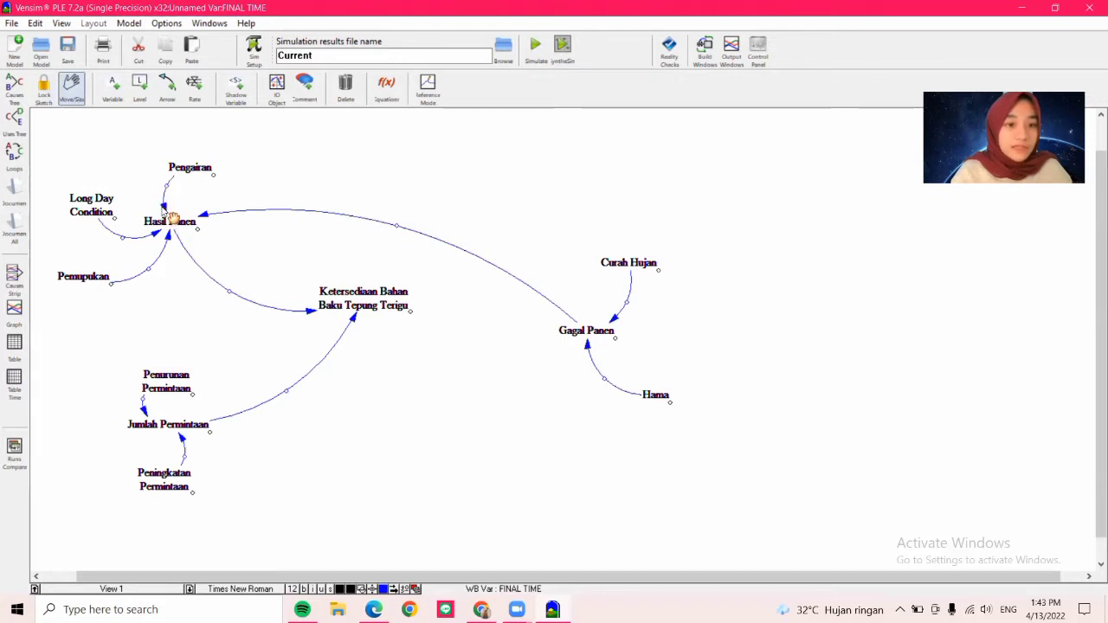
{"action": "right_click", "coordinate": [174, 206]}
{"action": "left_click", "coordinate": [194, 230]}
{"action": "left_click", "coordinate": [164, 211]}
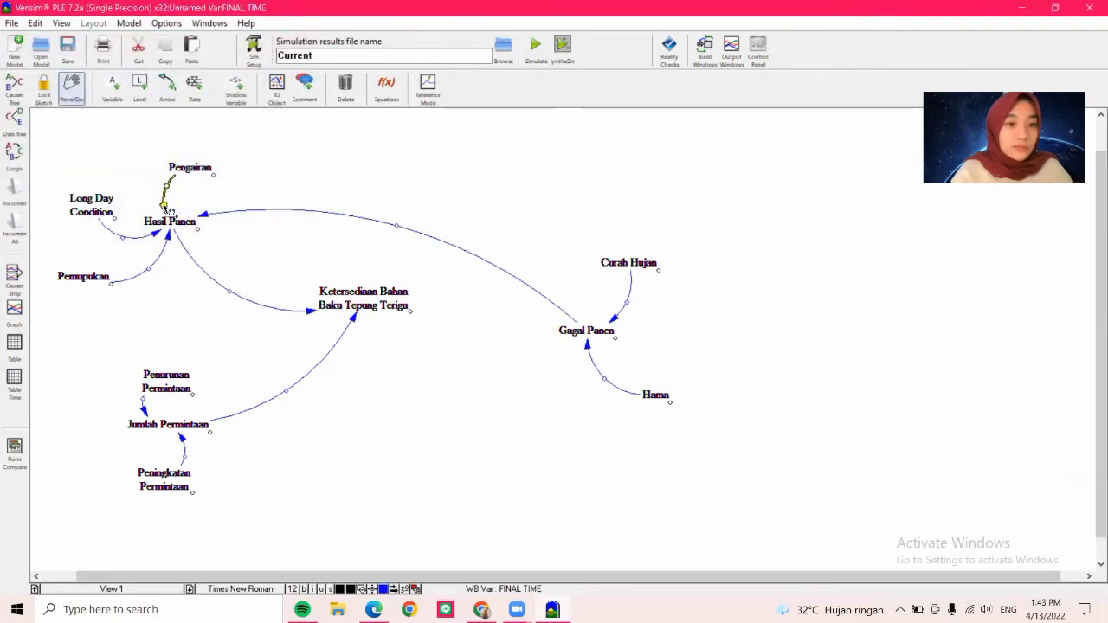
{"action": "right_click", "coordinate": [164, 211]}
{"action": "left_click", "coordinate": [128, 249]}
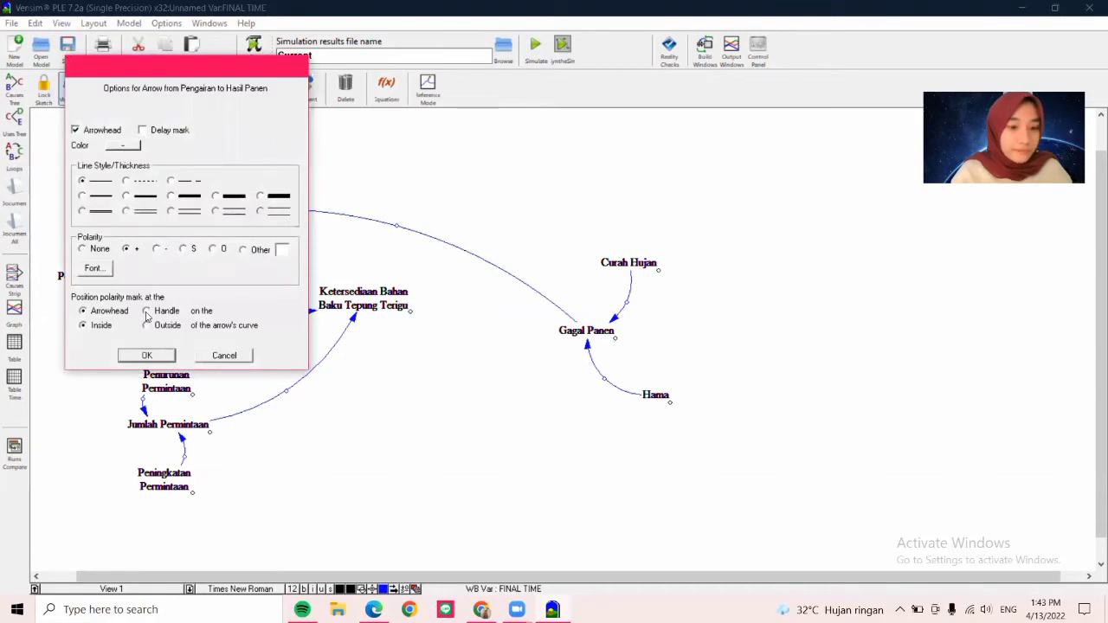
{"action": "left_click", "coordinate": [147, 356]}
- Set the polarity to + on the arrows leading to Hasil Panen from Long Day Condition, Pemupukan and Gagal Panen
{"action": "right_click", "coordinate": [129, 243]}
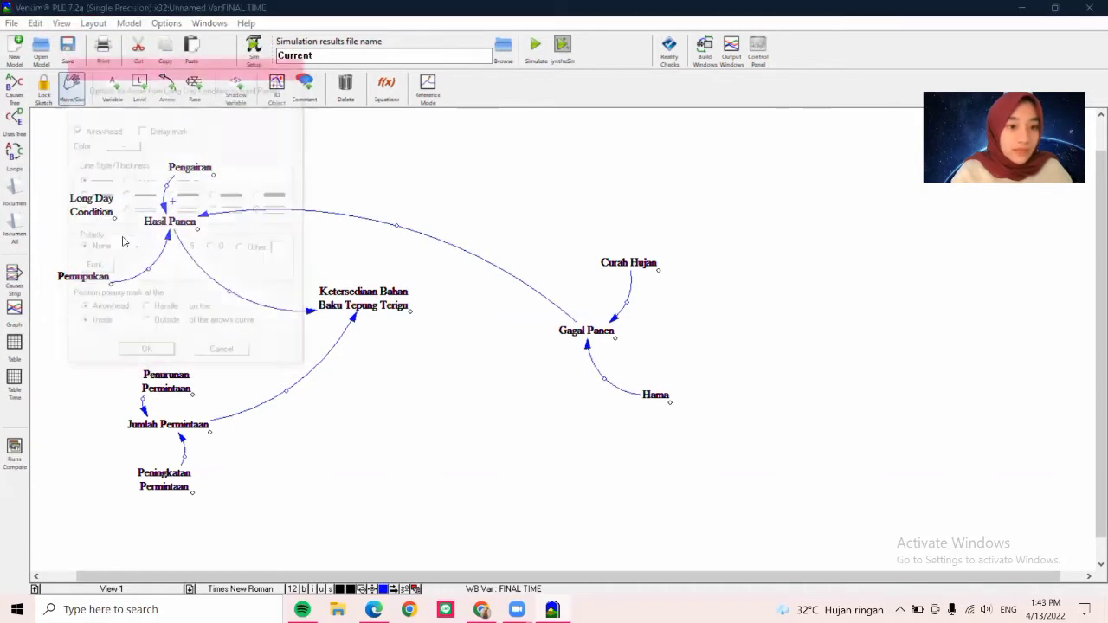
{"action": "left_click", "coordinate": [127, 250]}
{"action": "left_click", "coordinate": [147, 356]}
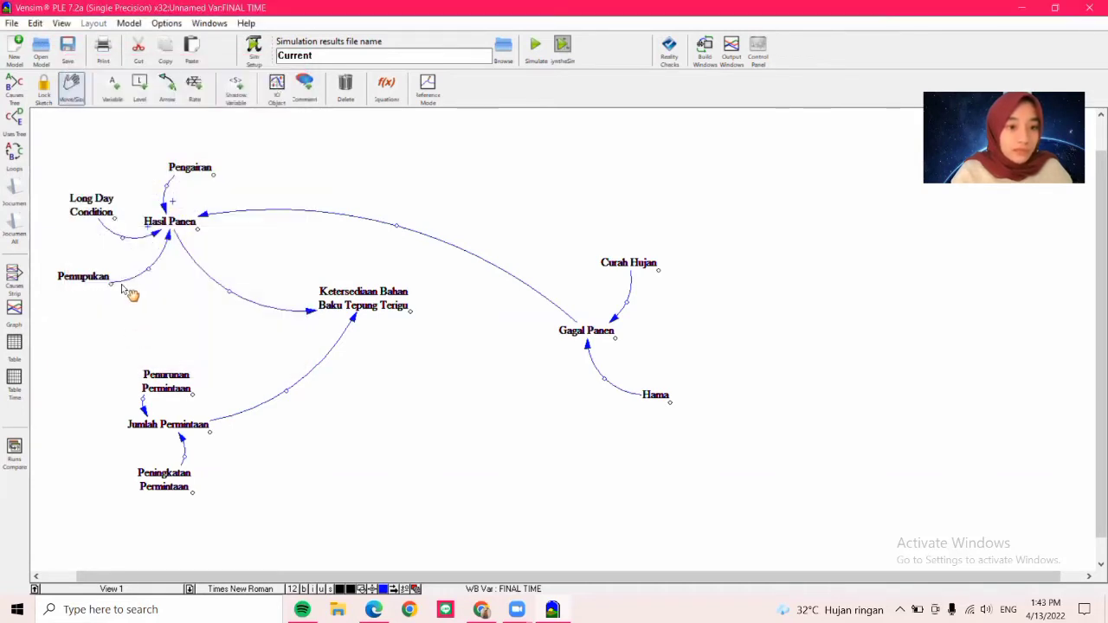
{"action": "right_click", "coordinate": [121, 279]}
{"action": "left_click", "coordinate": [194, 228]}
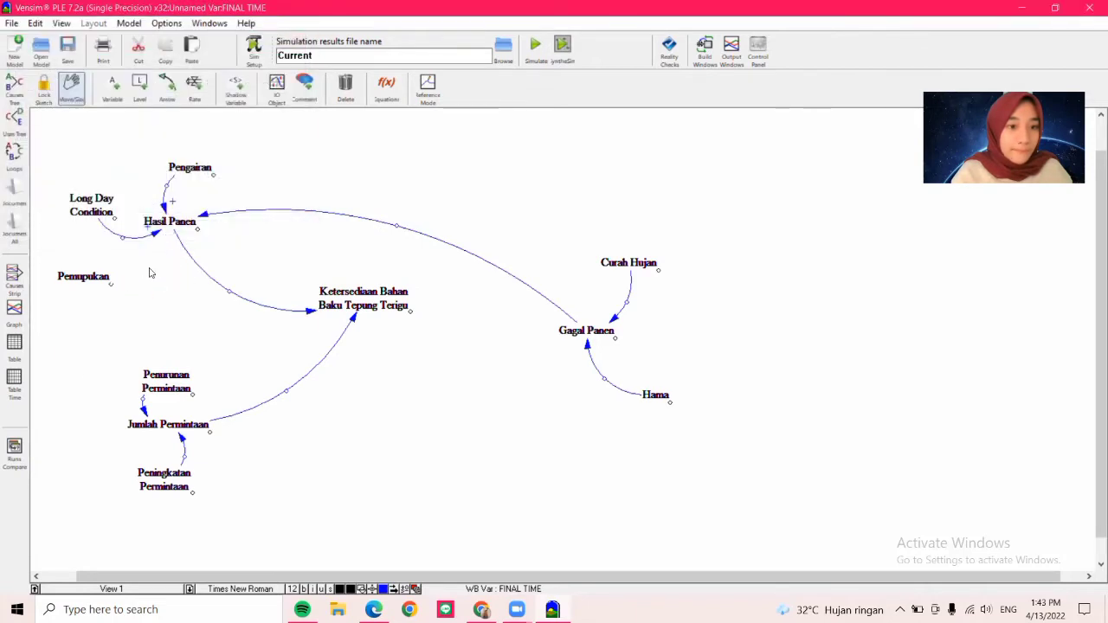
{"action": "right_click", "coordinate": [148, 270]}
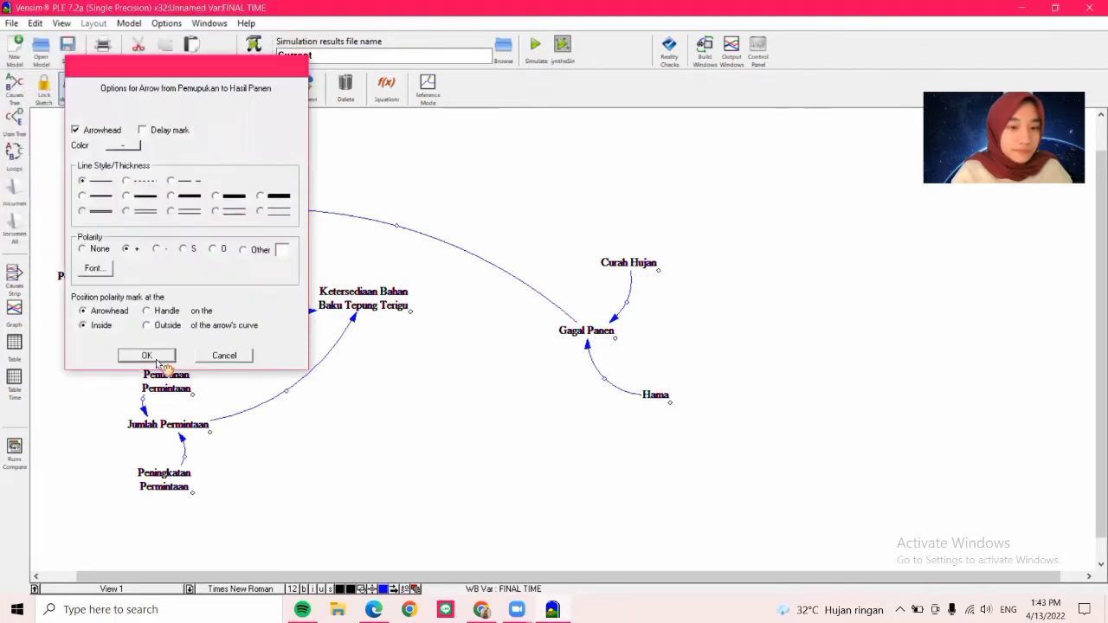
{"action": "left_click", "coordinate": [157, 355]}
{"action": "right_click", "coordinate": [215, 214]}
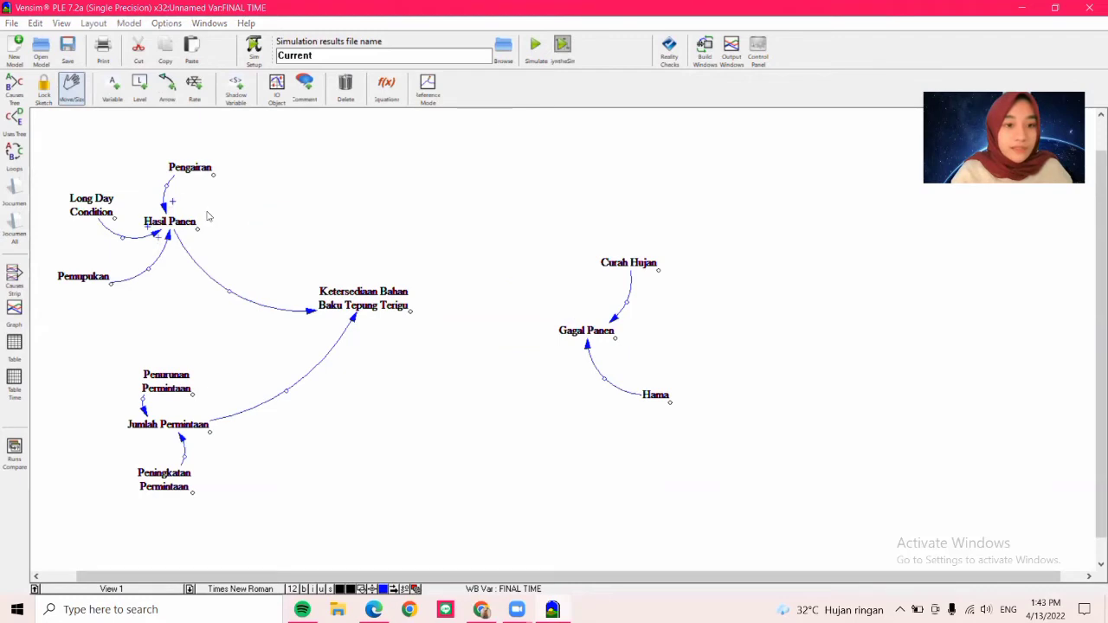
{"action": "left_click", "coordinate": [171, 355]}
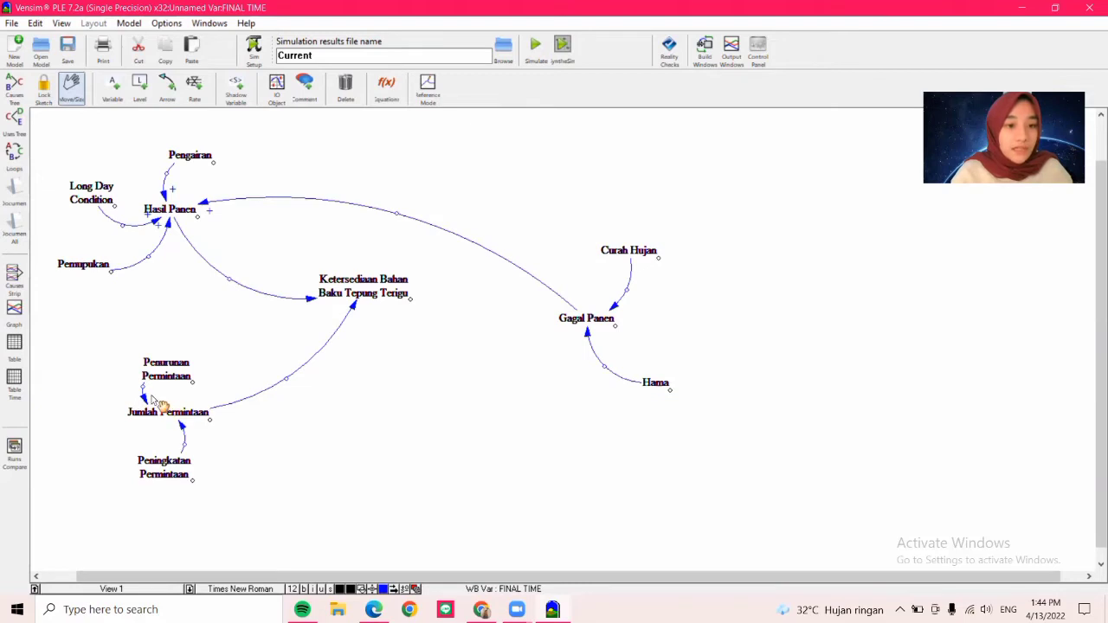
- Set the polarity of the arrows into Jumlah Permintaan to - from Penurunan Permintaan and + from Peningkatan Permintaan
{"action": "right_click", "coordinate": [144, 398]}
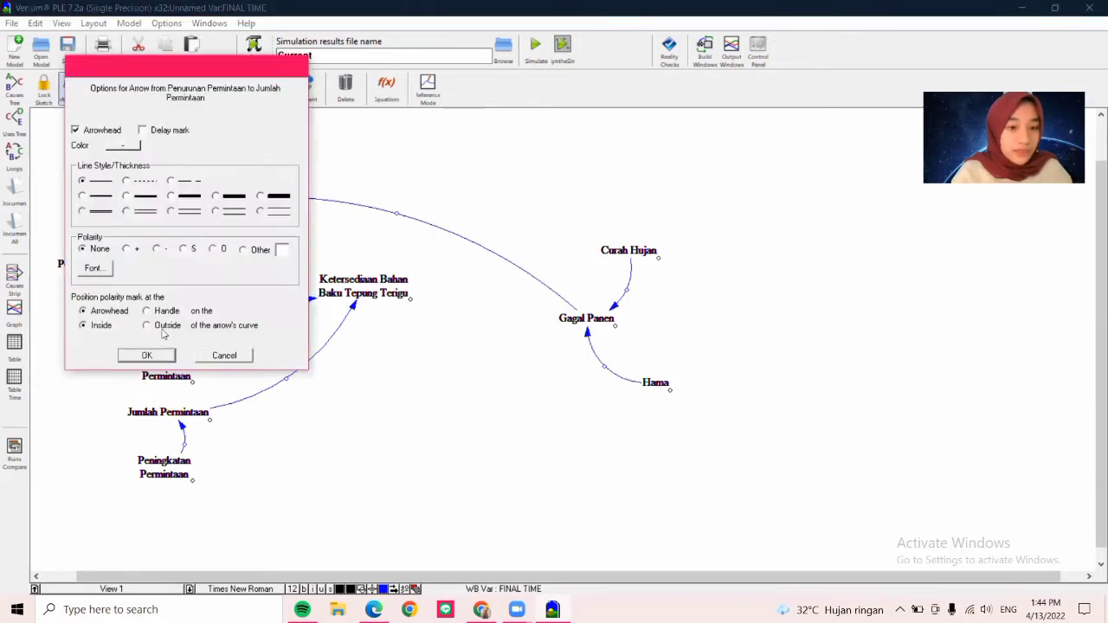
{"action": "left_click", "coordinate": [154, 355]}
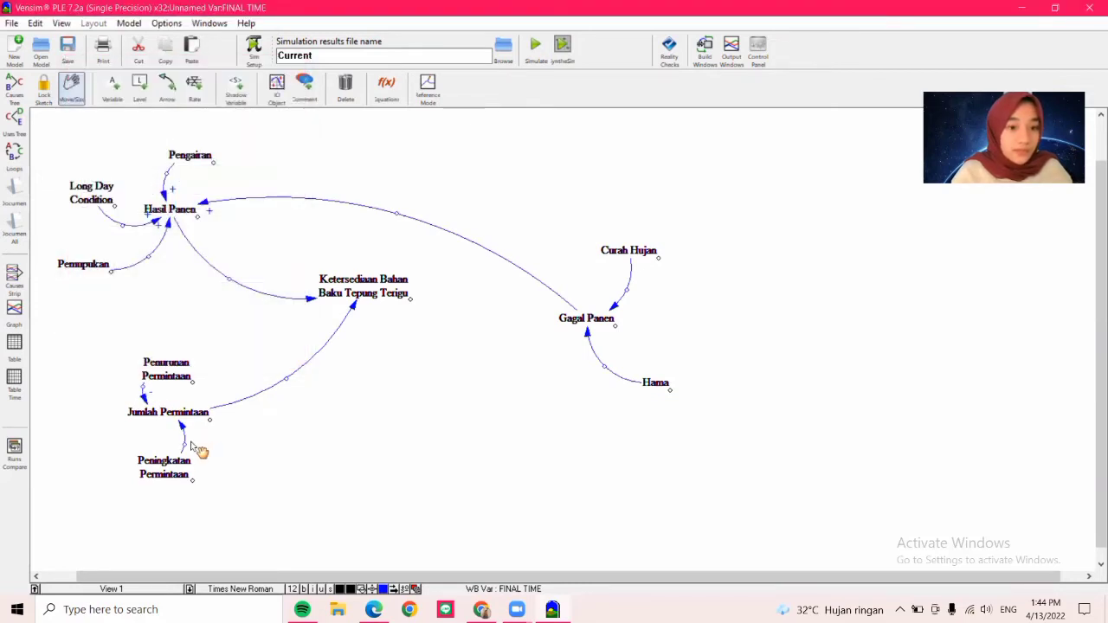
{"action": "right_click", "coordinate": [192, 271]}
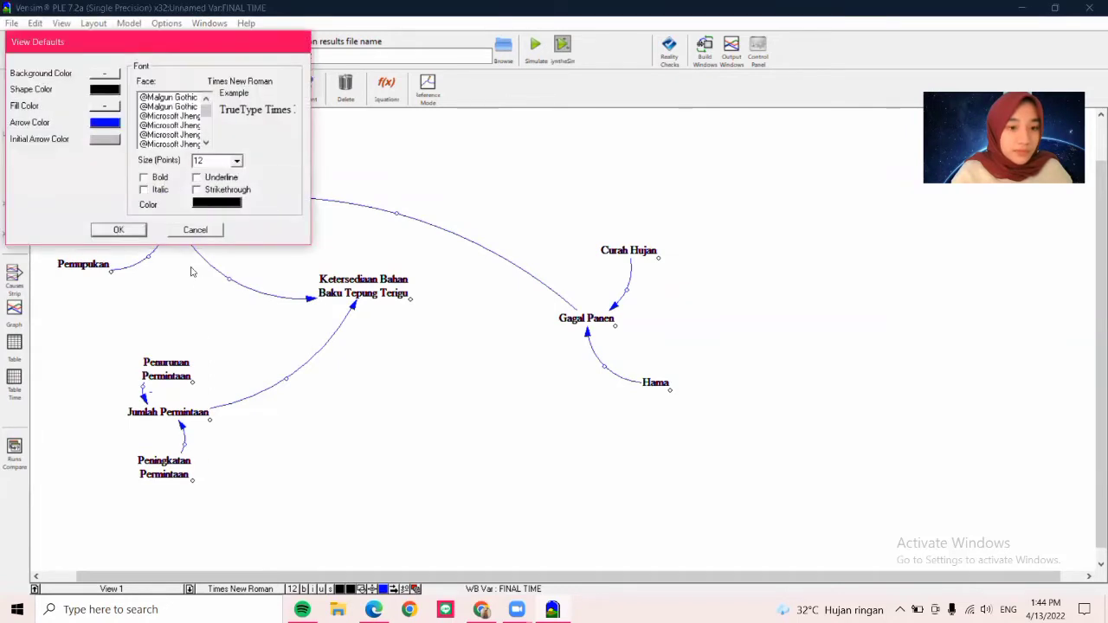
{"action": "left_click", "coordinate": [193, 230]}
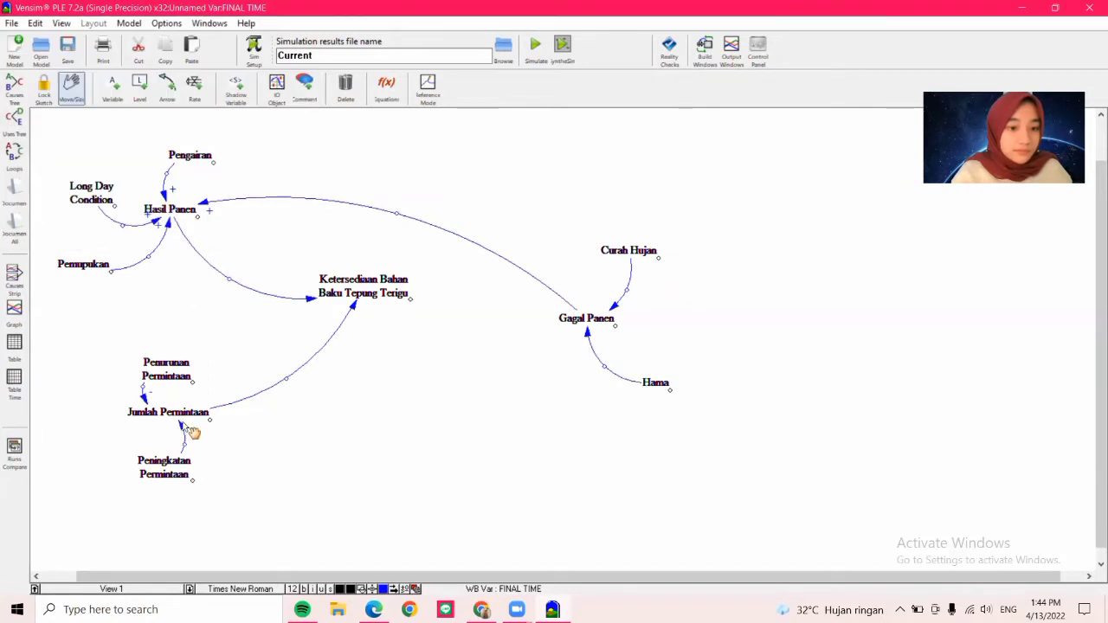
{"action": "right_click", "coordinate": [182, 430]}
{"action": "left_click", "coordinate": [135, 255]}
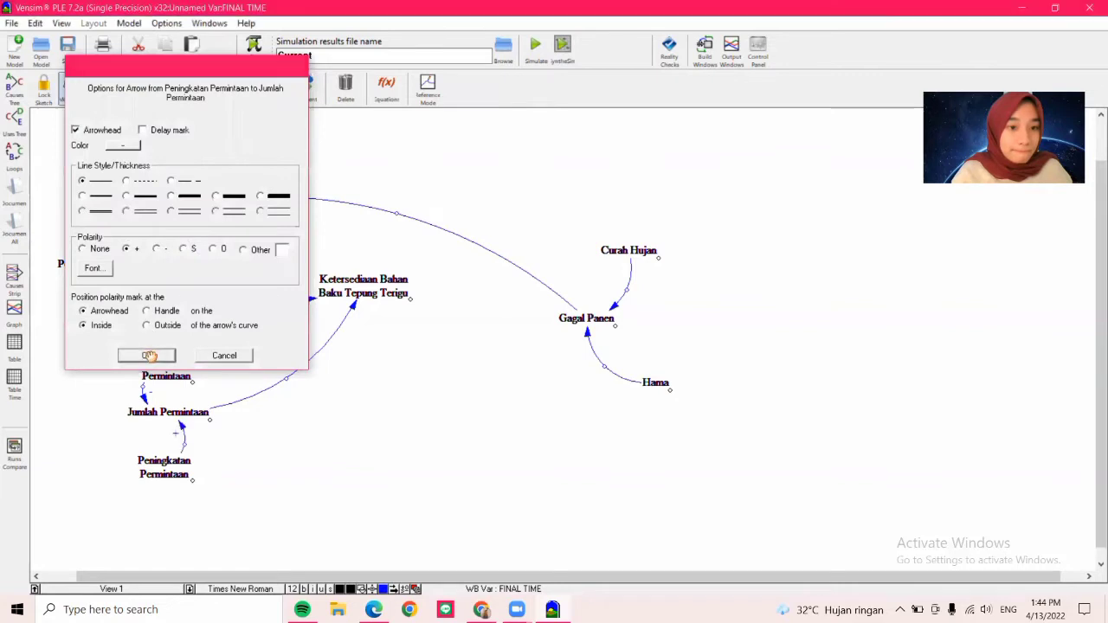
{"action": "left_click", "coordinate": [150, 353]}
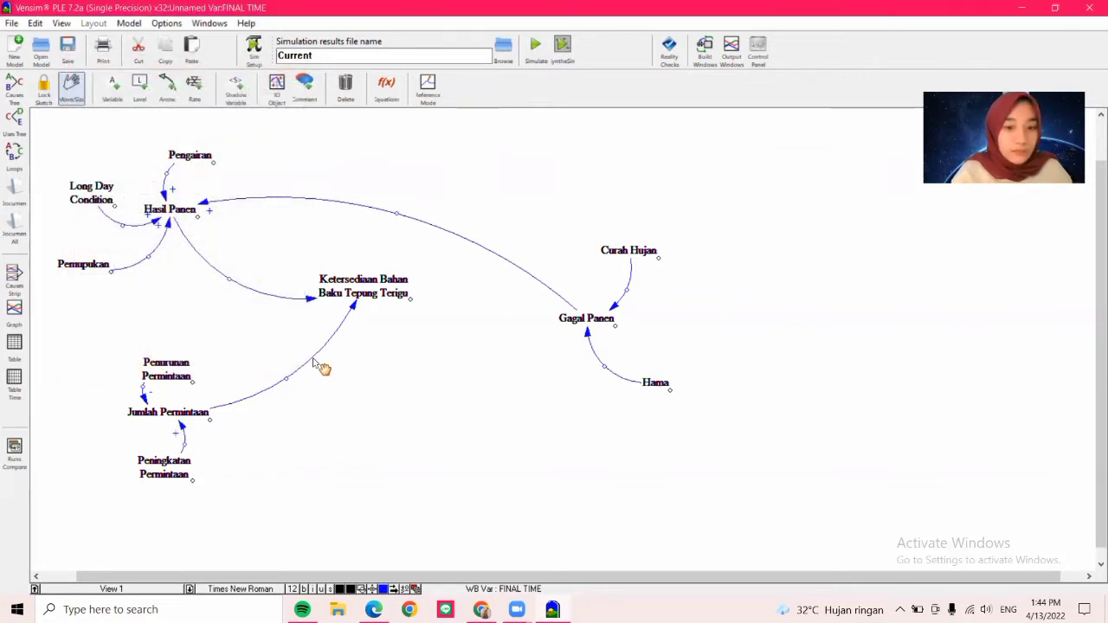
- Set the polarity of the arrow from Jumlah Permintaan to Ketersediaan Bahan Baku Tepung Terigu to -
{"action": "right_click", "coordinate": [312, 363]}
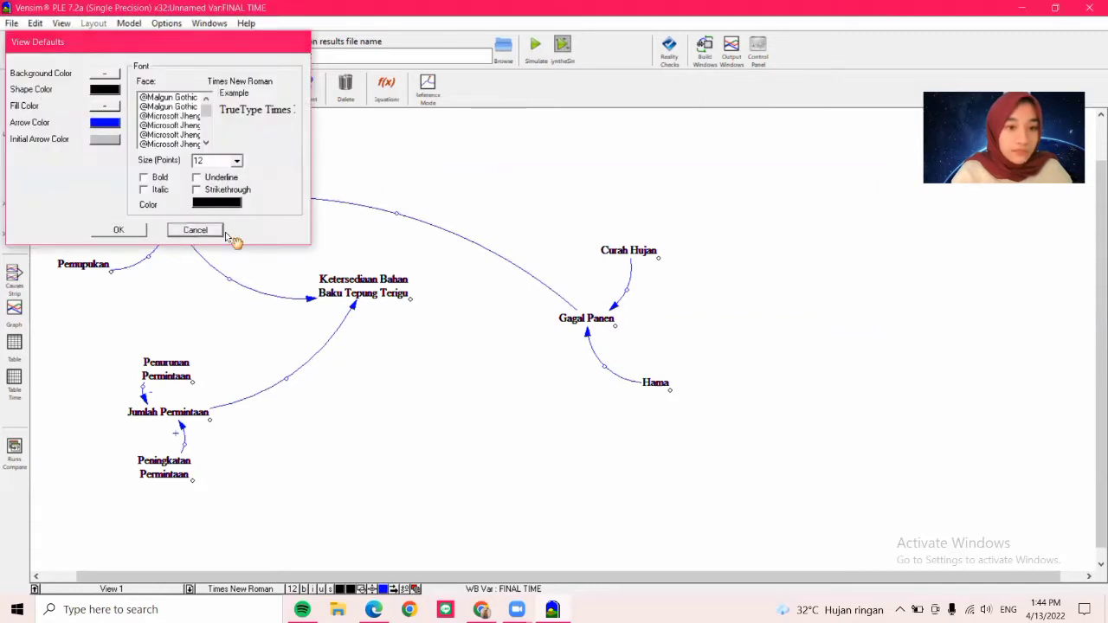
{"action": "left_click", "coordinate": [214, 229]}
{"action": "right_click", "coordinate": [354, 307]}
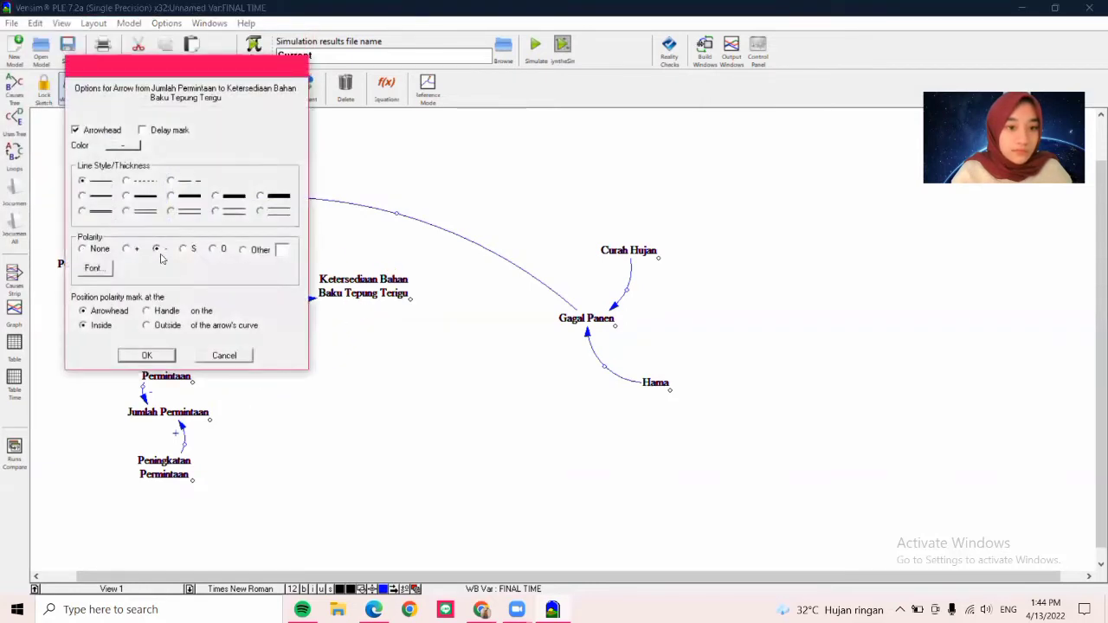
{"action": "left_click", "coordinate": [147, 356]}
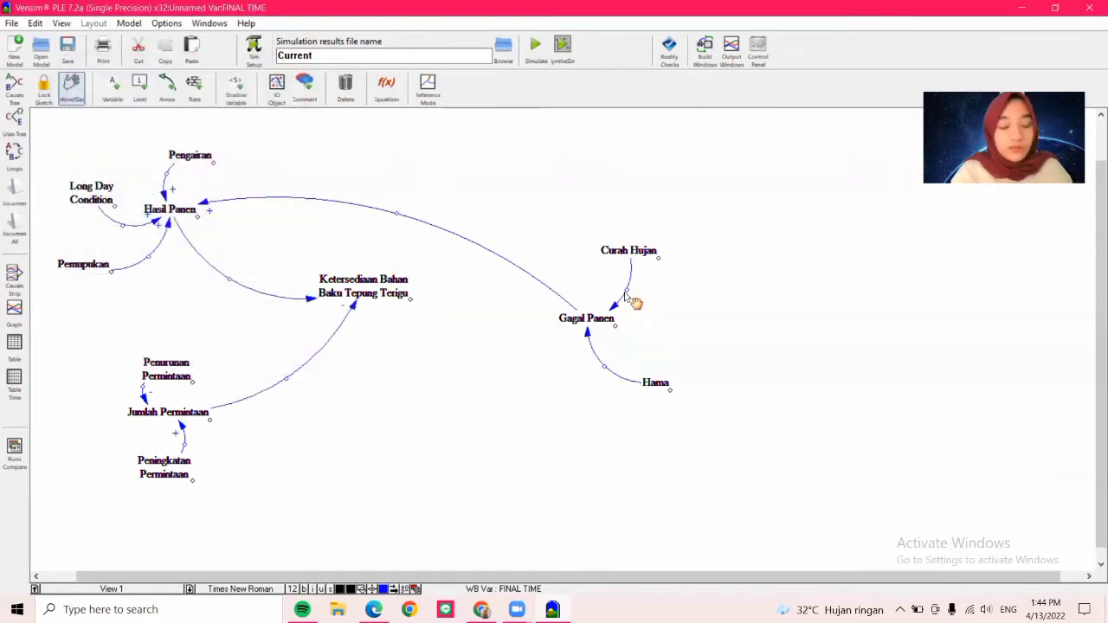
- Set the polarity to + on the arrows from Curah Hujan and Hama to Gagal Panen
{"action": "right_click", "coordinate": [626, 289]}
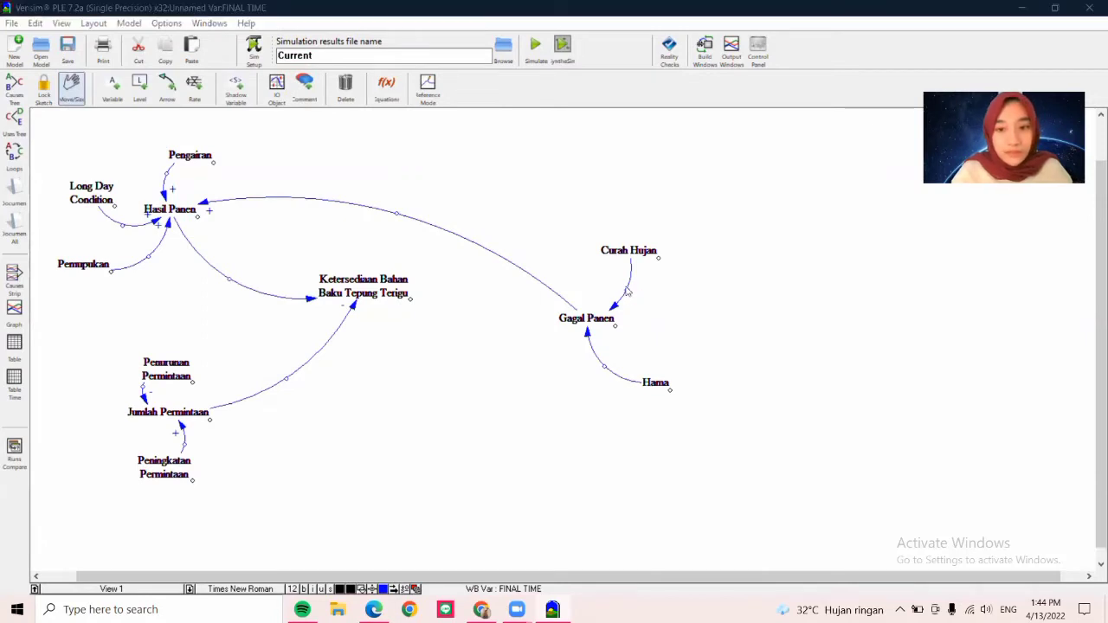
{"action": "left_click", "coordinate": [214, 231]}
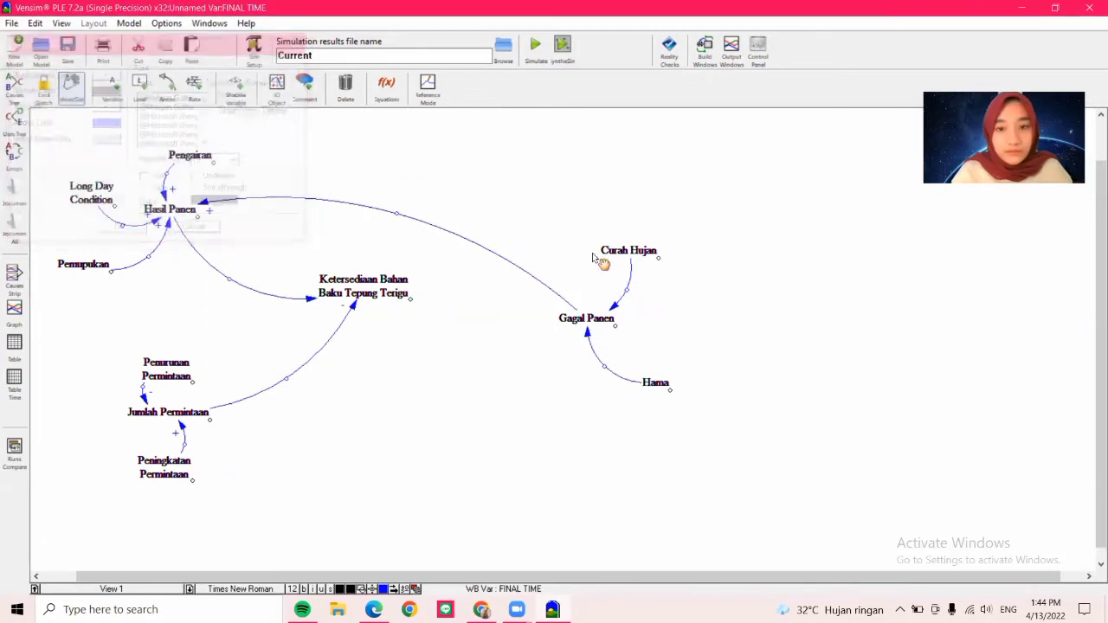
{"action": "right_click", "coordinate": [617, 308]}
{"action": "left_click", "coordinate": [128, 250]}
{"action": "left_click", "coordinate": [147, 356]}
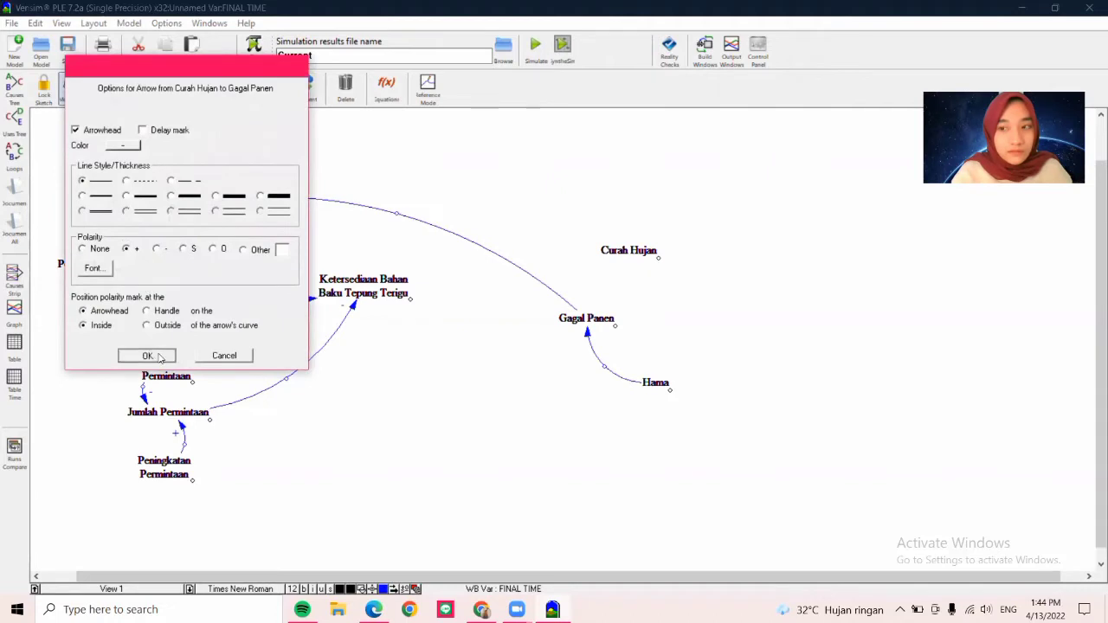
{"action": "right_click", "coordinate": [590, 338]}
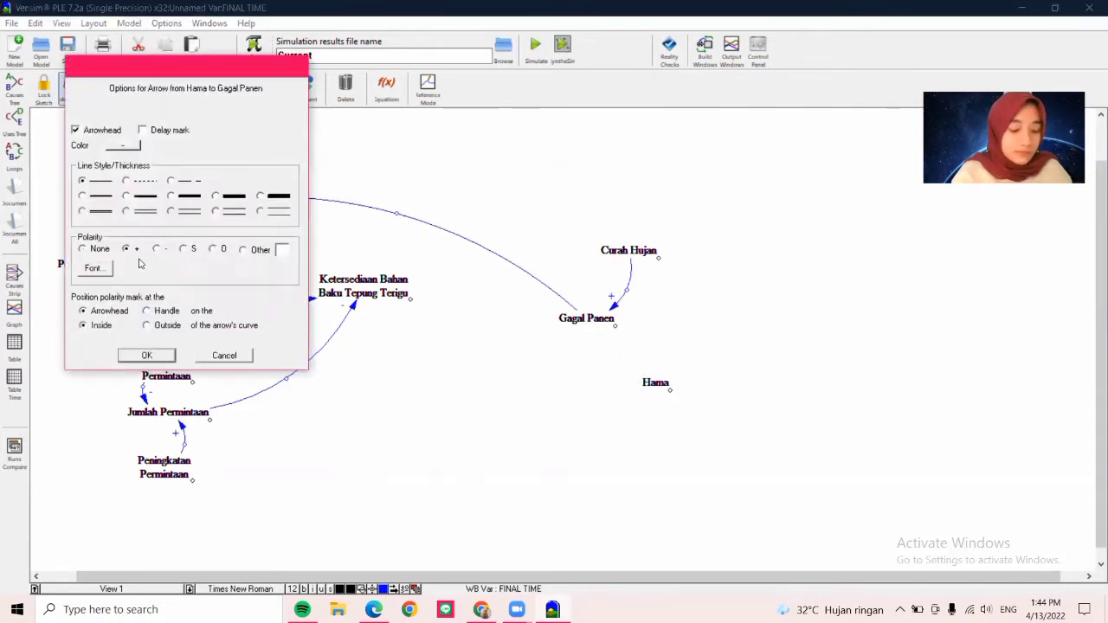
{"action": "left_click", "coordinate": [165, 355]}
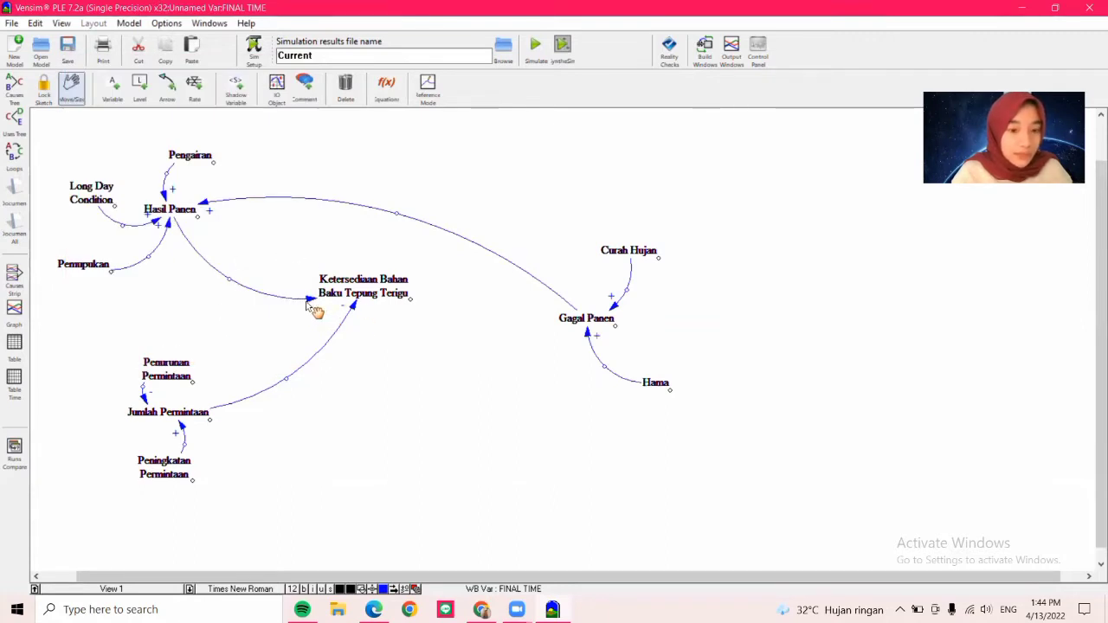
- Set the polarity of the arrow from Hasil Panen to Ketersediaan Bahan Baku Tepung Terigu to +
{"action": "right_click", "coordinate": [314, 309]}
{"action": "left_click", "coordinate": [207, 232]}
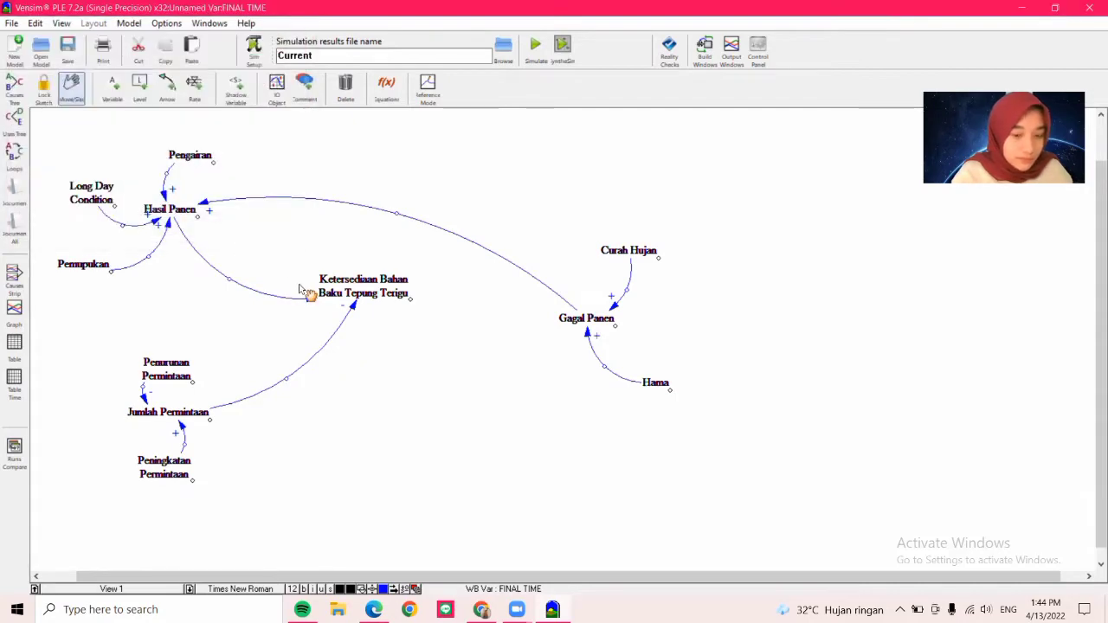
{"action": "right_click", "coordinate": [312, 299]}
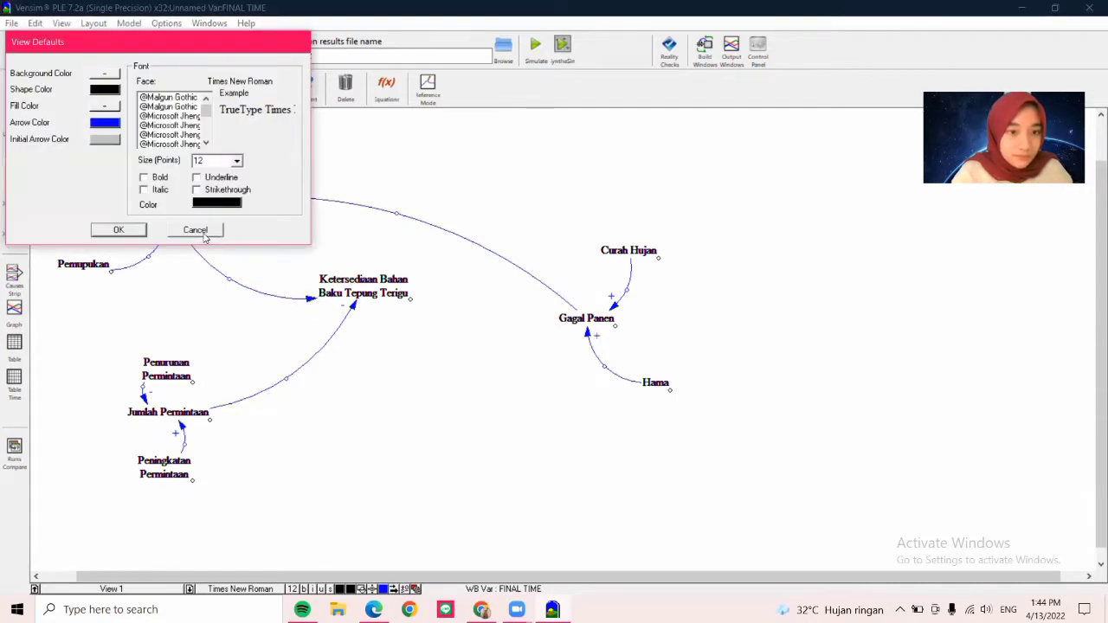
{"action": "left_click", "coordinate": [196, 230]}
{"action": "right_click", "coordinate": [229, 280]}
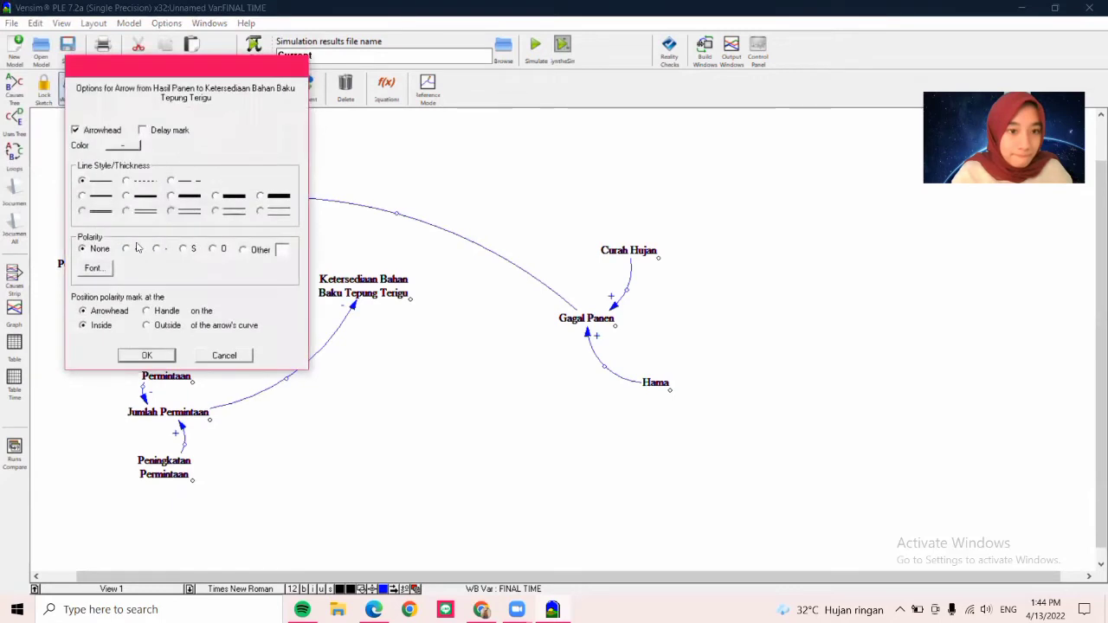
{"action": "left_click", "coordinate": [170, 358]}
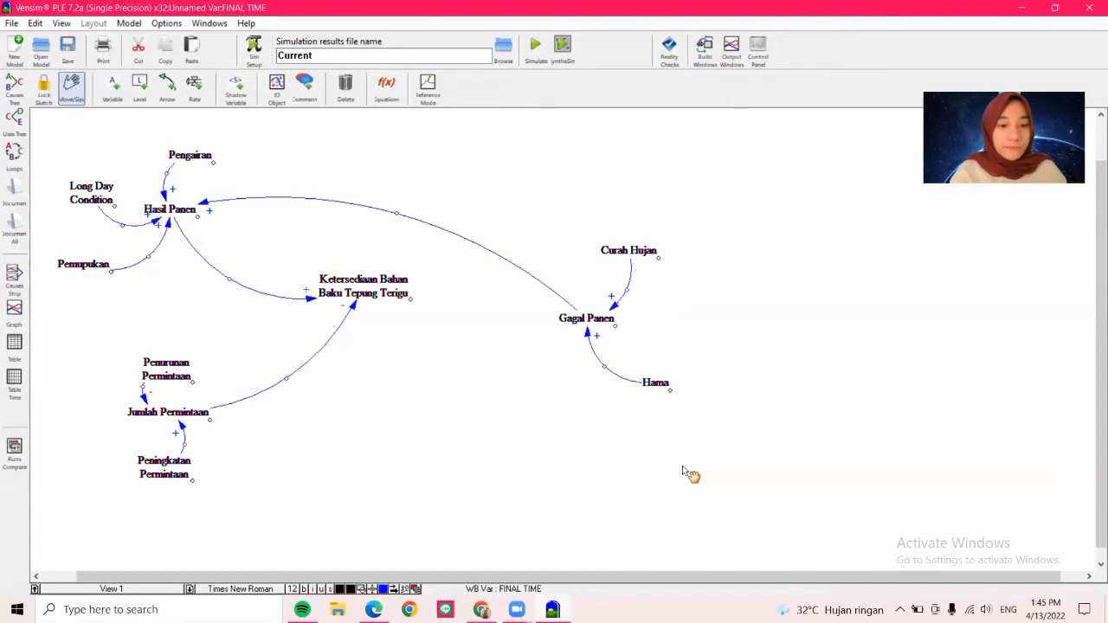
- Save the causal loop diagram in the MODUL 3 folder as CLD Modul 3 Kelompok 41
{"action": "left_click", "coordinate": [78, 59]}
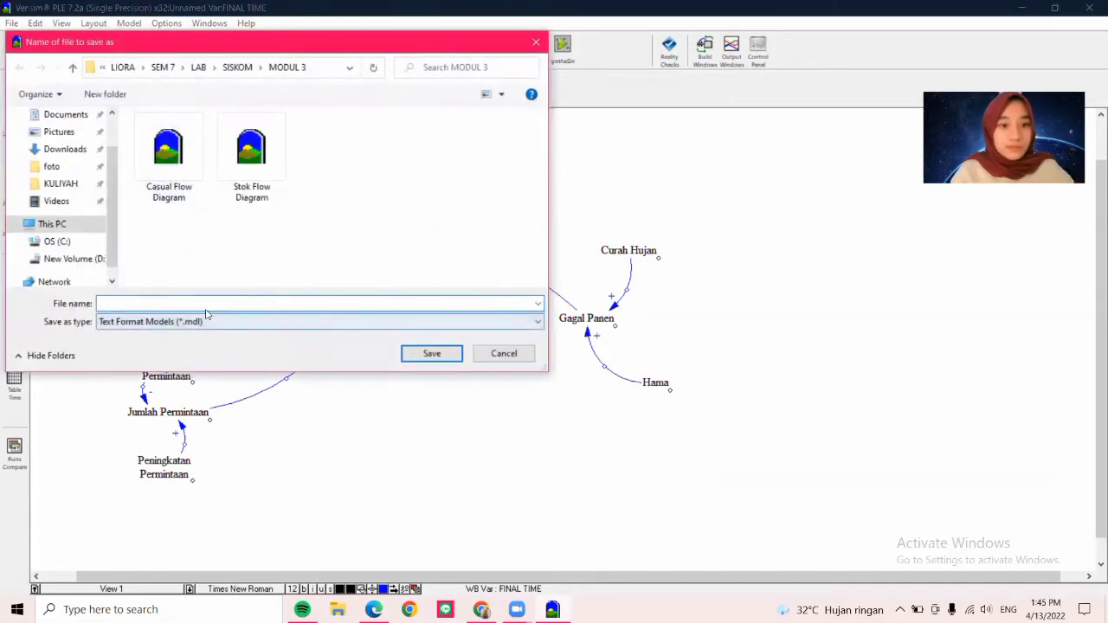
{"action": "type", "text": "CLD Modul 3 Kelompok 41"}
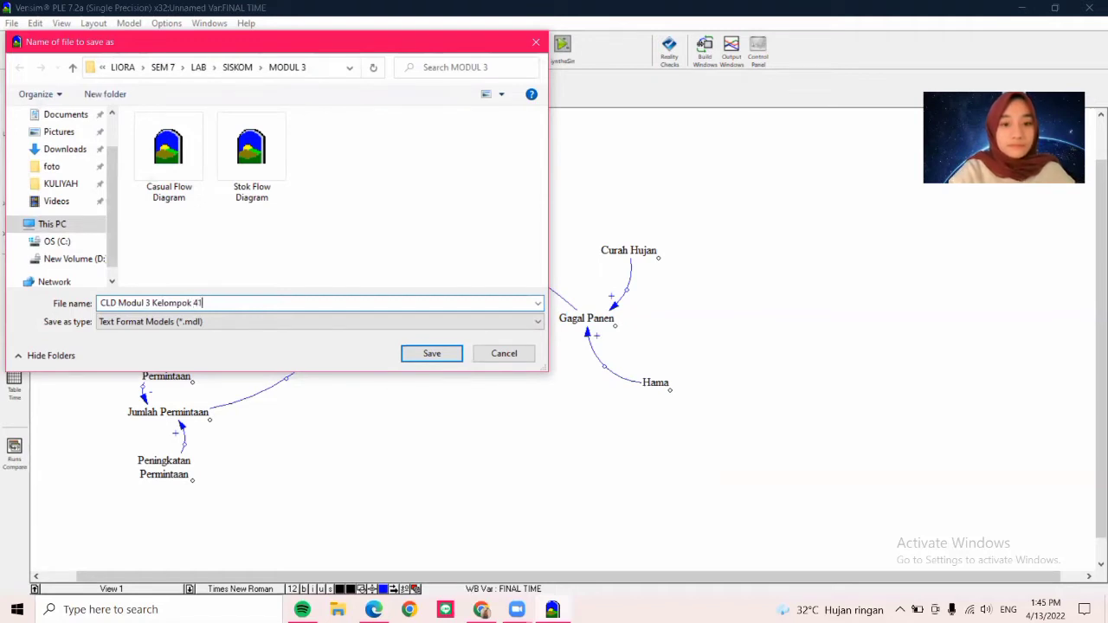
{"action": "key", "text": "Return"}
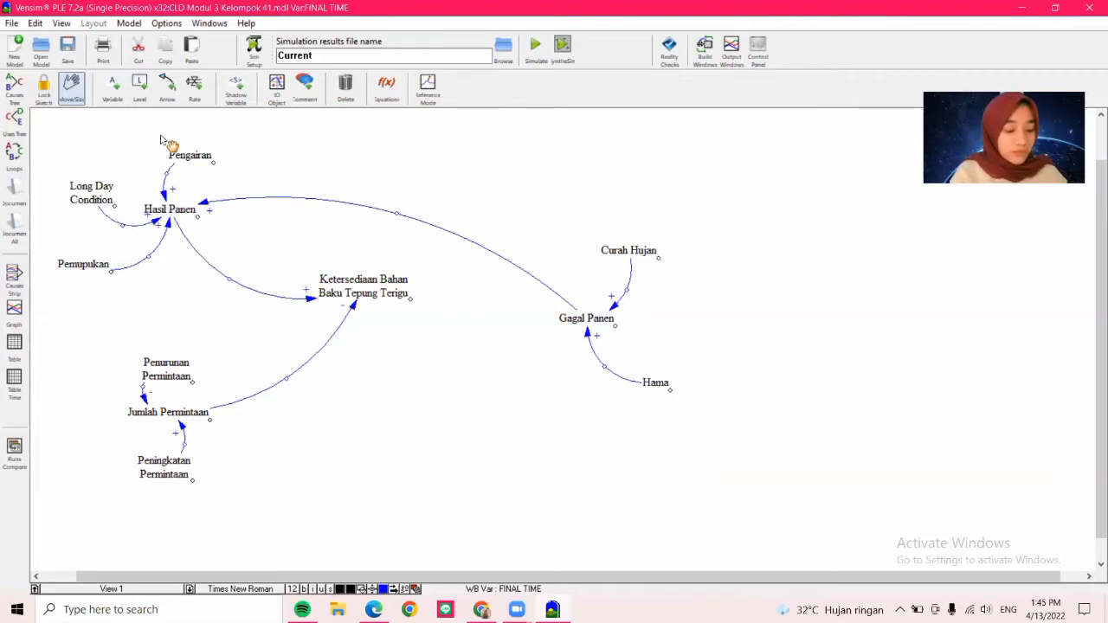
- Create a new model with initial time 2022, final time 2027 and Year as the time unit
{"action": "left_click", "coordinate": [14, 52]}
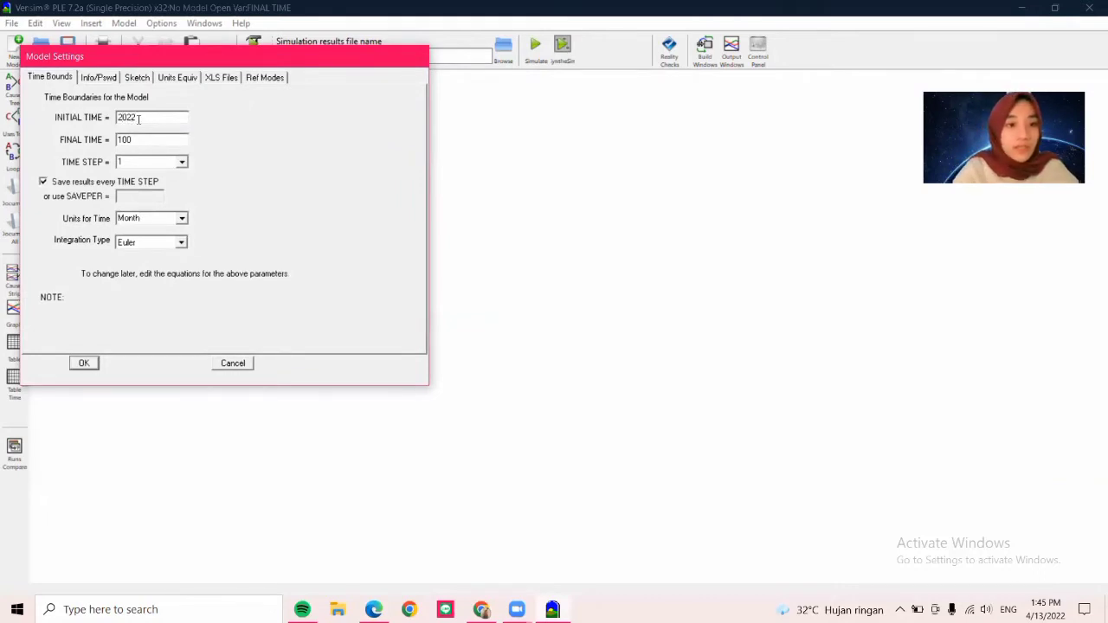
{"action": "type", "text": "2027"}
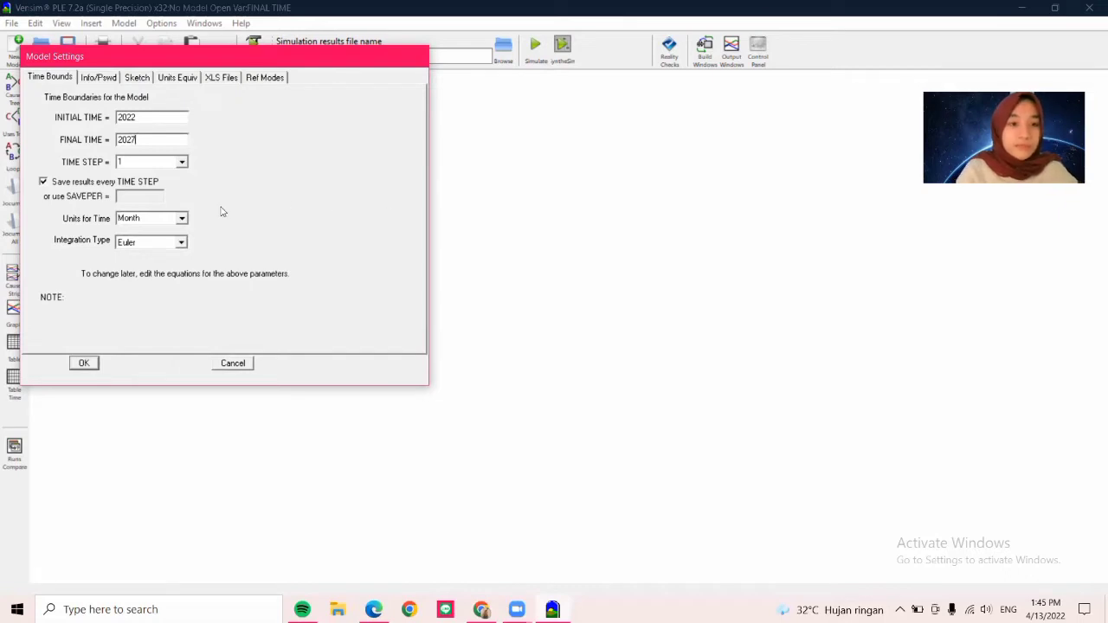
{"action": "left_click", "coordinate": [183, 220]}
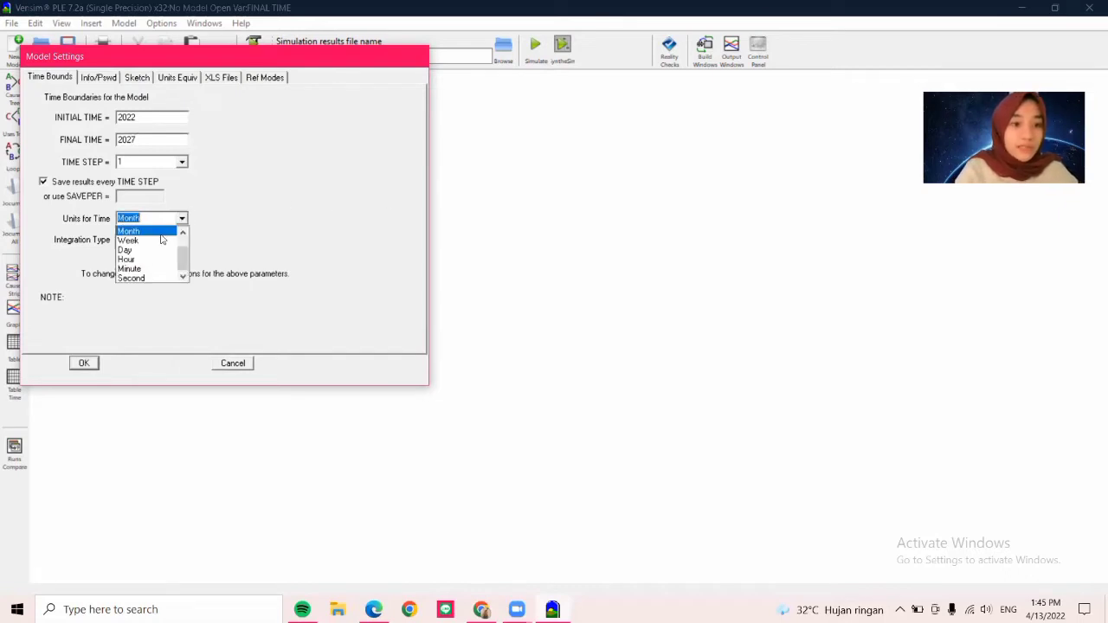
{"action": "scroll", "coordinate": [161, 240], "scroll_direction": "up", "scroll_amount": 1}
{"action": "left_click", "coordinate": [148, 231]}
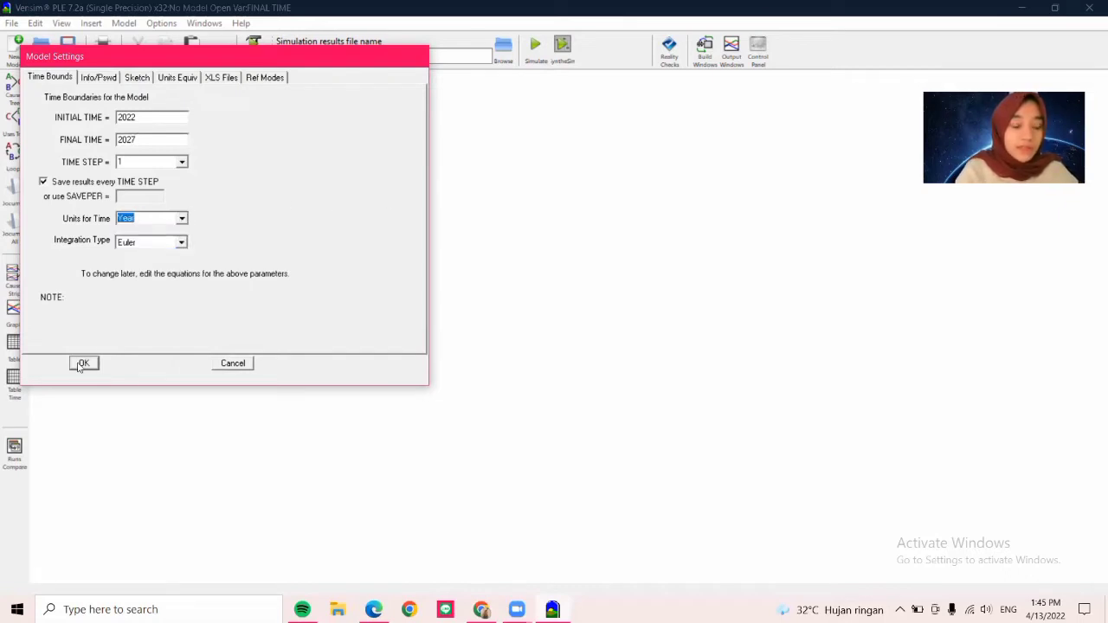
{"action": "left_click", "coordinate": [83, 363]}
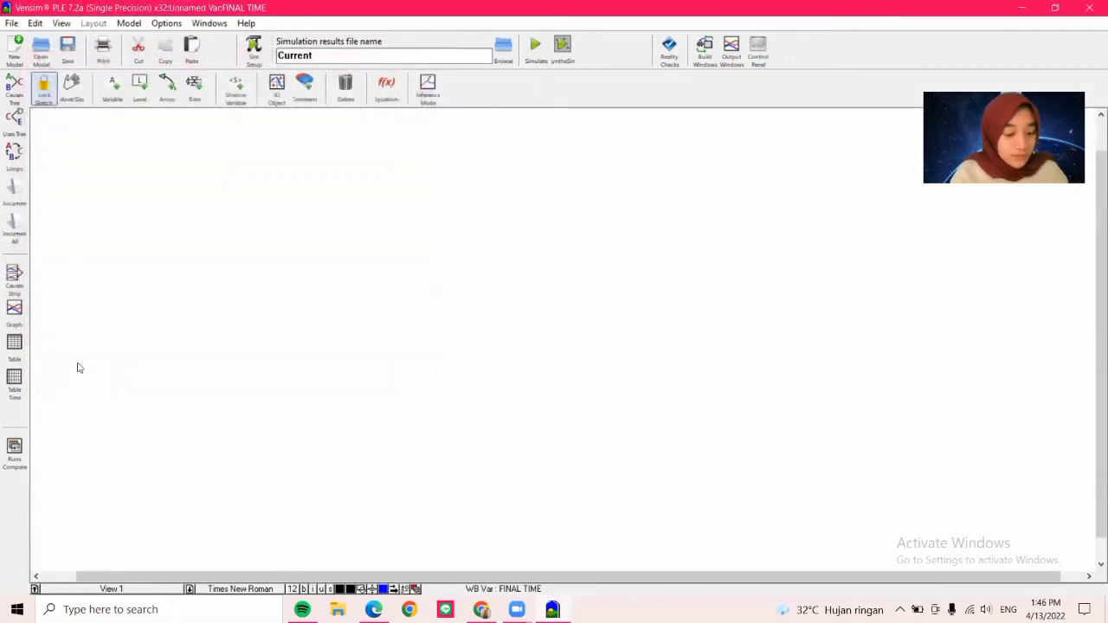
- Add two level variables, Jumlah Pemintaan and, below it, Ketersediaan bahan Baku Tepung Terigu
{"action": "left_click", "coordinate": [136, 93]}
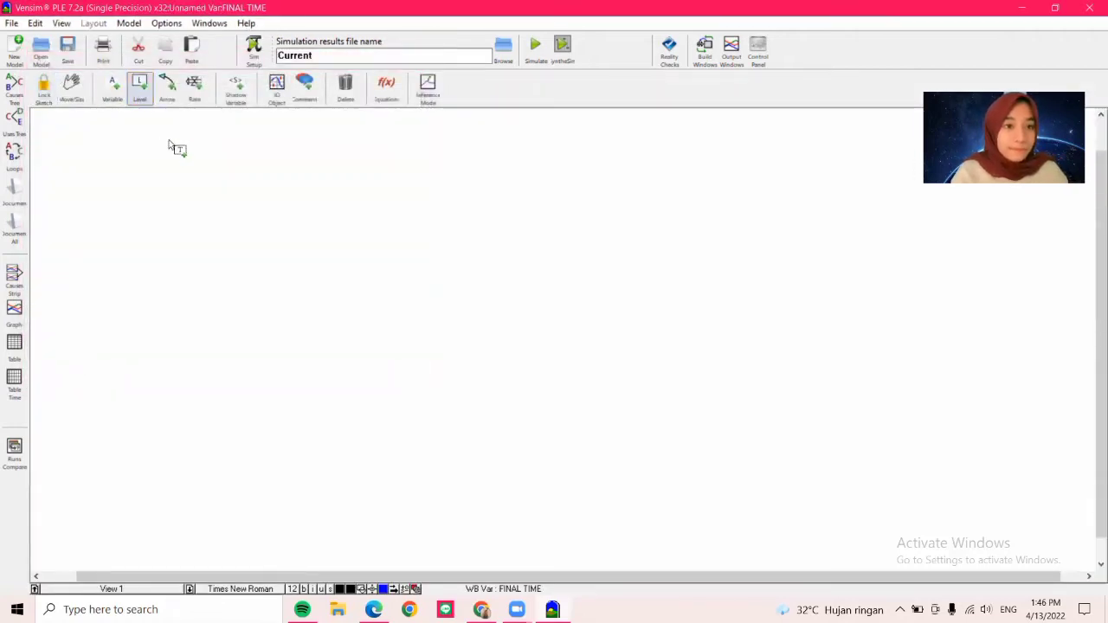
{"action": "left_click", "coordinate": [264, 228]}
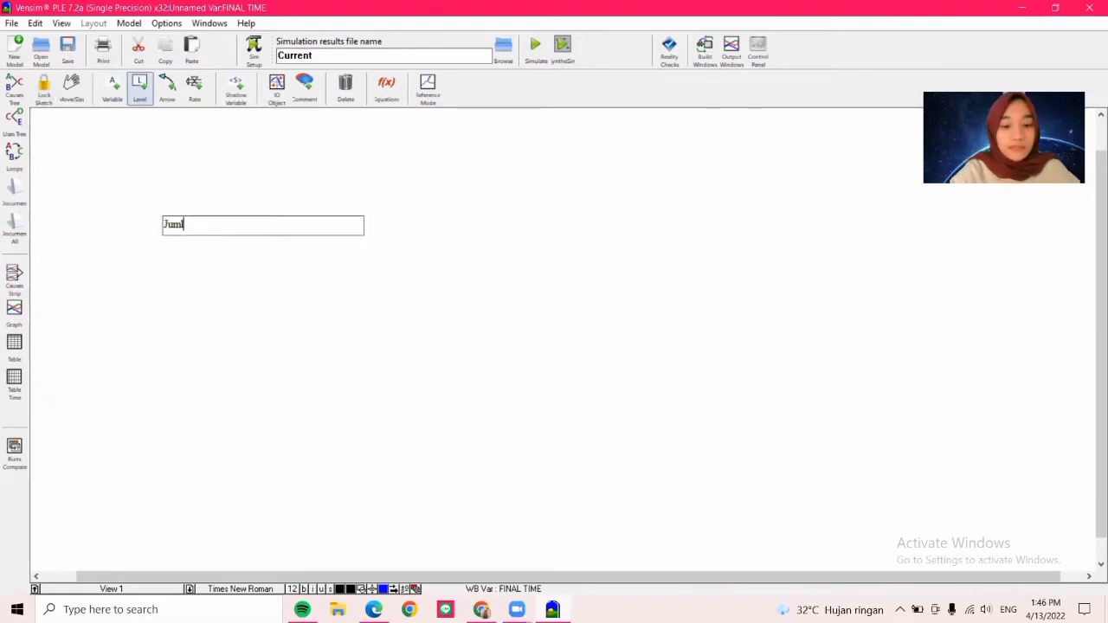
{"action": "type", "text": "Jumlah Pemintaan"}
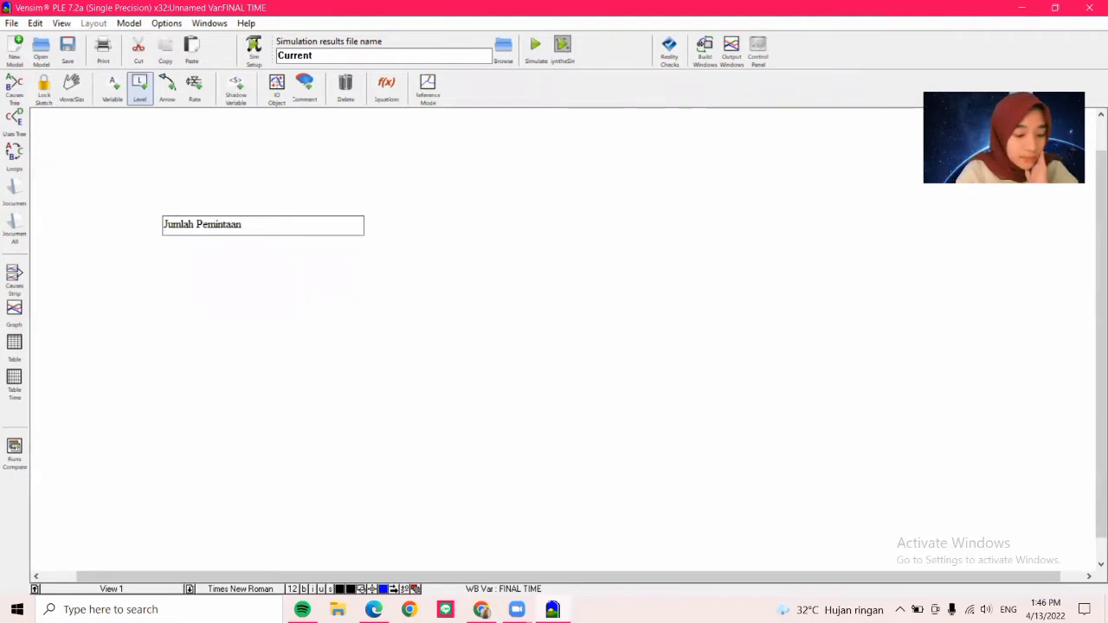
{"action": "left_click", "coordinate": [241, 296]}
{"action": "type", "text": "Ketersediaan bahan"}
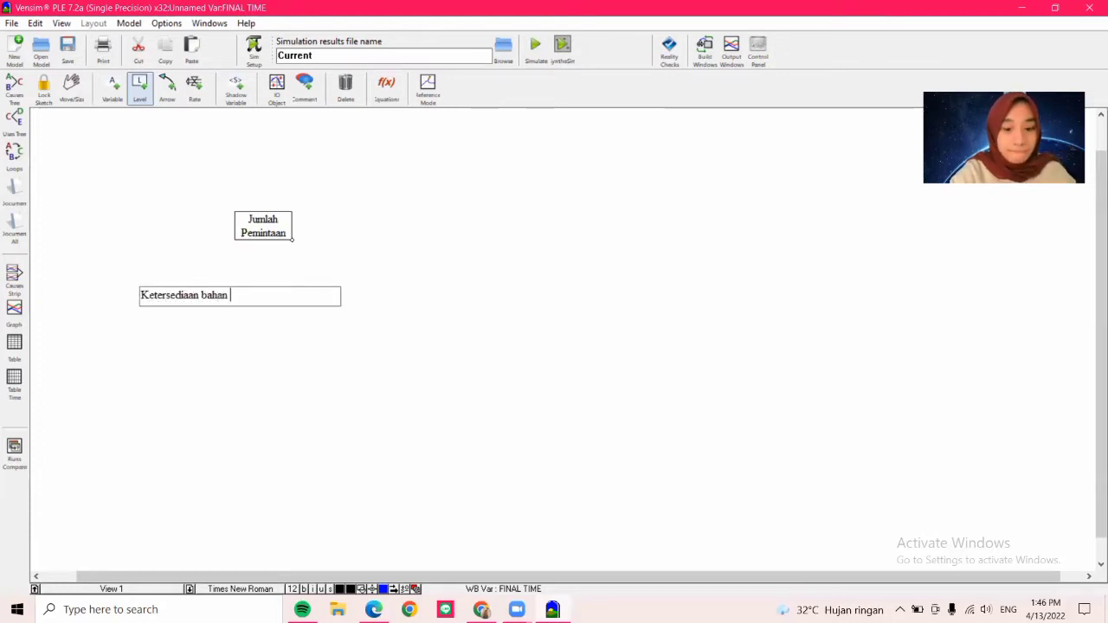
{"action": "type", "text": "epung Terigu"}
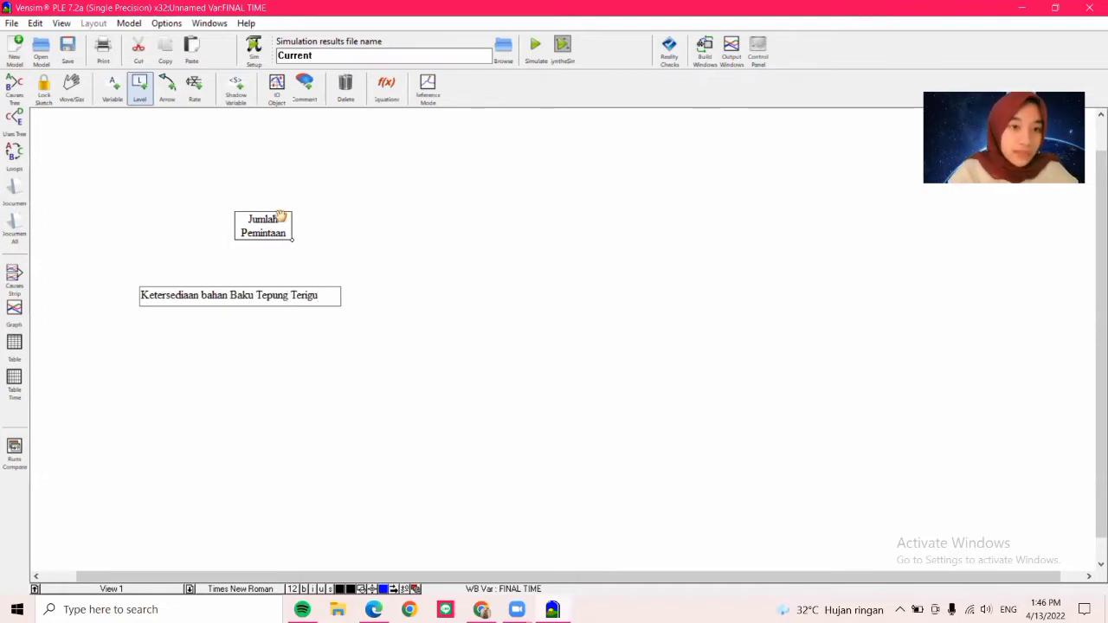
- Widen both level boxes so each name fits on one line, and reposition them one above the other
{"action": "left_click", "coordinate": [196, 90]}
{"action": "key", "text": "1"}
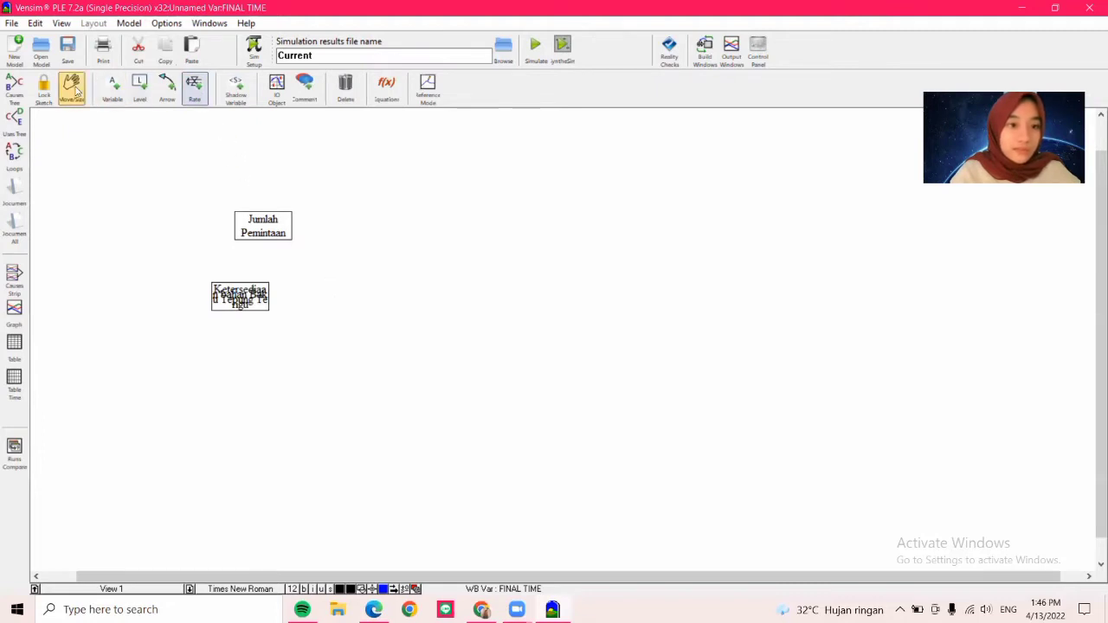
{"action": "left_click_drag", "start_coordinate": [269, 310], "coordinate": [428, 304]}
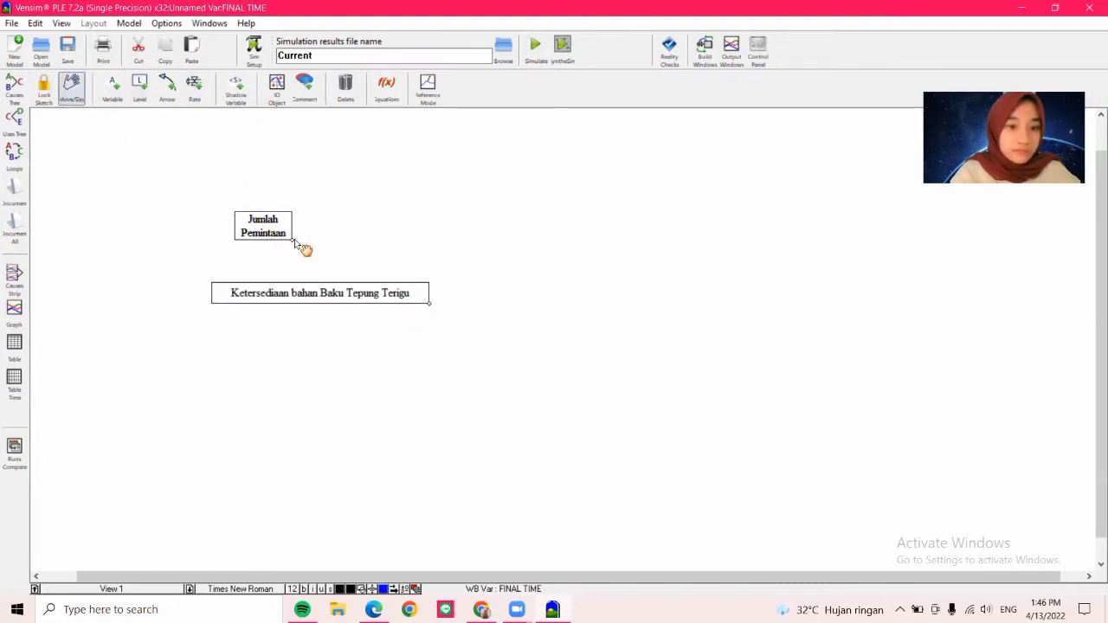
{"action": "left_click_drag", "start_coordinate": [293, 239], "coordinate": [380, 237]}
{"action": "left_click_drag", "start_coordinate": [305, 216], "coordinate": [330, 219]}
{"action": "left_click_drag", "start_coordinate": [317, 292], "coordinate": [336, 314]}
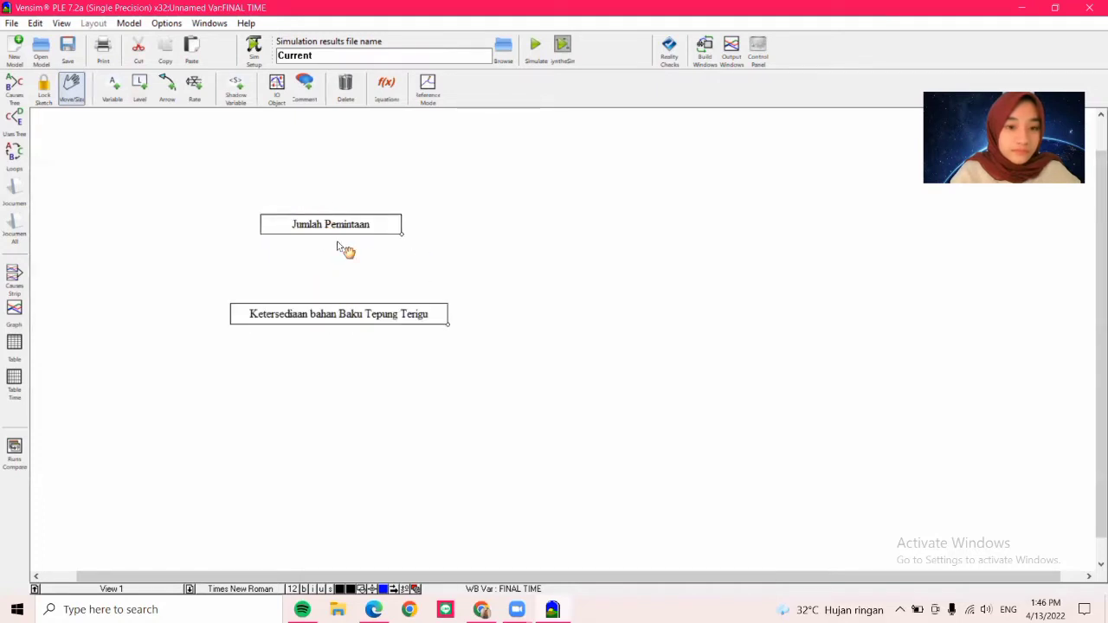
- Draw a rate named Pengingkatan Permintaan flowing from a cloud into the Jumlah Pemintaan level
{"action": "left_click", "coordinate": [193, 89]}
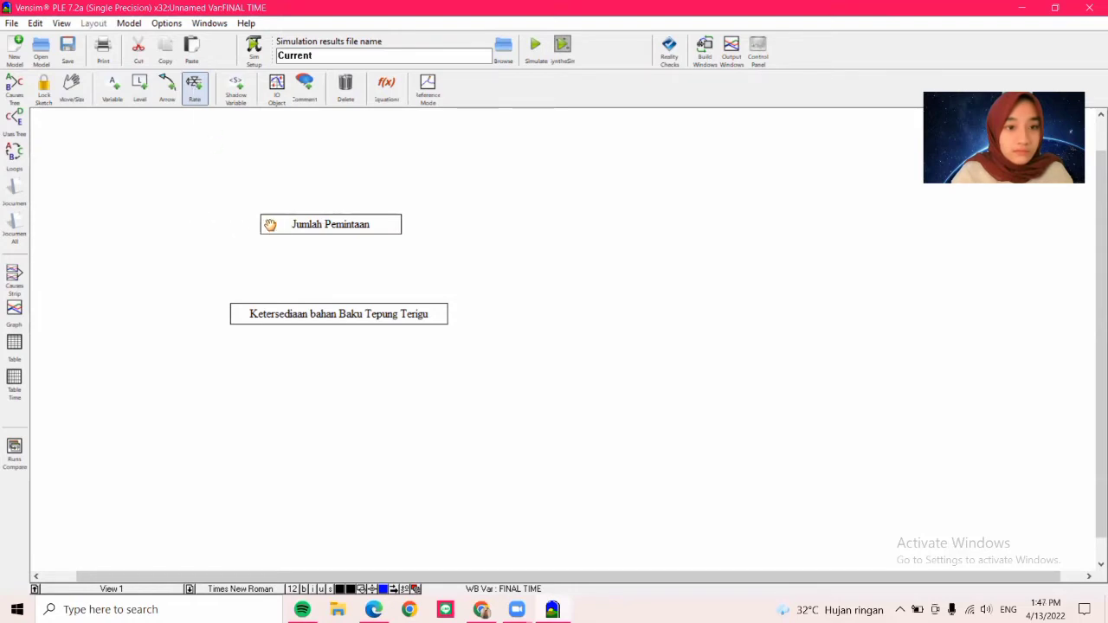
{"action": "left_click", "coordinate": [270, 224]}
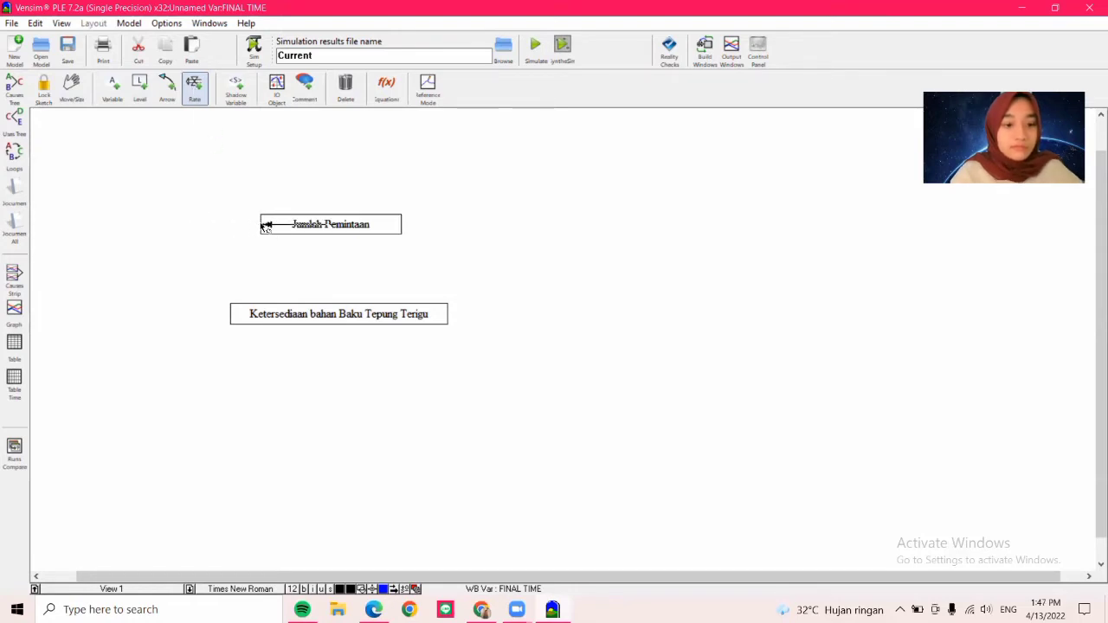
{"action": "left_click", "coordinate": [152, 230]}
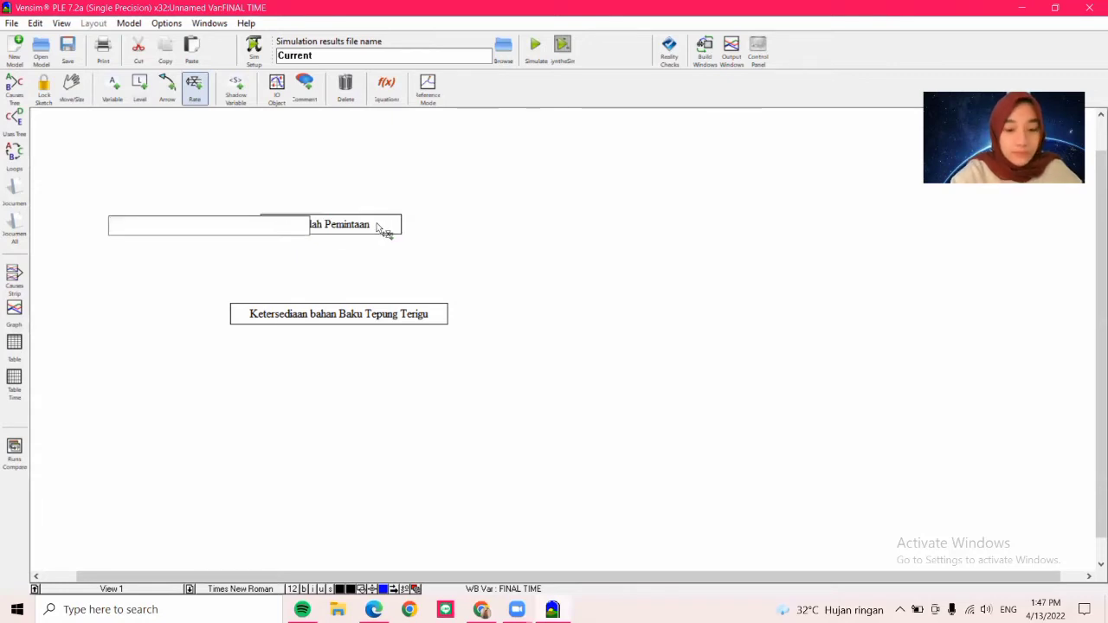
{"action": "type", "text": "Pengingkatan"}
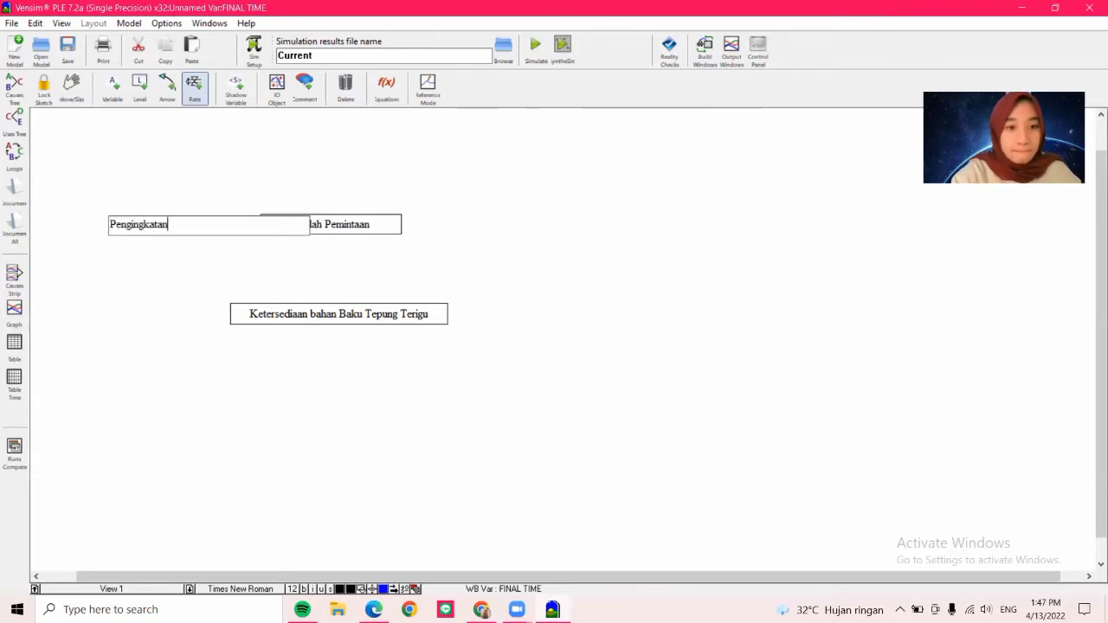
{"action": "type", "text": " Perm"}
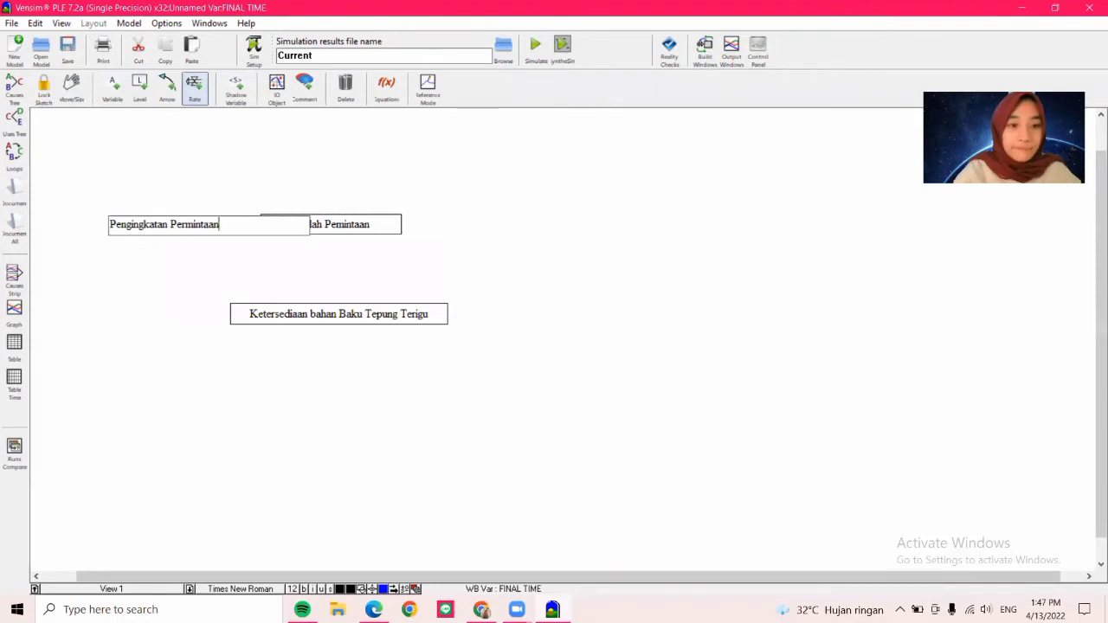
{"action": "type", "text": "intaan"}
- Draw a rate named Penurunan Permintaan flowing out of the Jumlah Pemintaan level into a cloud
{"action": "left_click", "coordinate": [396, 225]}
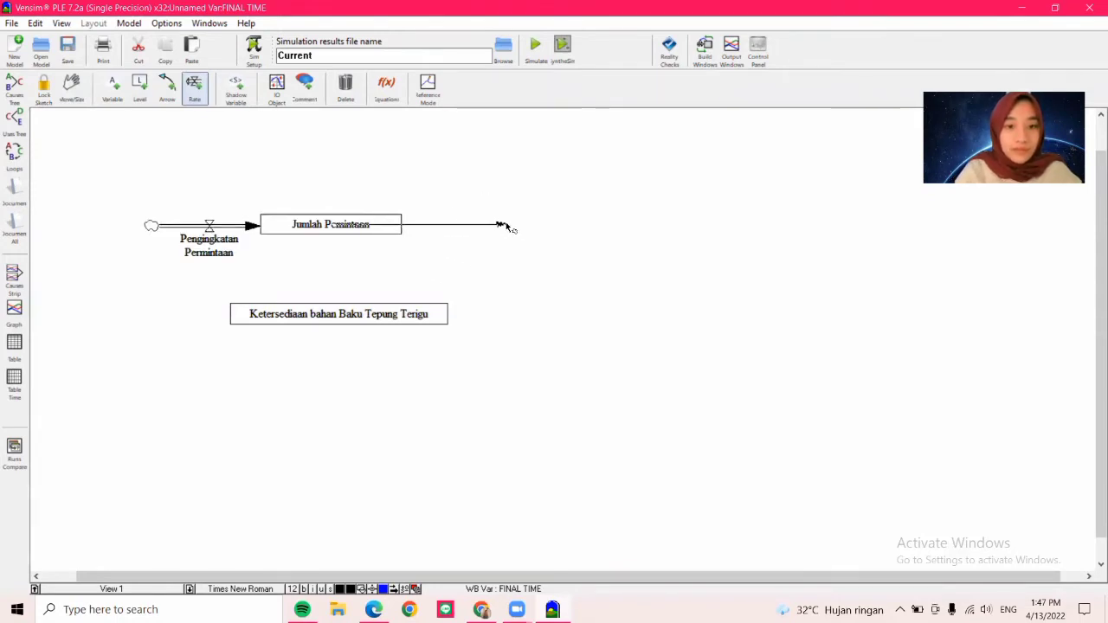
{"action": "left_click", "coordinate": [507, 225]}
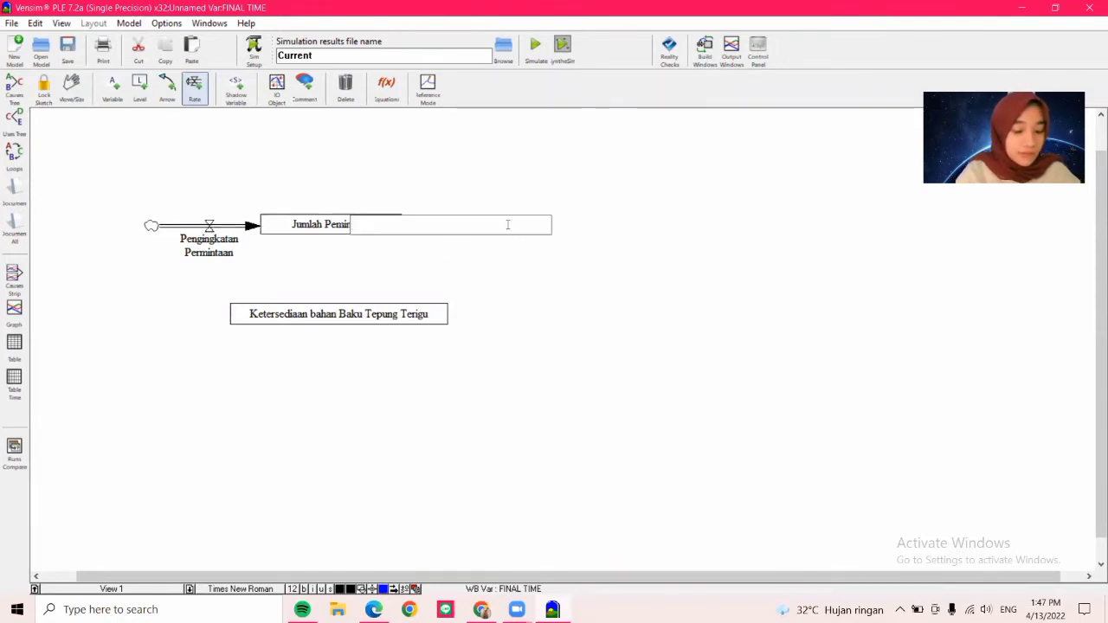
{"action": "type", "text": "Penuruna"}
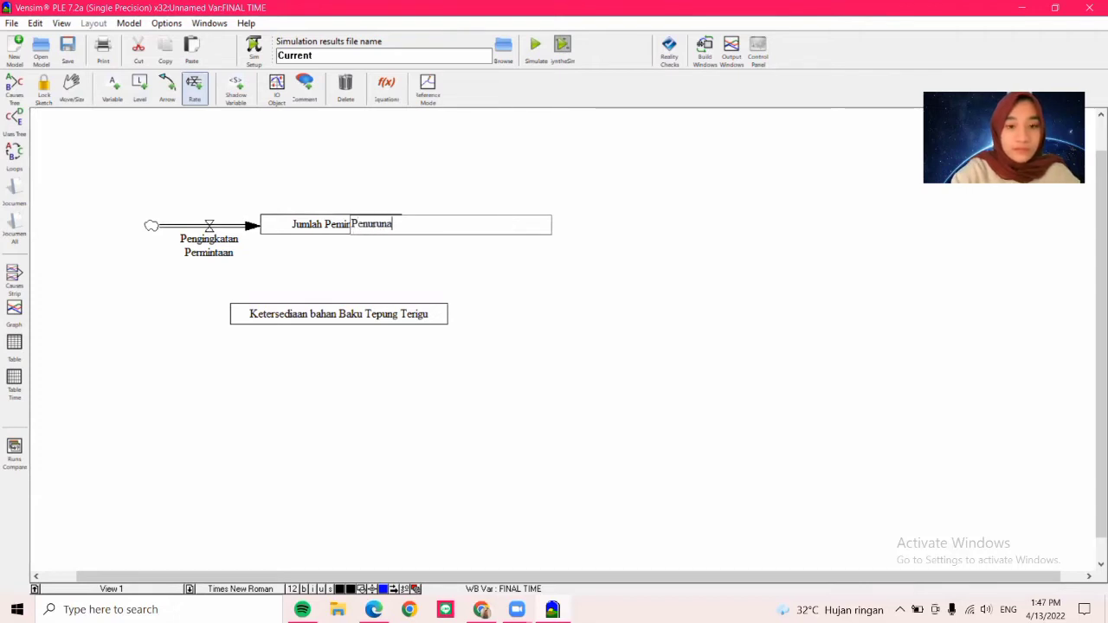
{"action": "type", "text": "n Perminta"}
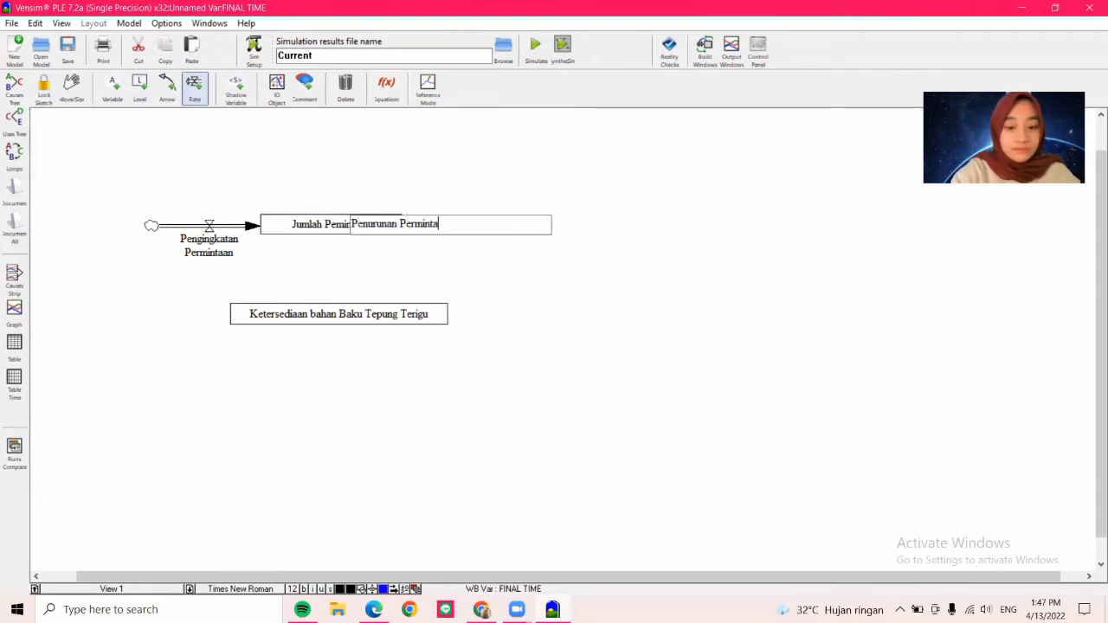
{"action": "type", "text": "an"}
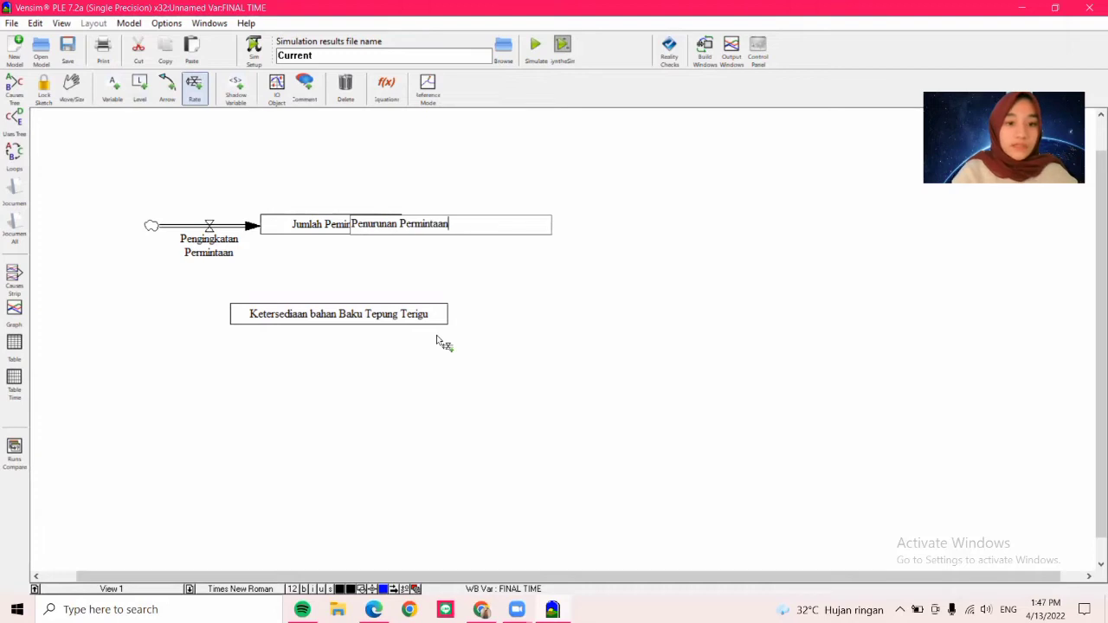
- Draw an inflow rate Hasil Panen into the Ketersediaan bahan Baku Tepung Terigu level and an outflow rate Daerah Gagal Panen from it to a cloud
{"action": "left_click", "coordinate": [147, 315]}
{"action": "left_click", "coordinate": [245, 316]}
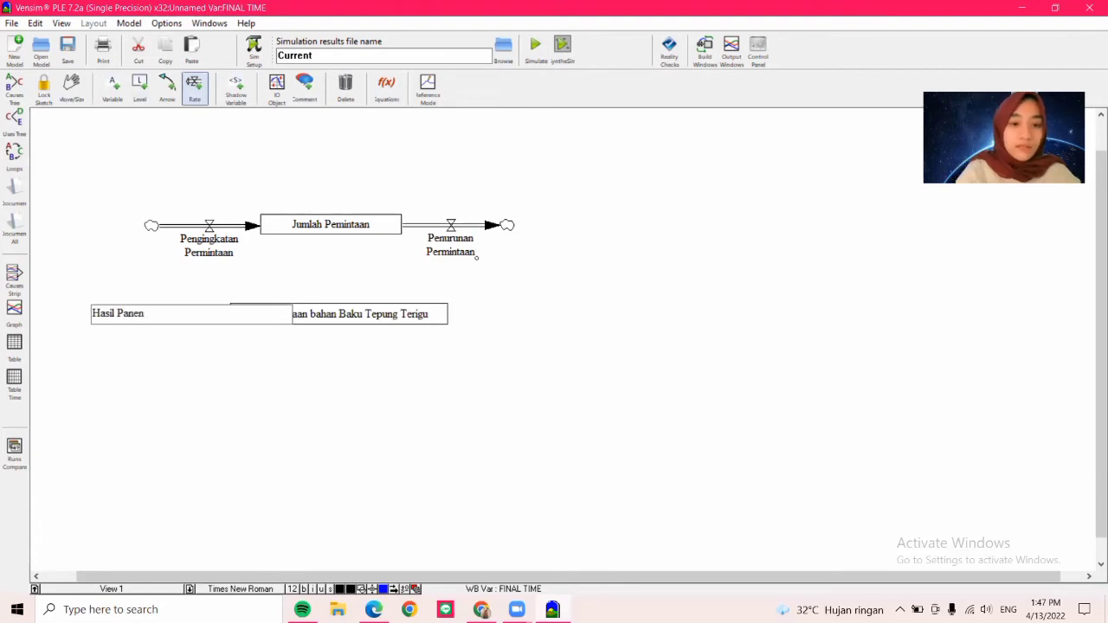
{"action": "left_click", "coordinate": [438, 322]}
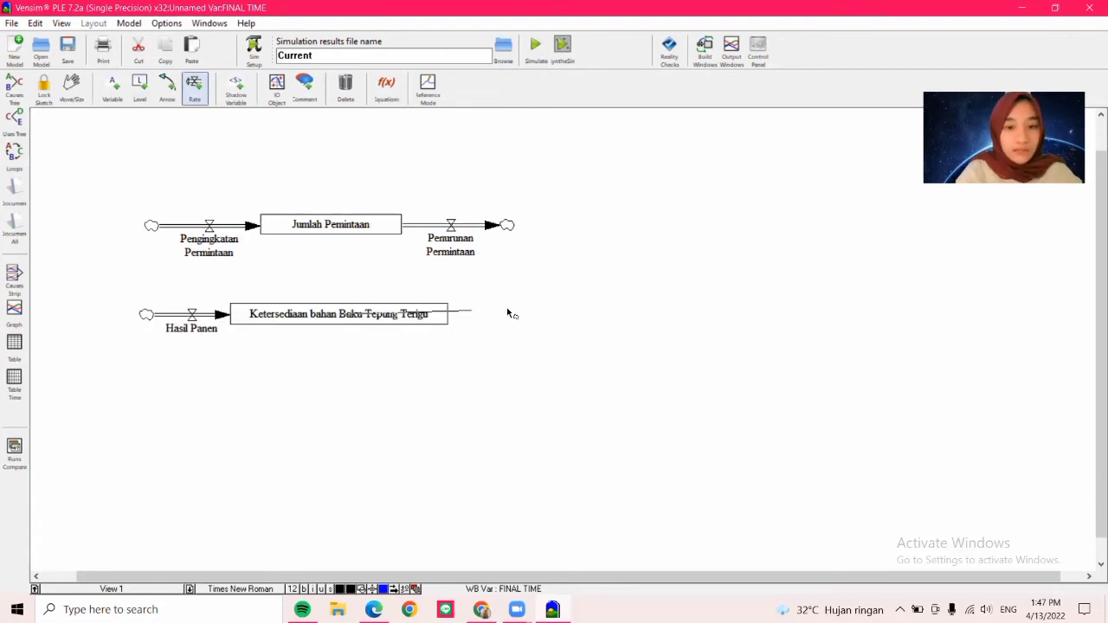
{"action": "left_click", "coordinate": [558, 315]}
{"action": "type", "text": "Daera"}
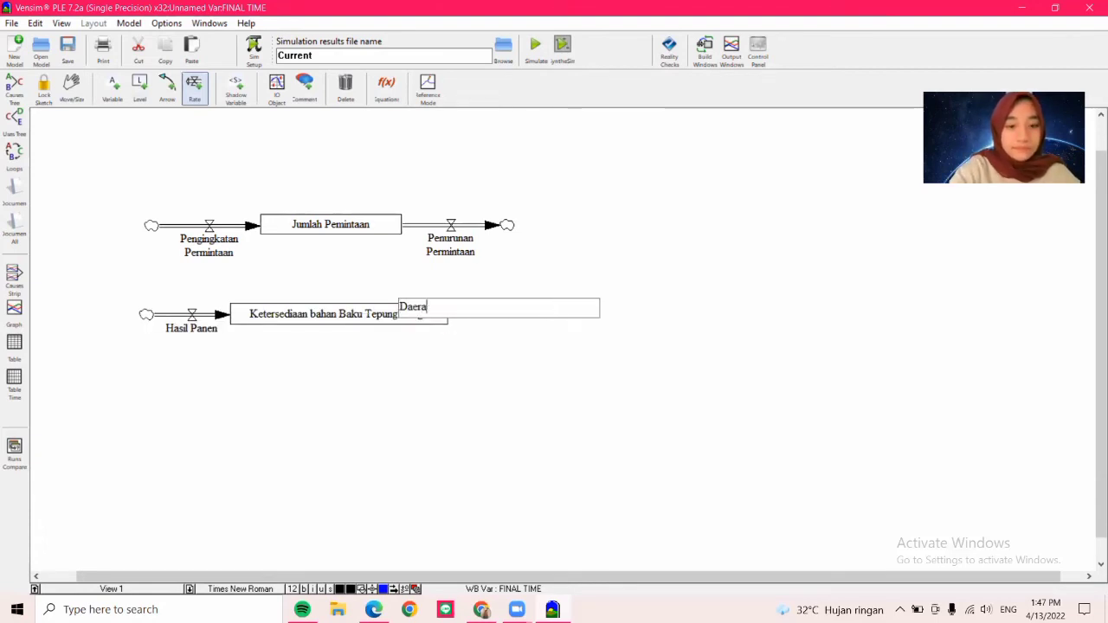
{"action": "type", "text": "h Gagal Panen"}
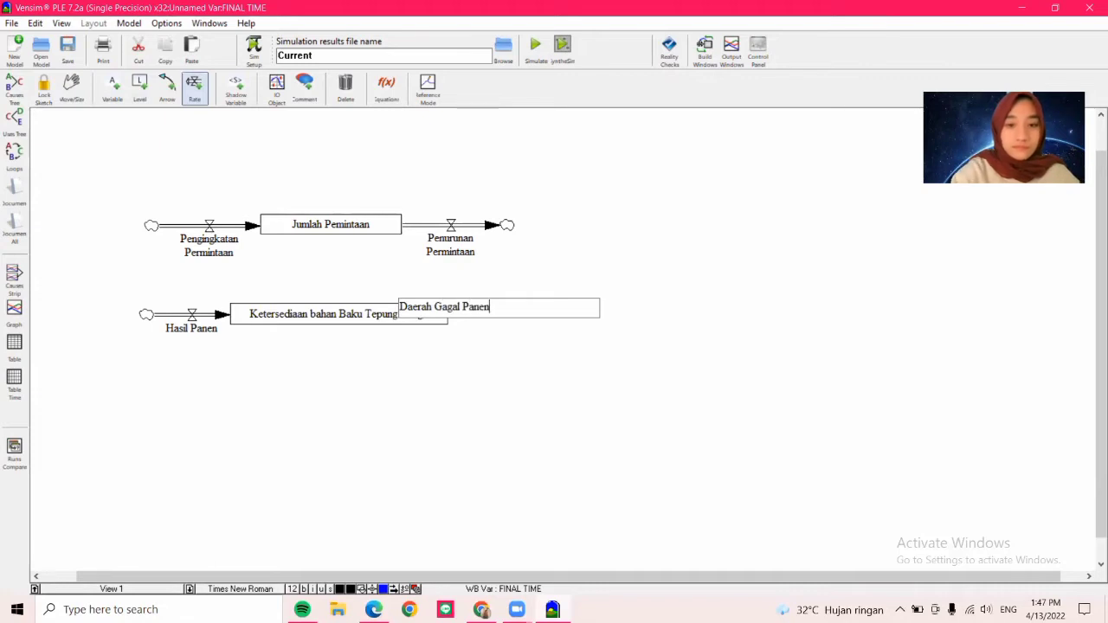
{"action": "key", "text": "Return"}
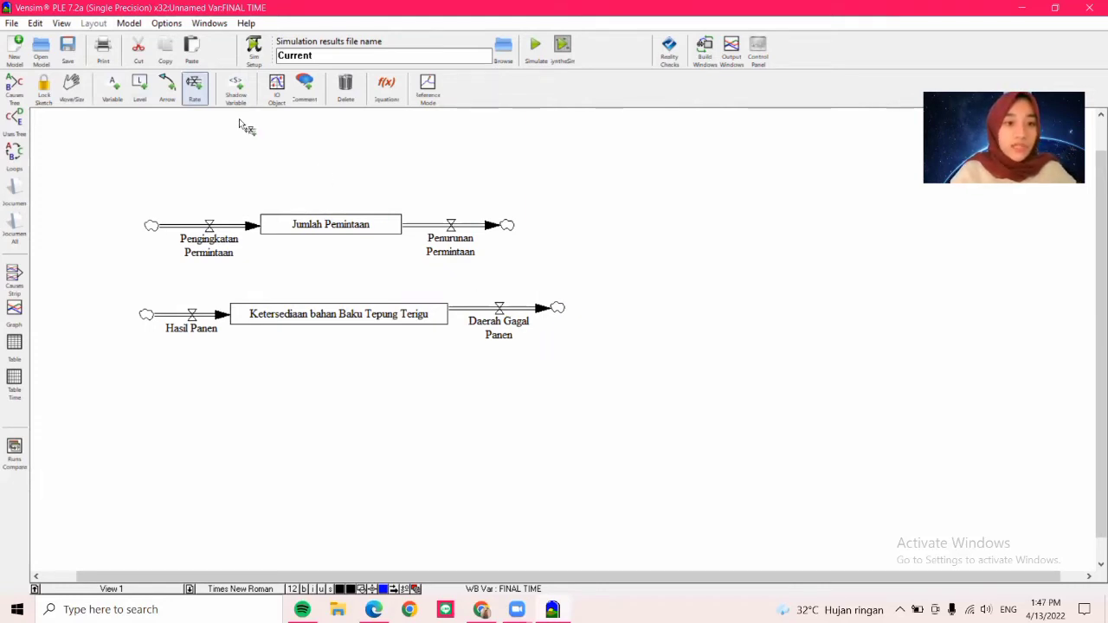
- Add the variables Presentase Peningkatan above the Pengingkatan Permintaan rate and Presentase Penuruan above the Penurunan Permintaan rate
{"action": "left_click", "coordinate": [112, 86]}
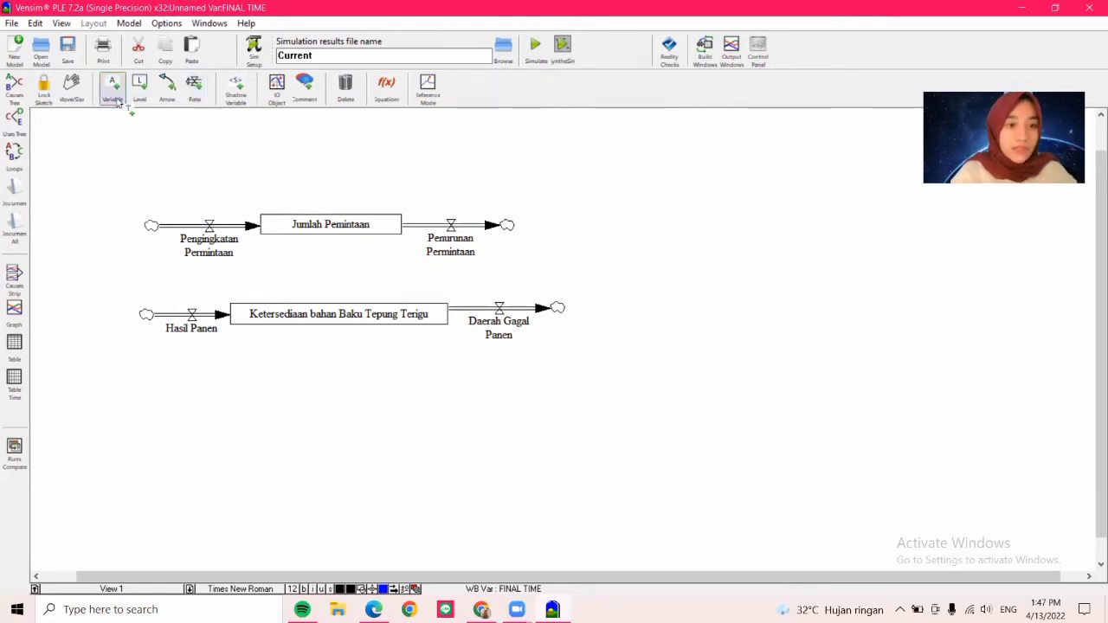
{"action": "left_click", "coordinate": [209, 174]}
{"action": "type", "text": "Pr"}
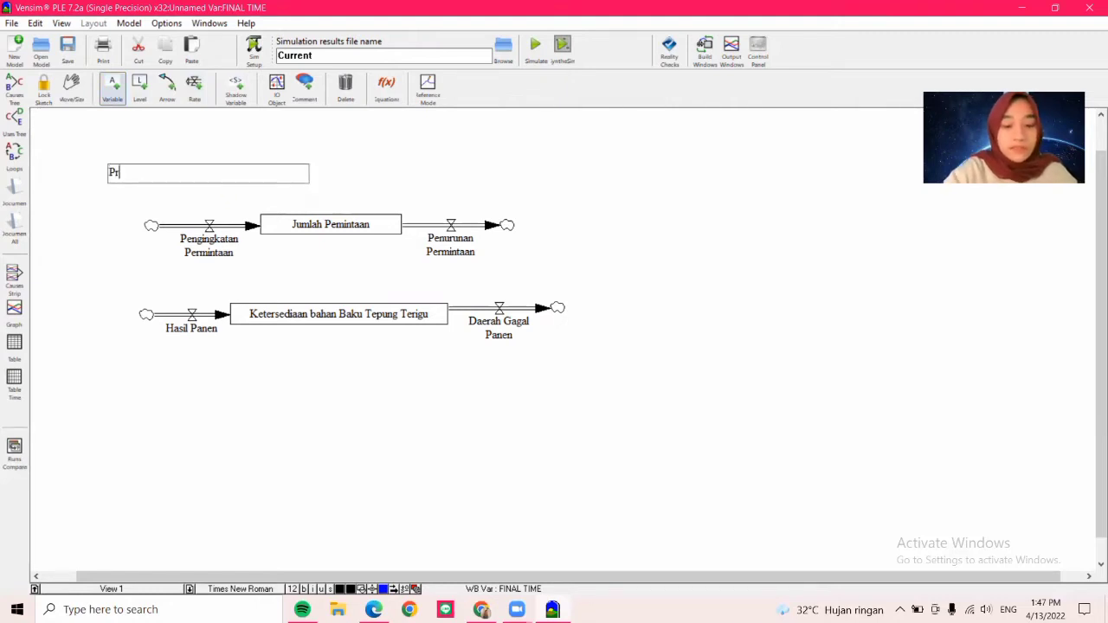
{"action": "type", "text": "esentase Pening"}
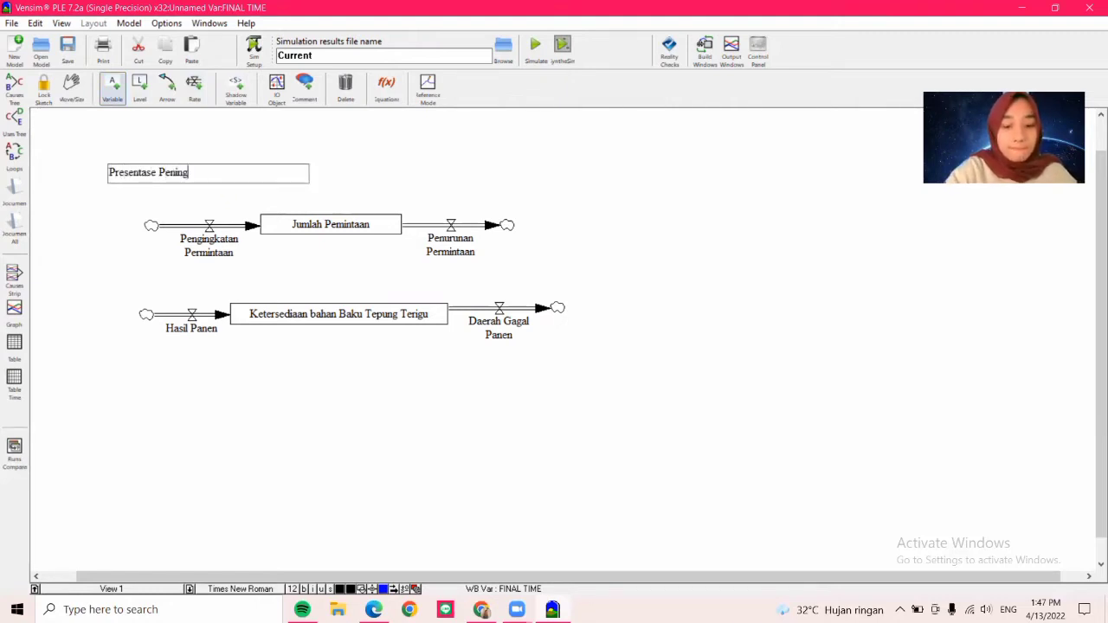
{"action": "type", "text": "kta"}
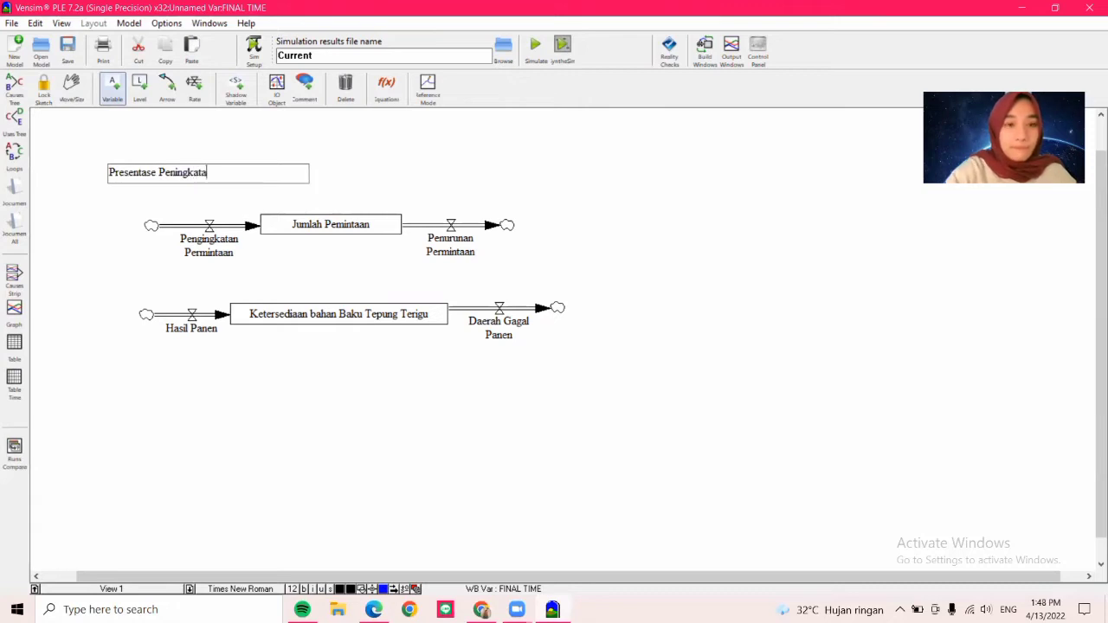
{"action": "left_click", "coordinate": [463, 175]}
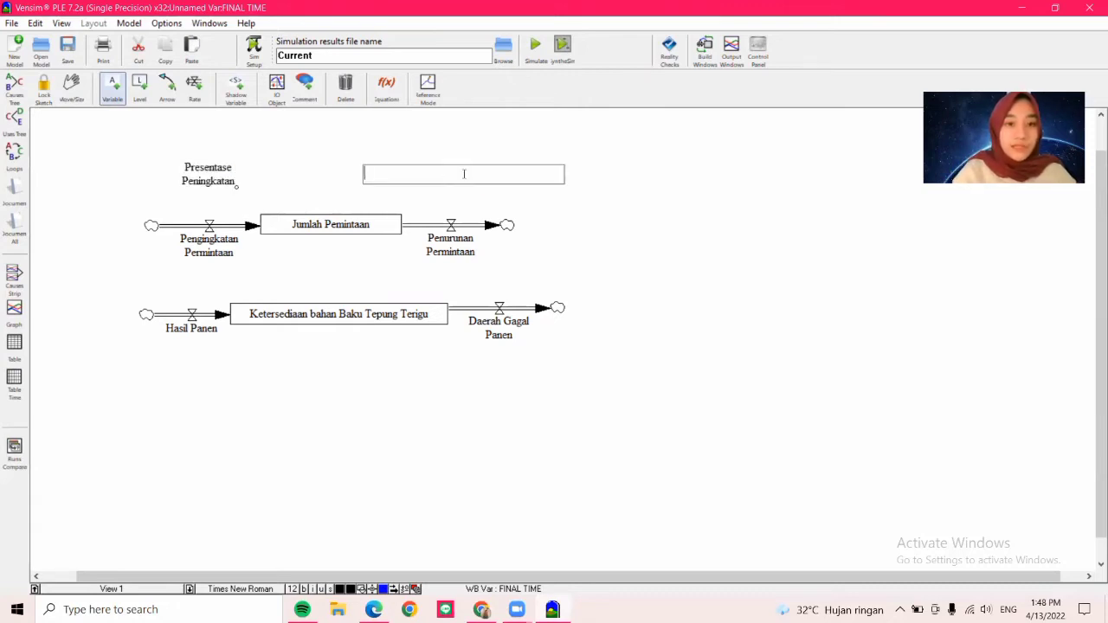
{"action": "type", "text": "Presentase "}
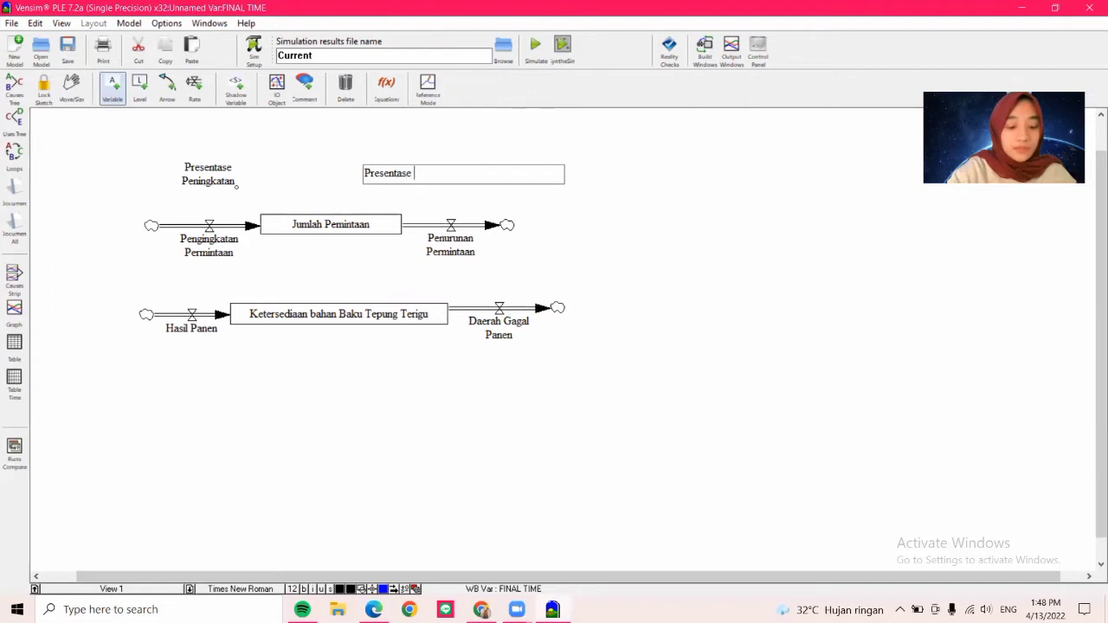
{"action": "type", "text": "Penuruan"}
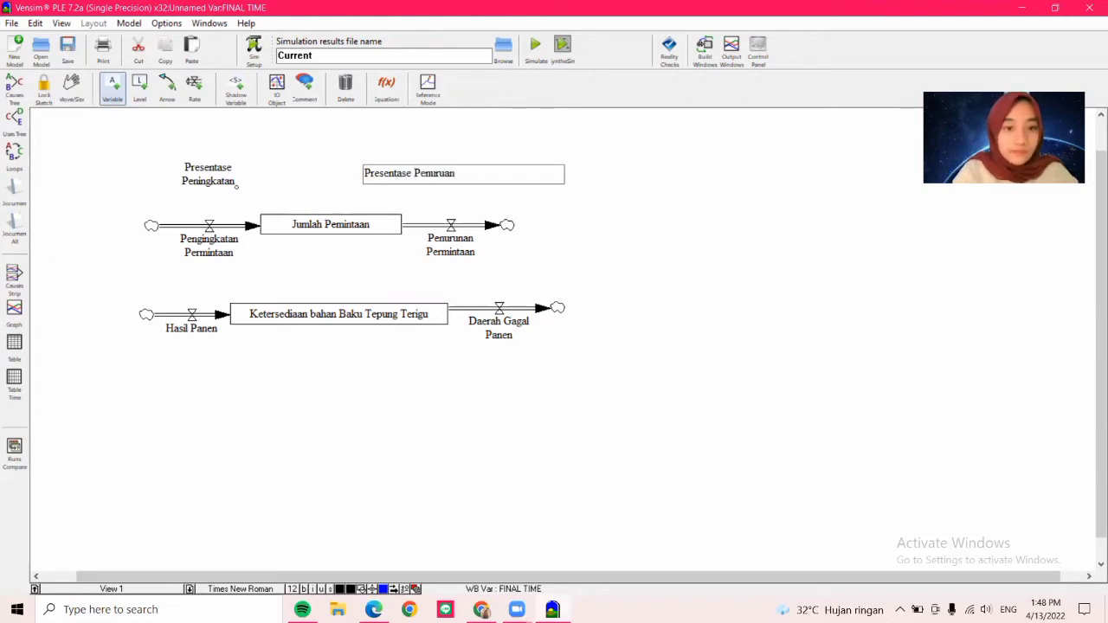
- Add the variables Pengairan, Long Day Condition and Pemupukan one below another to the left of the Hasil Panen rate
{"action": "left_click", "coordinate": [72, 278]}
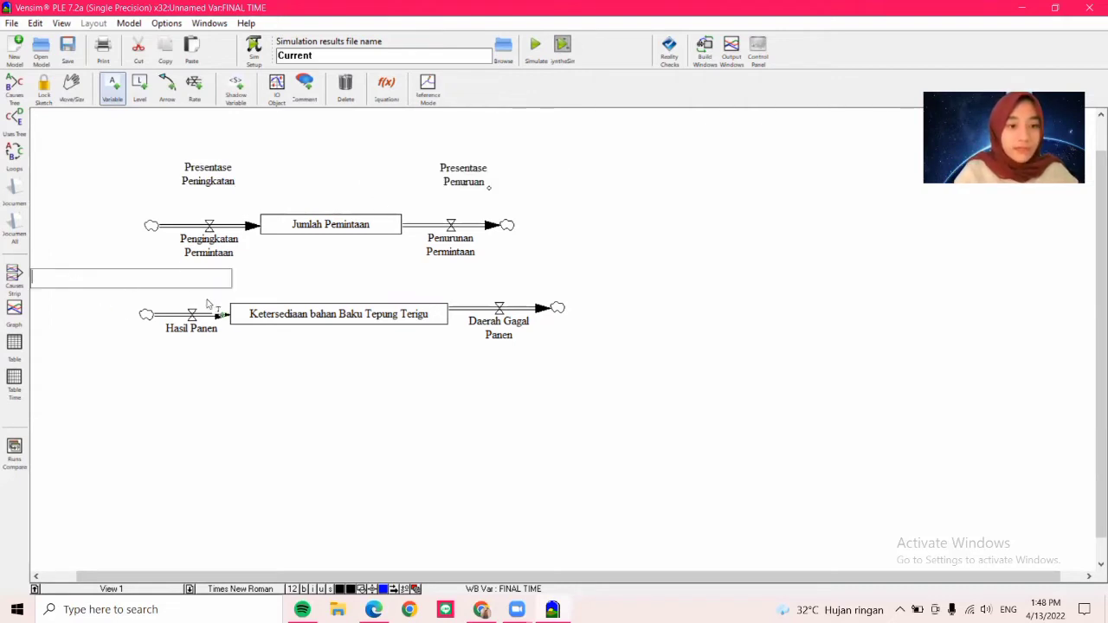
{"action": "type", "text": "Pengairan"}
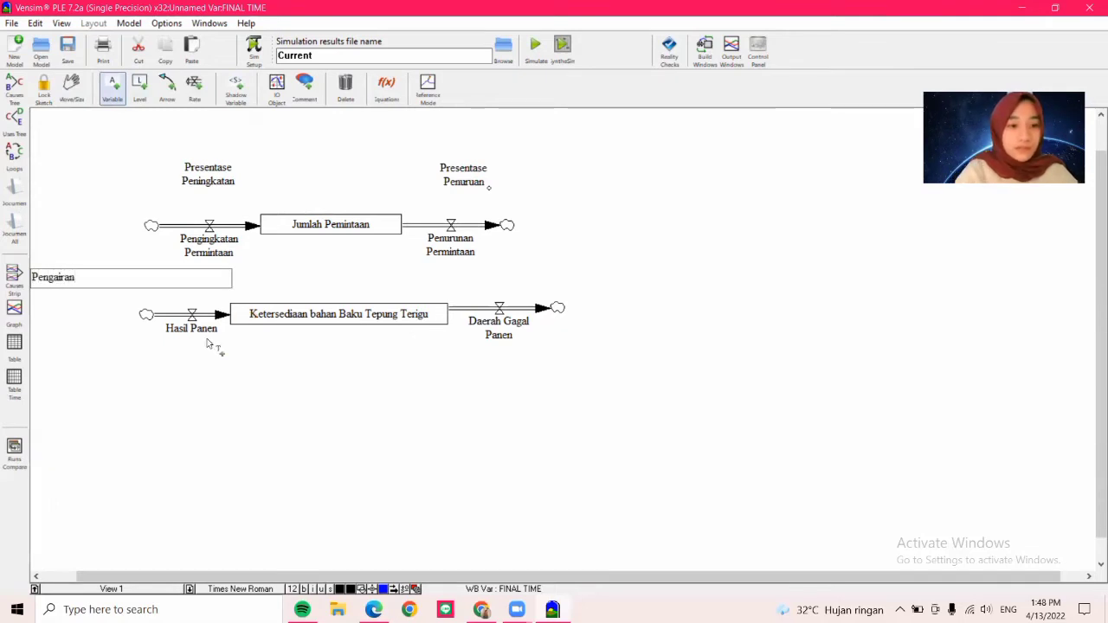
{"action": "left_click", "coordinate": [62, 318]}
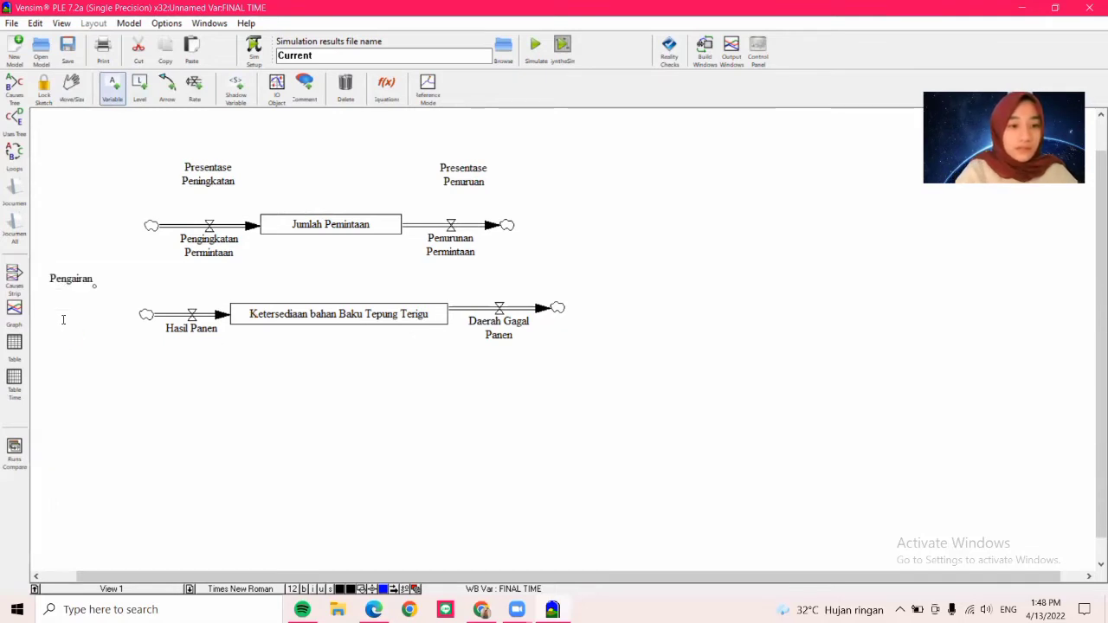
{"action": "type", "text": "Long Day"}
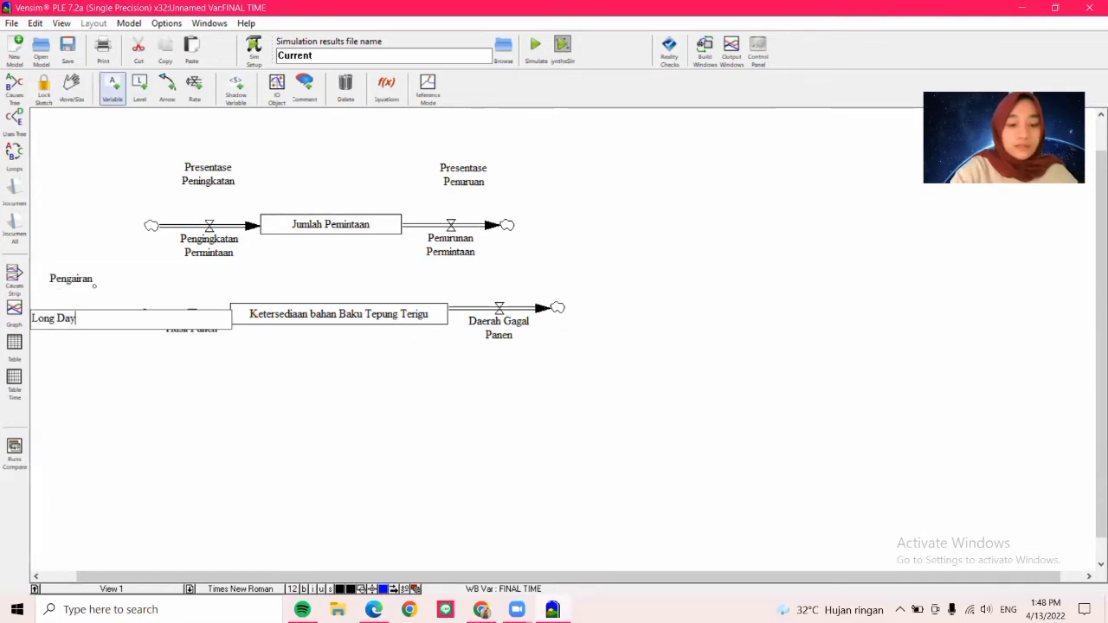
{"action": "type", "text": " Con"}
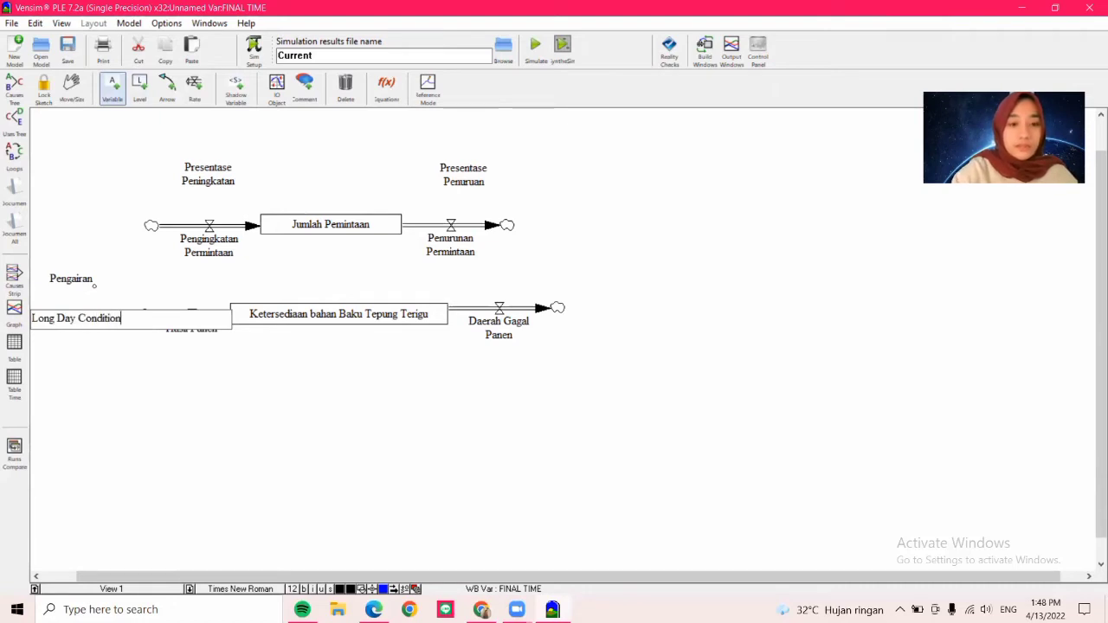
{"action": "type", "text": "dition"}
{"action": "left_click", "coordinate": [83, 370]}
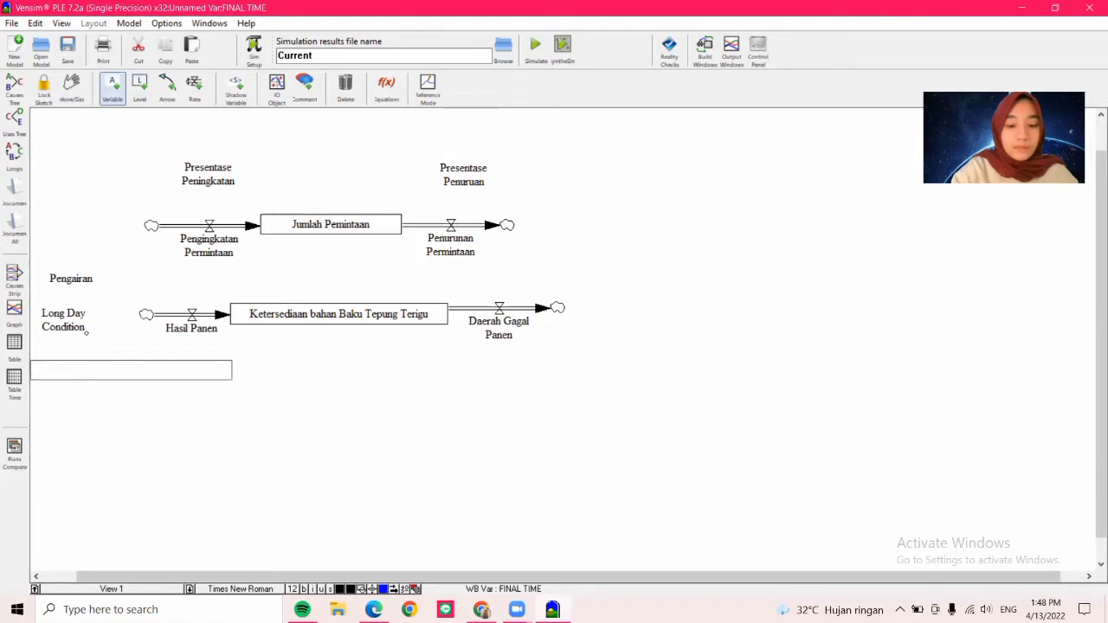
{"action": "type", "text": "Pemupuk"}
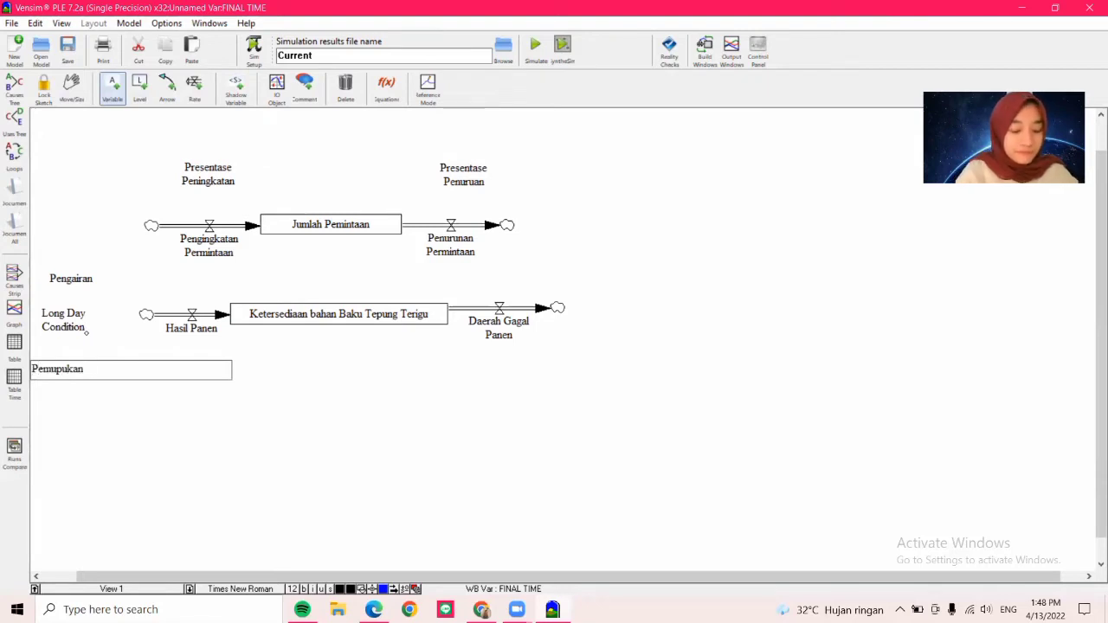
{"action": "type", "text": "an"}
- Add the variable Curah Hujan above and Banyak Hama below the Daerah Gagal Panen rate
{"action": "left_click", "coordinate": [609, 276]}
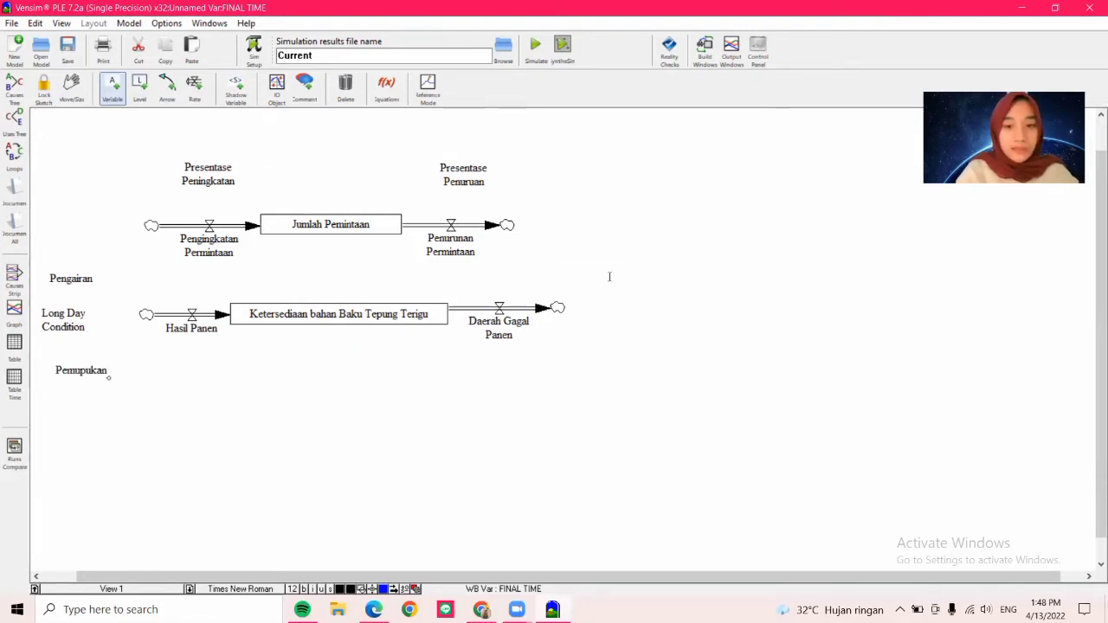
{"action": "type", "text": "Curah Hujan"}
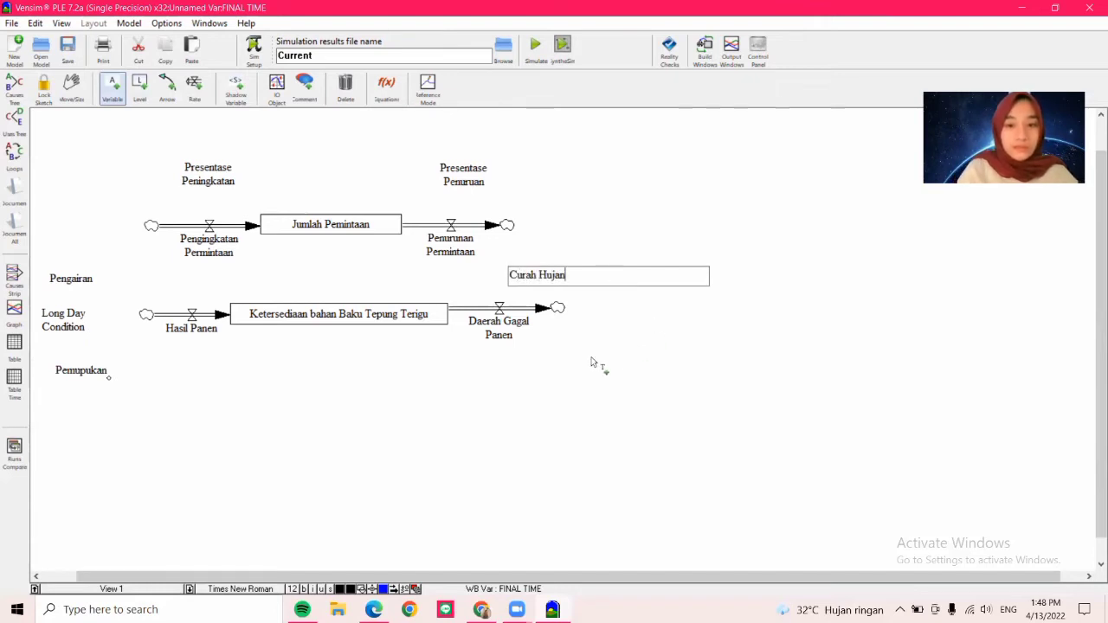
{"action": "left_click", "coordinate": [554, 376]}
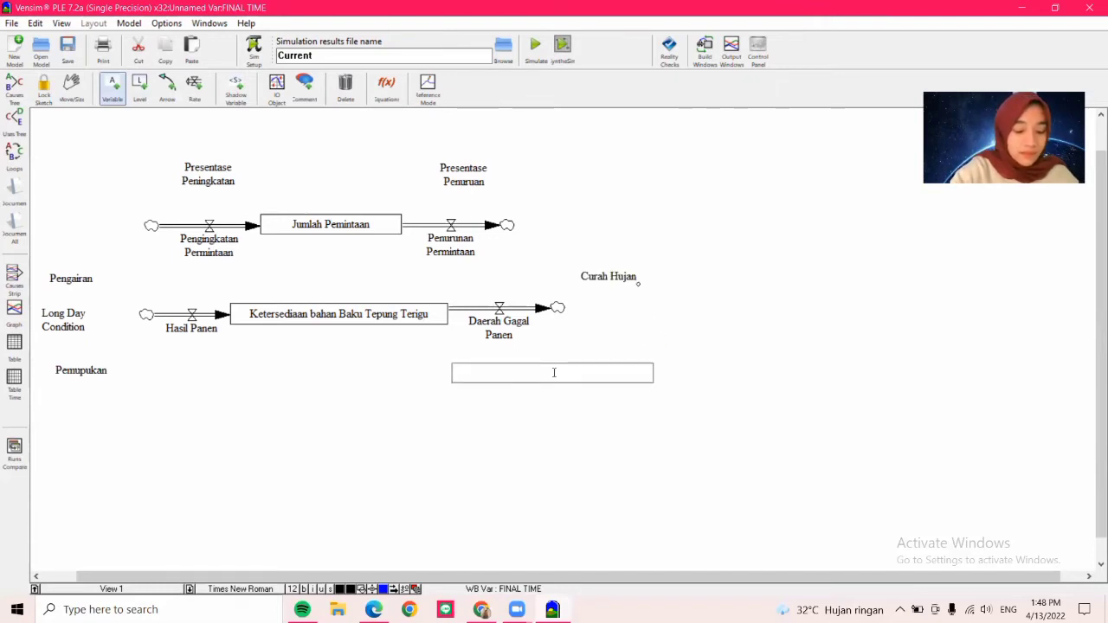
{"action": "type", "text": "Banyak Hama"}
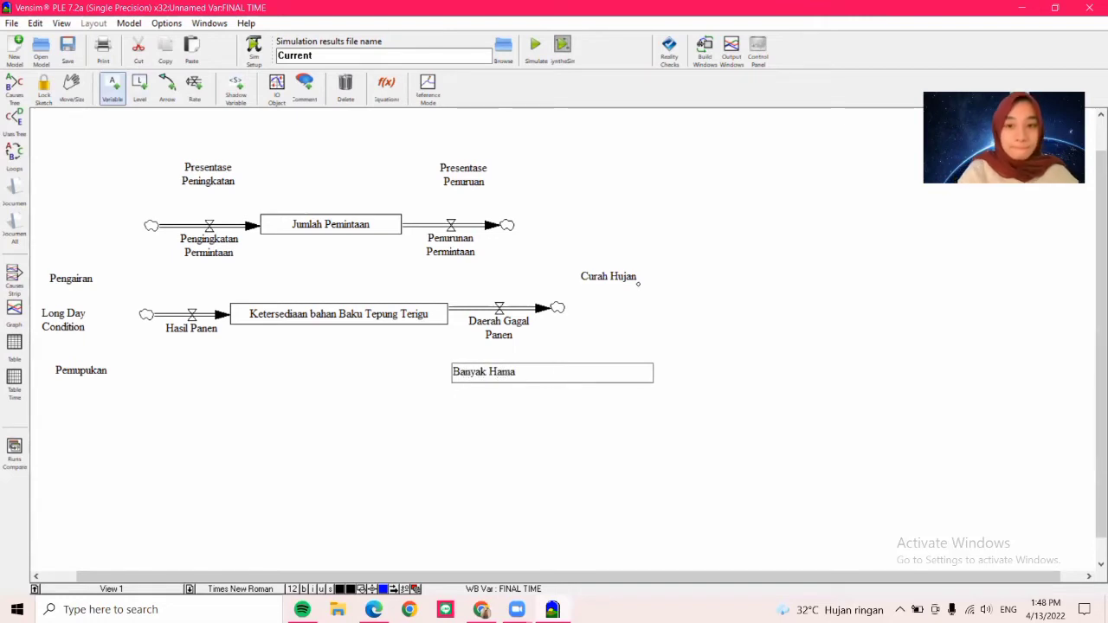
{"action": "left_click", "coordinate": [599, 427]}
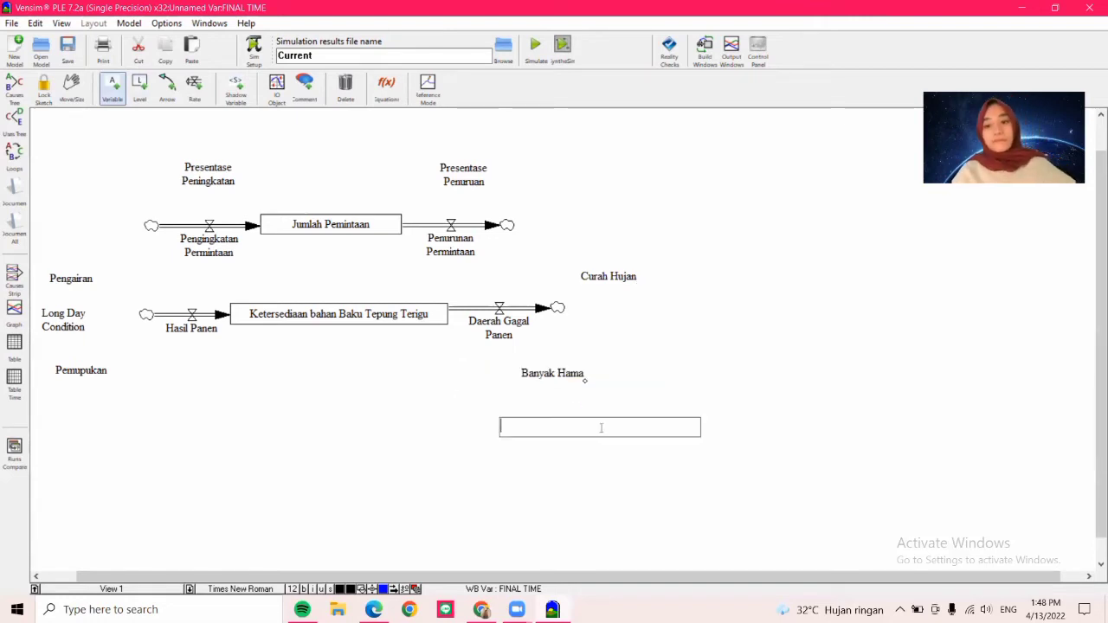
{"action": "key", "text": "Escape"}
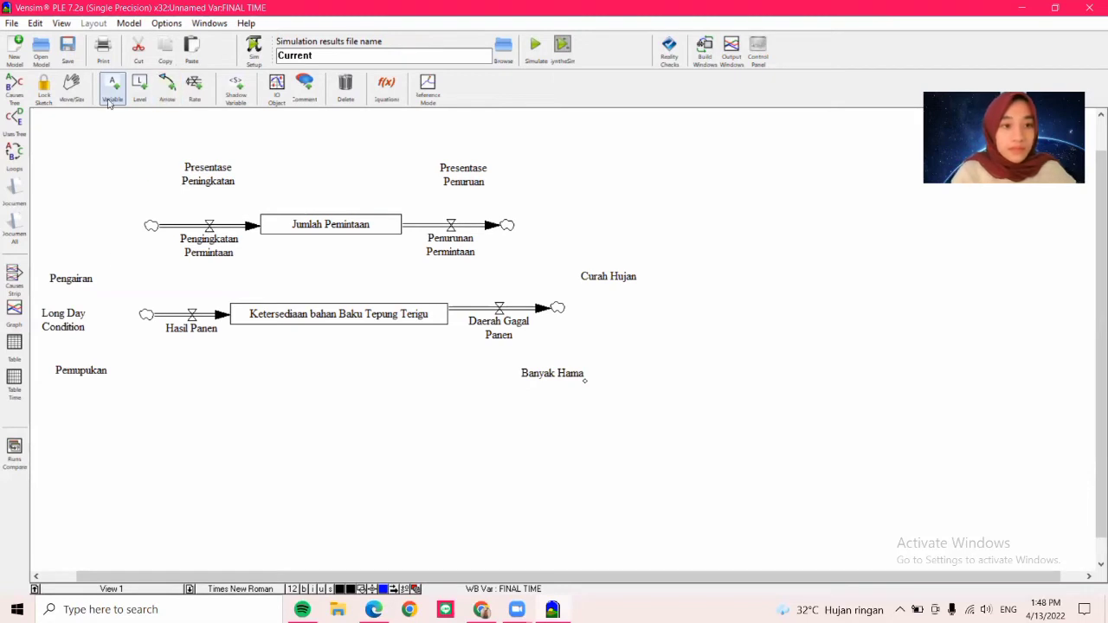
- Reposition Curah Hujan and Banyak Hama so they line up roughly one above the other beside the Daerah Gagal Panen rate
{"action": "left_click", "coordinate": [71, 86]}
{"action": "left_click_drag", "start_coordinate": [566, 368], "coordinate": [590, 377]}
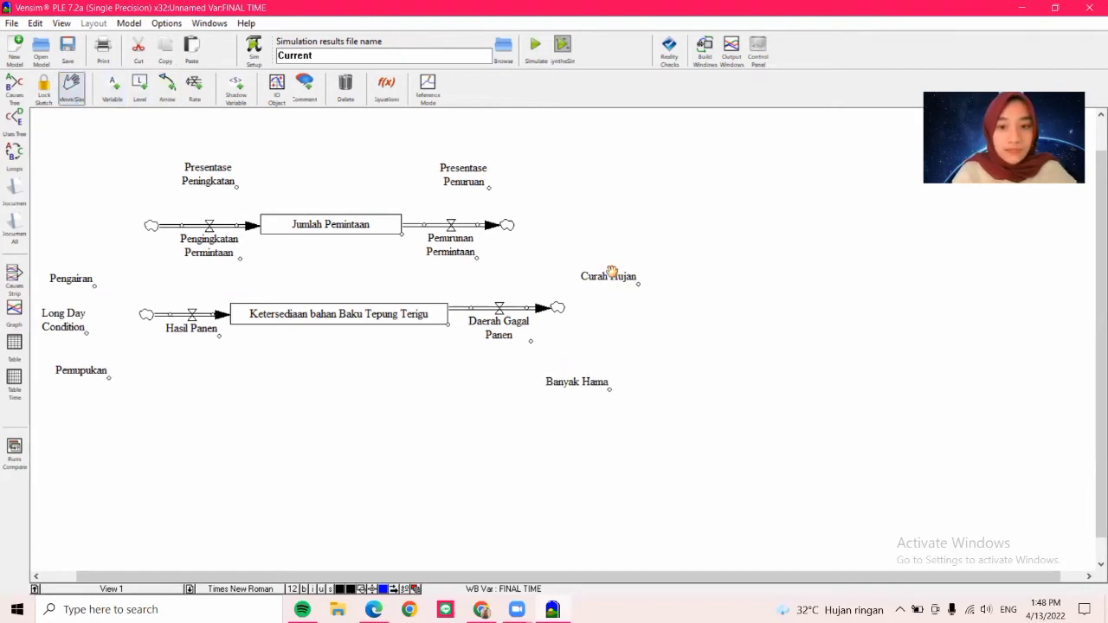
{"action": "left_click", "coordinate": [602, 283]}
{"action": "mouse_move", "coordinate": [592, 275]}
{"action": "left_mouse_down"}
{"action": "mouse_move", "coordinate": [572, 275]}
{"action": "mouse_move", "coordinate": [597, 277]}
{"action": "mouse_move", "coordinate": [597, 264]}
{"action": "left_mouse_up"}
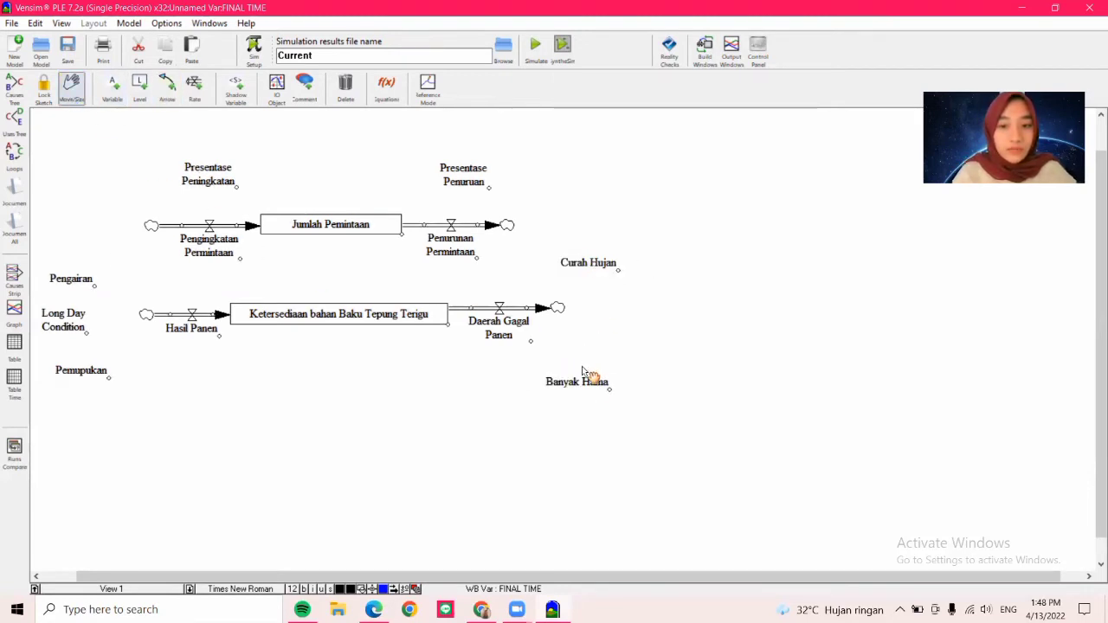
{"action": "left_click_drag", "start_coordinate": [569, 384], "coordinate": [573, 370]}
{"action": "mouse_move", "coordinate": [585, 262]}
{"action": "left_mouse_down"}
{"action": "mouse_move", "coordinate": [591, 277]}
{"action": "mouse_move", "coordinate": [578, 265]}
{"action": "left_mouse_up"}
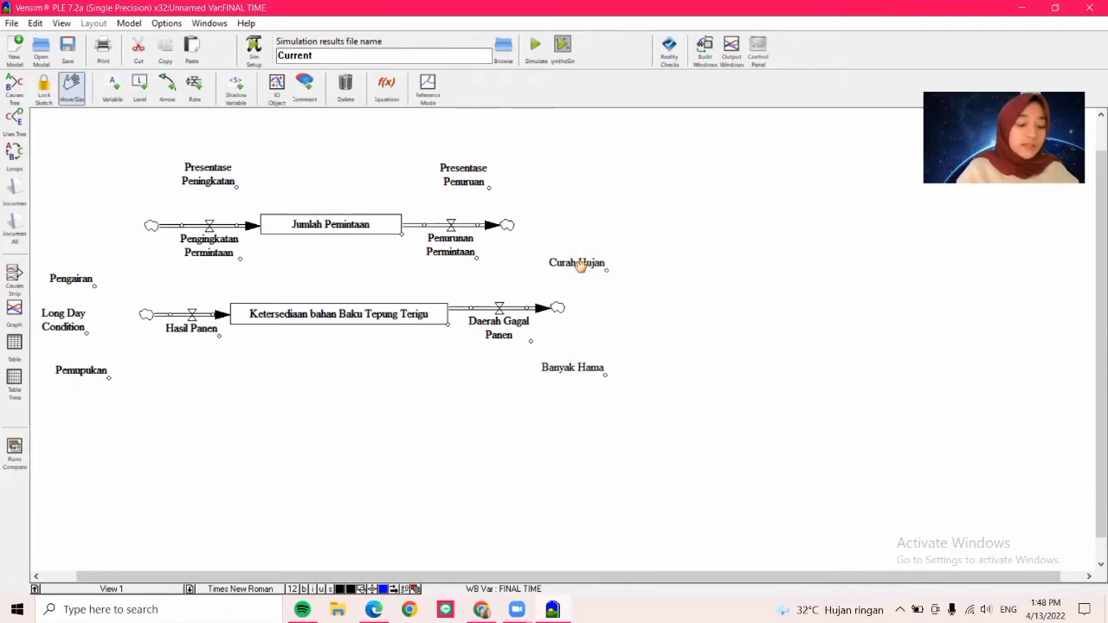
- Connect Presentase Peningkatan to the valve of the Pengingkatan Permintaan rate with an arrow
{"action": "left_click", "coordinate": [167, 88]}
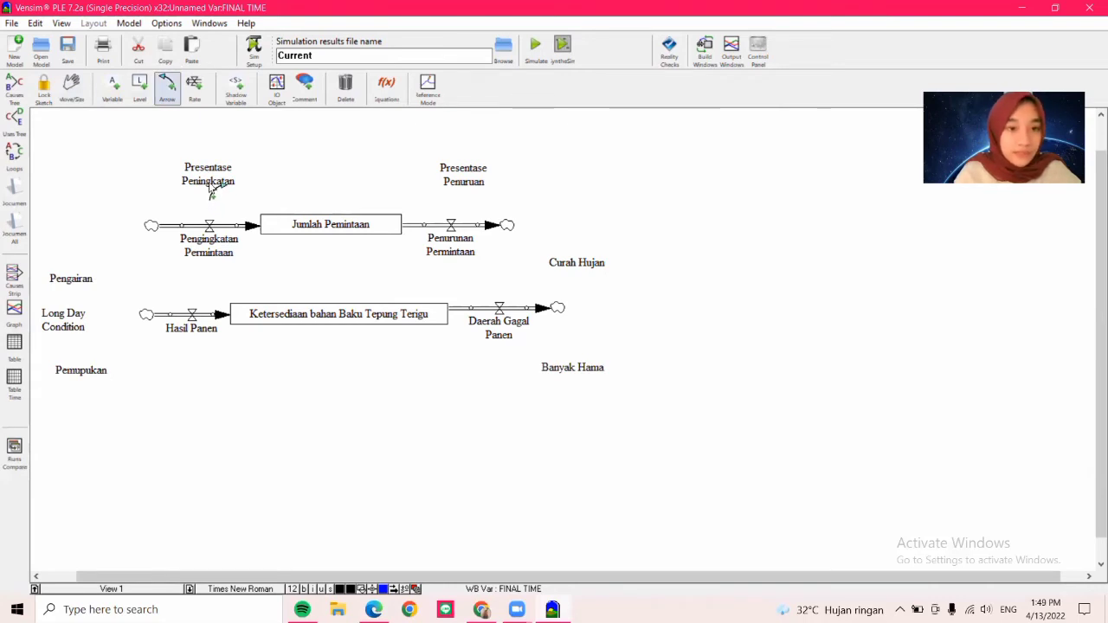
{"action": "left_click", "coordinate": [210, 188]}
{"action": "left_click", "coordinate": [210, 227]}
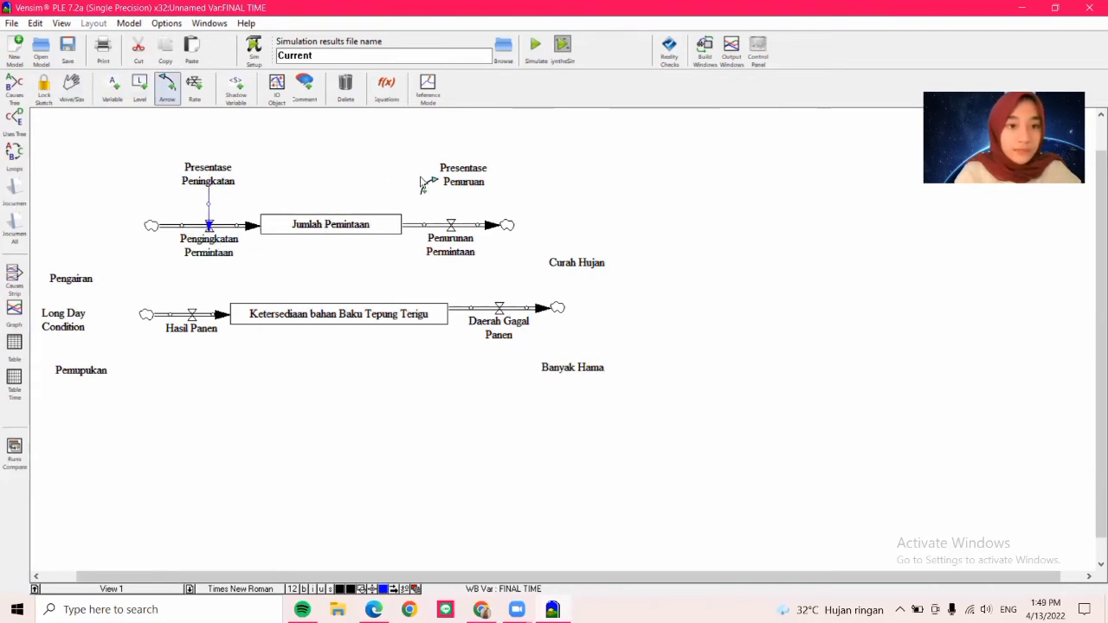
- Draw arrows from Presentase Penuruan to Penurunan Permintaan, and from Curah Hujan and Banyak Hama to Daerah Gagal Panen
{"action": "left_click", "coordinate": [465, 183]}
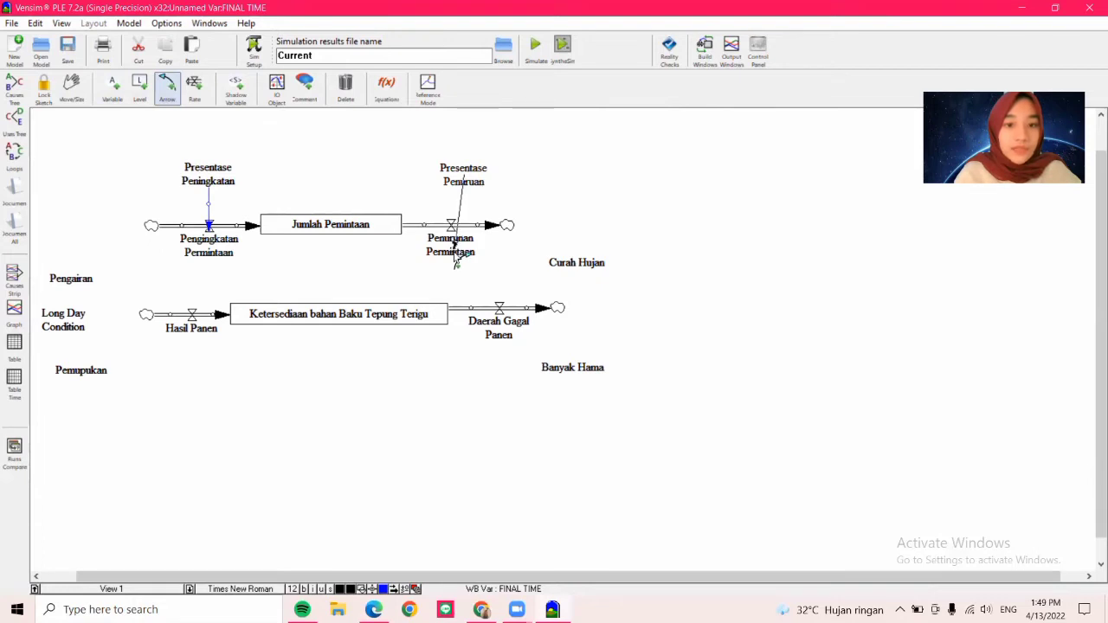
{"action": "left_click", "coordinate": [455, 256]}
{"action": "left_click", "coordinate": [577, 270]}
{"action": "left_click", "coordinate": [497, 334]}
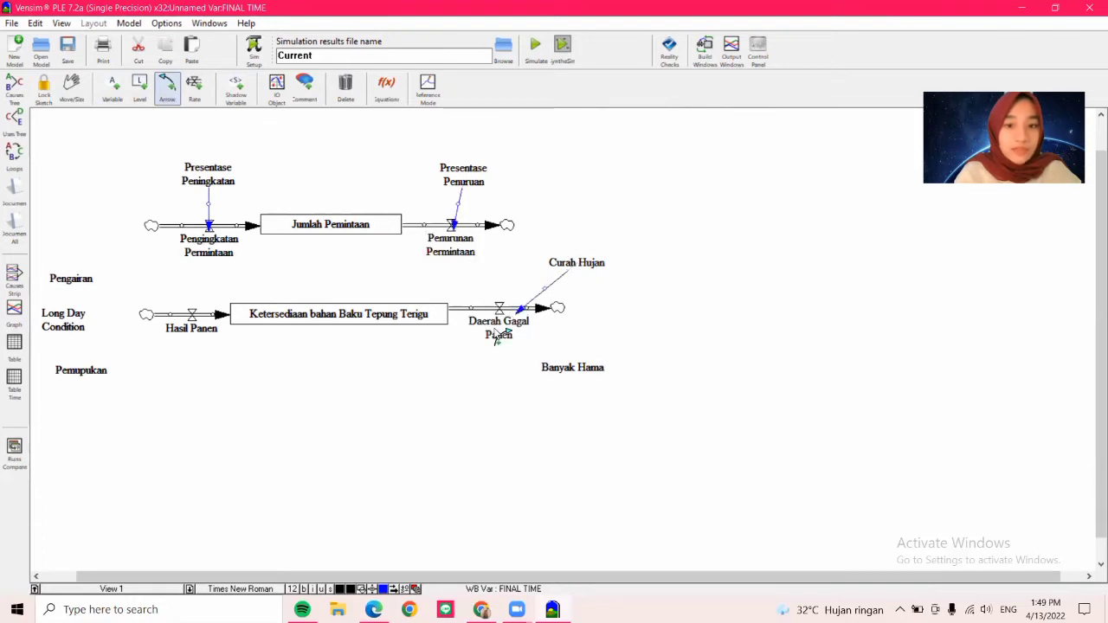
{"action": "left_click", "coordinate": [567, 369]}
{"action": "left_click", "coordinate": [508, 333]}
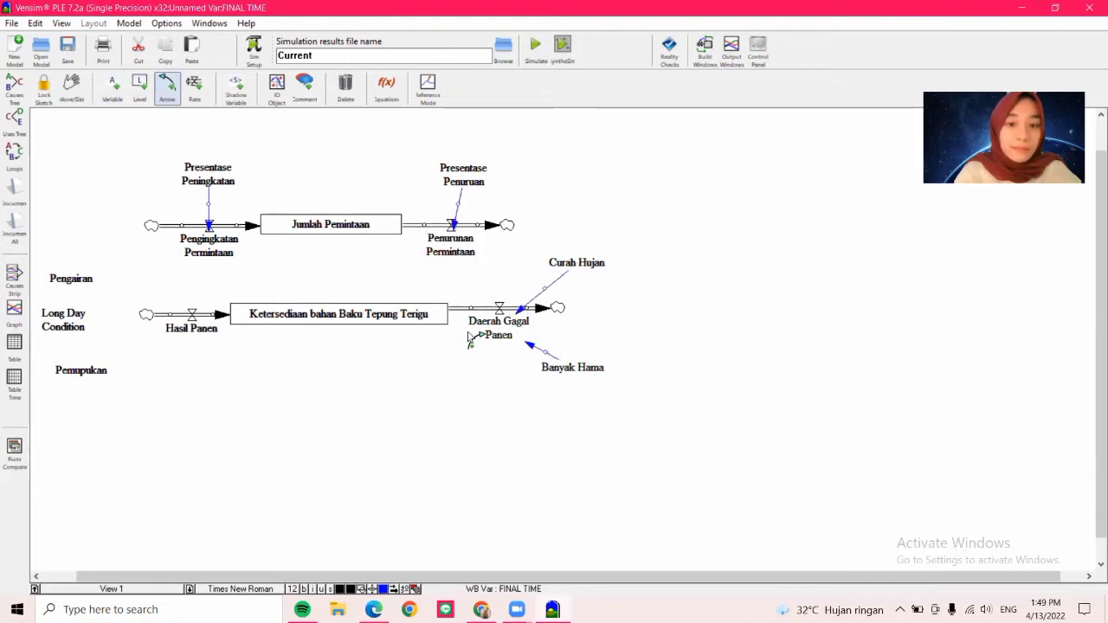
- Connect Pemupukan, Long Day Condition and Pengairan to the Hasil Panen rate with arrows
{"action": "left_click", "coordinate": [87, 372]}
{"action": "left_click", "coordinate": [173, 331]}
{"action": "left_click", "coordinate": [76, 325]}
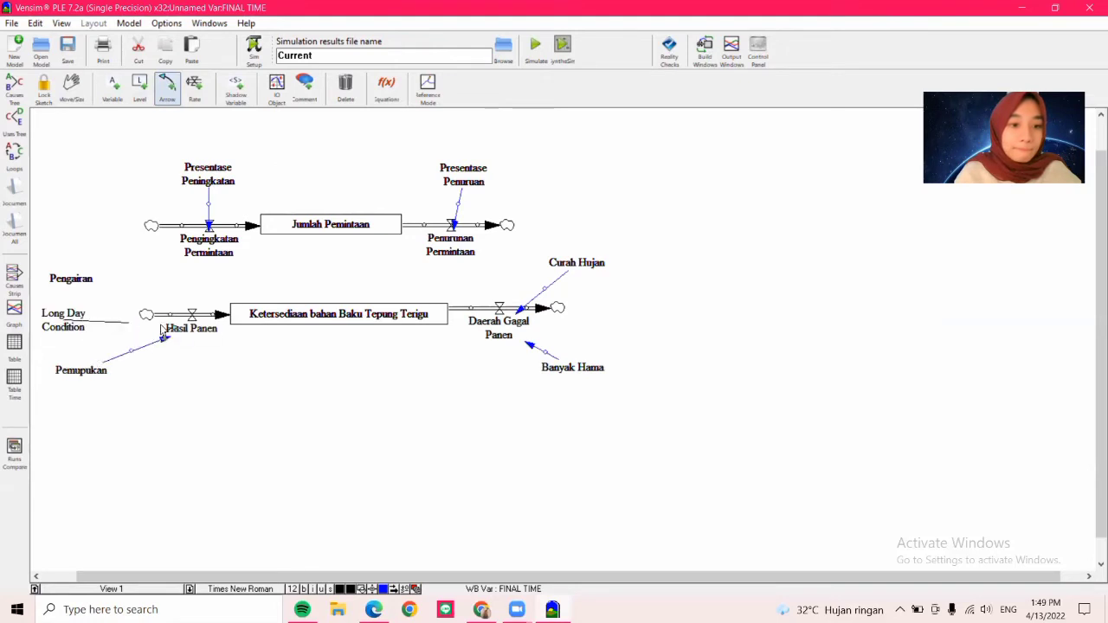
{"action": "left_click", "coordinate": [164, 328]}
{"action": "left_click", "coordinate": [71, 280]}
{"action": "left_click", "coordinate": [171, 323]}
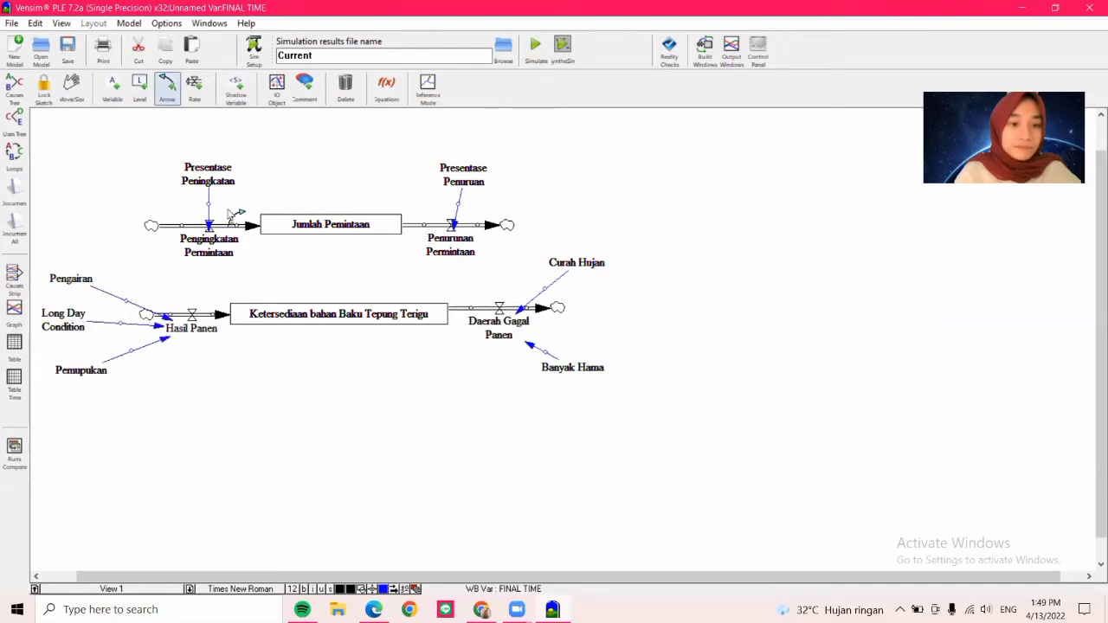
- Bend the straight arrows from all the auxiliary variables to their rates into smooth curves
{"action": "left_click_drag", "start_coordinate": [207, 204], "coordinate": [226, 201]}
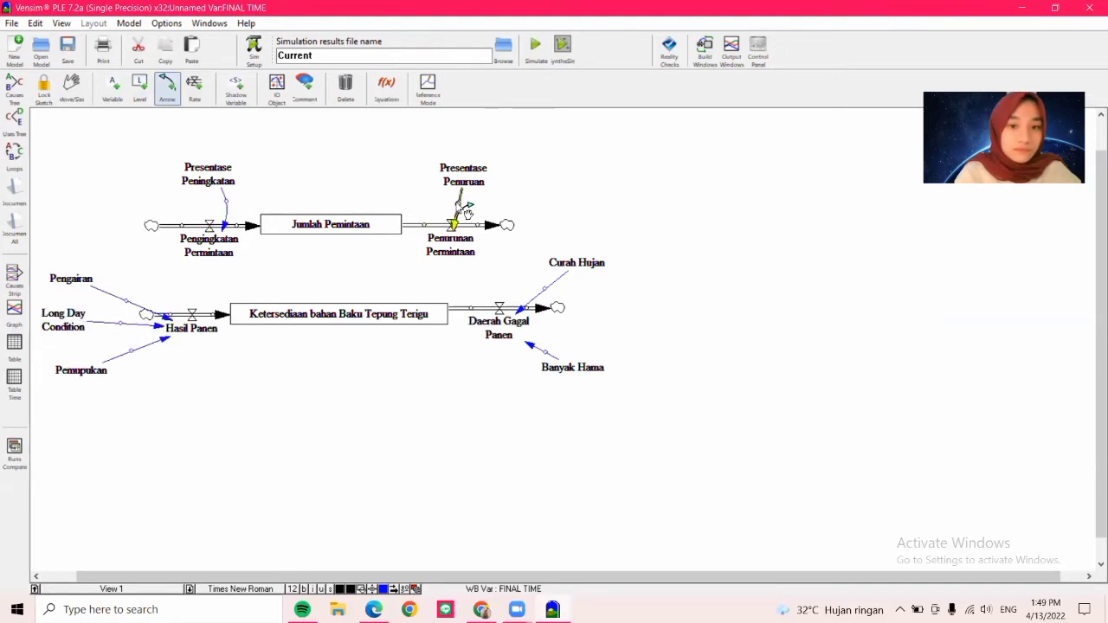
{"action": "left_click_drag", "start_coordinate": [465, 210], "coordinate": [438, 199]}
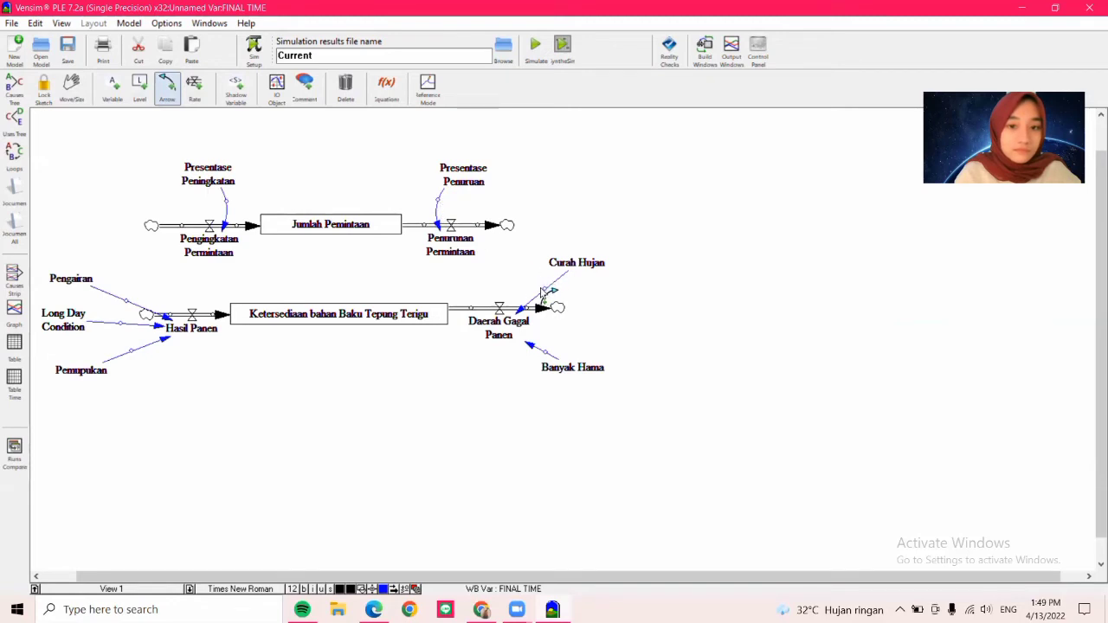
{"action": "left_click_drag", "start_coordinate": [542, 292], "coordinate": [524, 277]}
{"action": "left_click_drag", "start_coordinate": [549, 353], "coordinate": [565, 344]}
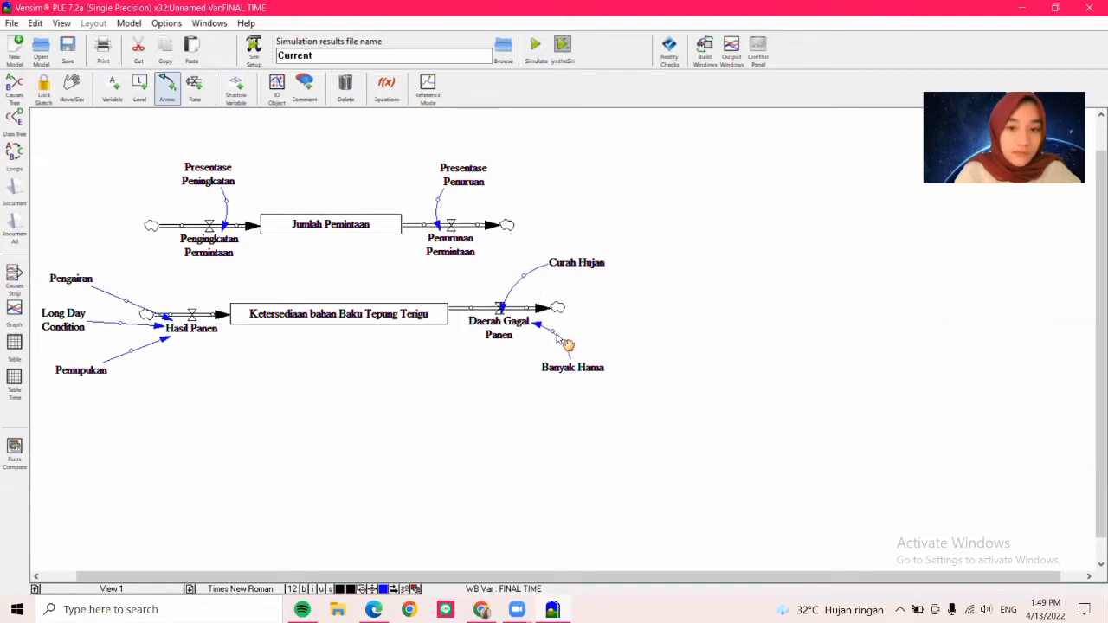
{"action": "mouse_move", "coordinate": [131, 351]}
{"action": "left_mouse_down"}
{"action": "mouse_move", "coordinate": [152, 364]}
{"action": "mouse_move", "coordinate": [120, 343]}
{"action": "left_mouse_up"}
{"action": "left_click", "coordinate": [125, 331]}
{"action": "left_click_drag", "start_coordinate": [128, 301], "coordinate": [137, 284]}
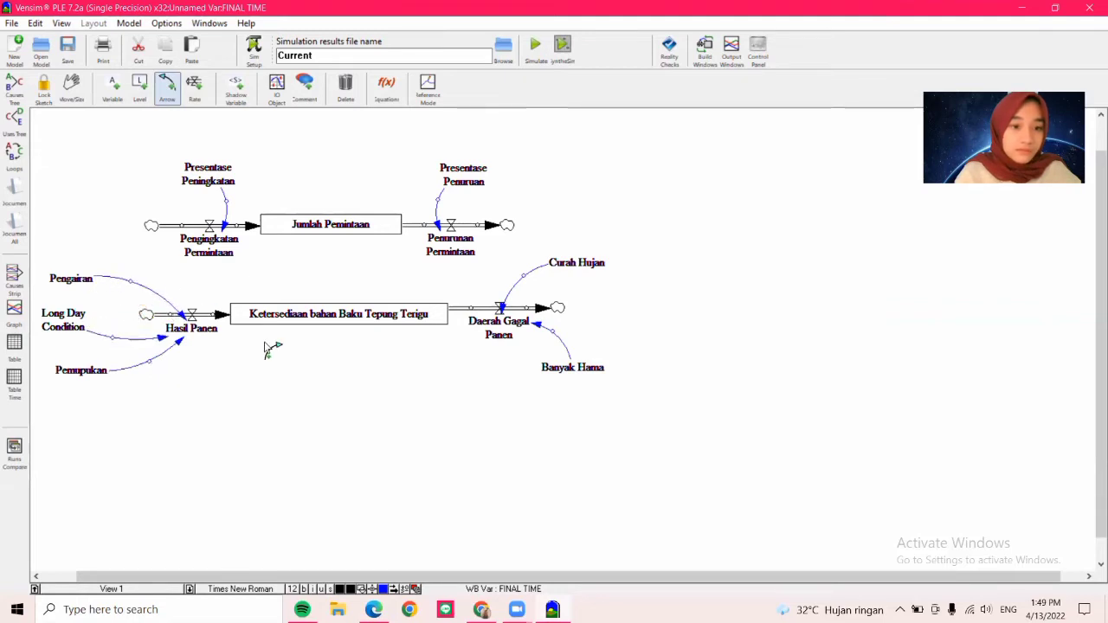
- Connect Jumlah Pemintaan to Ketersediaan bahan Baku Tepung Terigu with a curved arrow and lock the sketch
{"action": "left_click", "coordinate": [329, 240]}
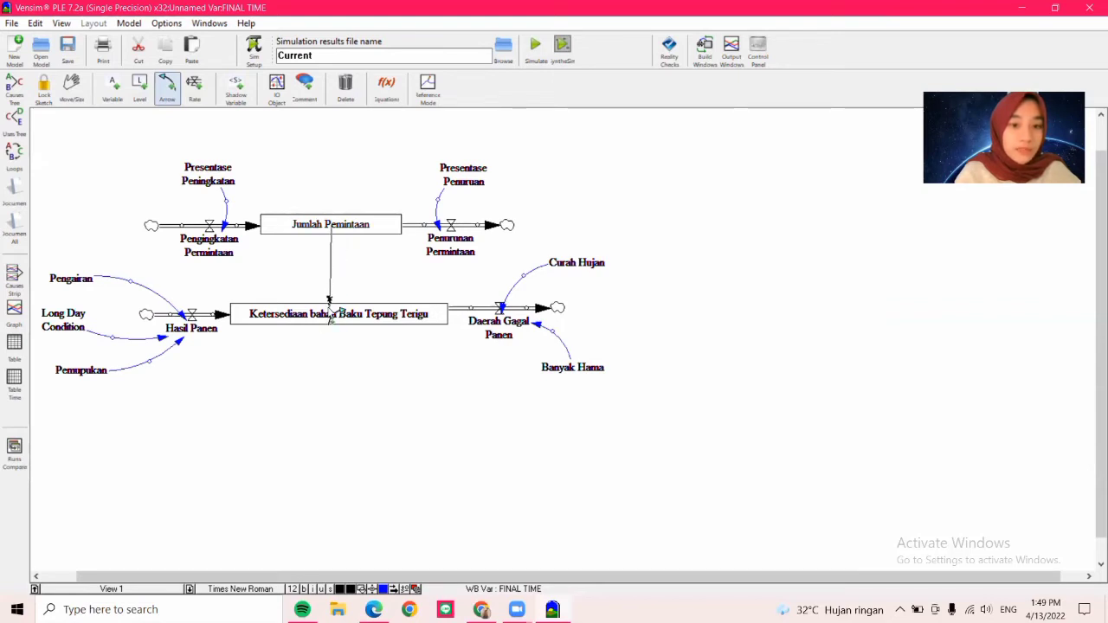
{"action": "left_click", "coordinate": [329, 313]}
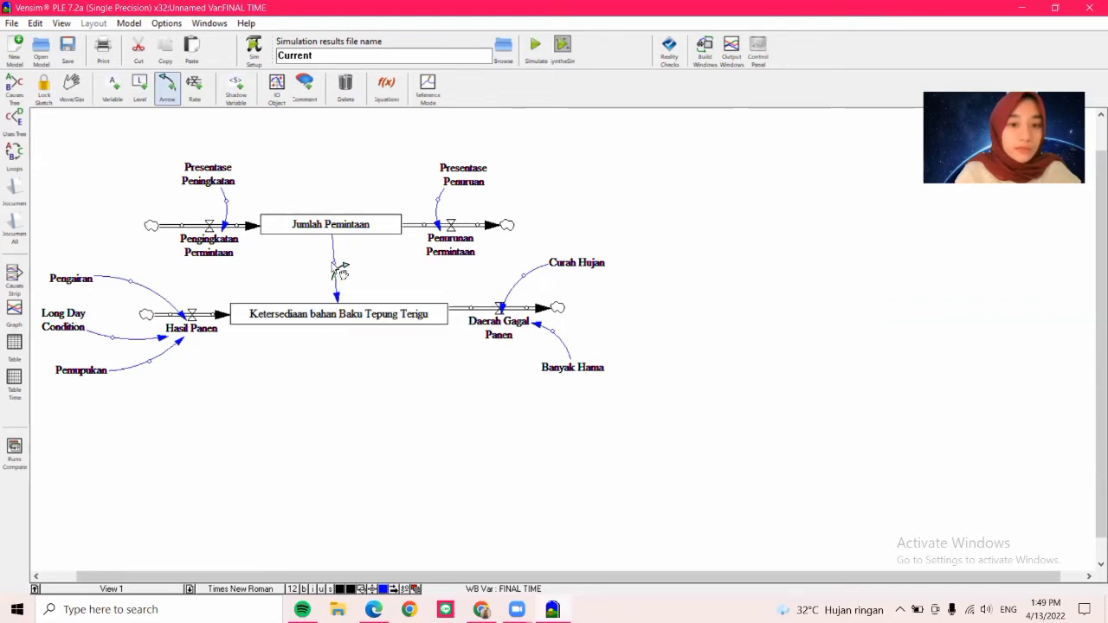
{"action": "left_click_drag", "start_coordinate": [341, 267], "coordinate": [319, 273]}
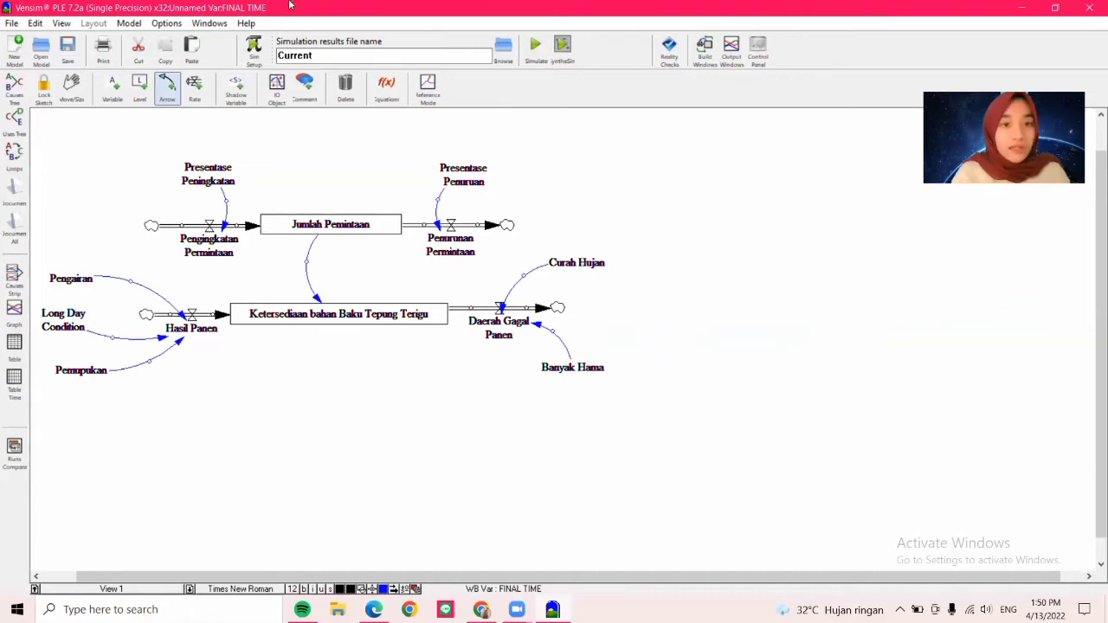
{"action": "key", "text": "1"}
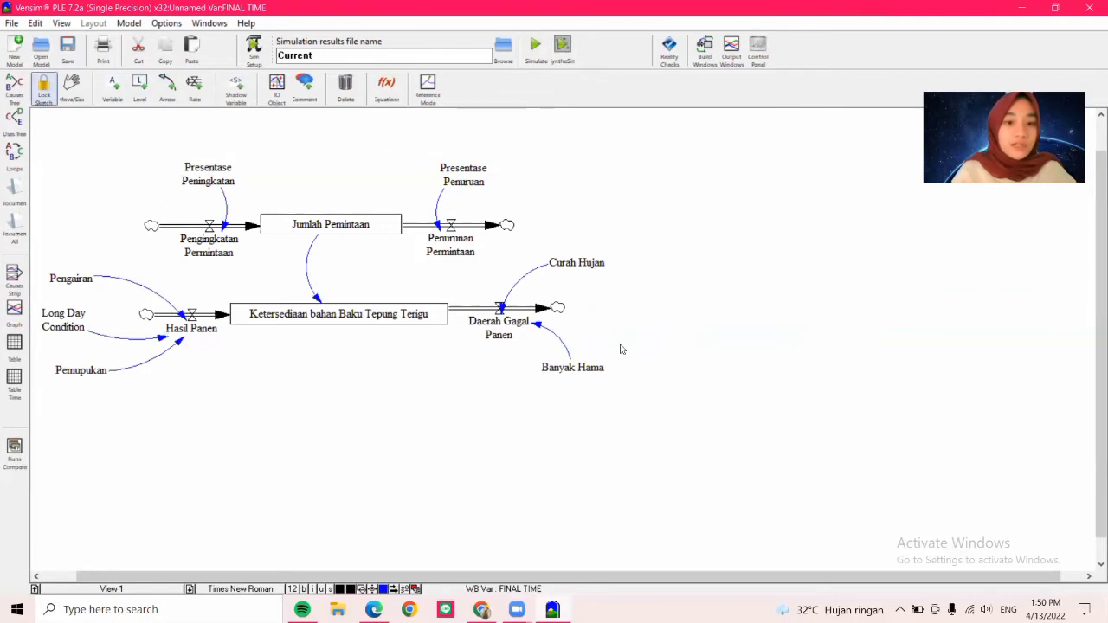
- Define the Pengairan variable with the unit ton and the equation 0.5*2000
{"action": "left_click", "coordinate": [387, 90]}
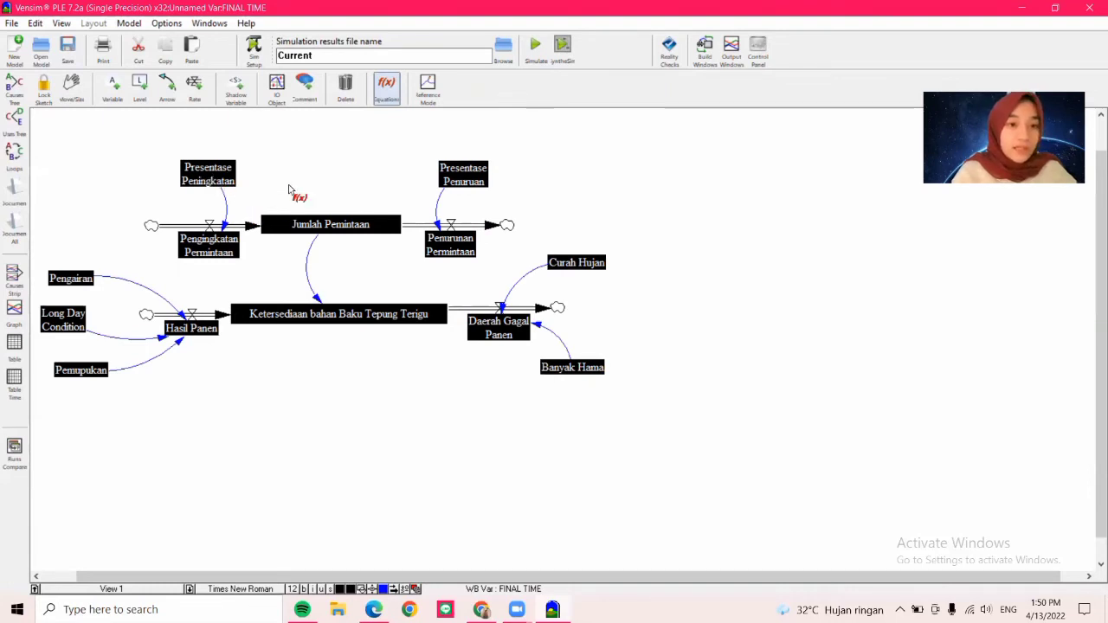
{"action": "left_click", "coordinate": [80, 283]}
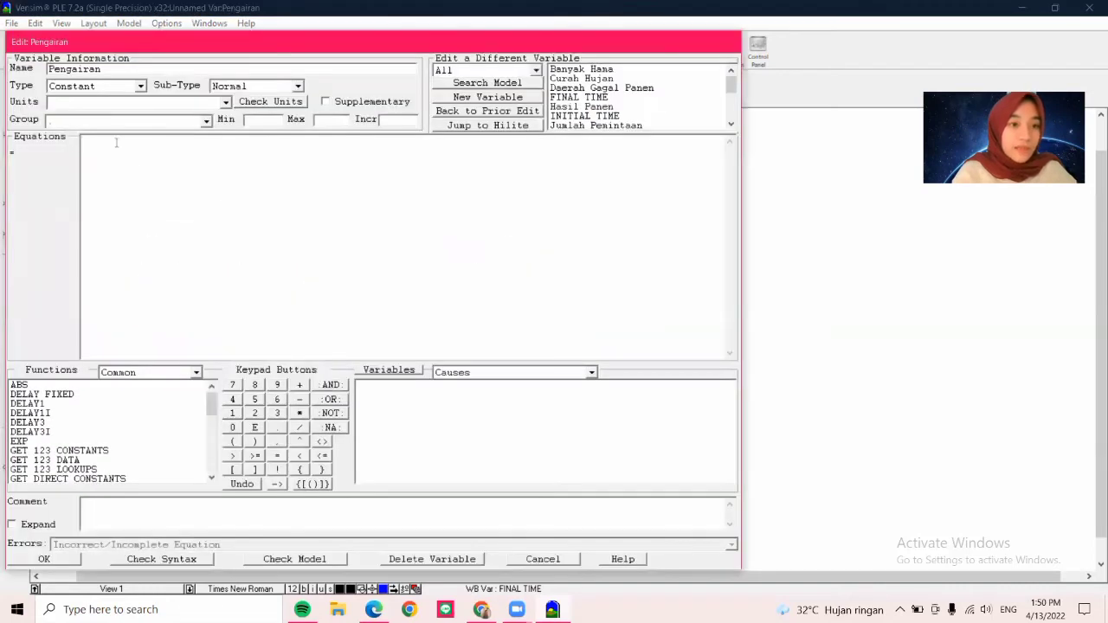
{"action": "left_click", "coordinate": [106, 102]}
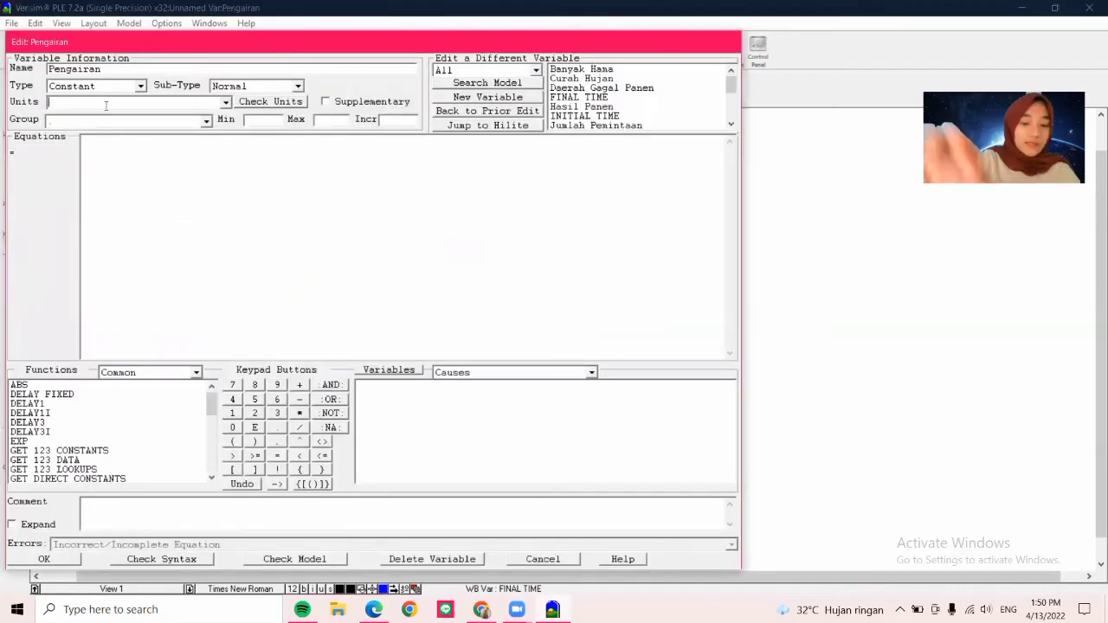
{"action": "type", "text": "ton"}
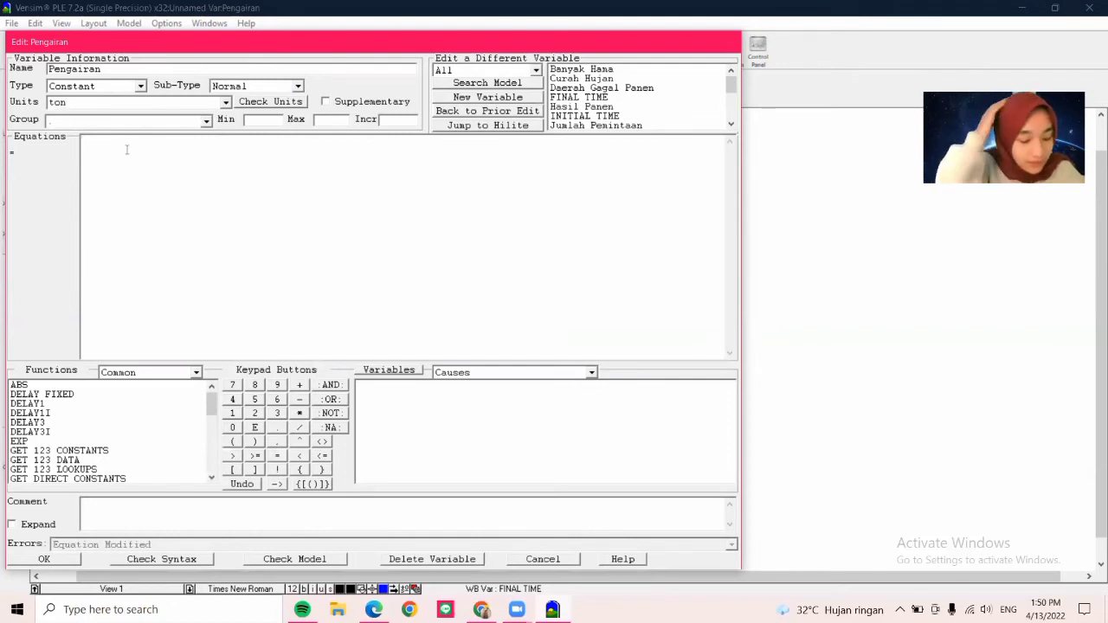
{"action": "key", "text": "BackSpace"}
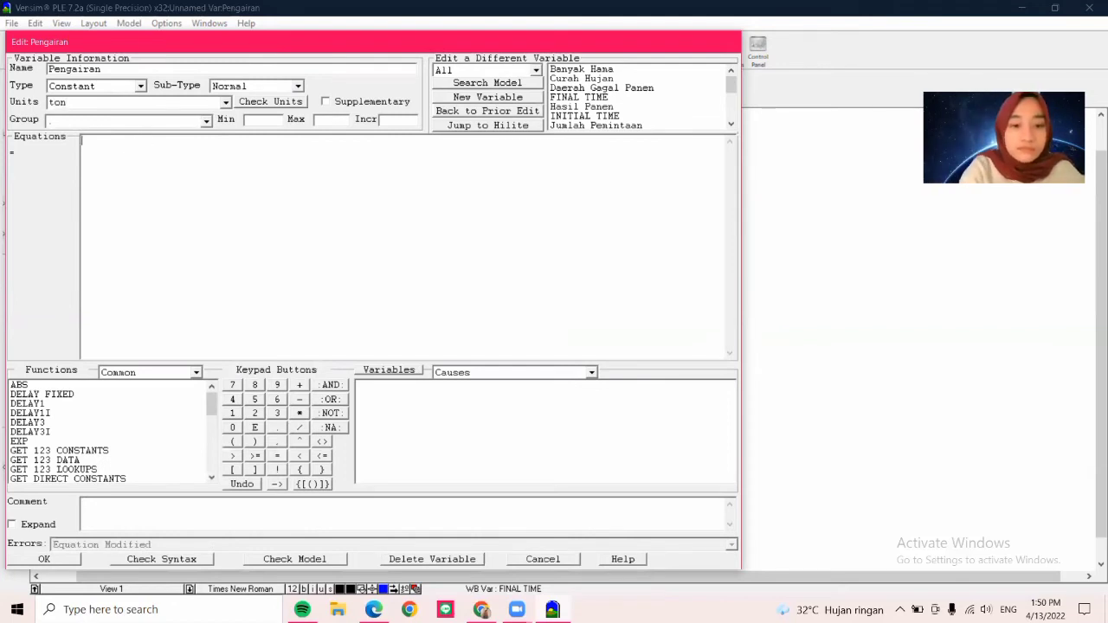
{"action": "left_click", "coordinate": [232, 428]}
{"action": "left_click", "coordinate": [277, 427]}
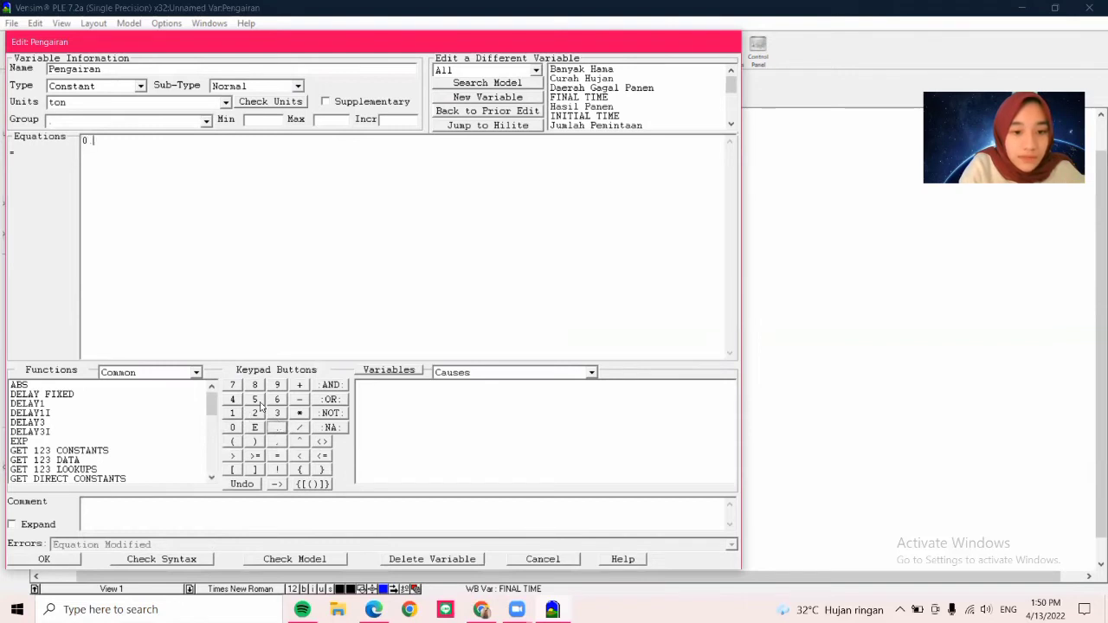
{"action": "left_click", "coordinate": [254, 399]}
{"action": "left_click", "coordinate": [299, 412]}
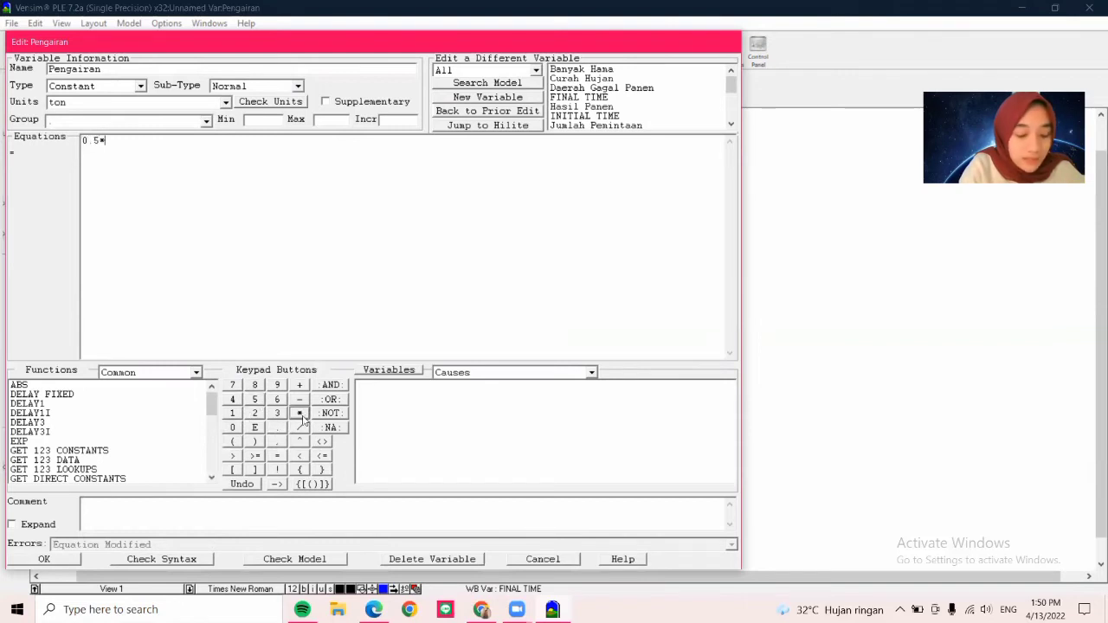
{"action": "left_click", "coordinate": [254, 412]}
{"action": "left_click", "coordinate": [232, 428]}
{"action": "left_click", "coordinate": [232, 428]}
{"action": "left_click", "coordinate": [232, 427]}
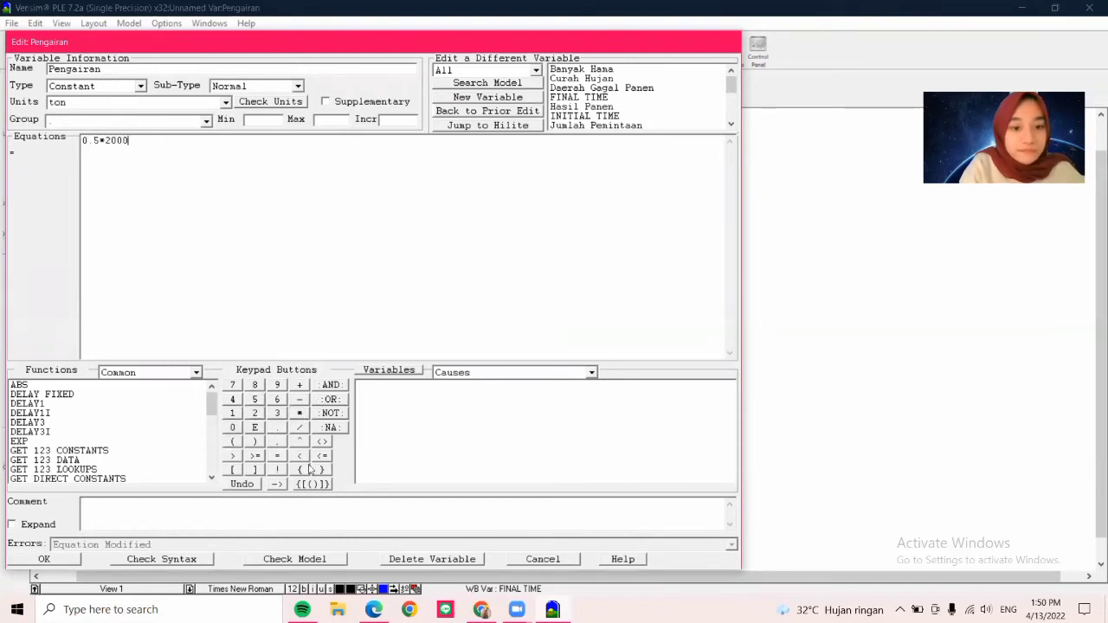
{"action": "left_click", "coordinate": [44, 559]}
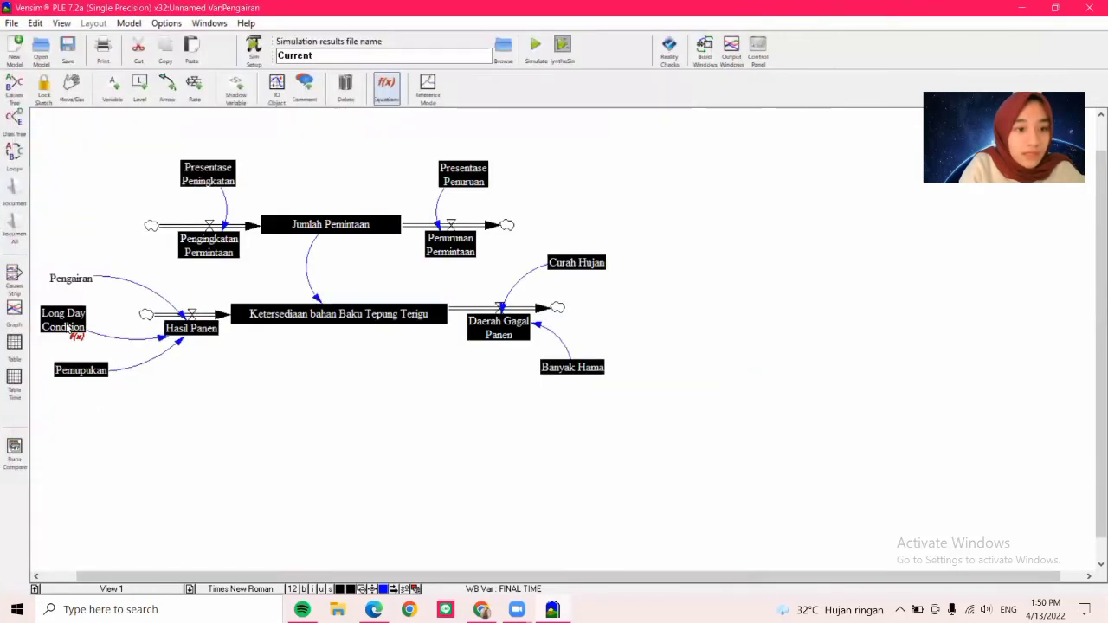
- Define the Long Day Condition variable with the unit ton and the equation 0.3*1000
{"action": "left_click", "coordinate": [65, 322]}
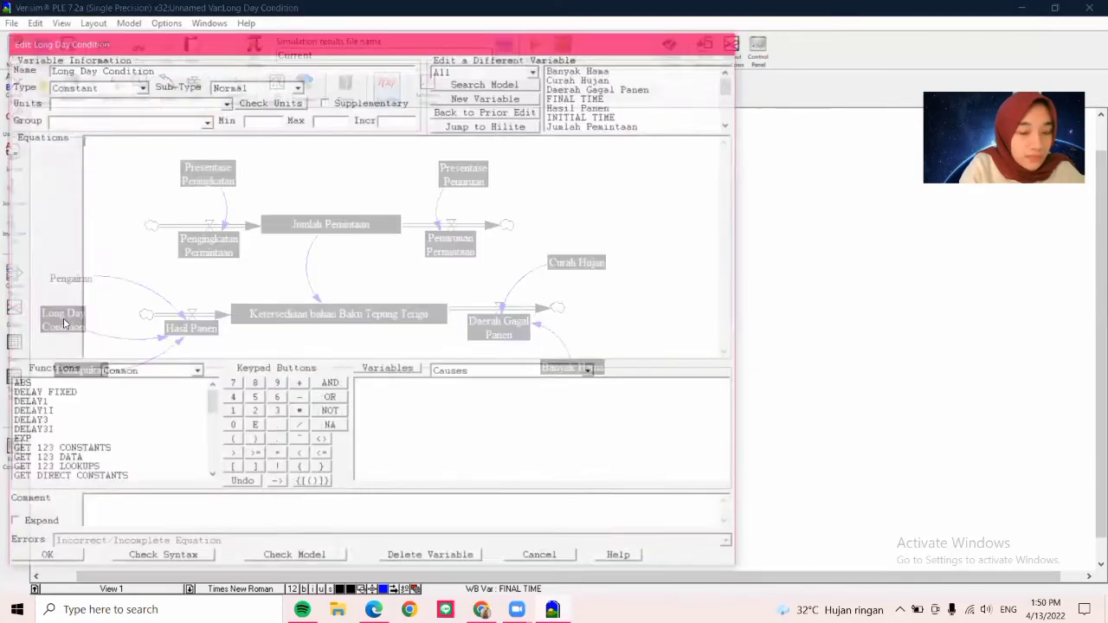
{"action": "left_click", "coordinate": [71, 103]}
{"action": "type", "text": "ton"}
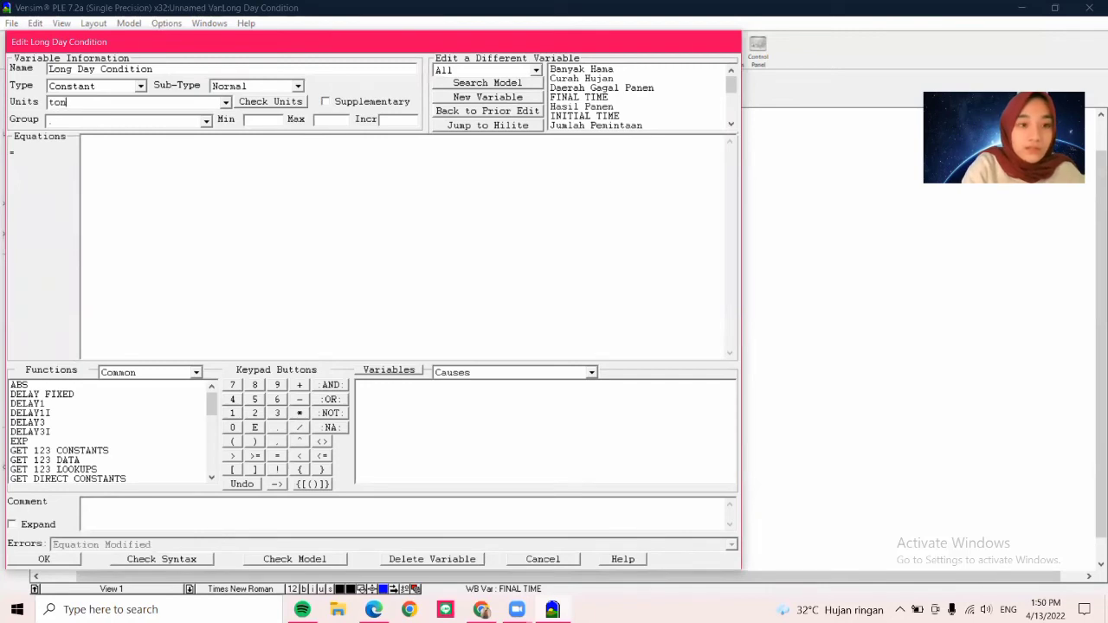
{"action": "left_click", "coordinate": [232, 428]}
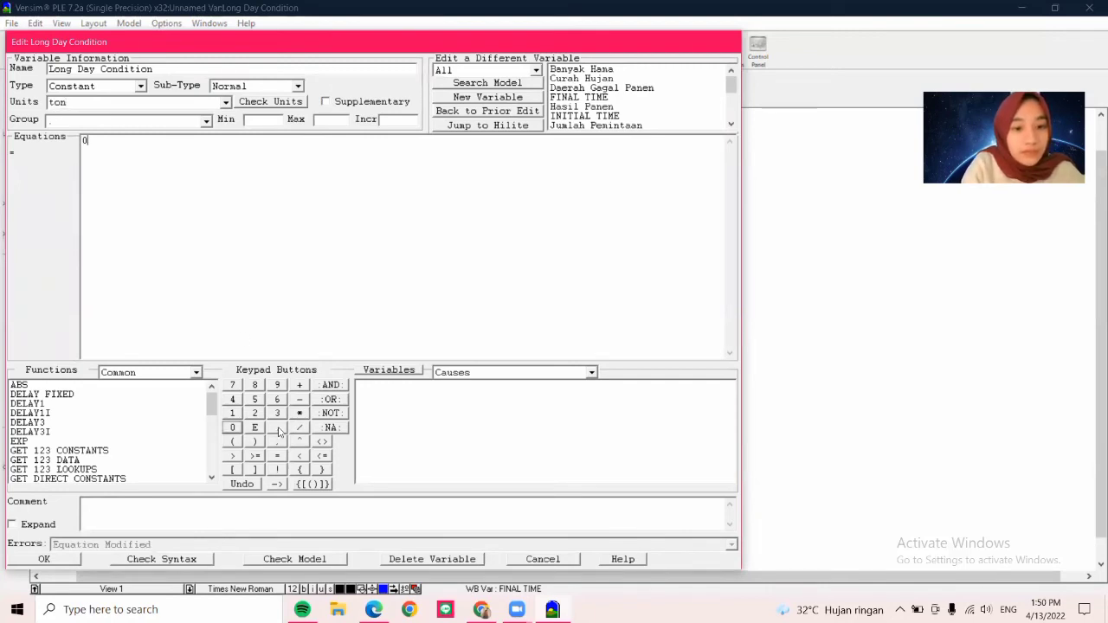
{"action": "left_click", "coordinate": [277, 428]}
{"action": "left_click", "coordinate": [277, 413]}
{"action": "left_click", "coordinate": [299, 413]}
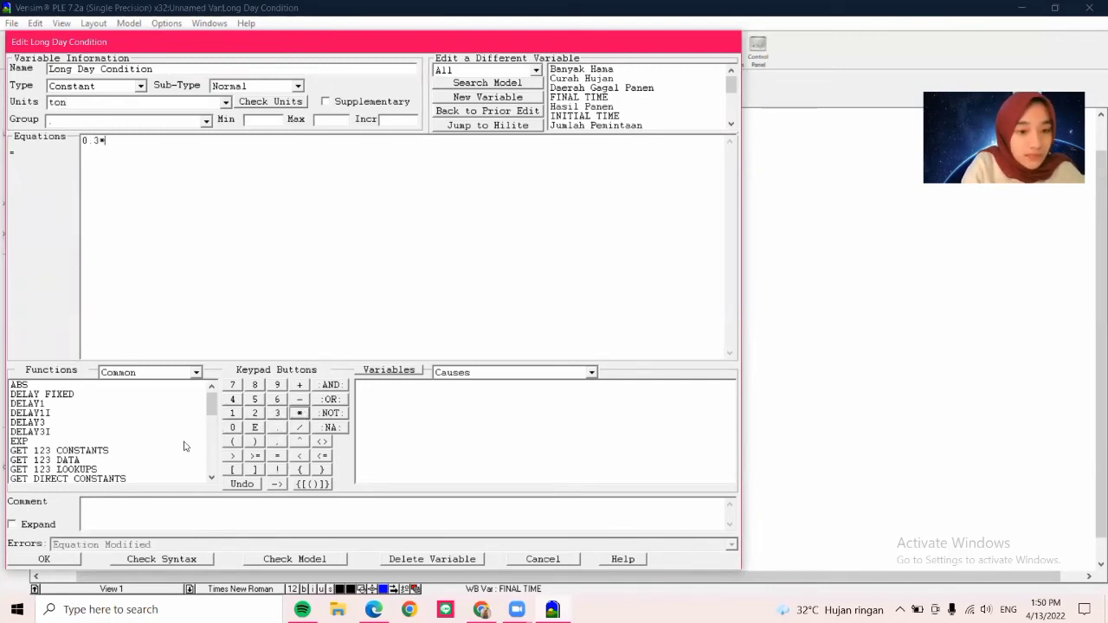
{"action": "left_click", "coordinate": [232, 413]}
{"action": "left_click", "coordinate": [231, 428]}
{"action": "left_click", "coordinate": [231, 427]}
{"action": "left_click", "coordinate": [232, 427]}
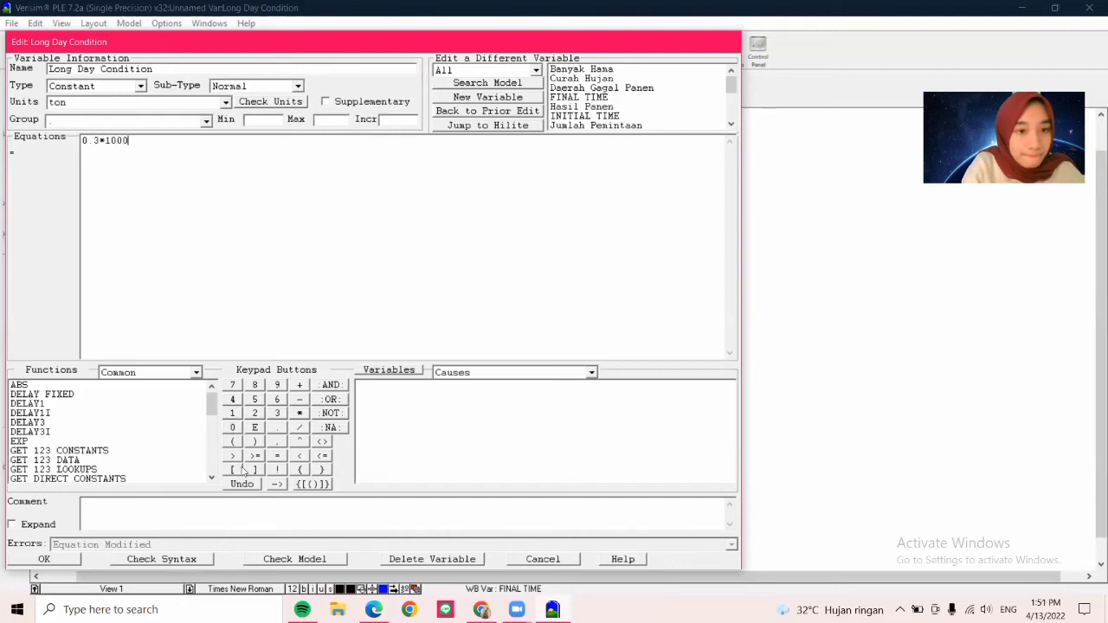
{"action": "left_click", "coordinate": [77, 560]}
- Define the Pemupukan variable with the unit ton and the equation 0.2*2000
{"action": "left_click", "coordinate": [93, 372]}
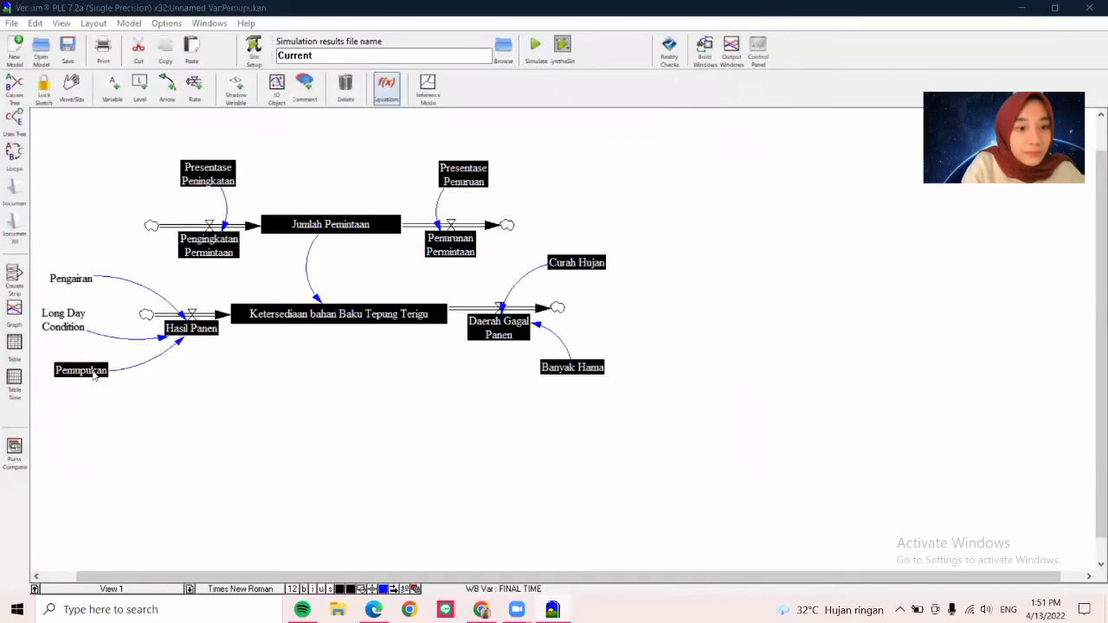
{"action": "type", "text": "ton"}
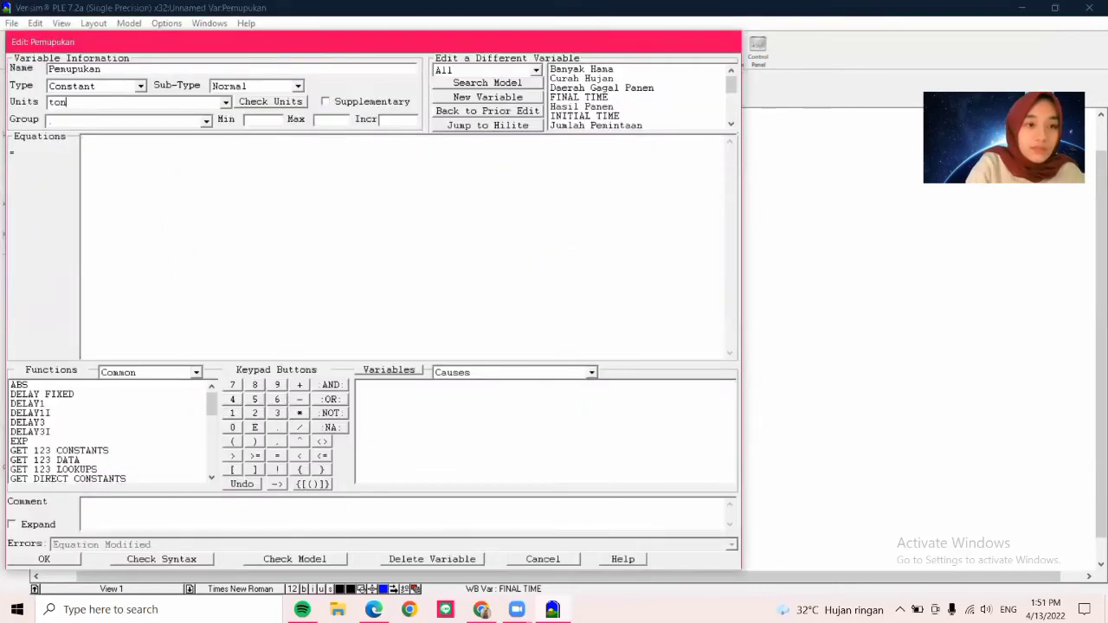
{"action": "key", "text": "ctrl+a"}
{"action": "left_click", "coordinate": [129, 143]}
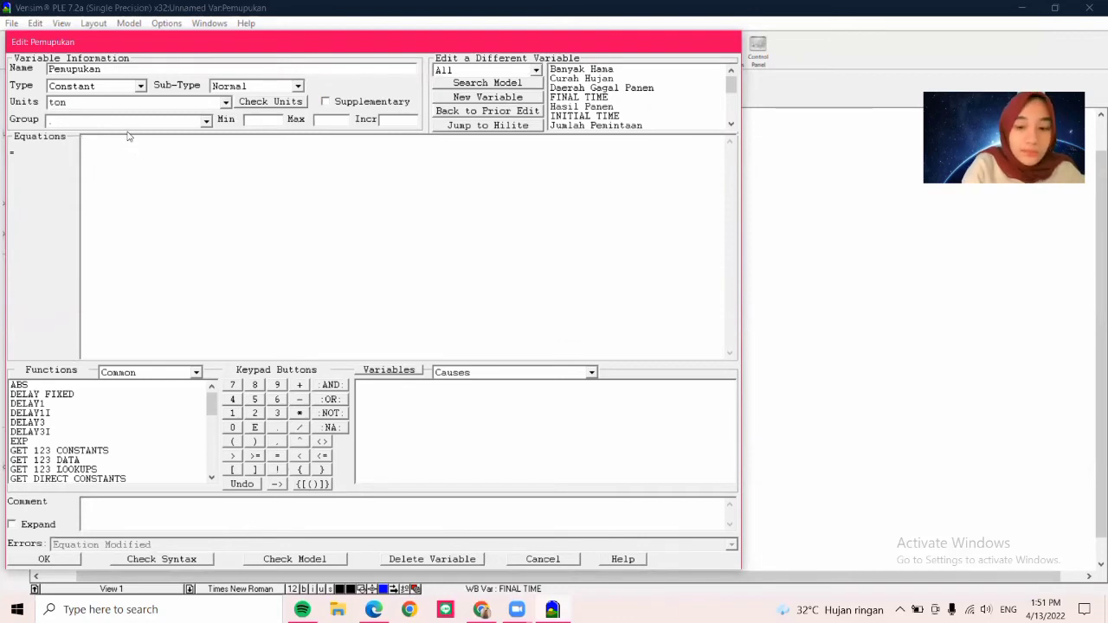
{"action": "left_click", "coordinate": [231, 428]}
{"action": "left_click", "coordinate": [277, 427]}
{"action": "left_click", "coordinate": [254, 413]}
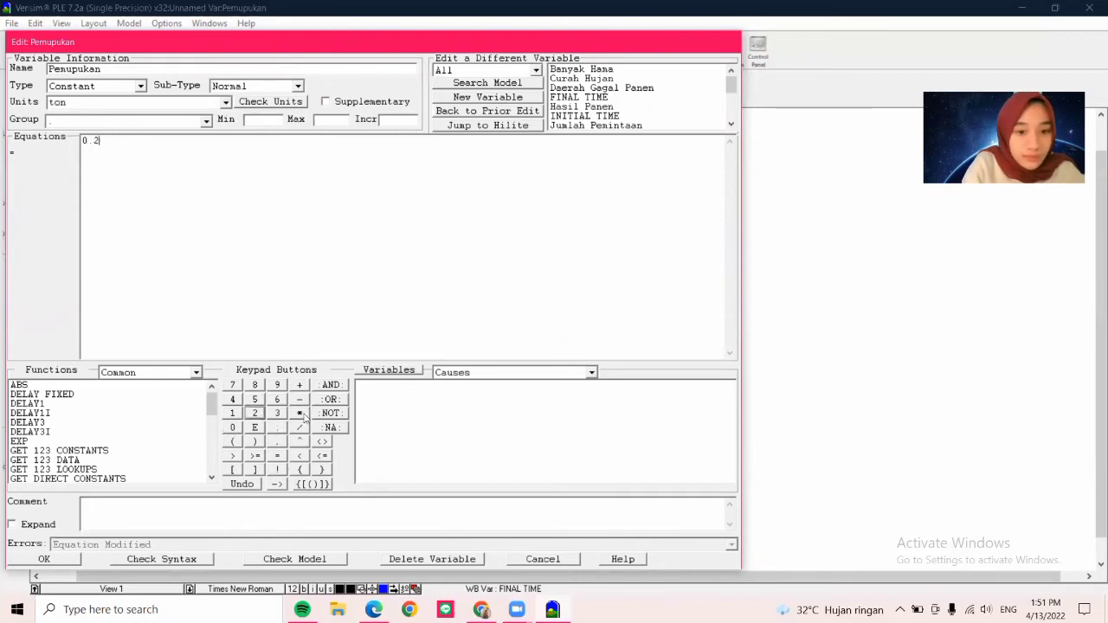
{"action": "left_click", "coordinate": [299, 413]}
{"action": "left_click", "coordinate": [255, 412]}
{"action": "left_click", "coordinate": [232, 427]}
{"action": "left_click", "coordinate": [232, 428]}
{"action": "left_click", "coordinate": [231, 427]}
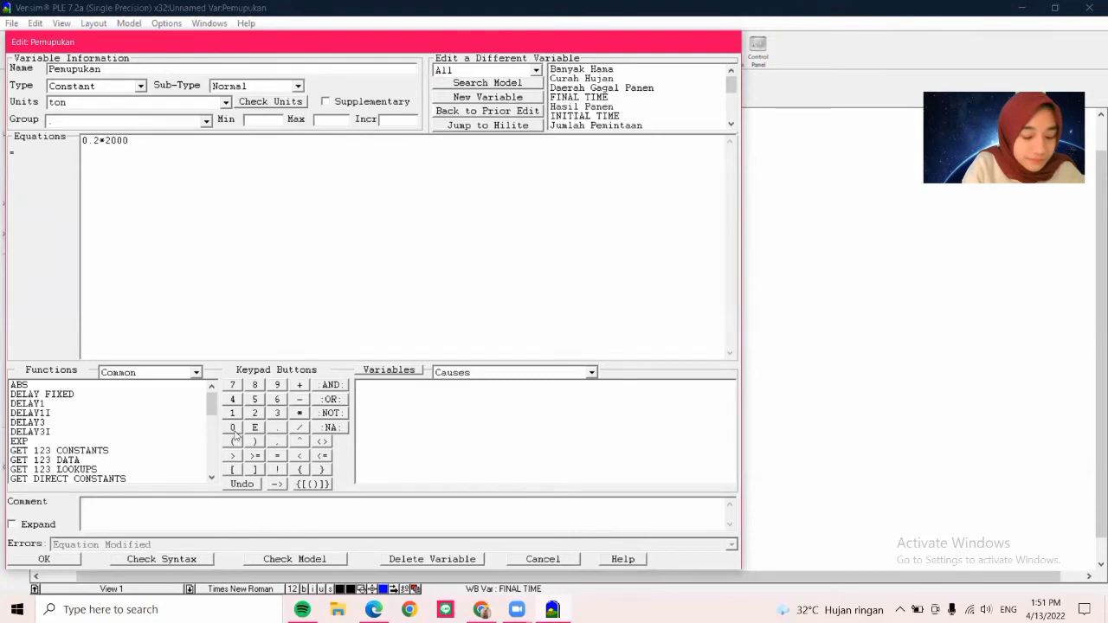
{"action": "left_click", "coordinate": [57, 558]}
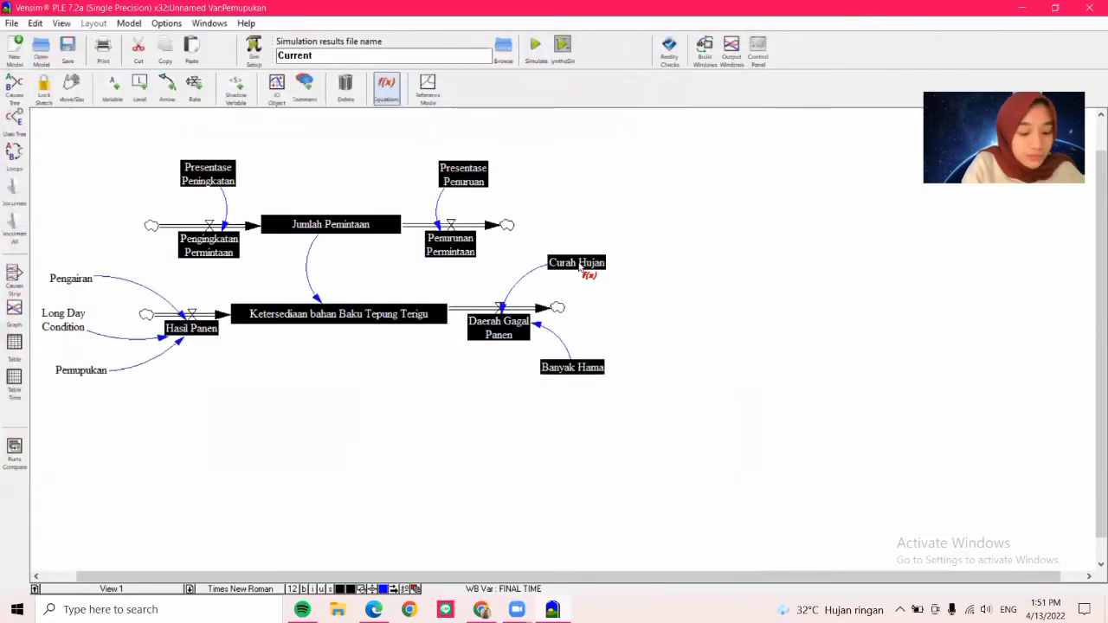
- Define the Curah Hujan variable with the unit ton and the equation 0.4*250
{"action": "left_click", "coordinate": [578, 264]}
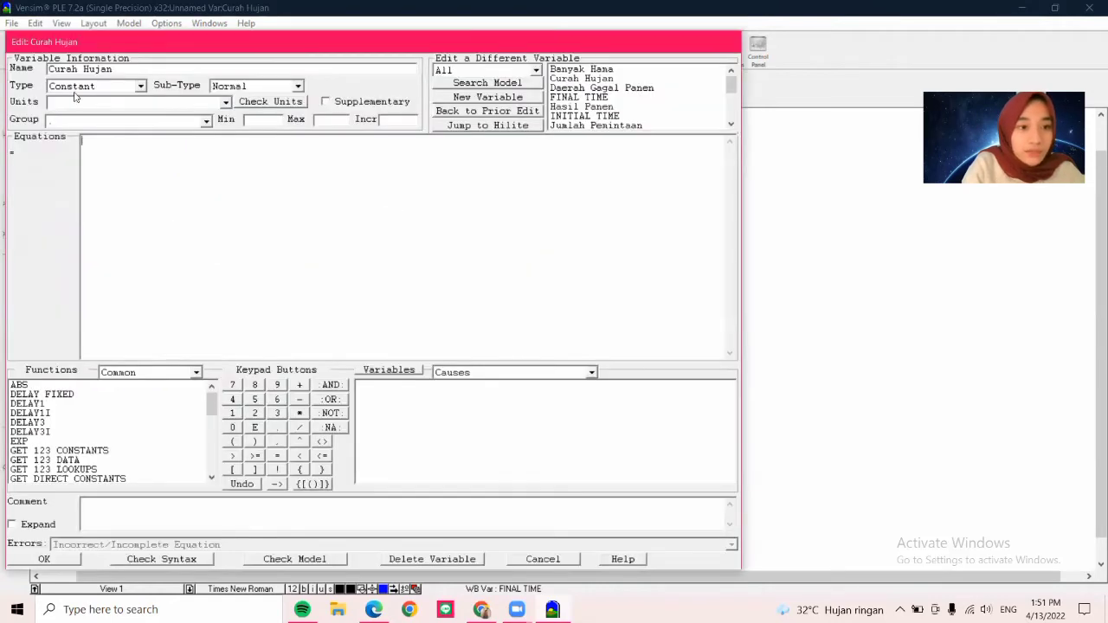
{"action": "type", "text": "ton"}
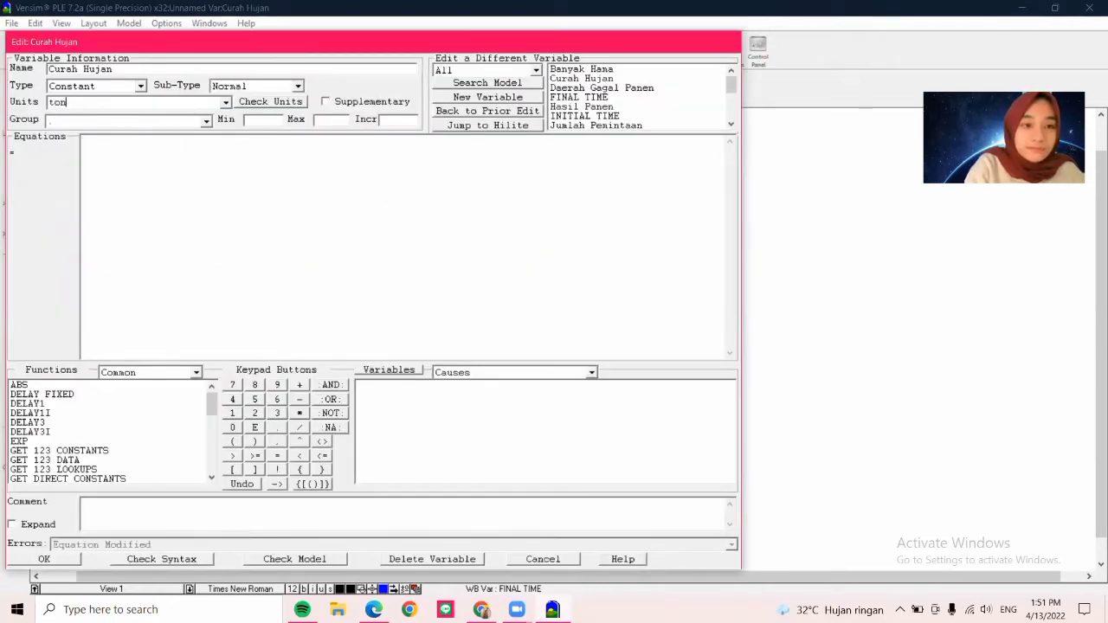
{"action": "left_click", "coordinate": [89, 150]}
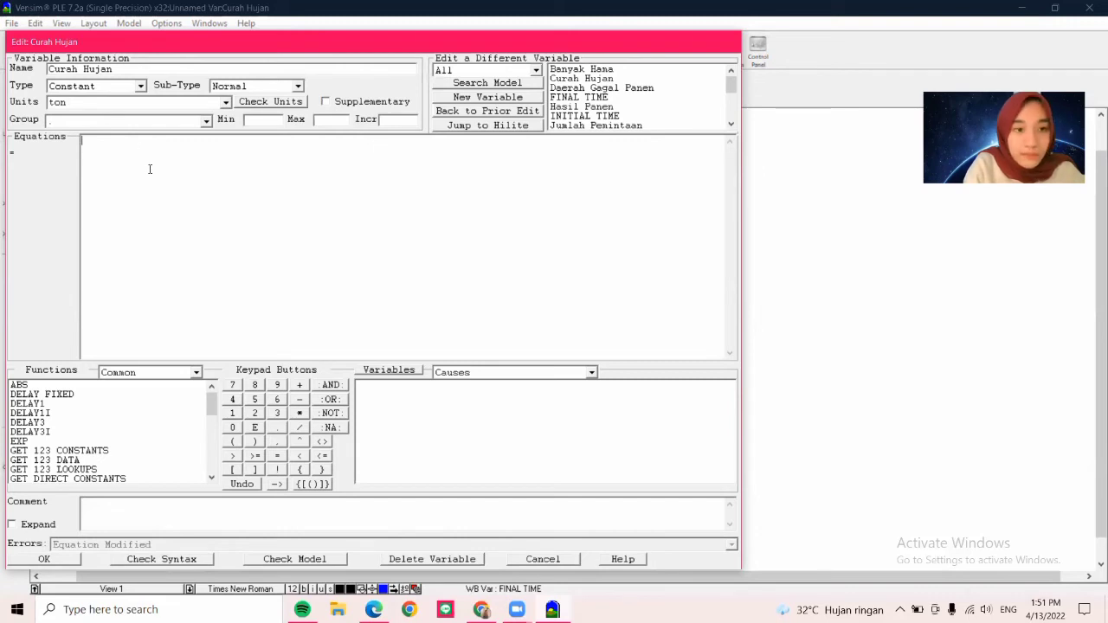
{"action": "left_click", "coordinate": [234, 429]}
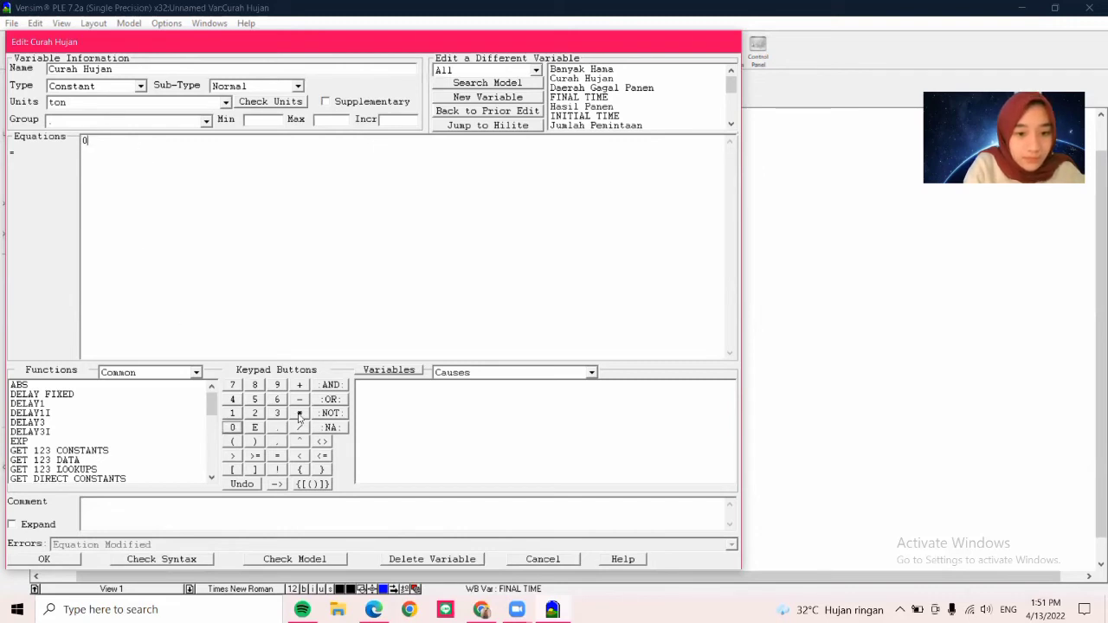
{"action": "left_click", "coordinate": [298, 412]}
{"action": "left_click", "coordinate": [233, 400]}
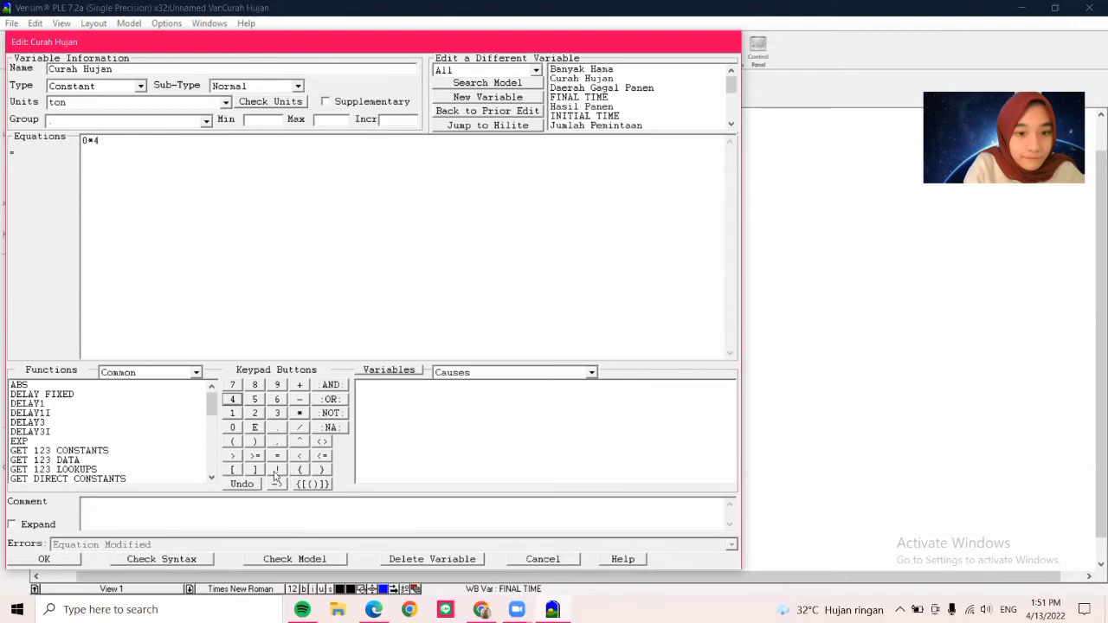
{"action": "left_click", "coordinate": [277, 428]}
{"action": "left_click", "coordinate": [231, 399]}
{"action": "left_click", "coordinate": [299, 413]}
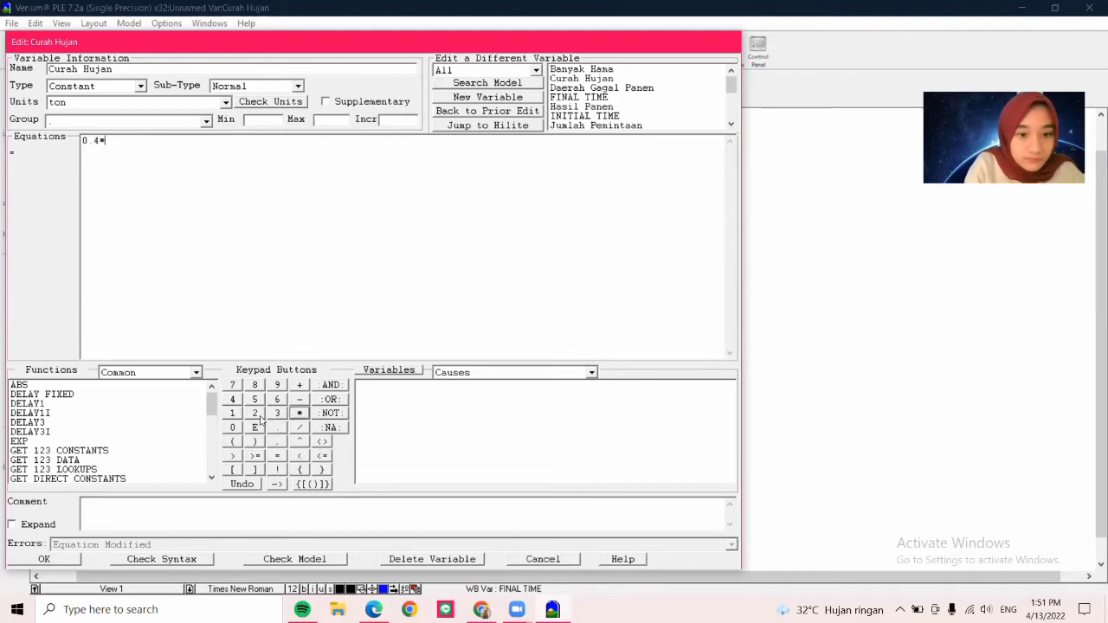
{"action": "left_click", "coordinate": [255, 413]}
{"action": "left_click", "coordinate": [255, 399]}
{"action": "left_click", "coordinate": [232, 427]}
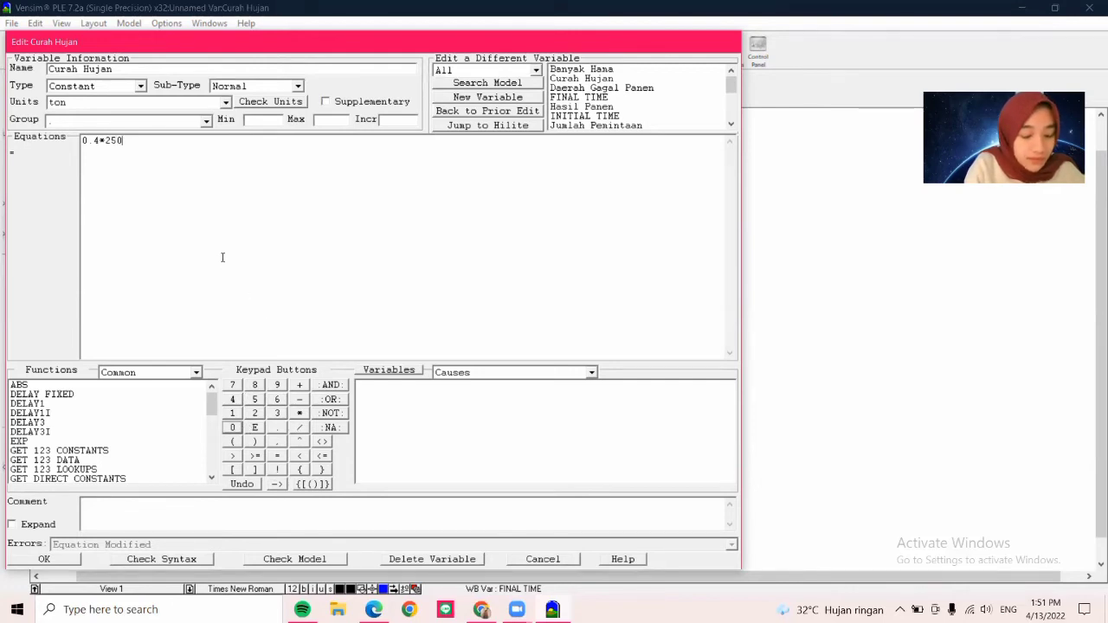
{"action": "left_click", "coordinate": [44, 558]}
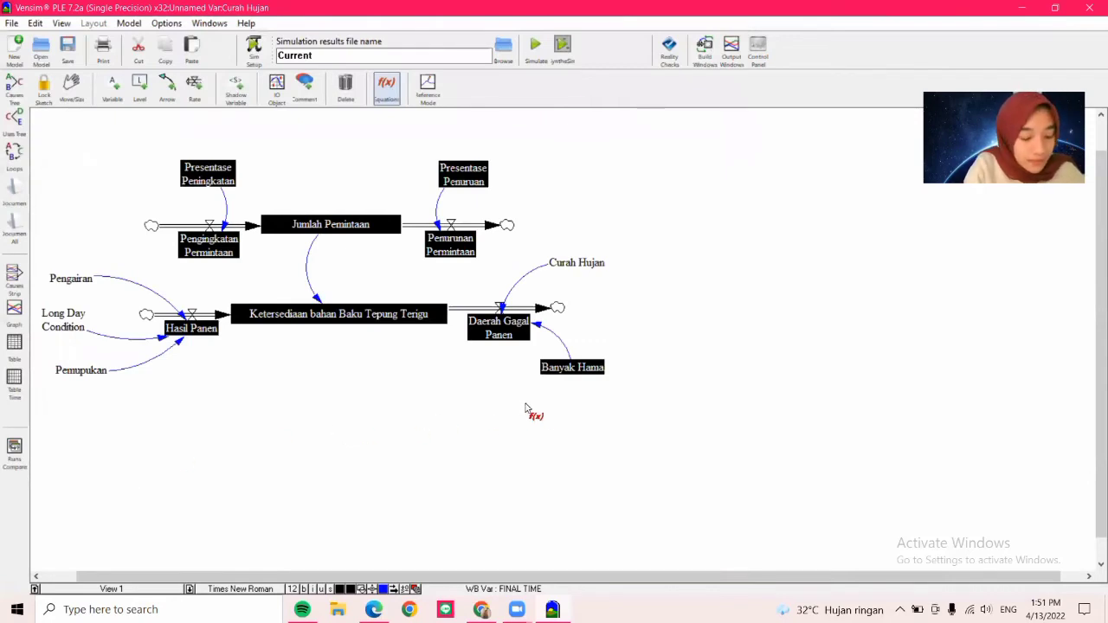
- Define the Banyak Hama variable with the unit ton and the equation 0.6*250
{"action": "left_click", "coordinate": [561, 370]}
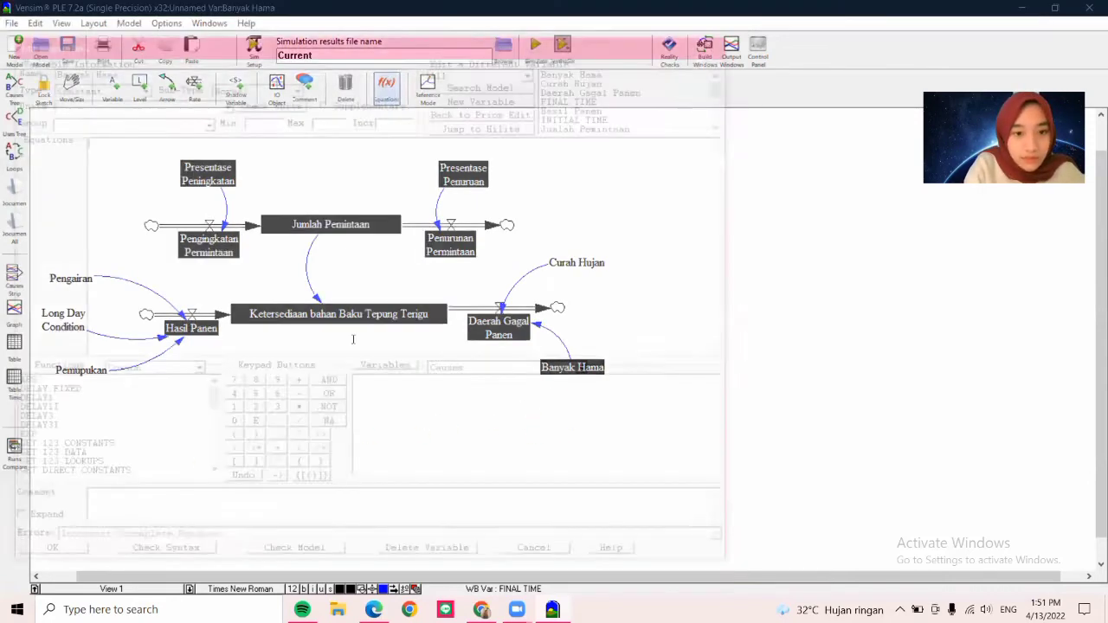
{"action": "left_click", "coordinate": [232, 427]}
{"action": "left_click", "coordinate": [277, 427]}
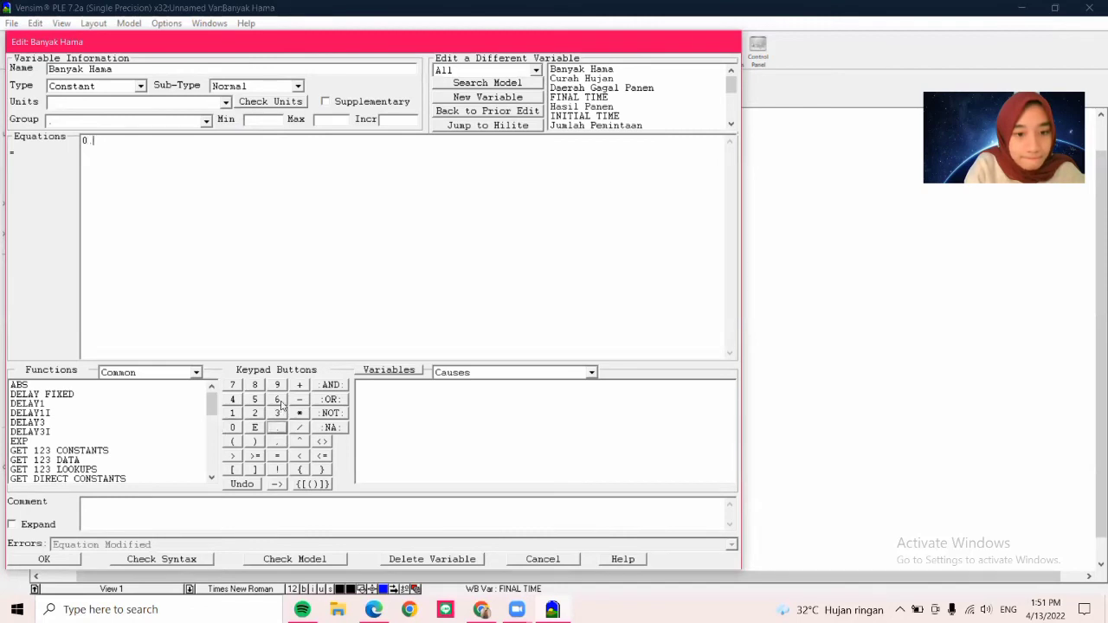
{"action": "left_click", "coordinate": [277, 399]}
{"action": "left_click", "coordinate": [299, 412]}
{"action": "left_click", "coordinate": [254, 413]}
{"action": "left_click", "coordinate": [254, 399]}
{"action": "left_click", "coordinate": [232, 427]}
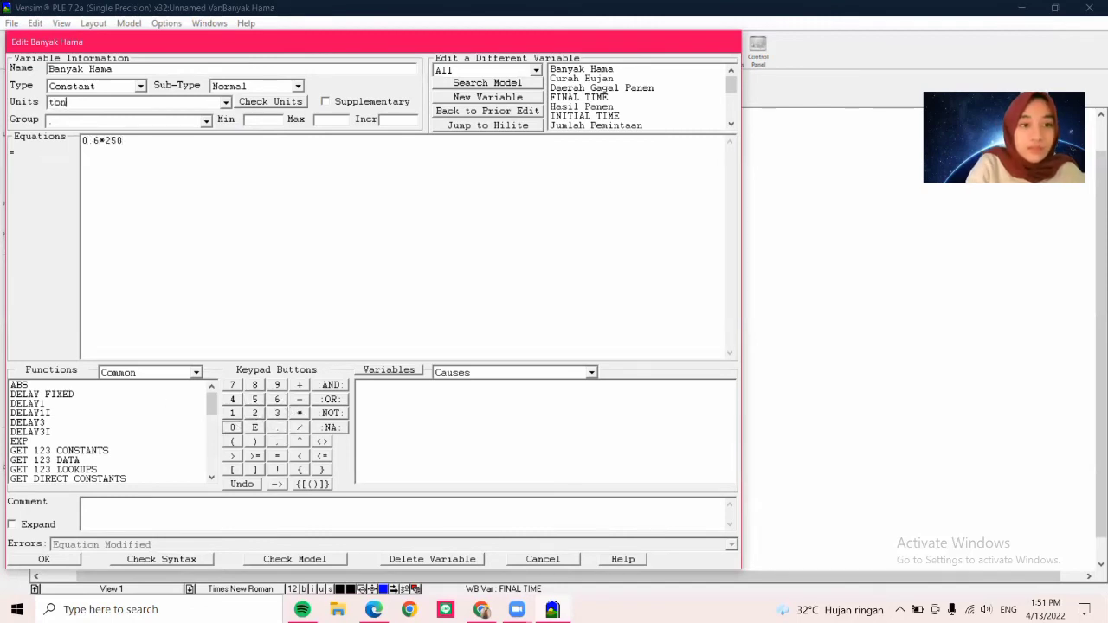
{"action": "left_click", "coordinate": [48, 558]}
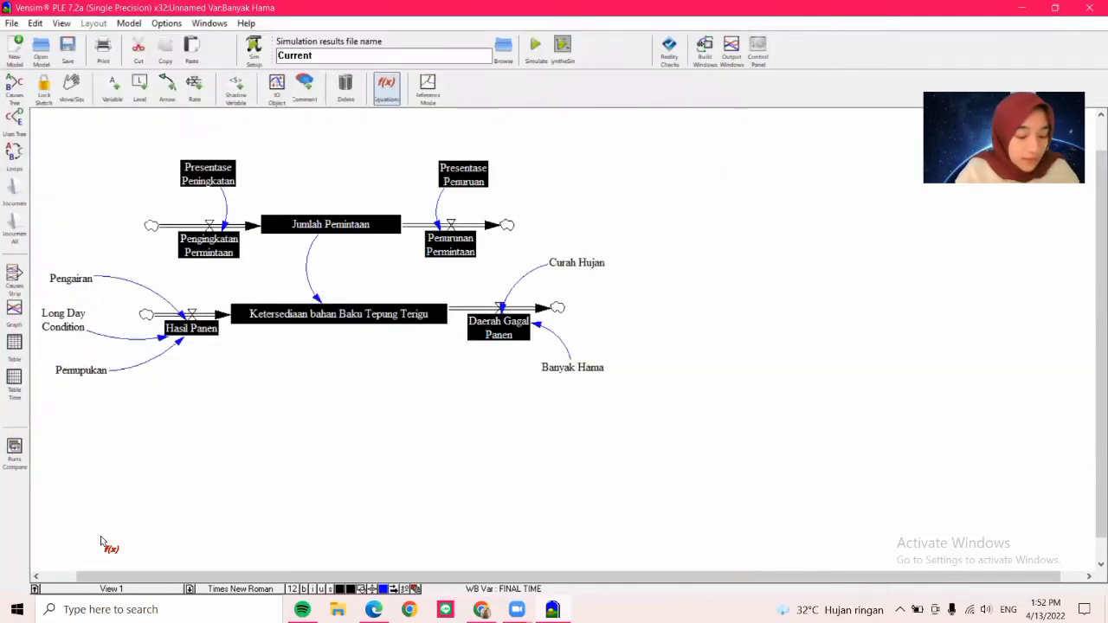
- Define the Presentase Peningkatan variable with the unit persen and the equation 0.1
{"action": "left_click", "coordinate": [212, 183]}
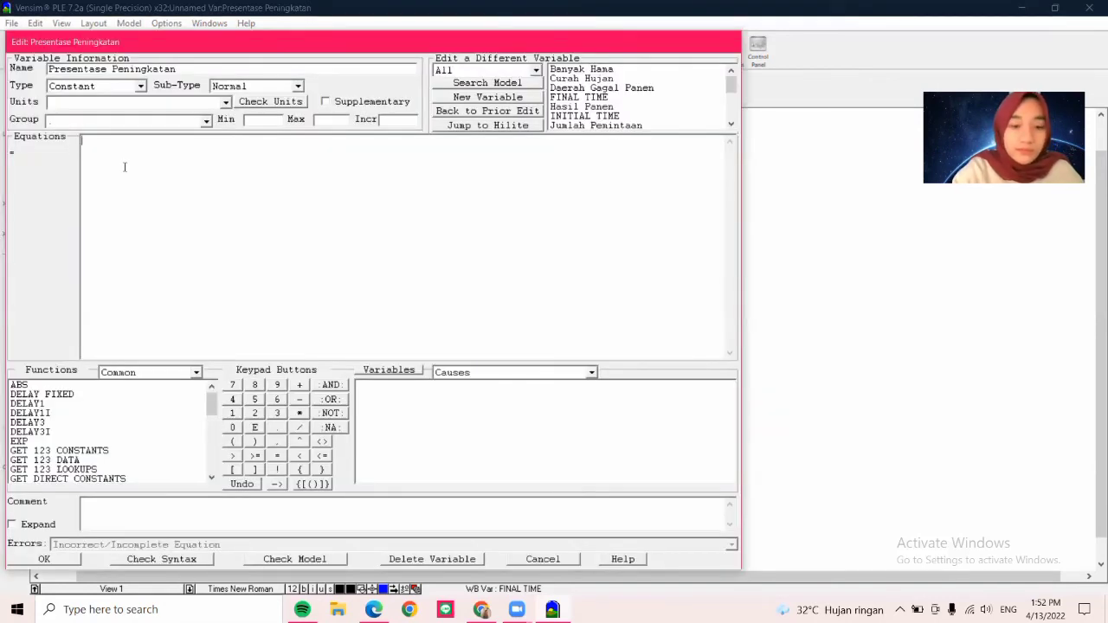
{"action": "left_click", "coordinate": [231, 427]}
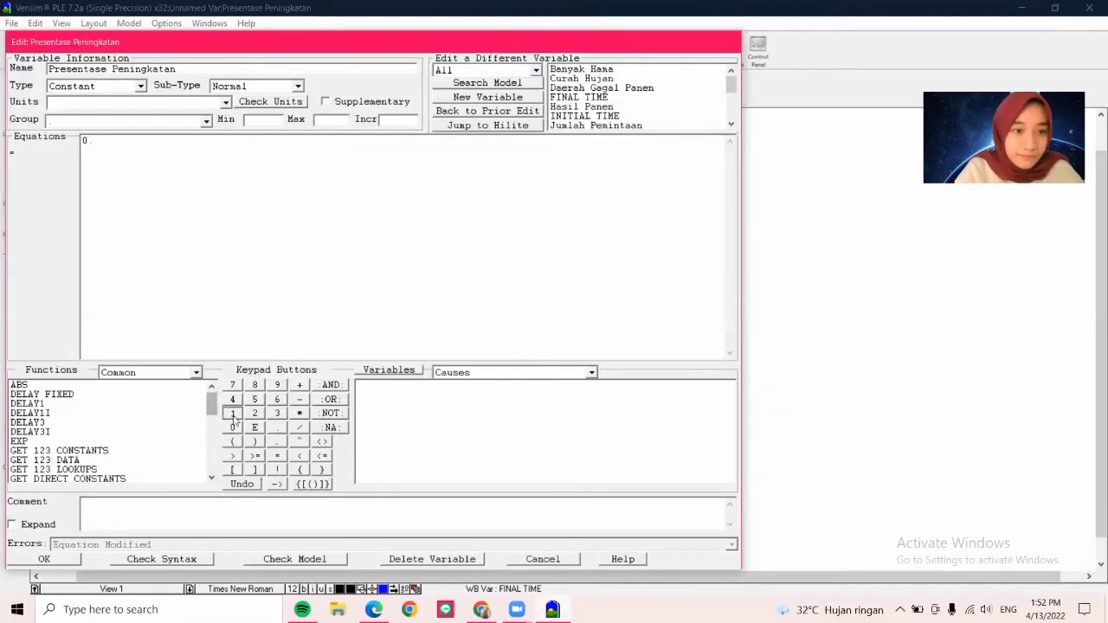
{"action": "left_click", "coordinate": [232, 414]}
{"action": "type", "text": "persen"}
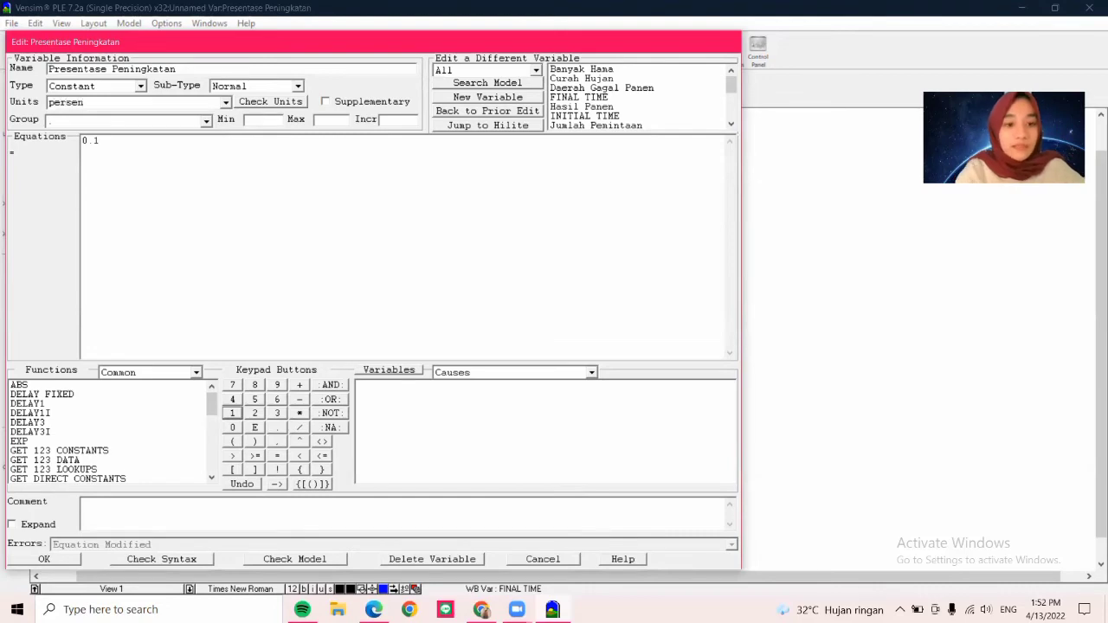
{"action": "left_click", "coordinate": [56, 559]}
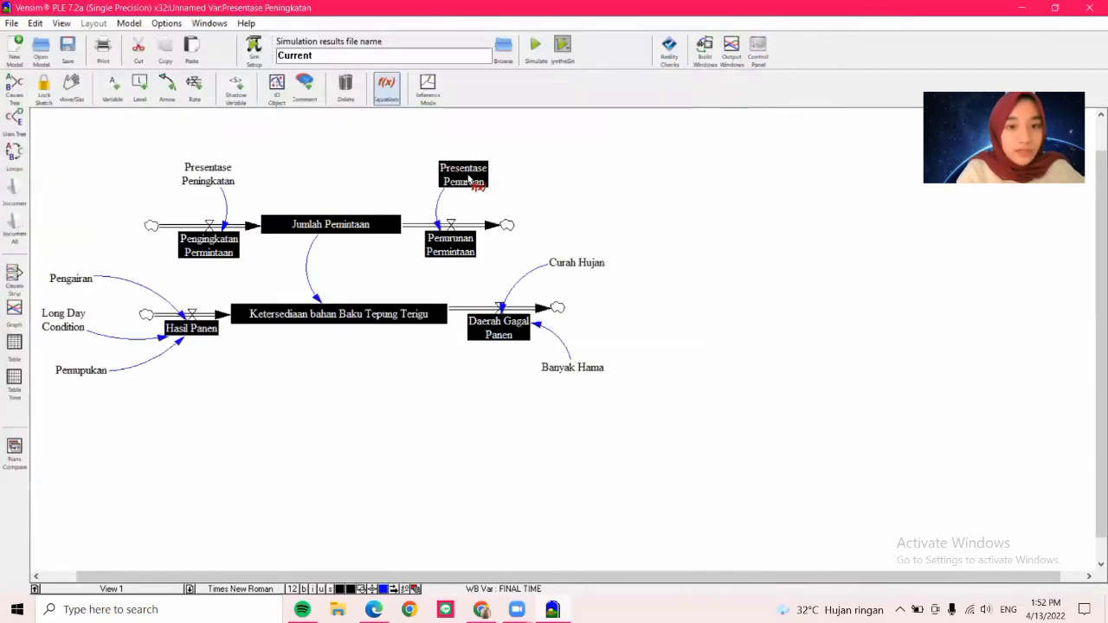
- Define the Presentase Penuruan variable with the unit persen and the equation 0.5
{"action": "left_click", "coordinate": [469, 173]}
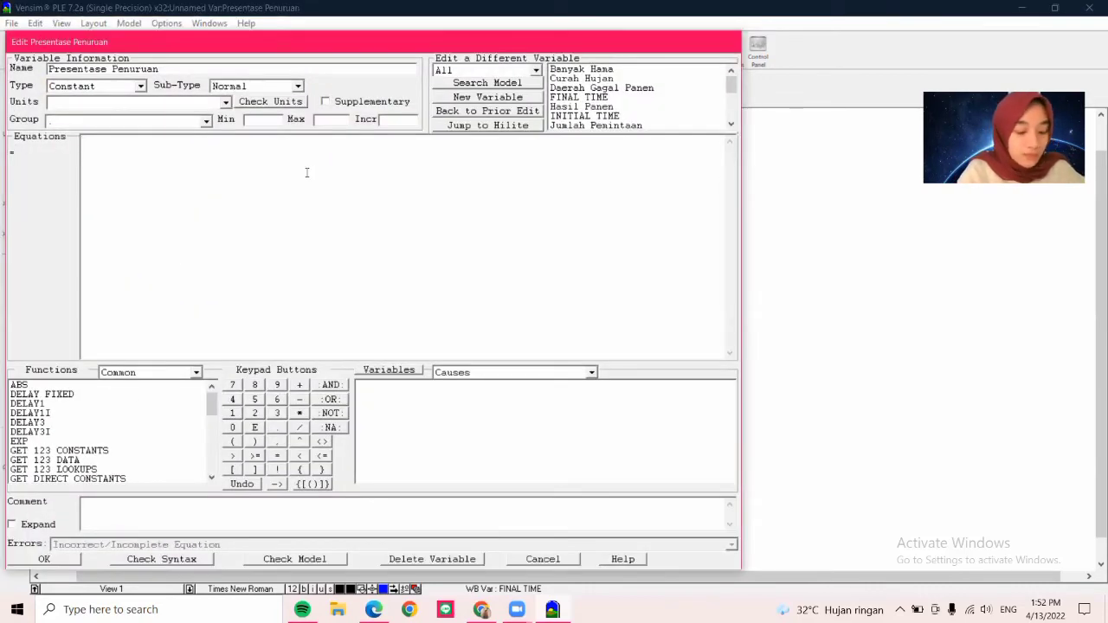
{"action": "left_click", "coordinate": [233, 428]}
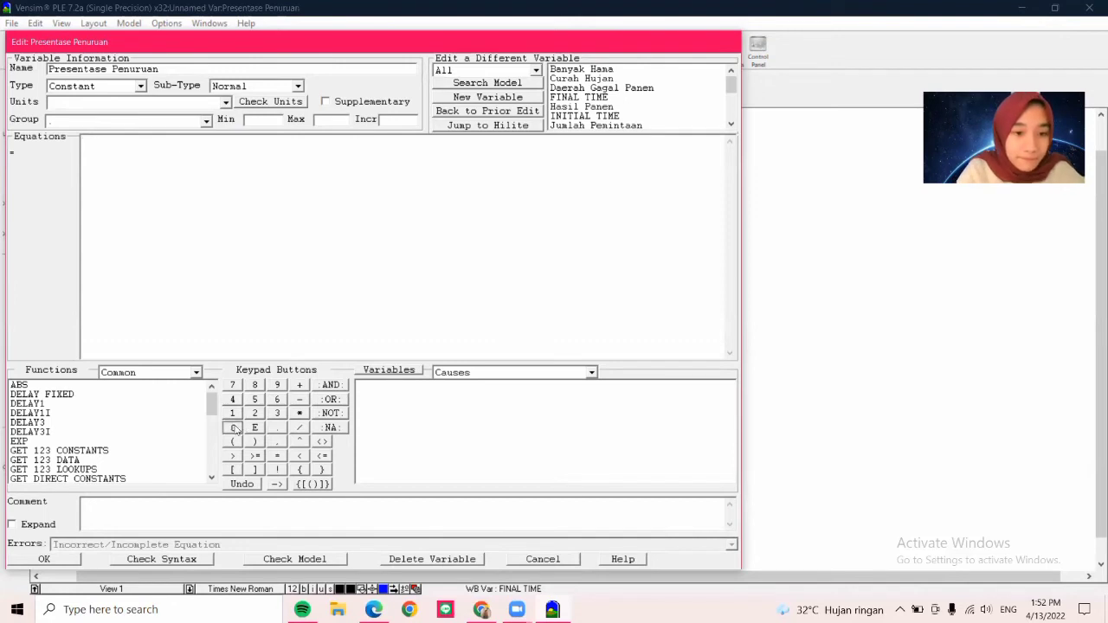
{"action": "left_click", "coordinate": [277, 427]}
{"action": "left_click", "coordinate": [254, 399]}
{"action": "left_click", "coordinate": [104, 103]}
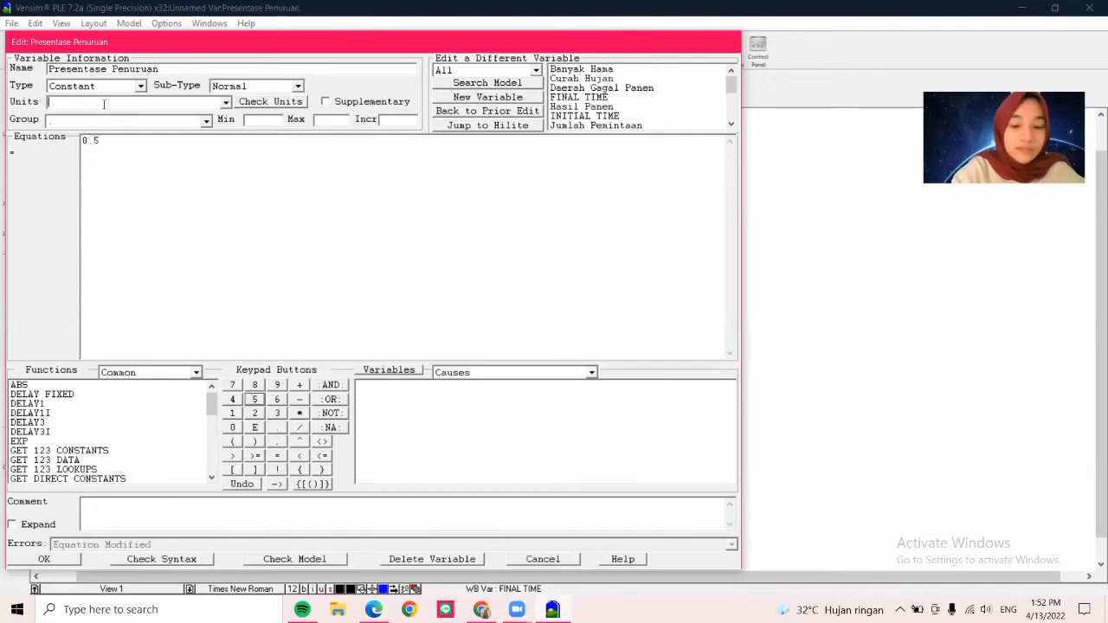
{"action": "type", "text": "persen"}
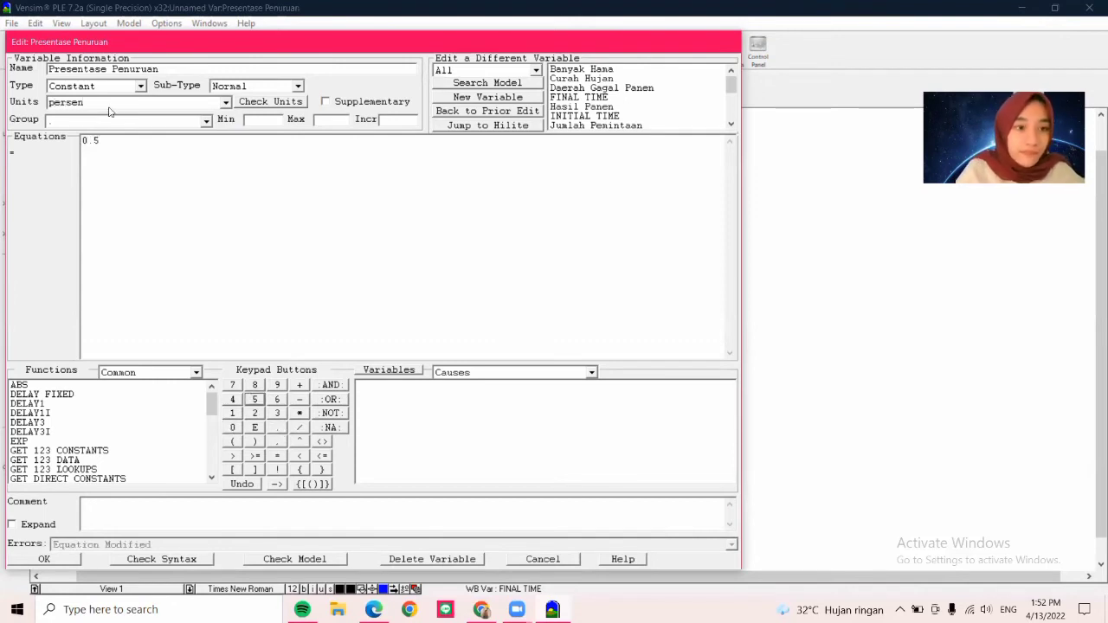
{"action": "left_click", "coordinate": [55, 561]}
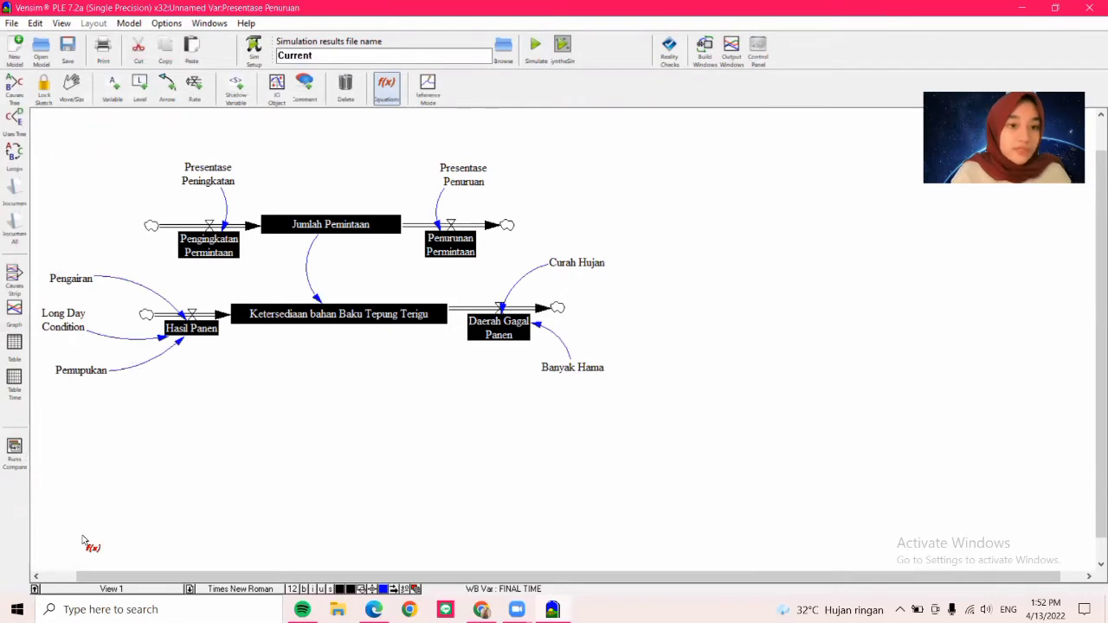
- Define the Pengingkatan Permintaan rate with the unit ton and the equation Presentase Peningkatan*1000
{"action": "left_click", "coordinate": [231, 249]}
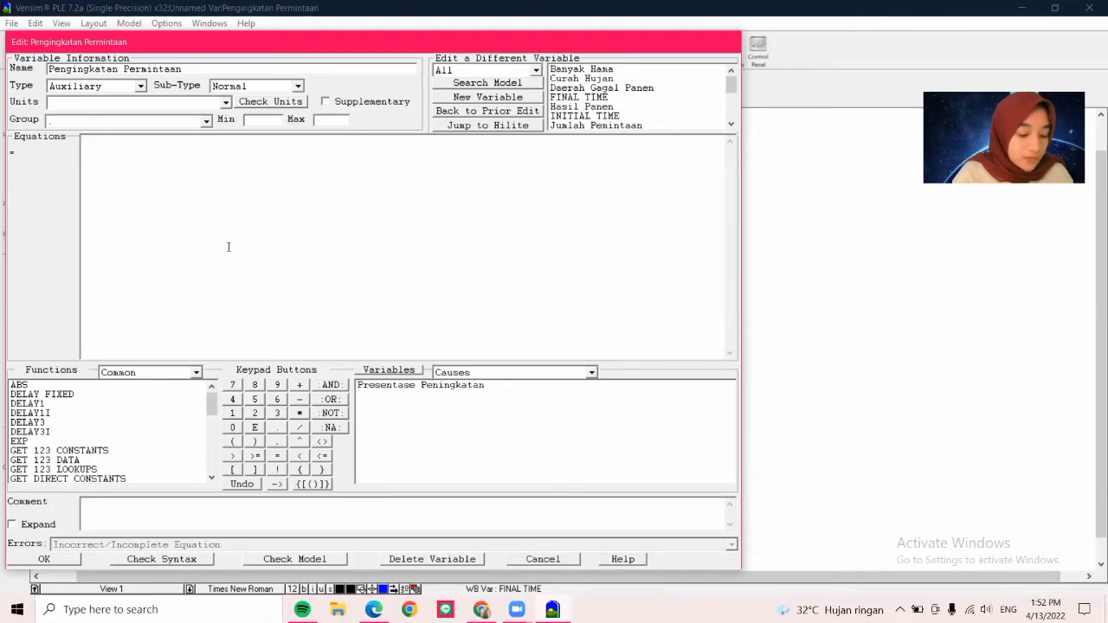
{"action": "left_click", "coordinate": [420, 386]}
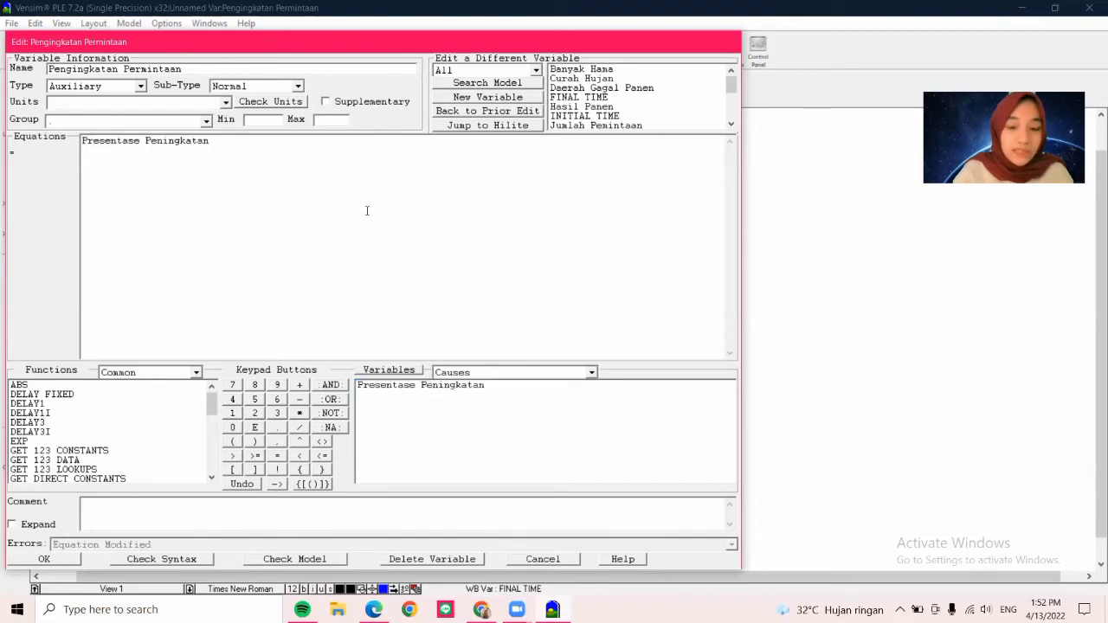
{"action": "left_click", "coordinate": [299, 412]}
{"action": "left_click", "coordinate": [232, 413]}
{"action": "triple_click", "coordinate": [232, 427]}
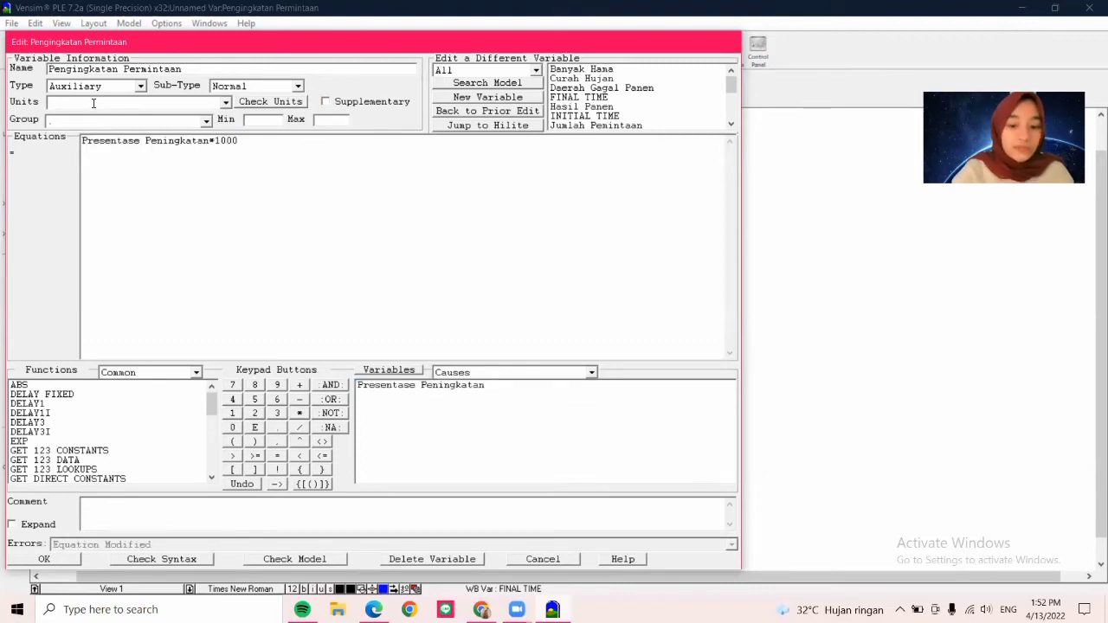
{"action": "type", "text": "ton"}
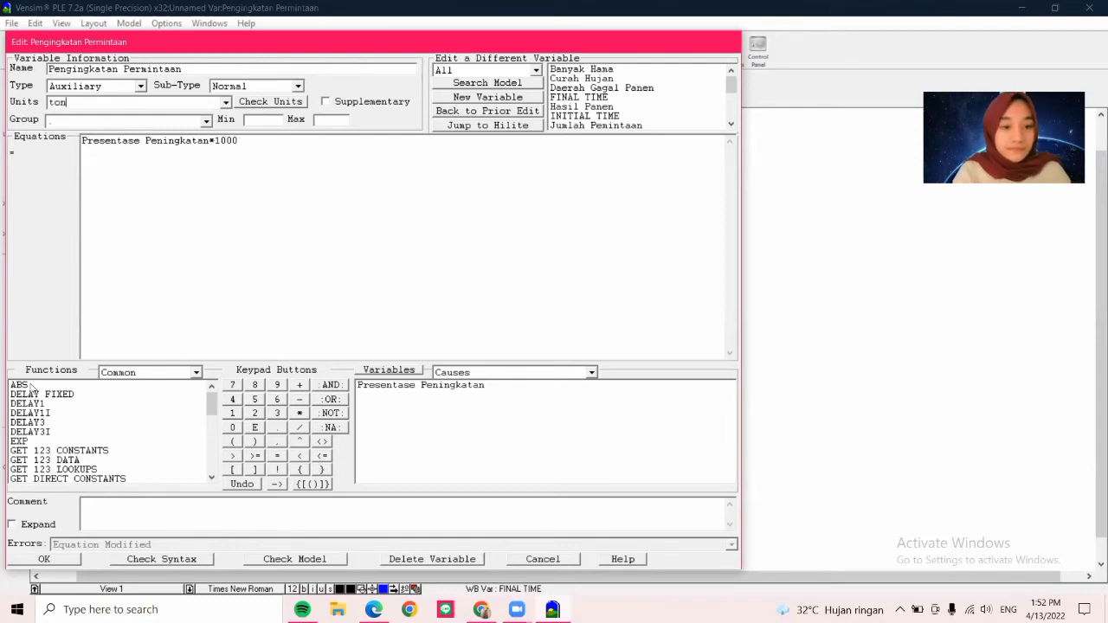
{"action": "left_click", "coordinate": [52, 560]}
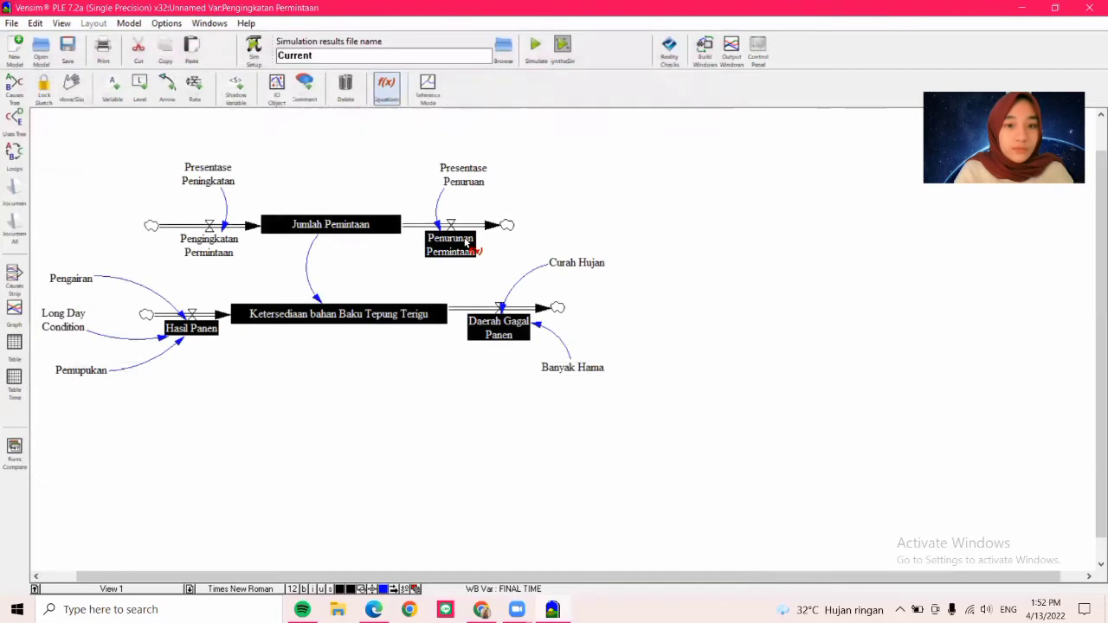
- Define the Penurunan Permintaan rate with the unit ton and the equation Presentase Penuruan*1000
{"action": "left_click", "coordinate": [467, 242]}
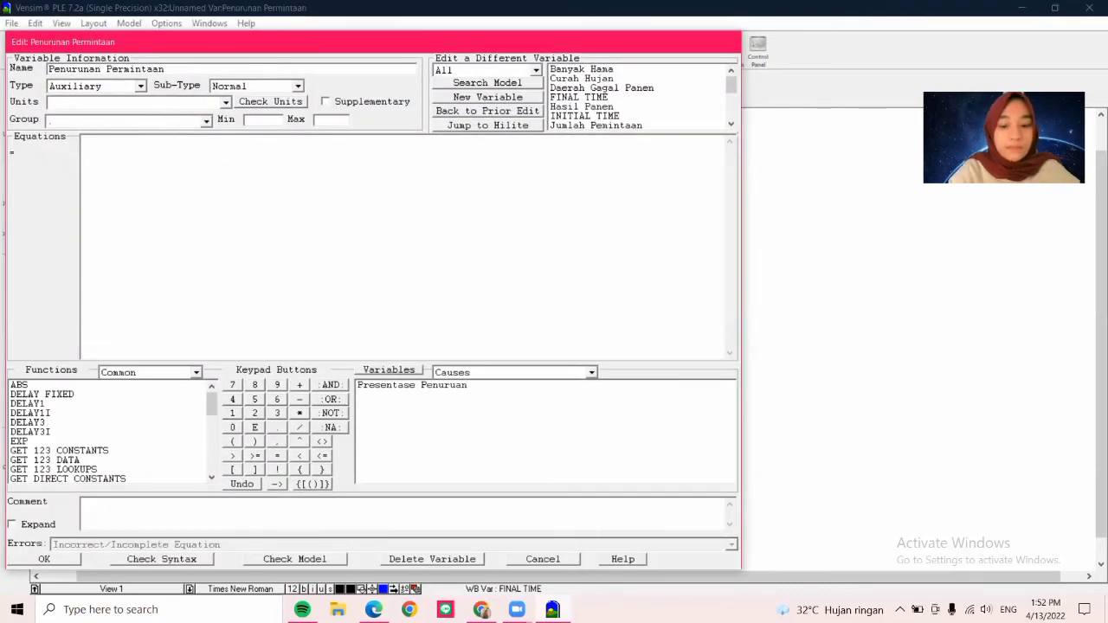
{"action": "type", "text": "ton"}
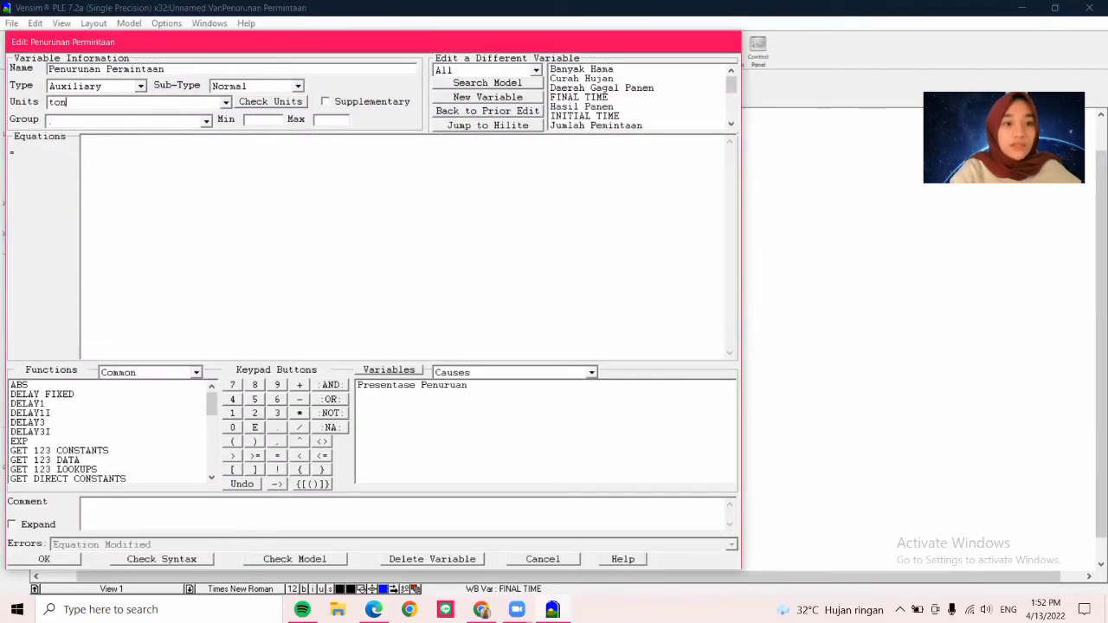
{"action": "left_click", "coordinate": [434, 389]}
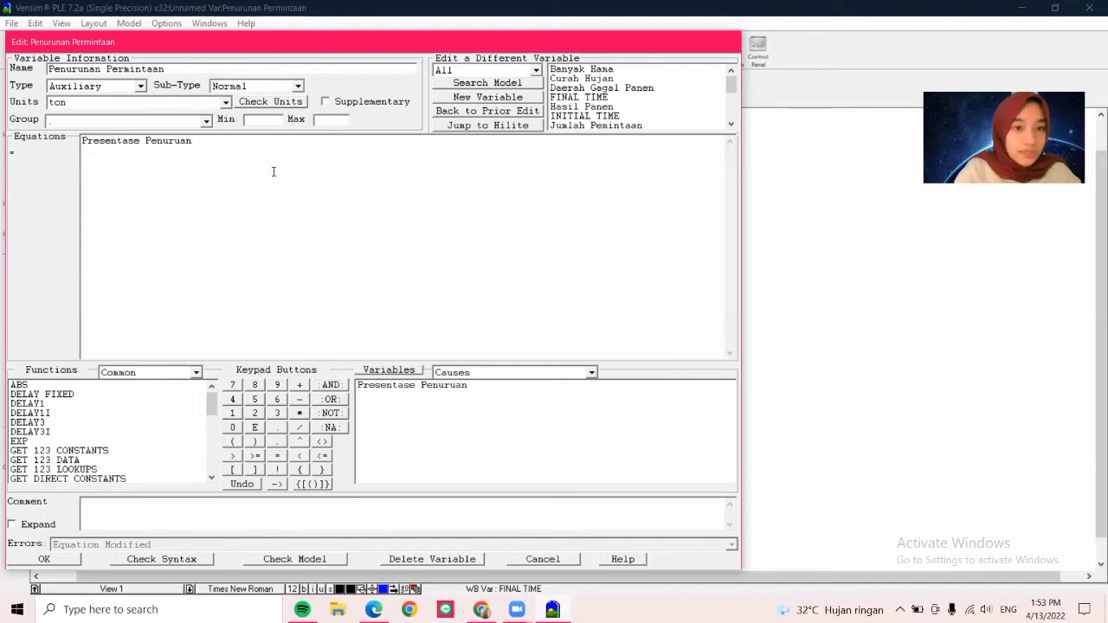
{"action": "left_click", "coordinate": [300, 413]}
{"action": "left_click", "coordinate": [231, 413]}
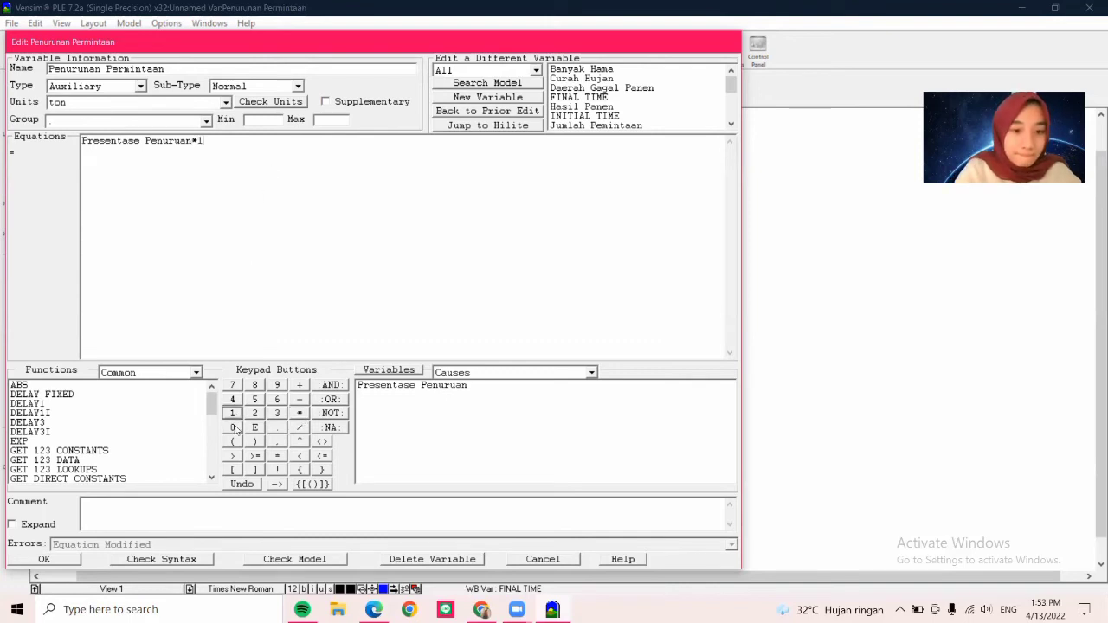
{"action": "triple_click", "coordinate": [232, 428]}
{"action": "left_click", "coordinate": [75, 558]}
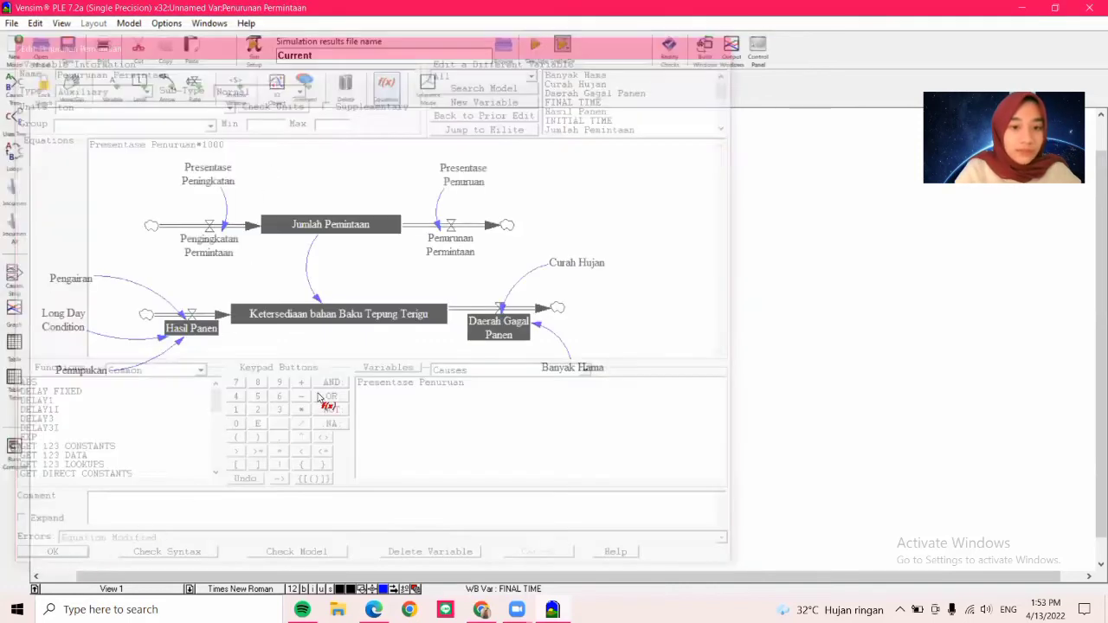
- Begin the Hasil Panen rate equation with Long Day Condition+
{"action": "left_click", "coordinate": [202, 306]}
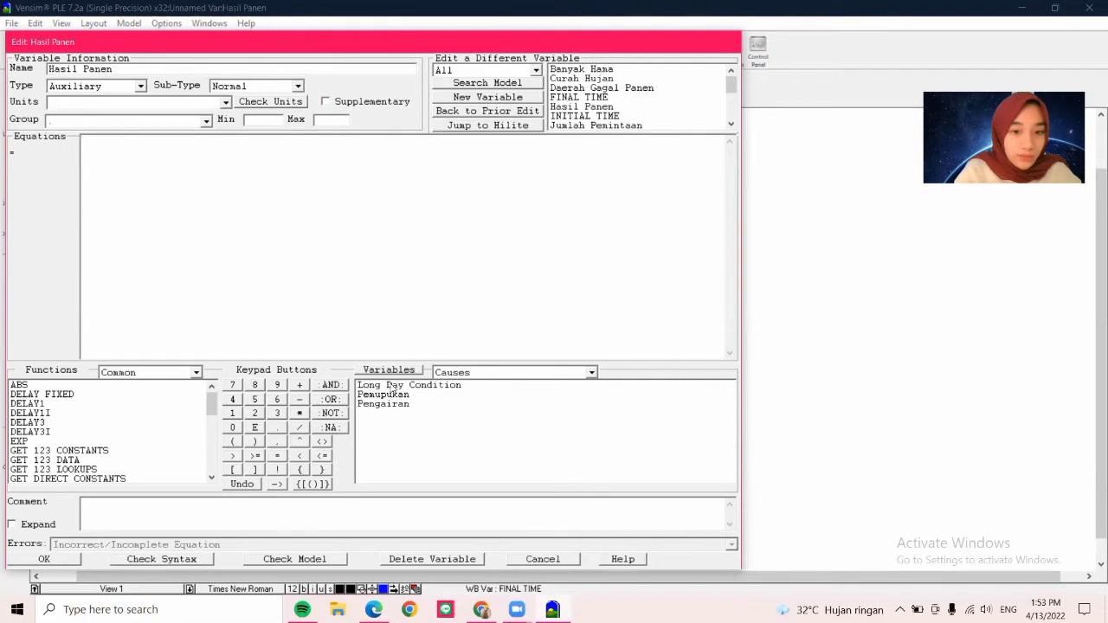
{"action": "left_click", "coordinate": [393, 386]}
{"action": "type", "text": "+"}
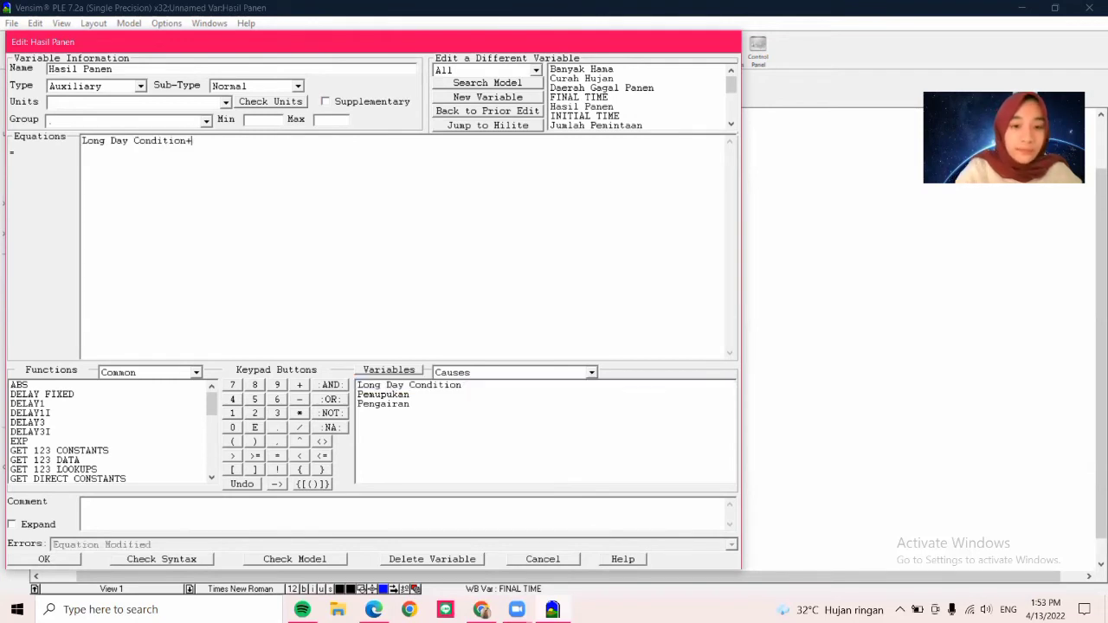
{"action": "left_click", "coordinate": [408, 397]}
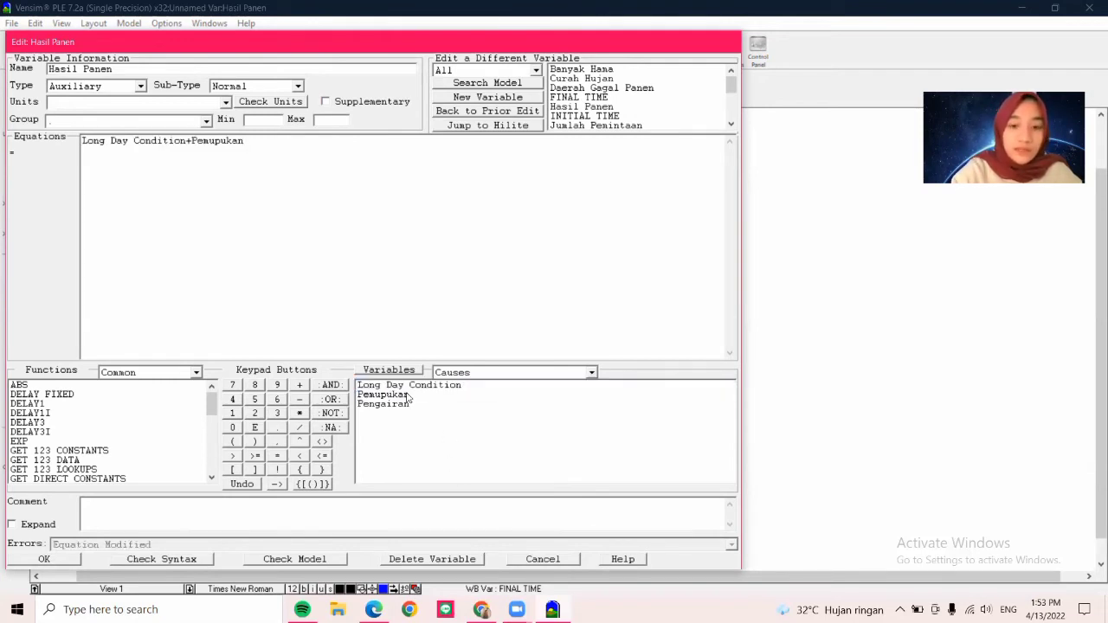
{"action": "key", "text": "BackSpace"}
{"action": "key", "text": "BackSpace"}
{"action": "key", "text": "BackSpace"}
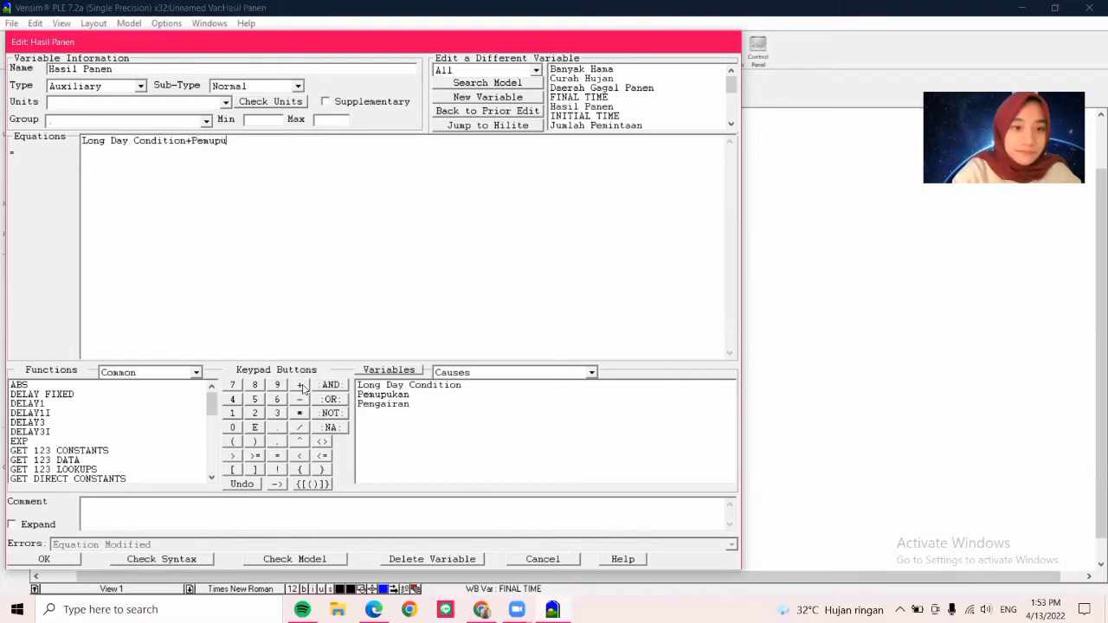
{"action": "key", "text": "BackSpace"}
{"action": "key", "text": "BackSpace"}
{"action": "key", "text": "BackSpace"}
{"action": "key", "text": "BackSpace"}
{"action": "key", "text": "BackSpace"}
{"action": "left_click", "coordinate": [299, 385]}
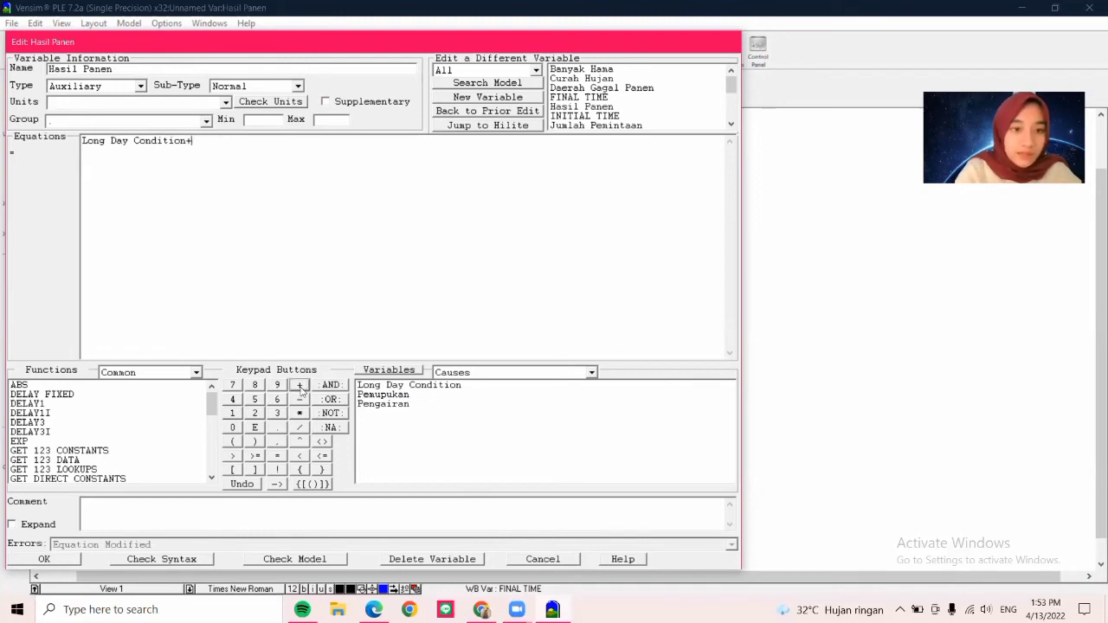
- Complete the Hasil Panen equation as Long Day Condition+Pemupukan+Pengairan and set its unit to ton
{"action": "left_click", "coordinate": [382, 396]}
{"action": "left_click", "coordinate": [300, 385]}
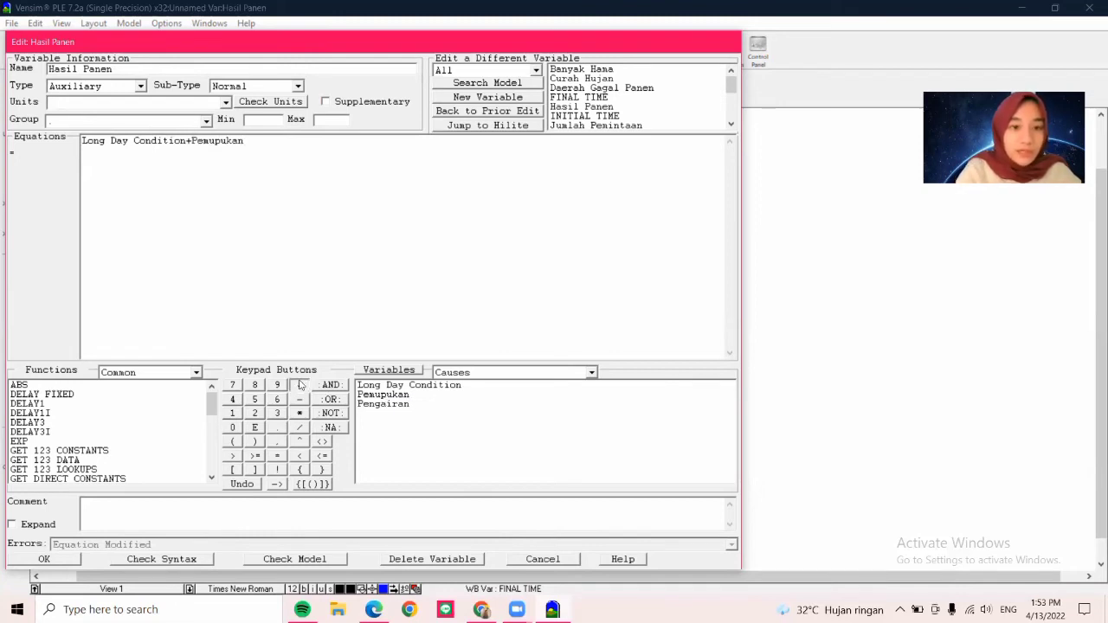
{"action": "left_click", "coordinate": [389, 407]}
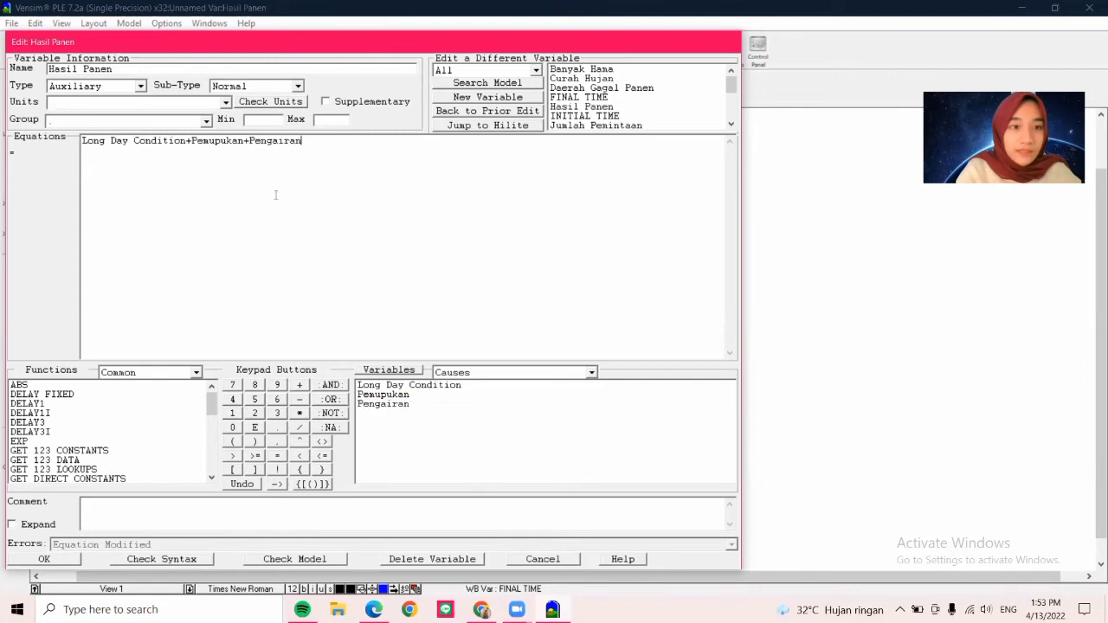
{"action": "left_click", "coordinate": [61, 102]}
{"action": "type", "text": "ton"}
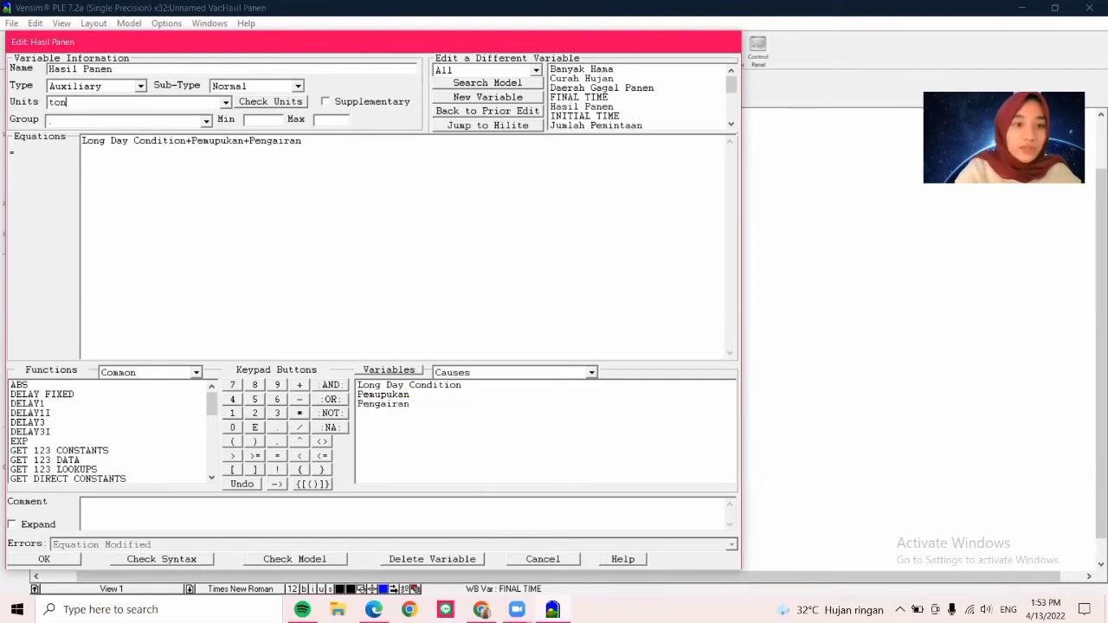
{"action": "left_click", "coordinate": [62, 559]}
- Define the Daerah Gagal Panen rate with the unit ton and the equation Banyak Hama+Curah Hujan
{"action": "left_click", "coordinate": [490, 304]}
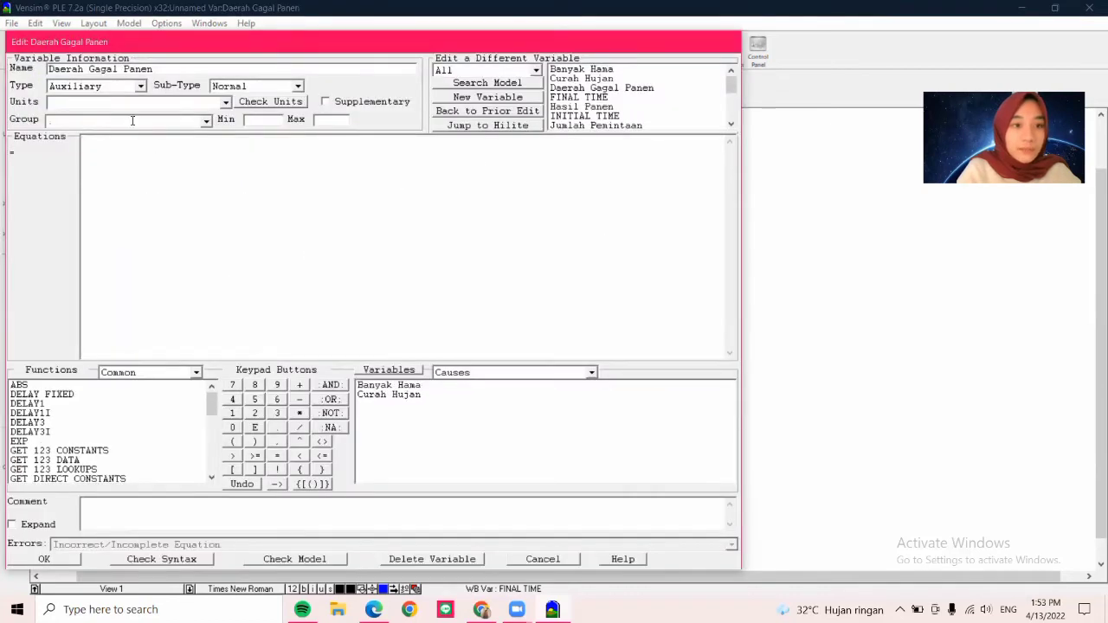
{"action": "type", "text": "ton"}
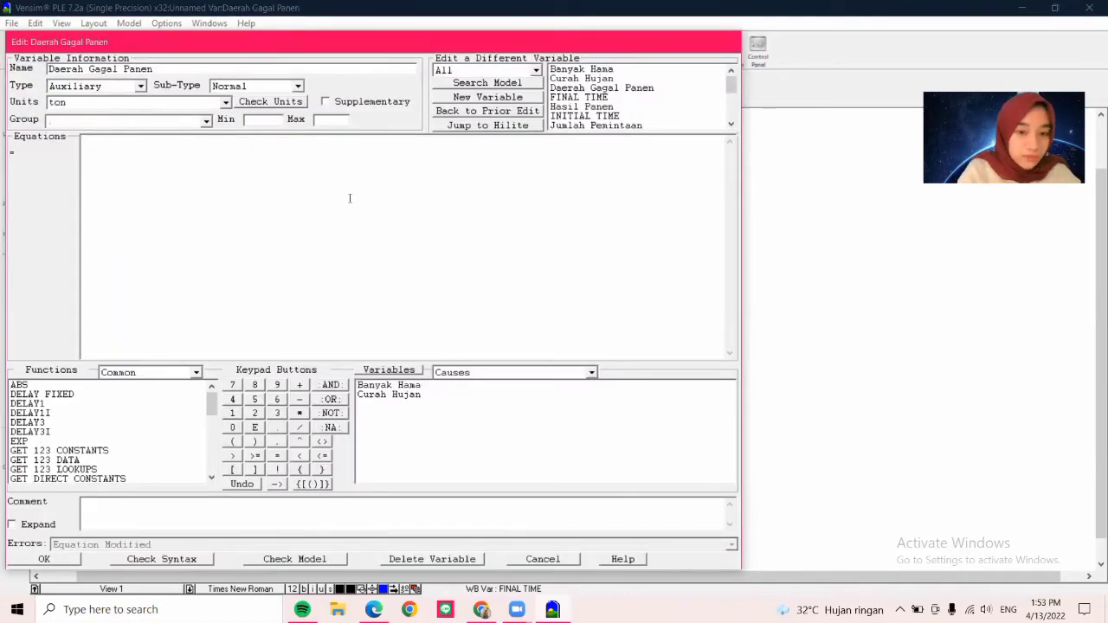
{"action": "double_click", "coordinate": [383, 388]}
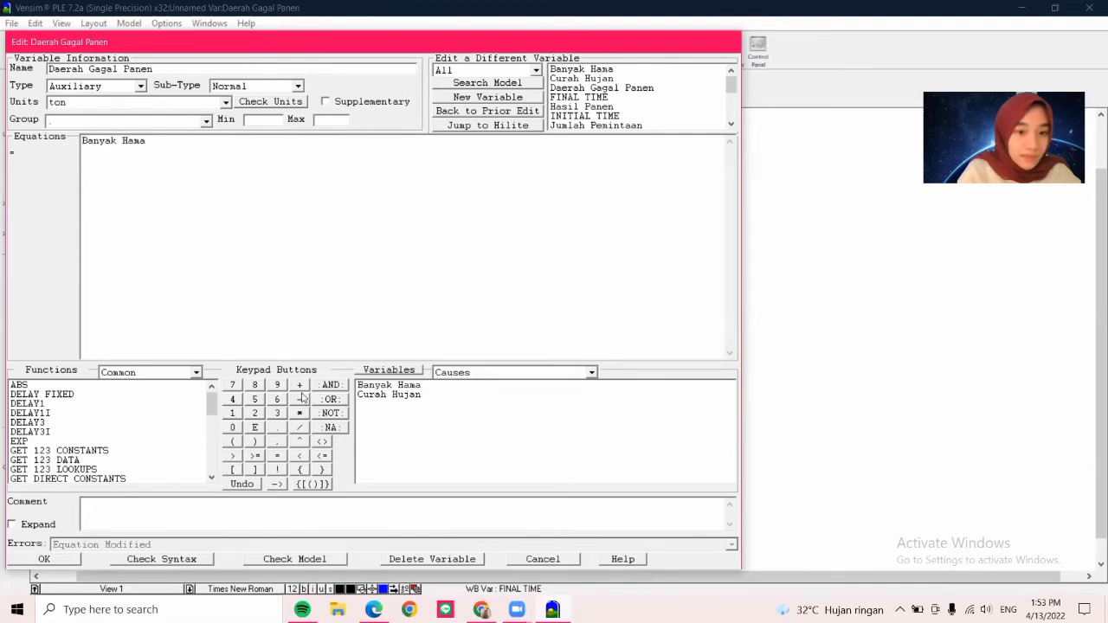
{"action": "left_click", "coordinate": [300, 385]}
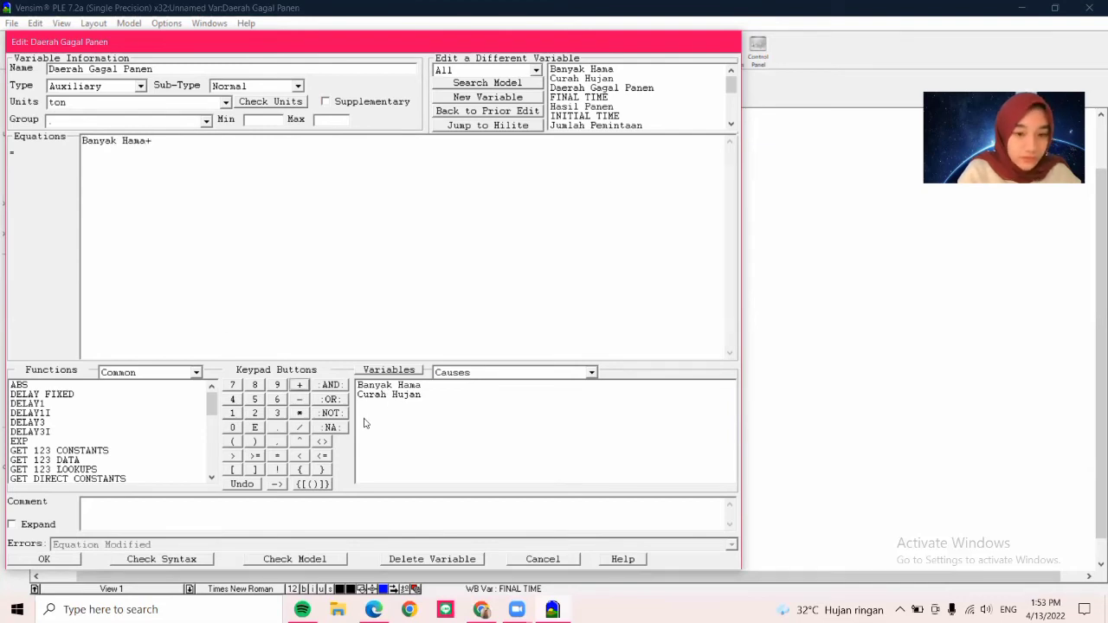
{"action": "double_click", "coordinate": [379, 395]}
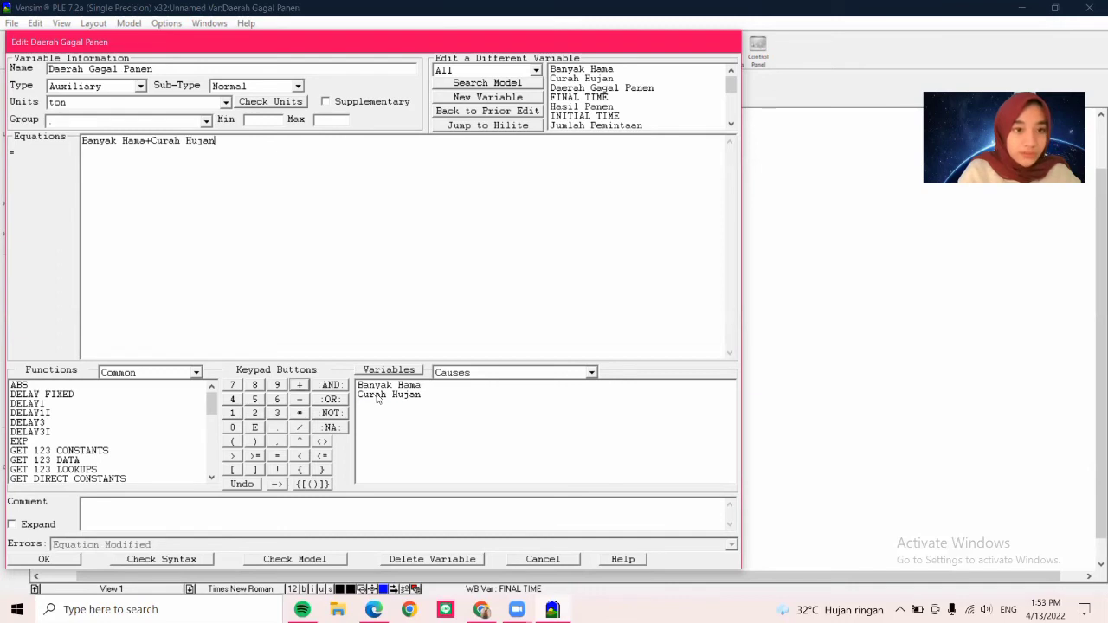
{"action": "left_click", "coordinate": [60, 559]}
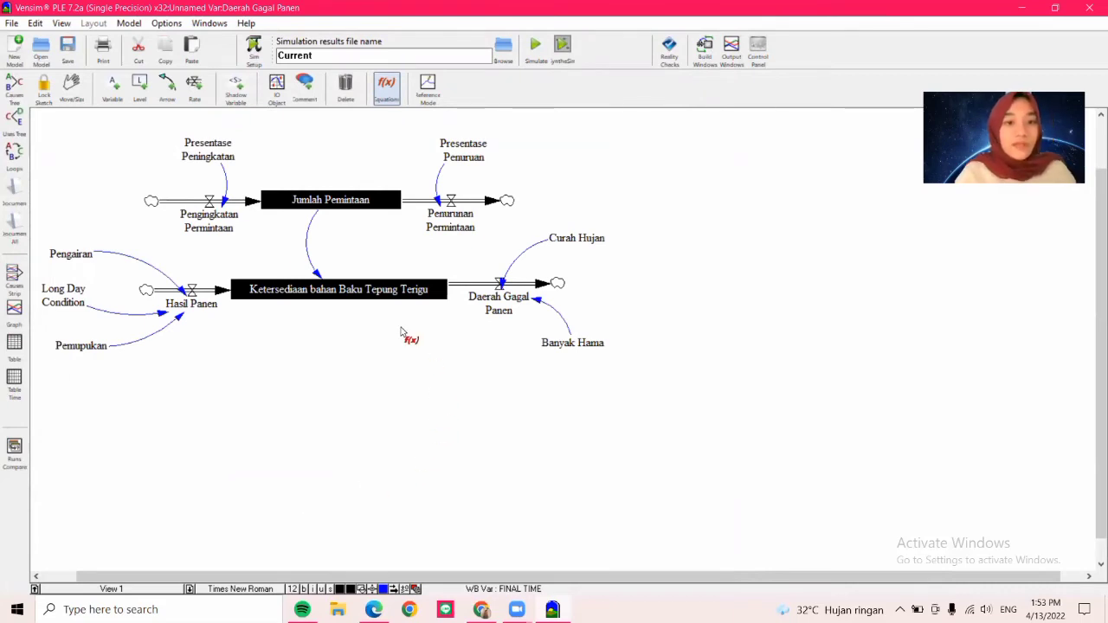
- Define the Jumlah Pemintaan level with the unit ton and the initial value 2000, keeping its integral equation
{"action": "left_click", "coordinate": [310, 201]}
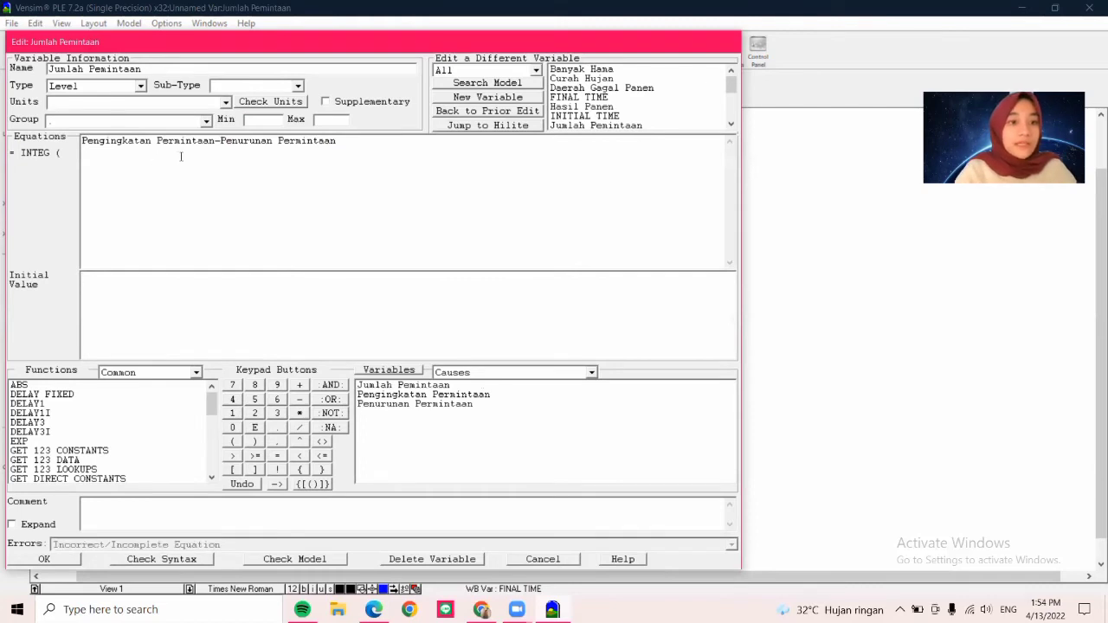
{"action": "left_click", "coordinate": [111, 104]}
{"action": "type", "text": "ton"}
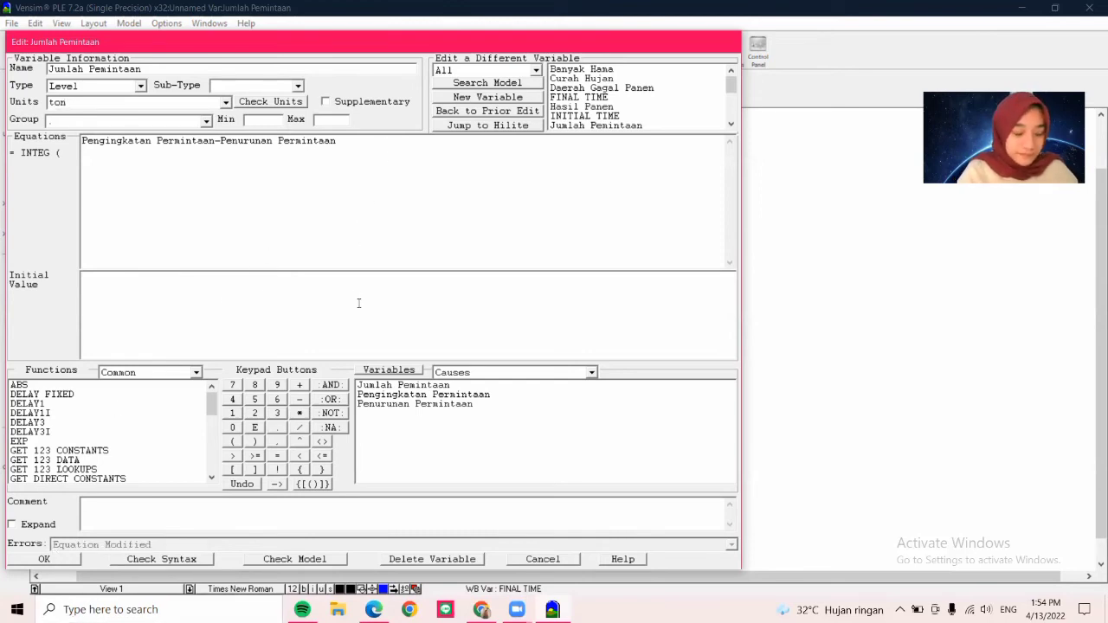
{"action": "left_click", "coordinate": [57, 566]}
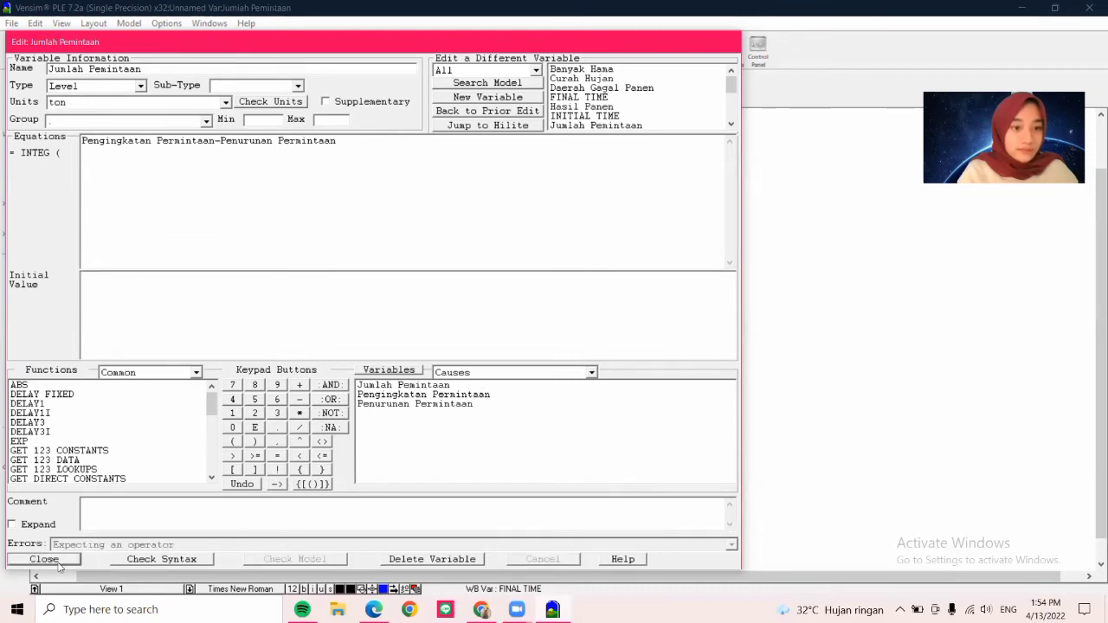
{"action": "type", "text": "200"}
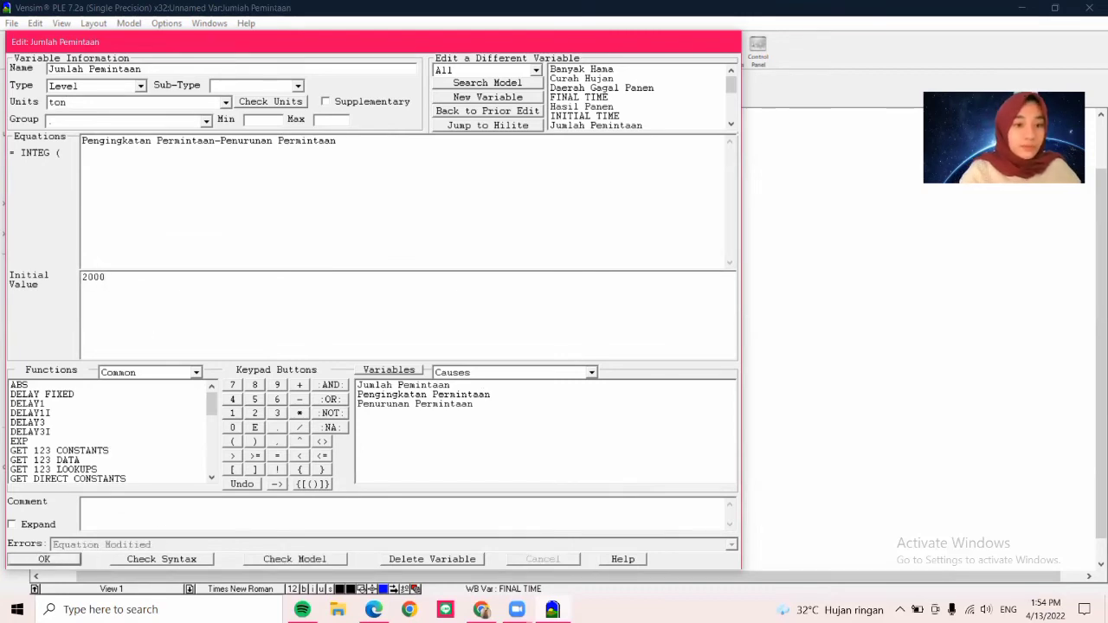
{"action": "type", "text": "0"}
{"action": "left_click", "coordinate": [58, 561]}
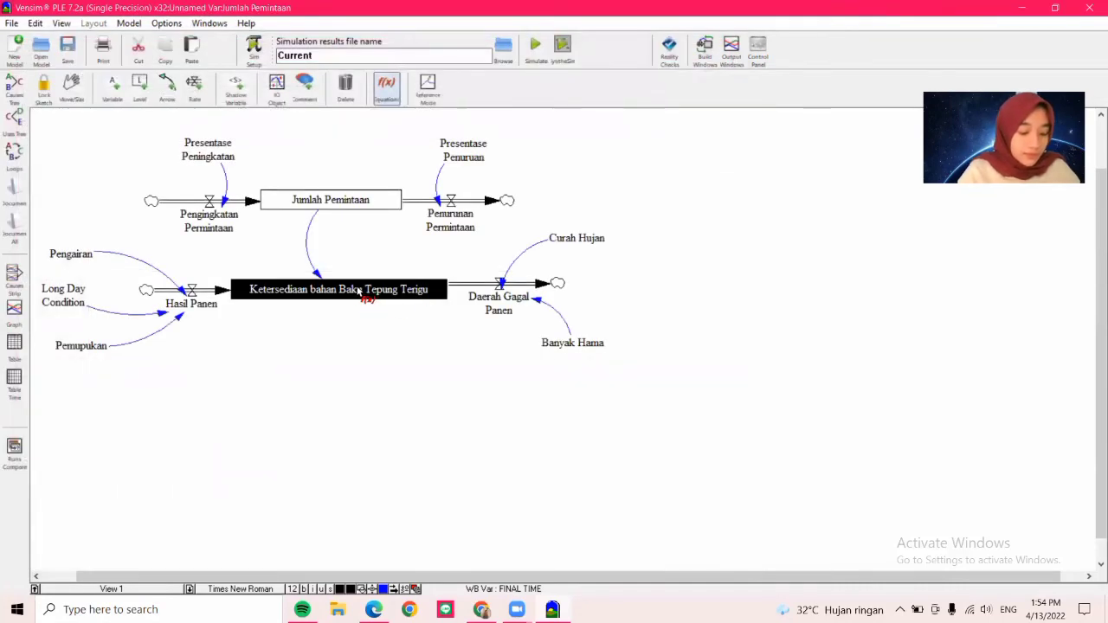
- Define the Ketersediaan bahan Baku Tepung Terigu level as Hasil Panen-Daerah Gagal Panen-Jumlah Pemintaan, with the initial value 2000 and the unit ton
{"action": "left_click", "coordinate": [347, 289]}
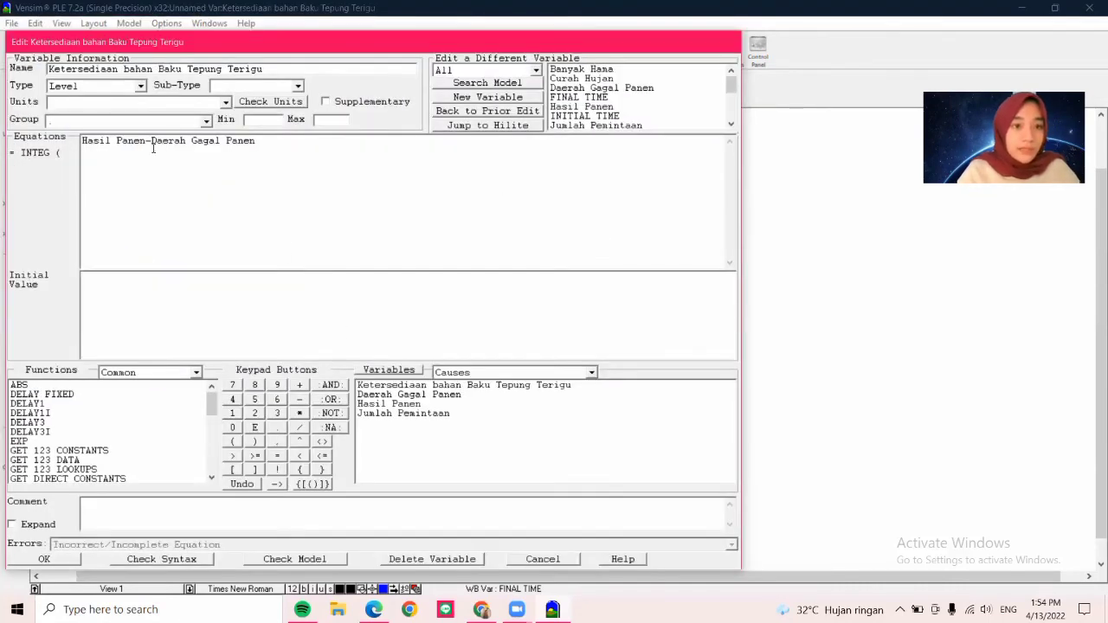
{"action": "left_click", "coordinate": [298, 399]}
{"action": "left_click", "coordinate": [411, 414]}
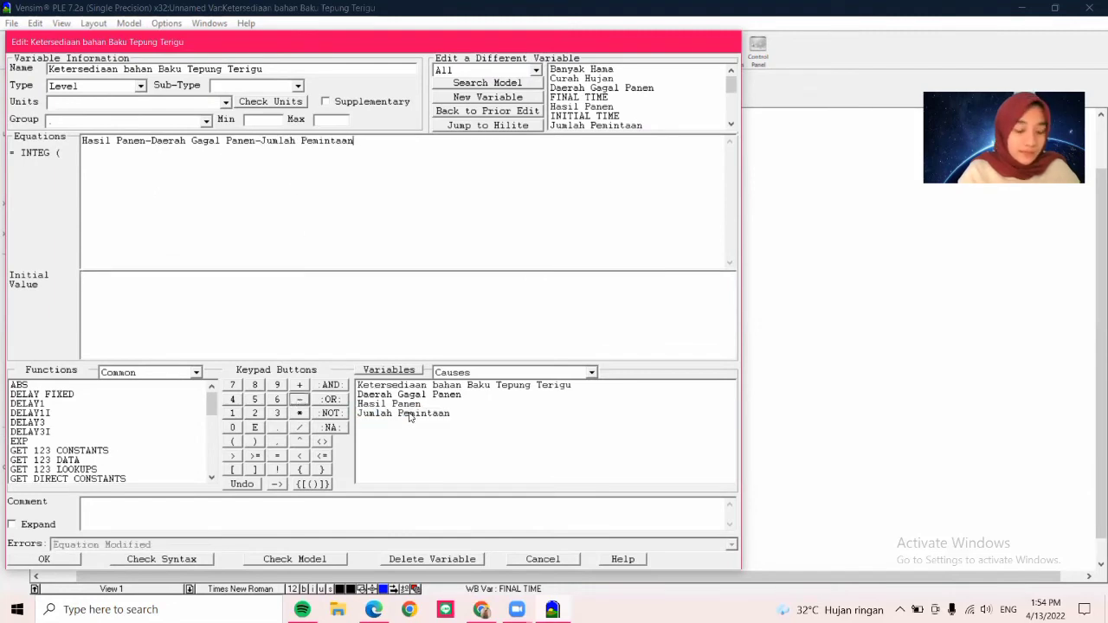
{"action": "left_click", "coordinate": [237, 320]}
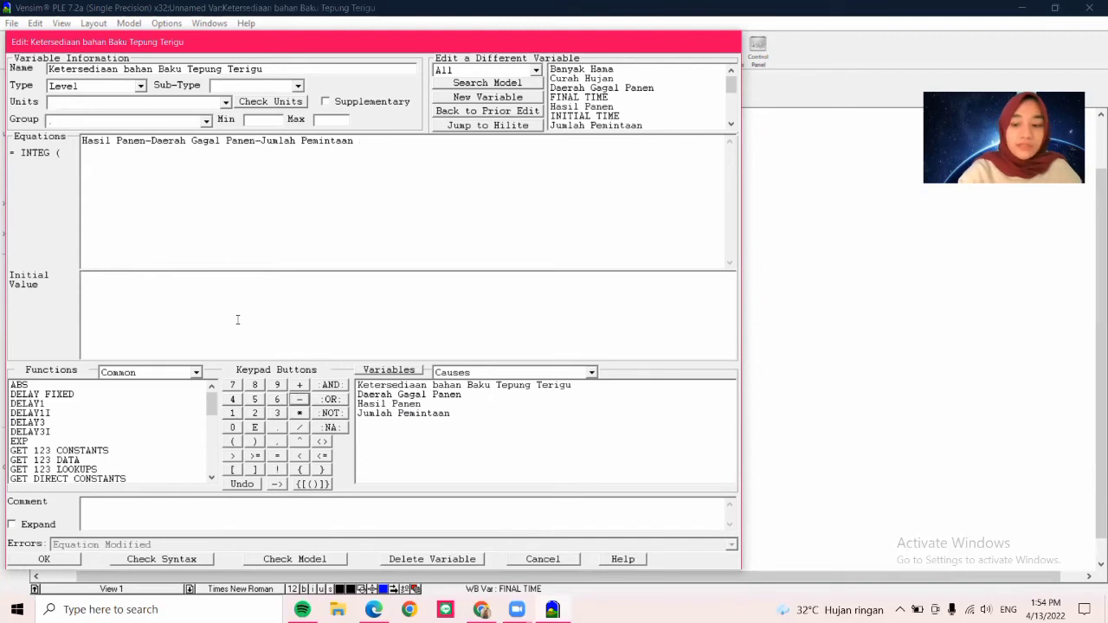
{"action": "type", "text": "2000"}
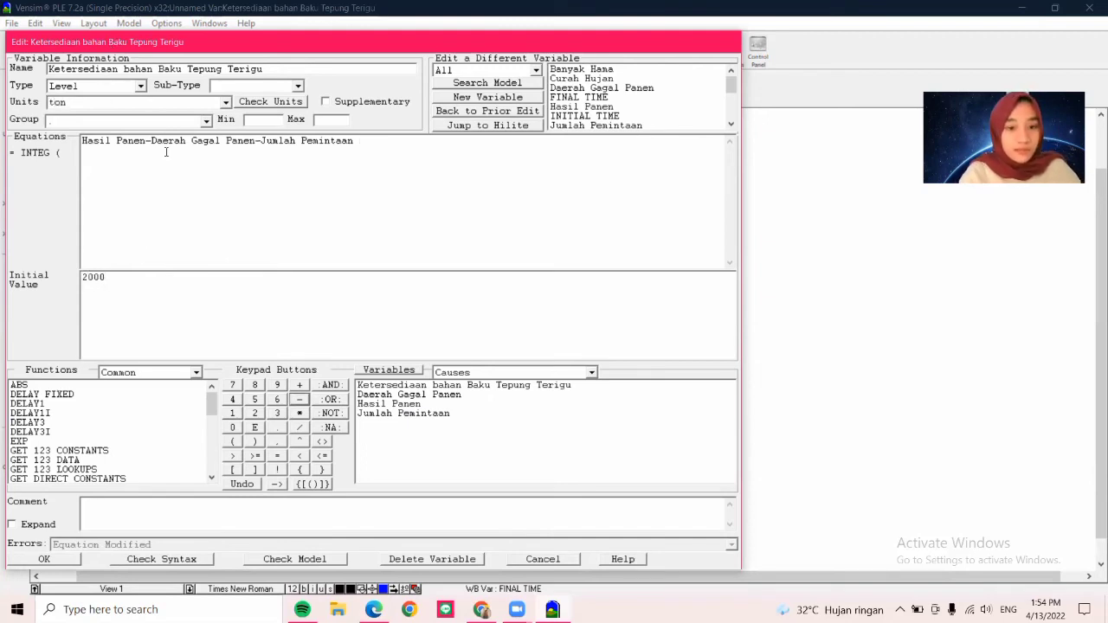
{"action": "left_click", "coordinate": [42, 560]}
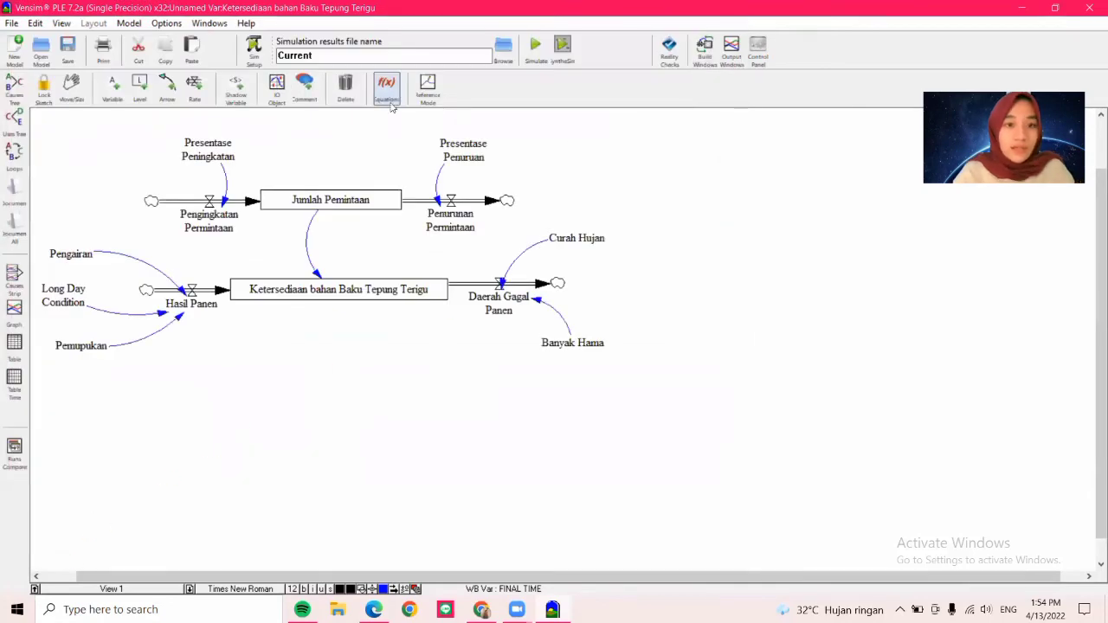
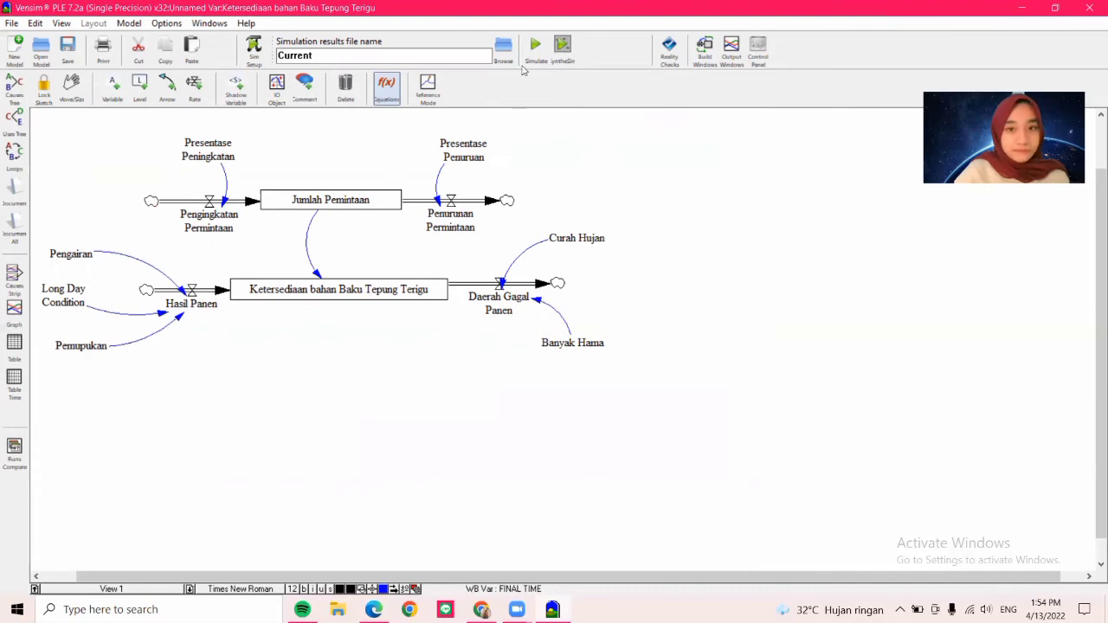
- Simulate the model, agreeing to save the sketch for automated backup and overwriting the existing Current dataset
{"action": "key", "text": "Escape"}
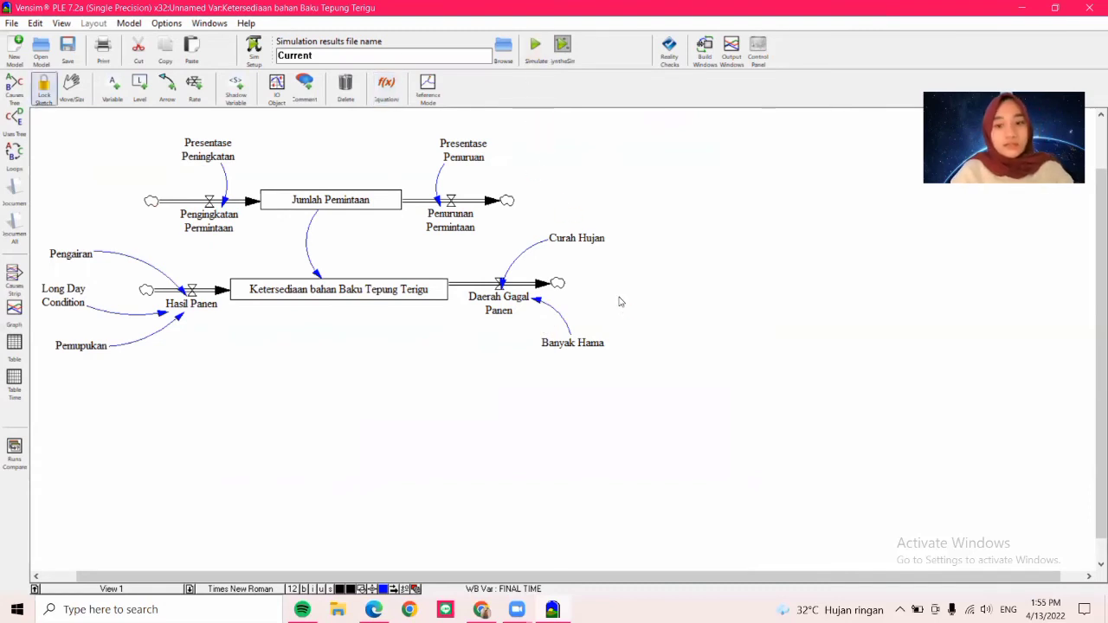
{"action": "key", "text": "ctrl+a"}
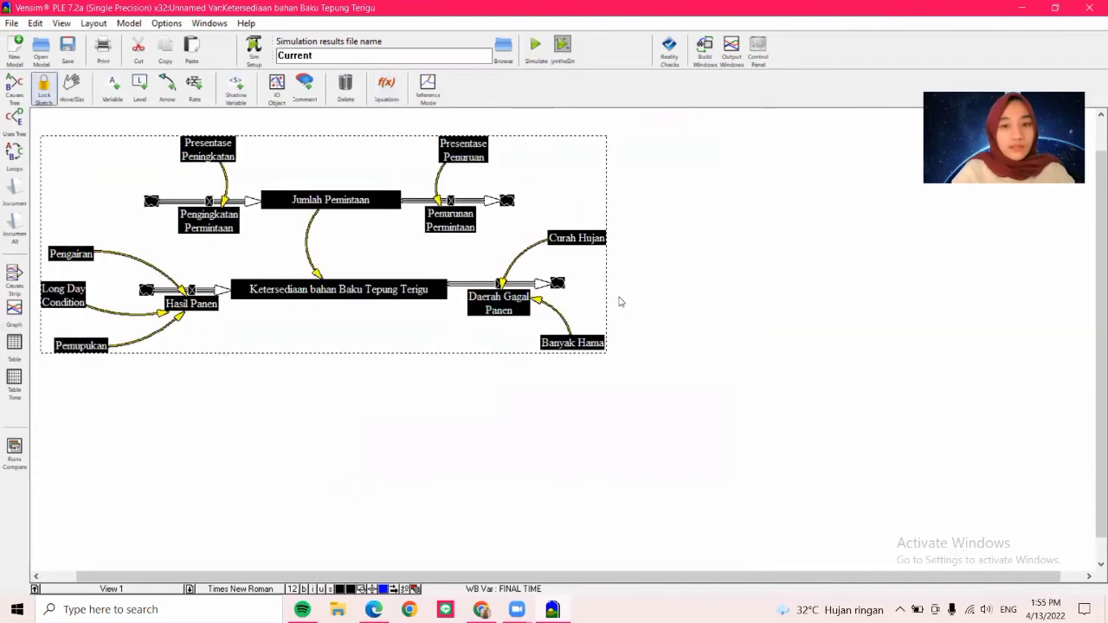
{"action": "left_click", "coordinate": [543, 59]}
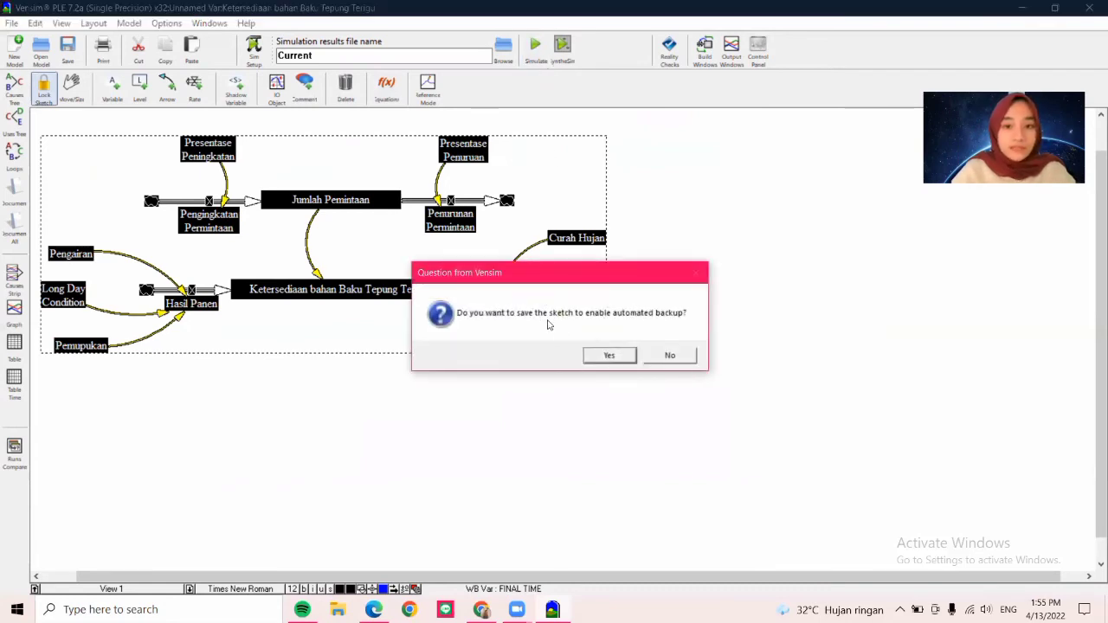
{"action": "left_click_drag", "start_coordinate": [560, 277], "coordinate": [485, 386]}
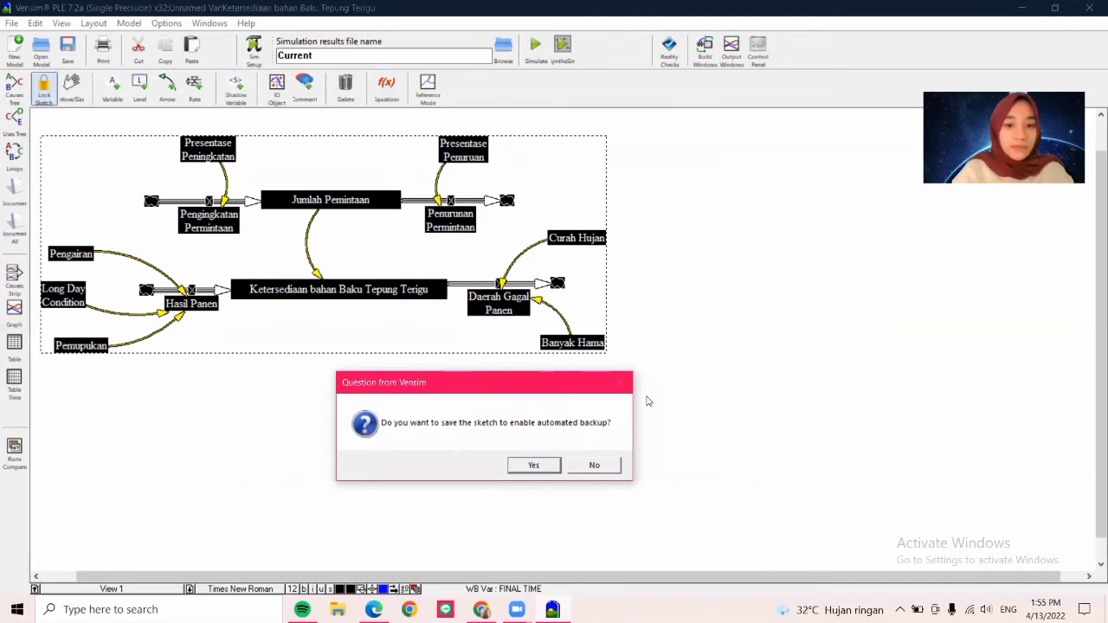
{"action": "left_click", "coordinate": [543, 467]}
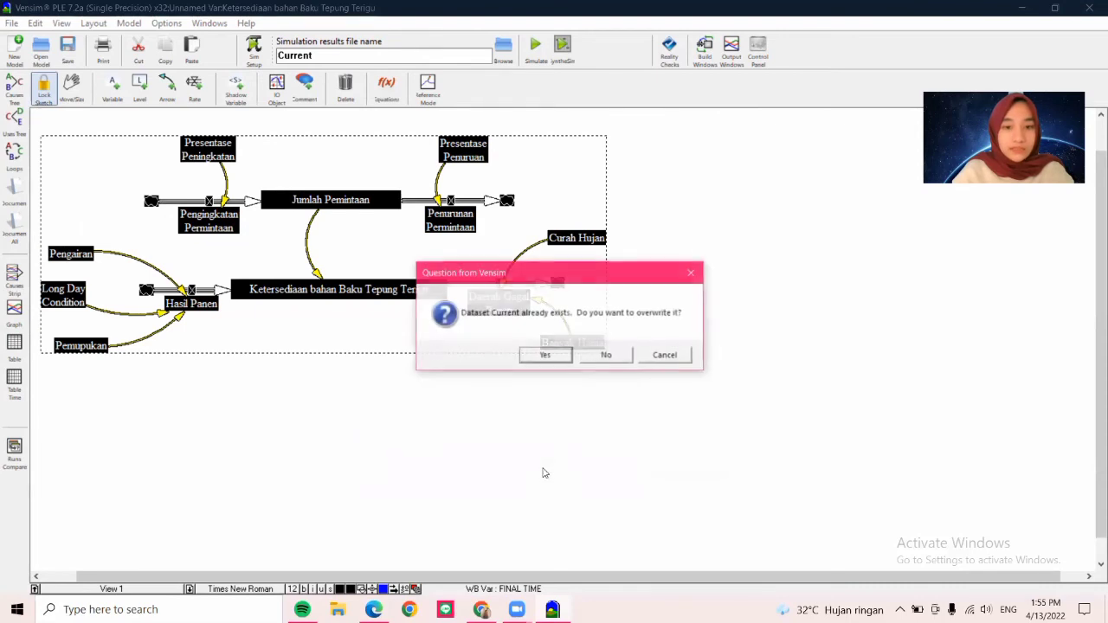
{"action": "left_click", "coordinate": [548, 357]}
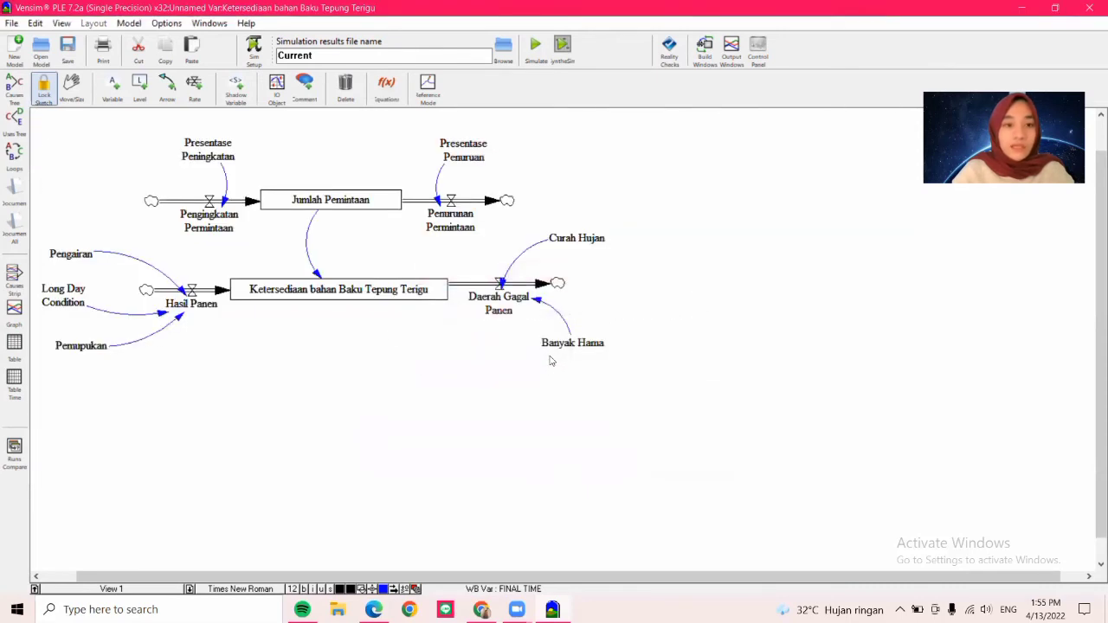
- View the simulation results of all diagram variables as a graph, close it, and show them in a table
{"action": "key", "text": "ctrl+a"}
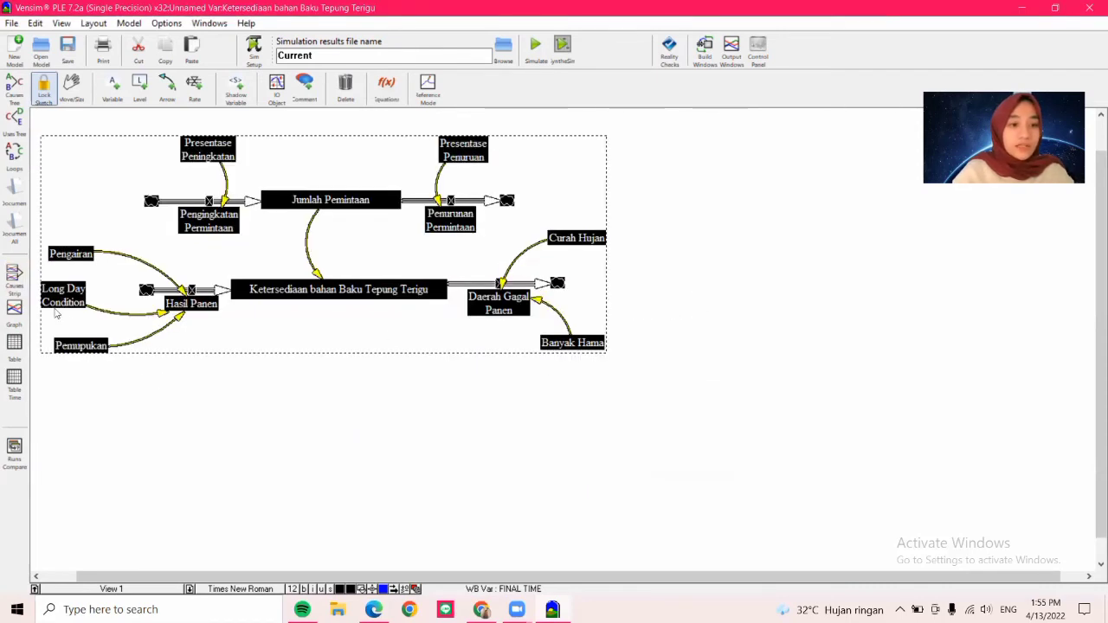
{"action": "left_click", "coordinate": [14, 308]}
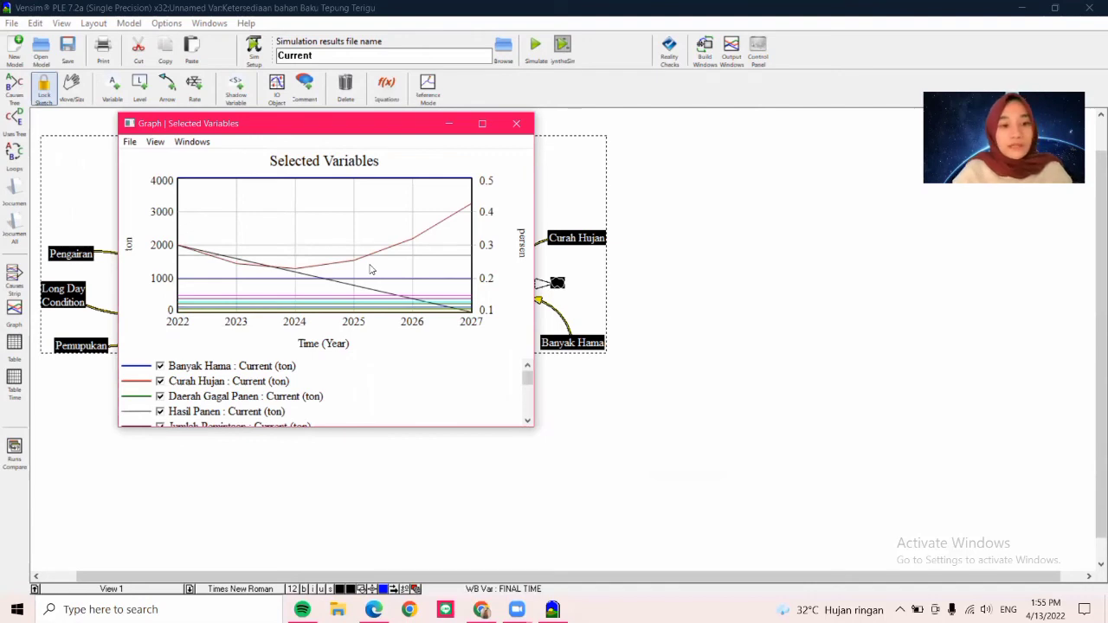
{"action": "left_click", "coordinate": [517, 123]}
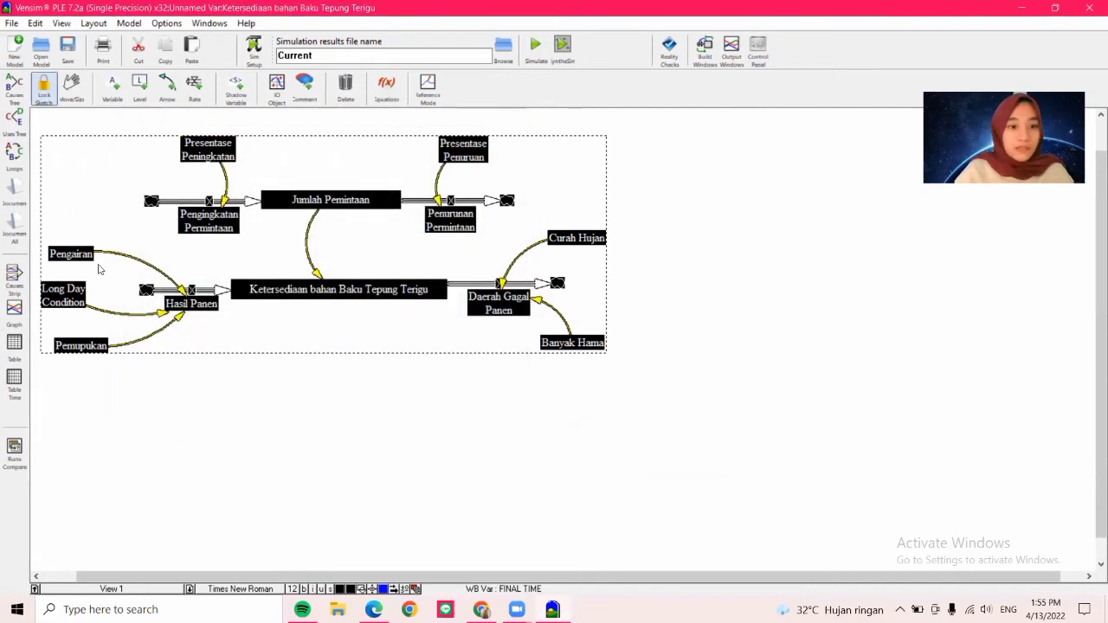
{"action": "left_click", "coordinate": [22, 347]}
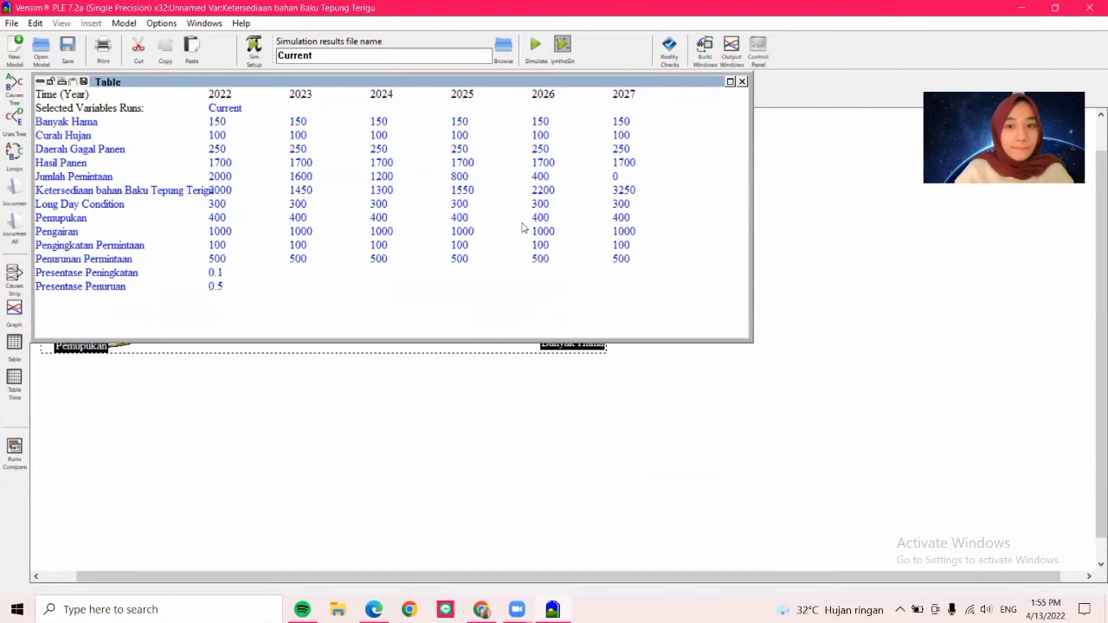
- Close the results table and set the Presentase Peningkatan constant to 0.4
{"action": "left_click", "coordinate": [742, 81]}
{"action": "left_click", "coordinate": [660, 309]}
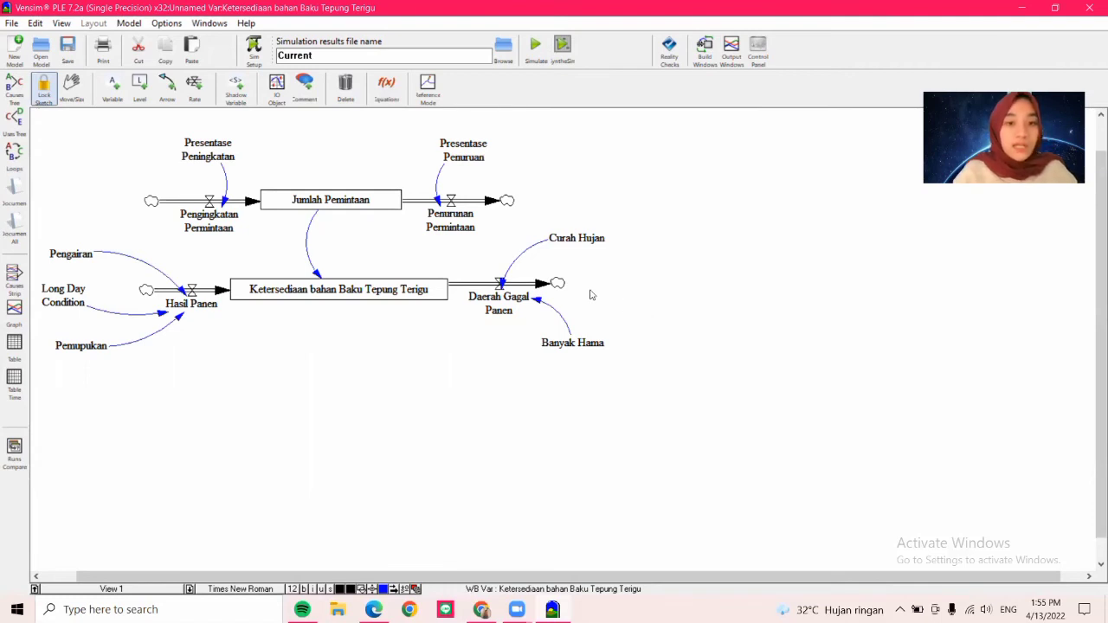
{"action": "left_click", "coordinate": [221, 157]}
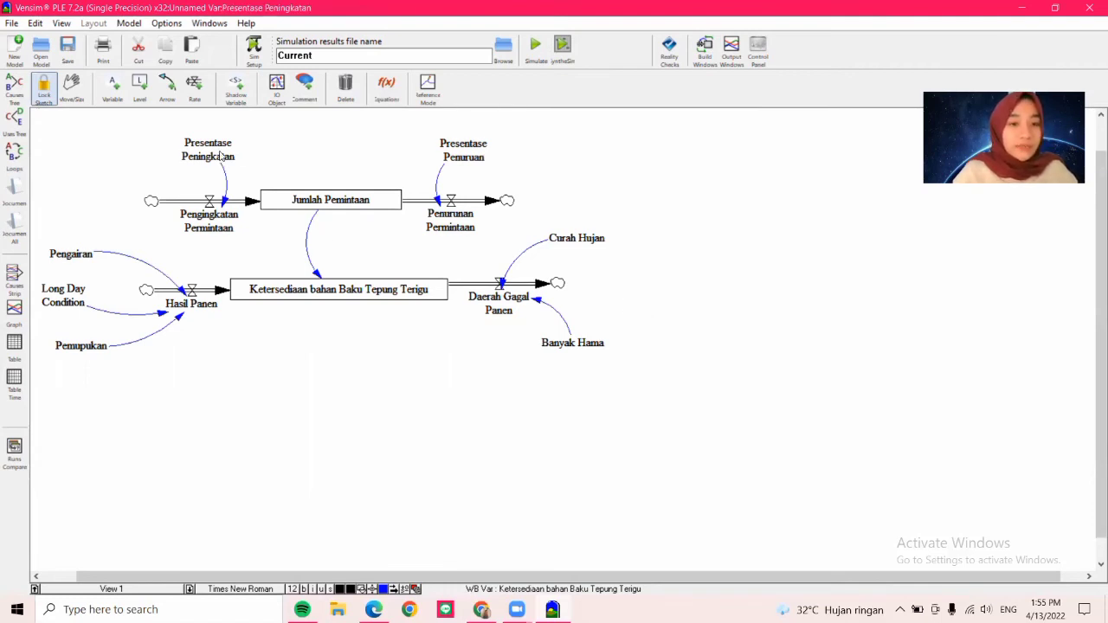
{"action": "left_click", "coordinate": [386, 85]}
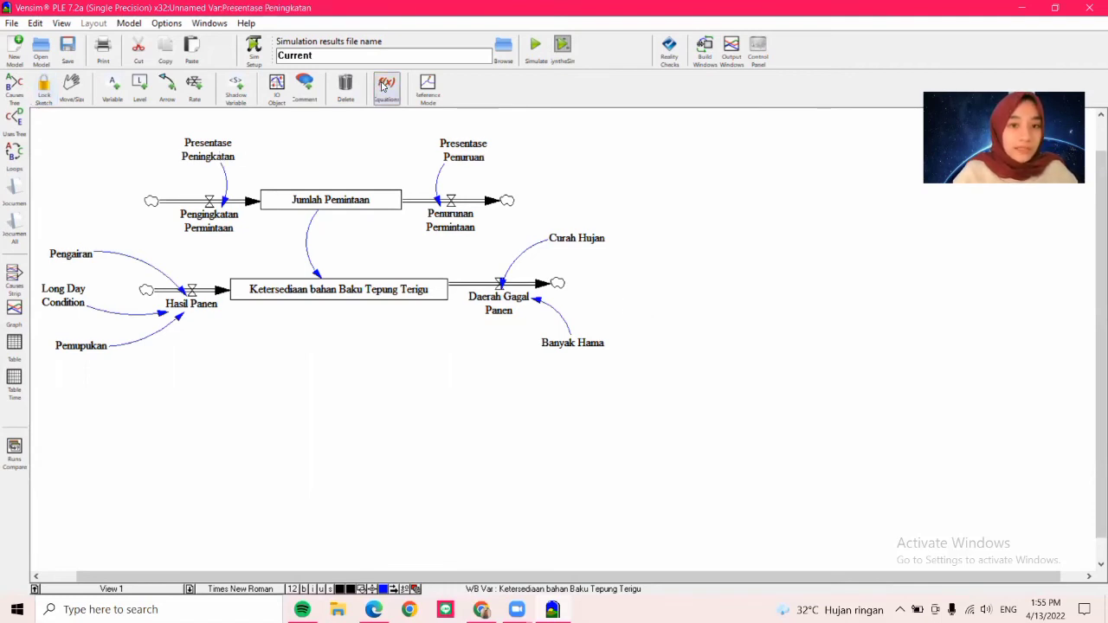
{"action": "left_click", "coordinate": [208, 153]}
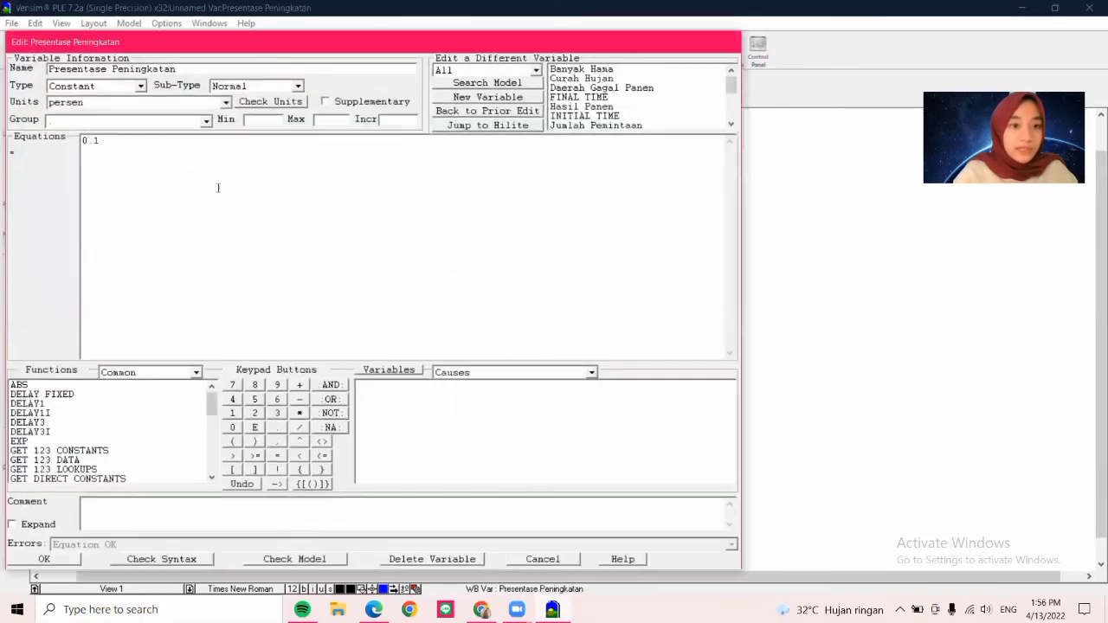
{"action": "key", "text": "BackSpace"}
{"action": "type", "text": "4"}
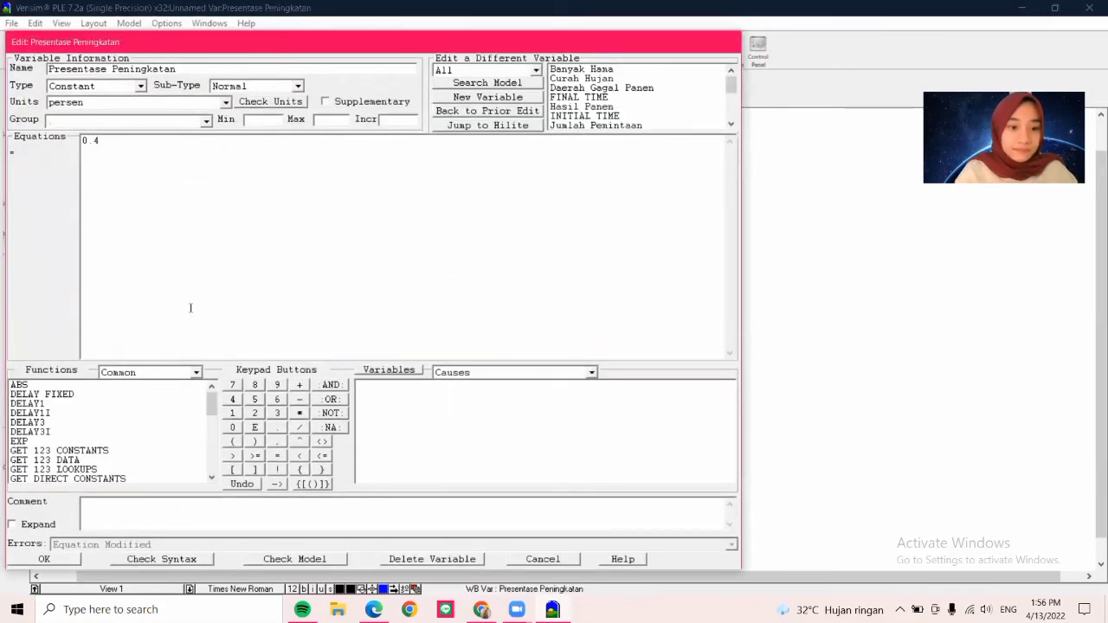
{"action": "left_click", "coordinate": [57, 562]}
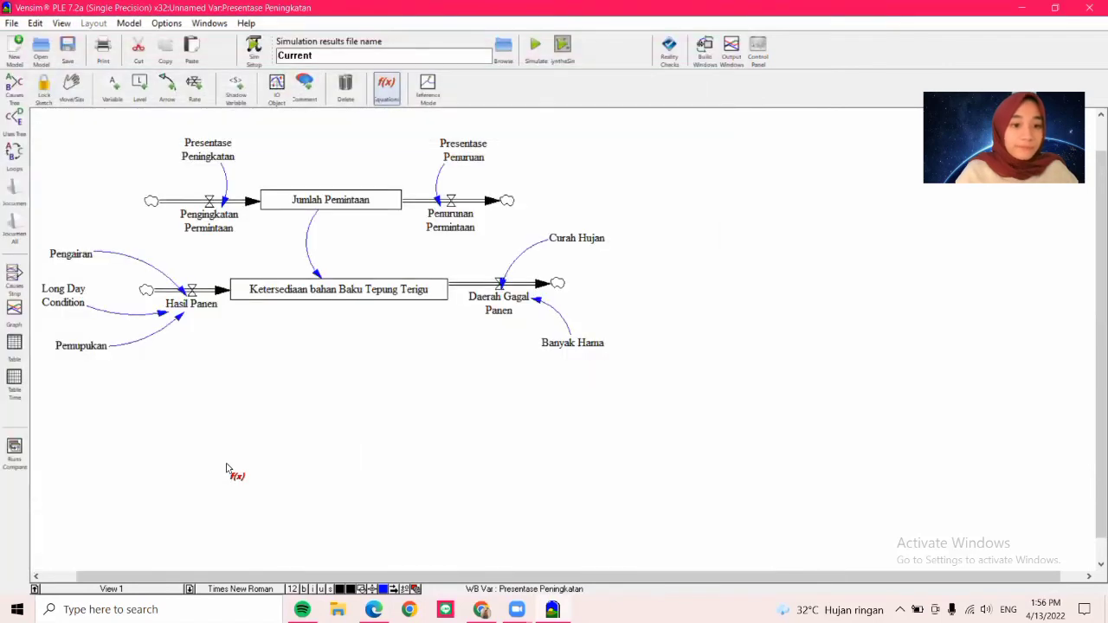
- Simulate the model with the raised Presentase Peningkatan, saving the sketch for automated backup and overwriting the Current dataset
{"action": "key", "text": "ctrl+a"}
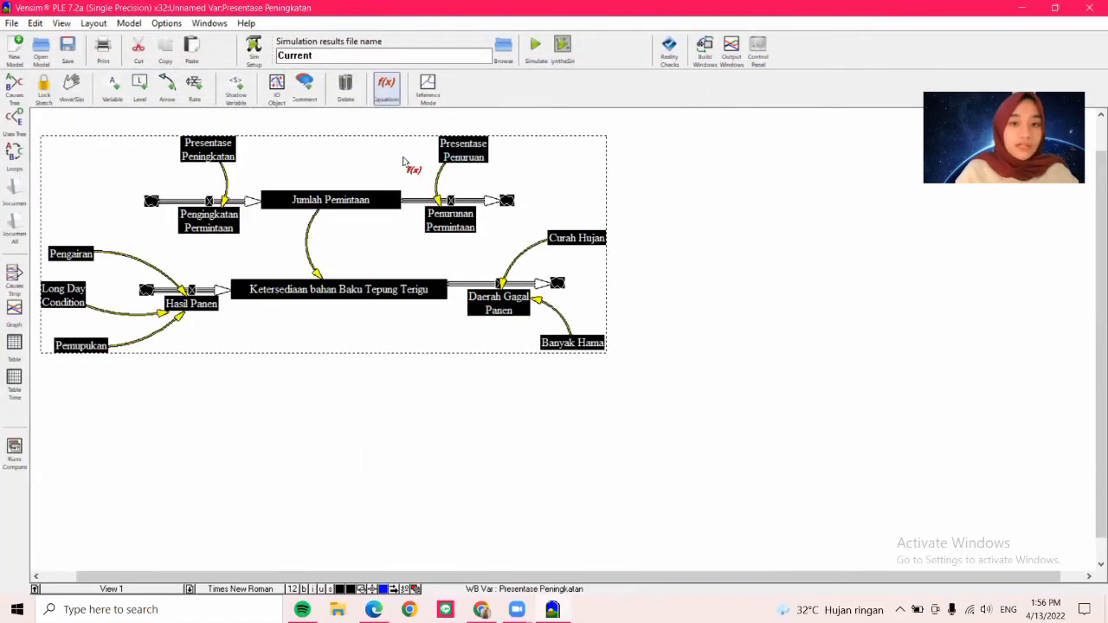
{"action": "left_click", "coordinate": [537, 50]}
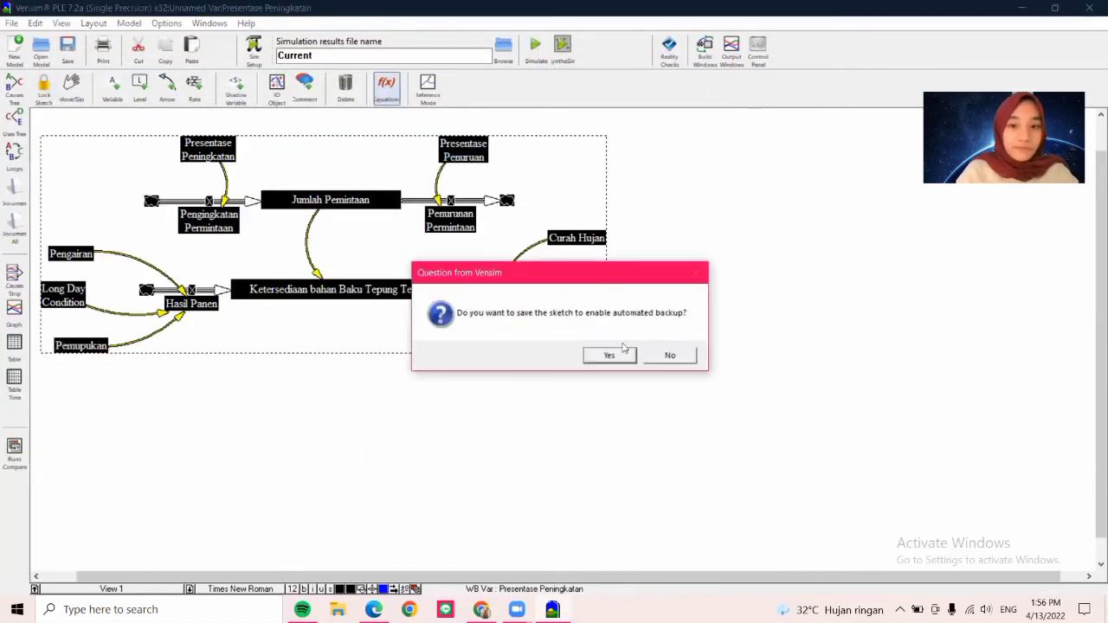
{"action": "left_click", "coordinate": [629, 358]}
{"action": "left_click", "coordinate": [560, 361]}
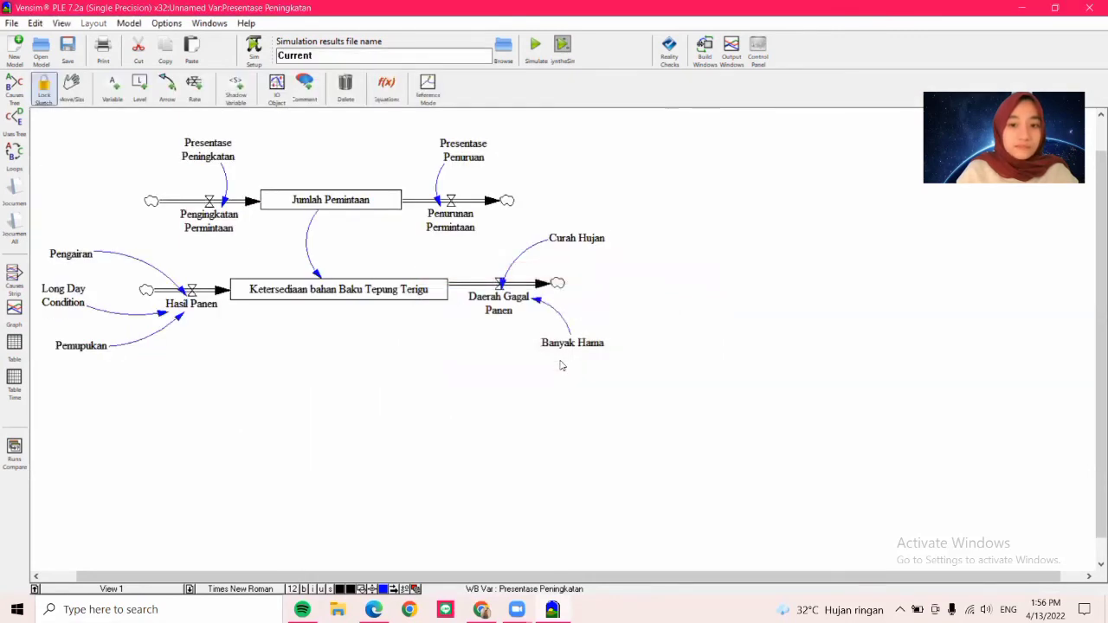
- View the results of all diagram variables as a graph, close it, and clear the selection
{"action": "key", "text": "ctrl+a"}
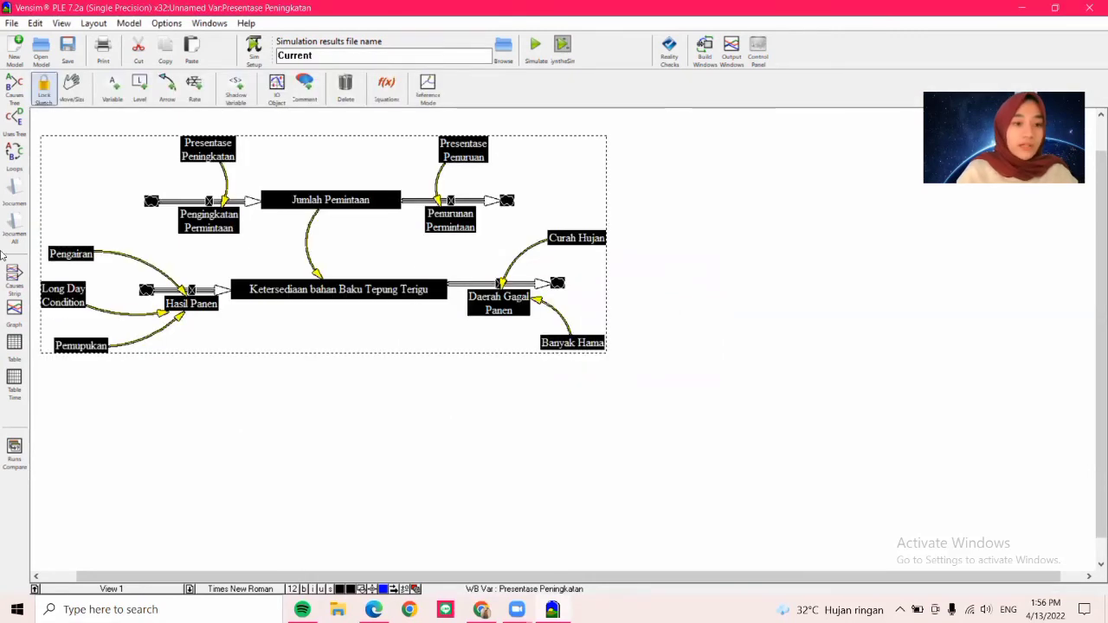
{"action": "left_click", "coordinate": [14, 309]}
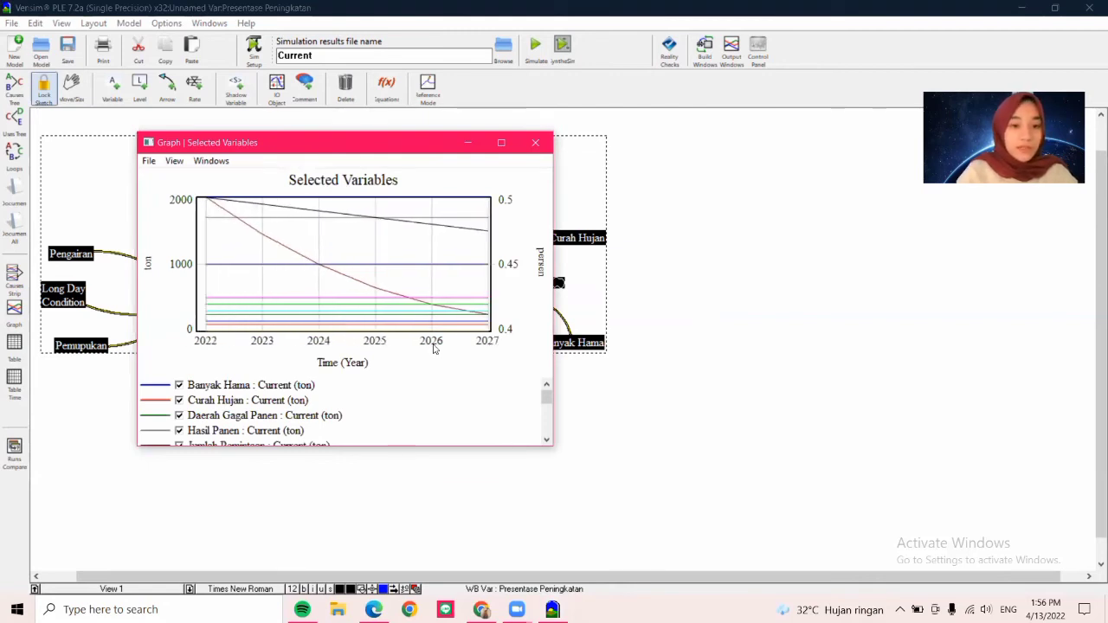
{"action": "left_click", "coordinate": [535, 143]}
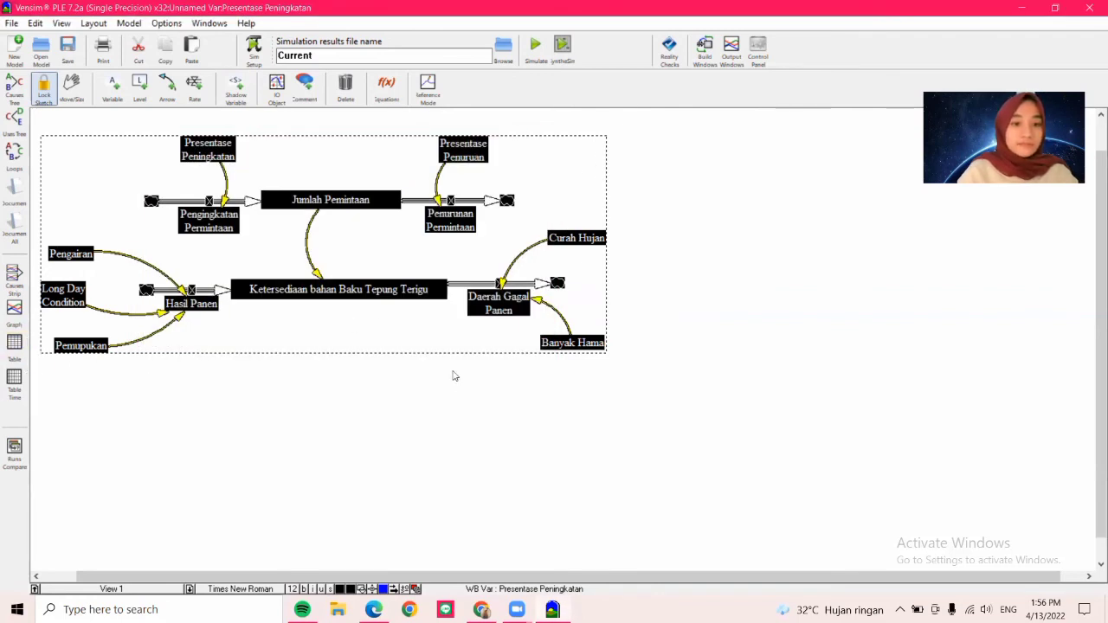
{"action": "left_click", "coordinate": [366, 396]}
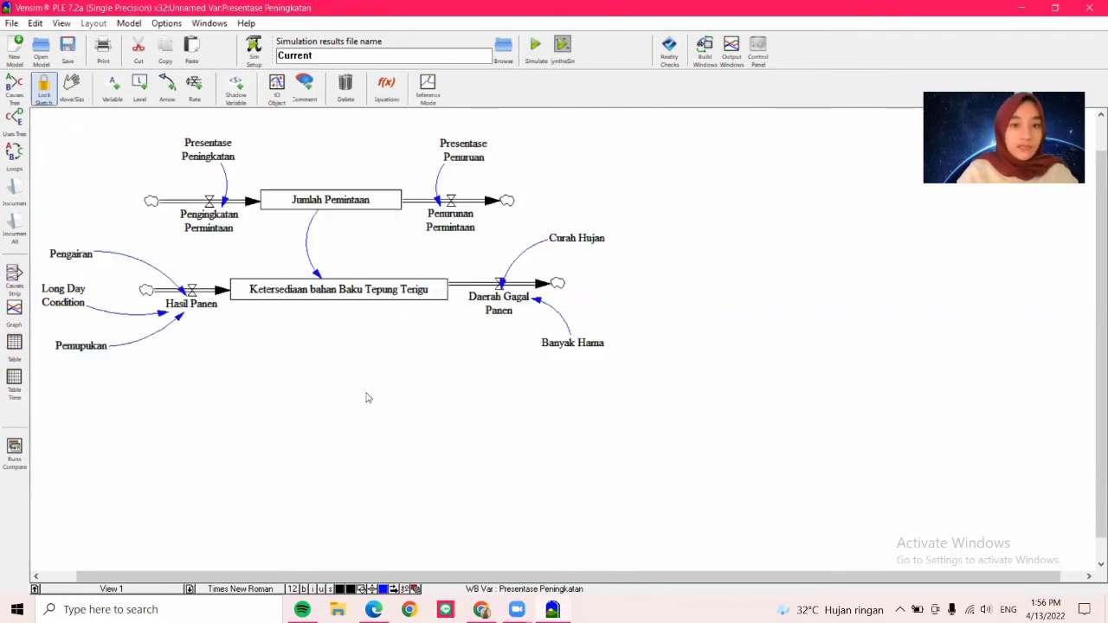
- Set the Presentase Peningkatan constant back to 0.1
{"action": "left_click", "coordinate": [386, 95]}
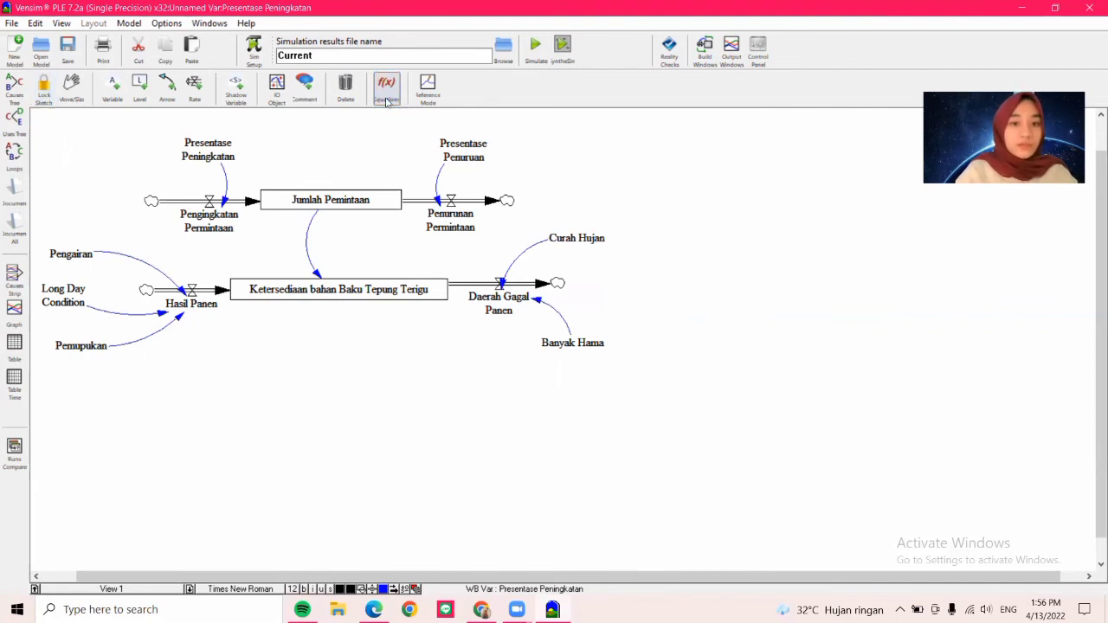
{"action": "left_click", "coordinate": [222, 156]}
{"action": "key", "text": "BackSpace"}
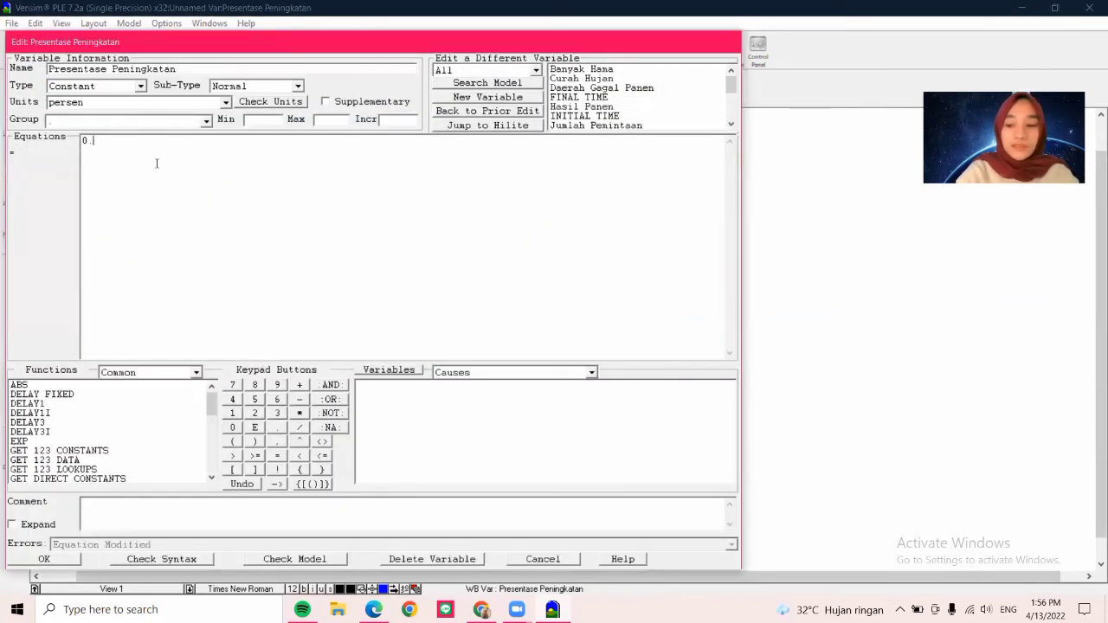
{"action": "type", "text": "1"}
{"action": "left_click", "coordinate": [58, 559]}
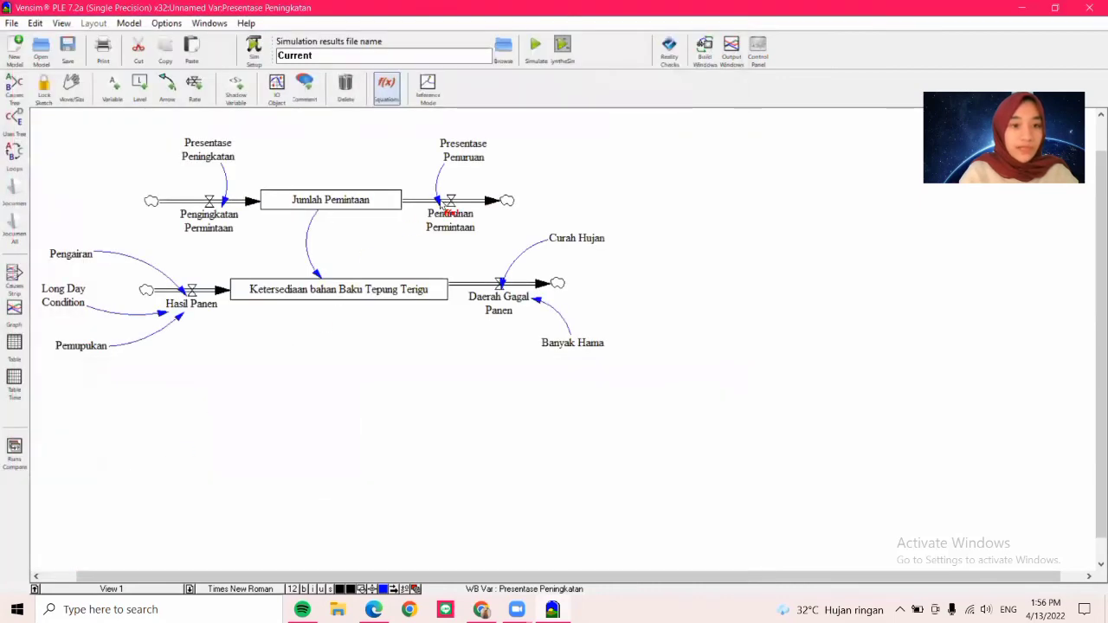
- Set the Presentase Penuruan constant to 0.7
{"action": "left_click", "coordinate": [475, 154]}
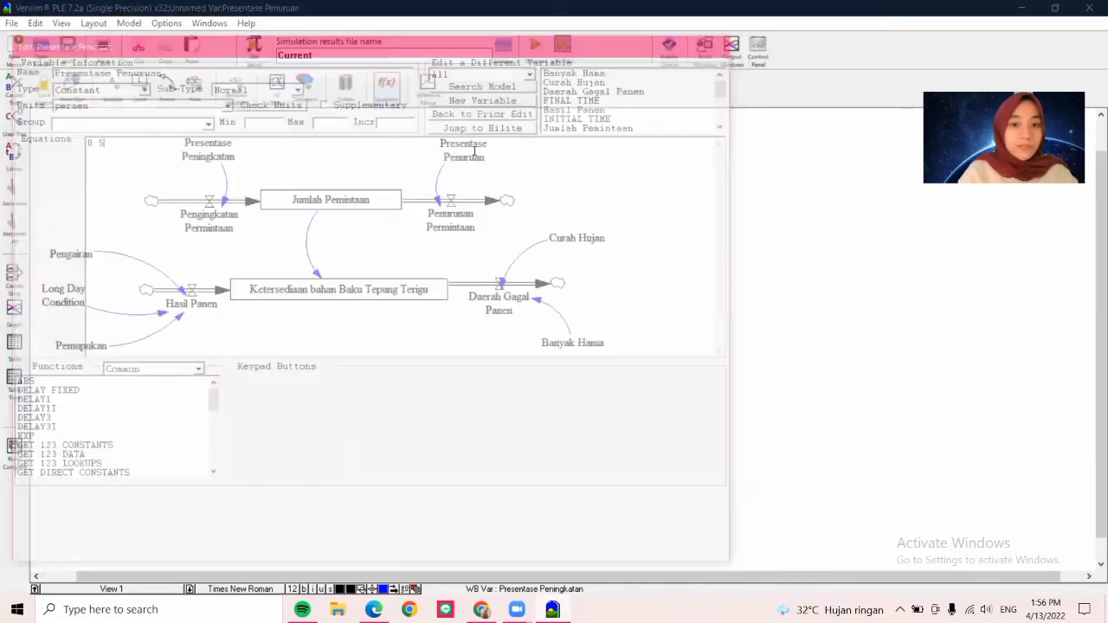
{"action": "key", "text": "BackSpace"}
{"action": "type", "text": "7"}
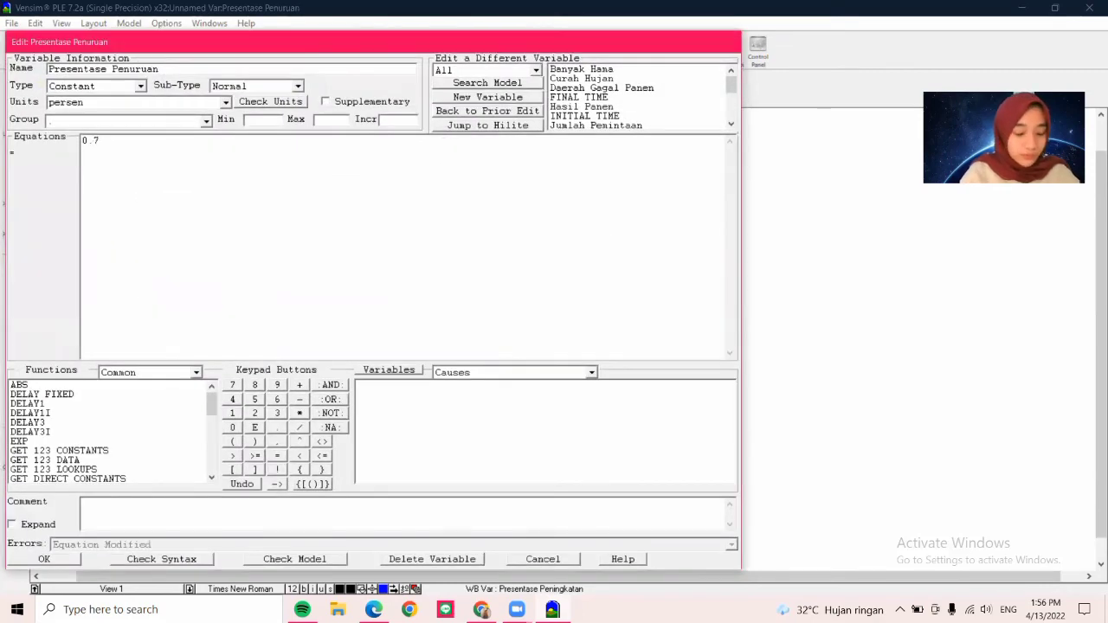
{"action": "left_click", "coordinate": [68, 563]}
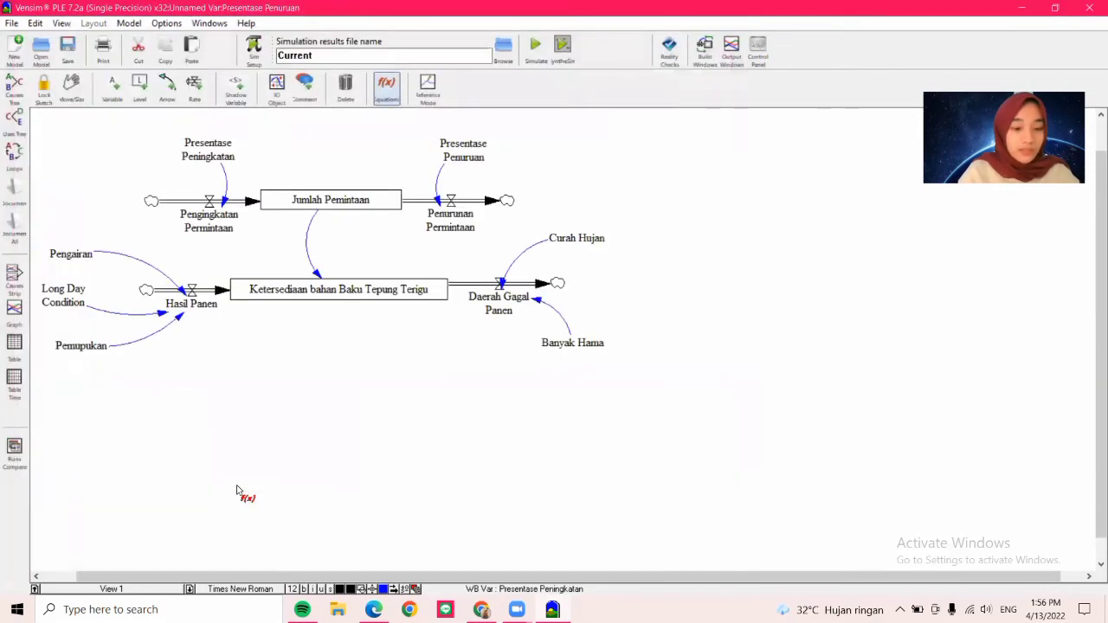
- Simulate the model with the raised Presentase Penuruan, saving the sketch for automated backup and overwriting the Current dataset
{"action": "key", "text": "ctrl+a"}
{"action": "left_click", "coordinate": [535, 47]}
{"action": "left_click", "coordinate": [605, 355]}
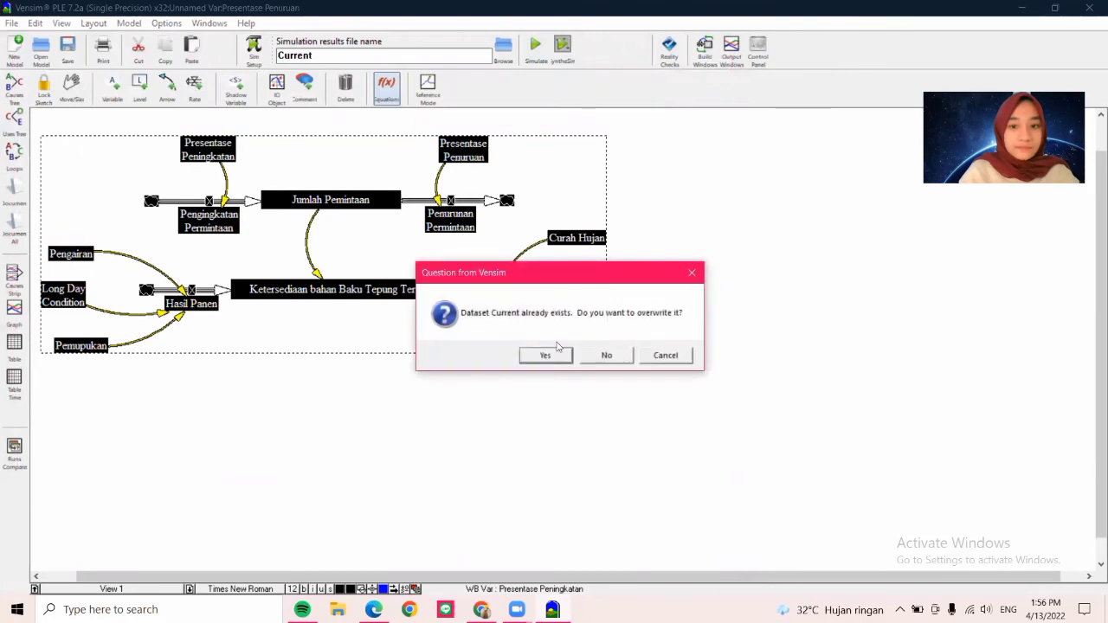
{"action": "left_click", "coordinate": [548, 356]}
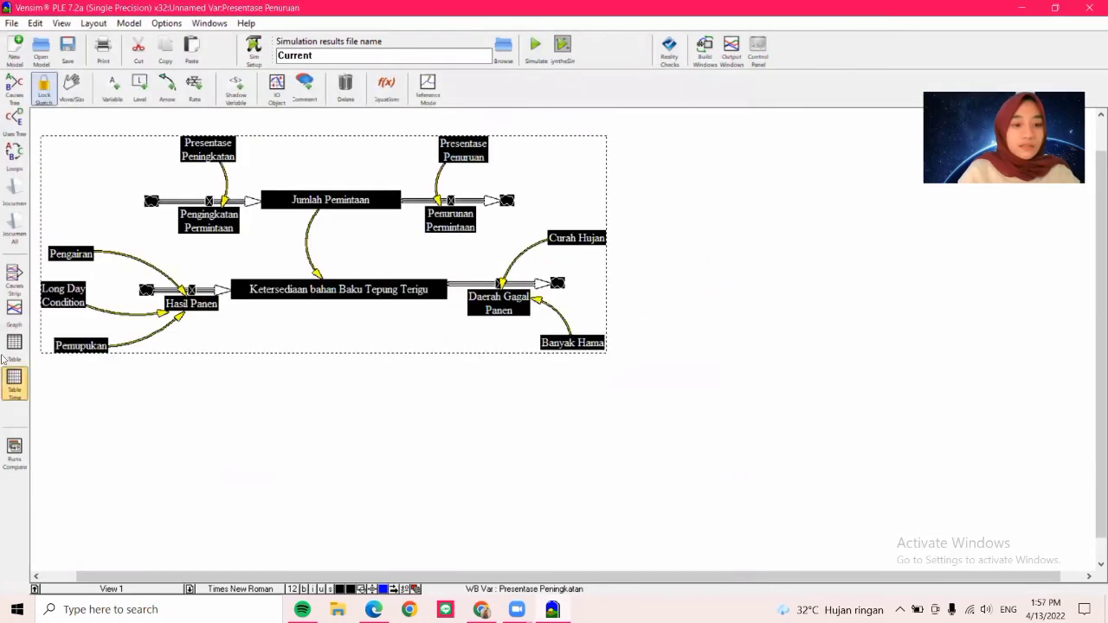
- Graph all selected variables to examine the effect of the higher Presentase Penuruan, then close the graph
{"action": "left_click", "coordinate": [14, 309]}
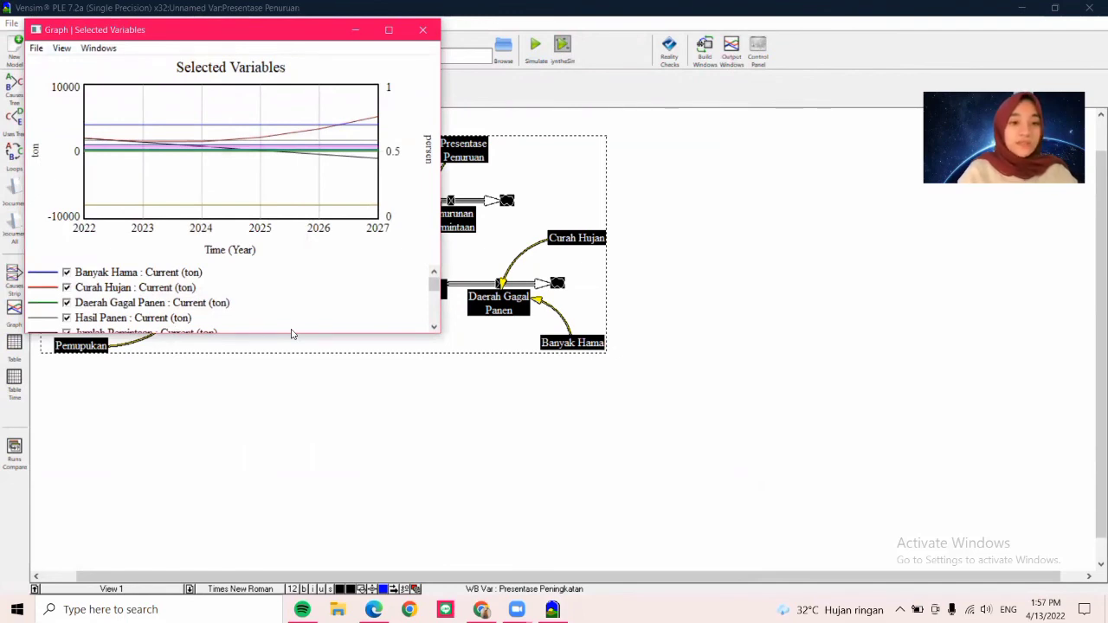
{"action": "left_click", "coordinate": [422, 29]}
{"action": "left_click", "coordinate": [731, 251]}
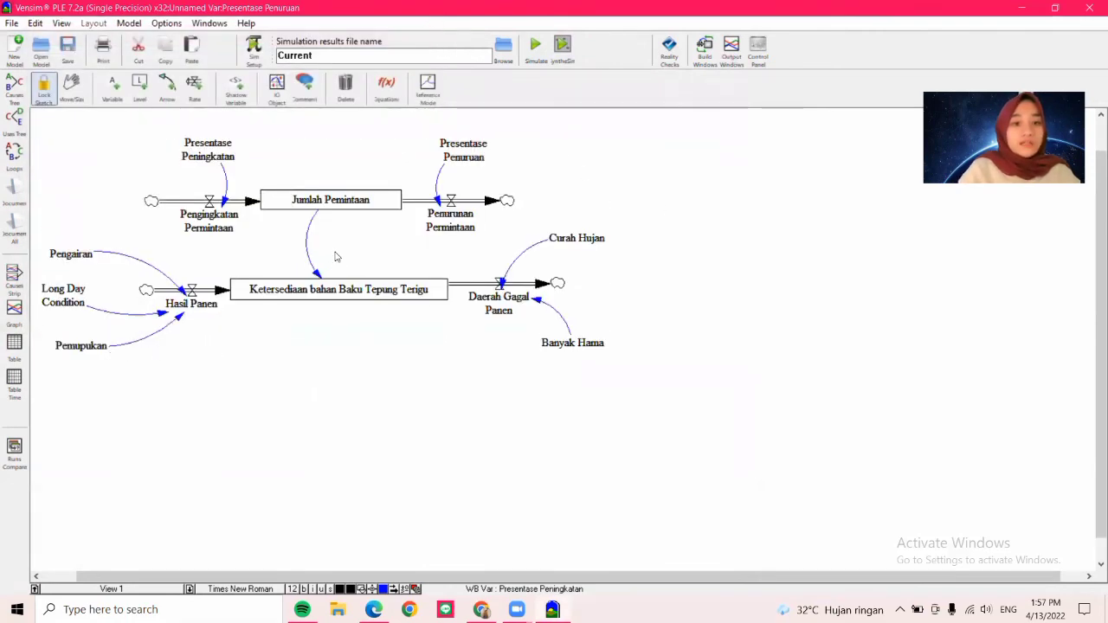
- Restore the Presentase Penuruan constant to 0.5
{"action": "left_click", "coordinate": [386, 87]}
{"action": "left_click", "coordinate": [462, 152]}
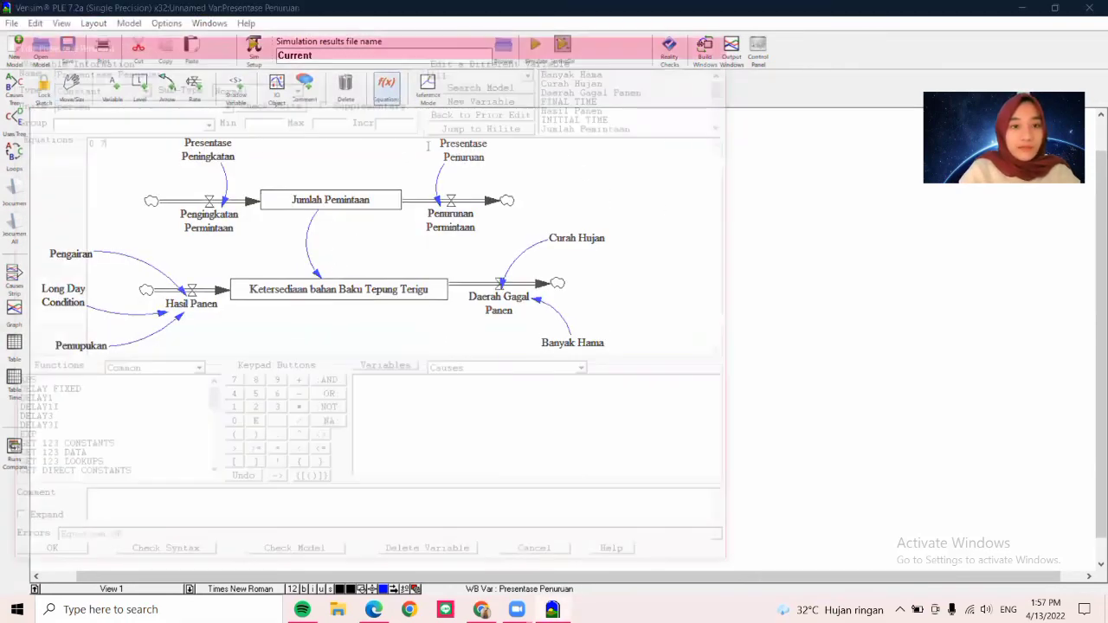
{"action": "key", "text": "BackSpace"}
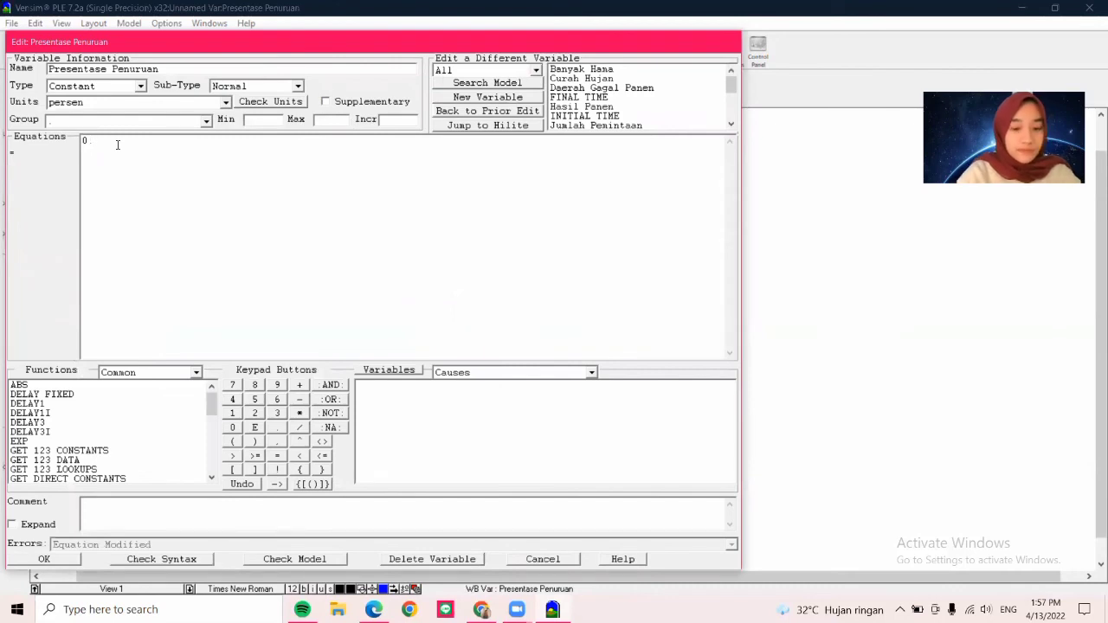
{"action": "type", "text": "5"}
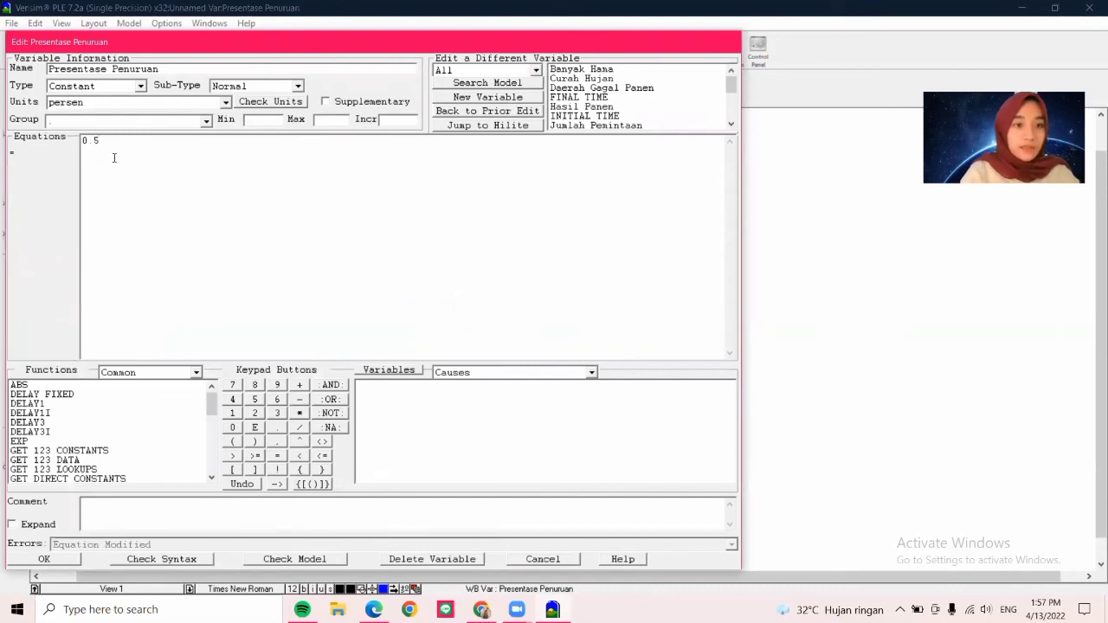
{"action": "left_click", "coordinate": [73, 560]}
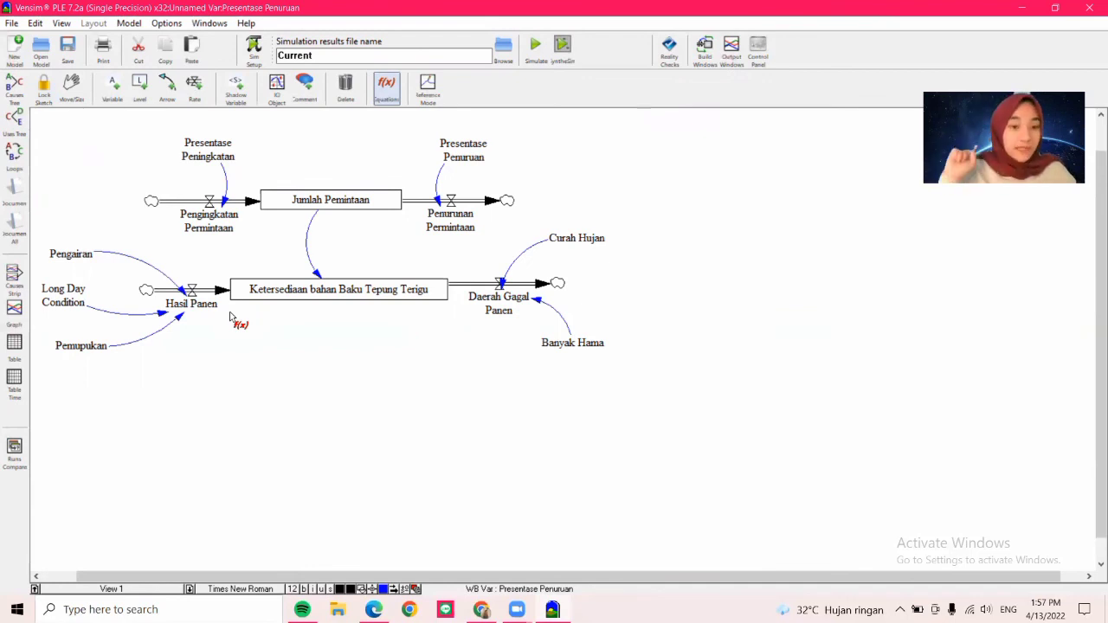
- Change the equation of the Pemupukan variable to 0.2*3000
{"action": "left_click", "coordinate": [73, 346]}
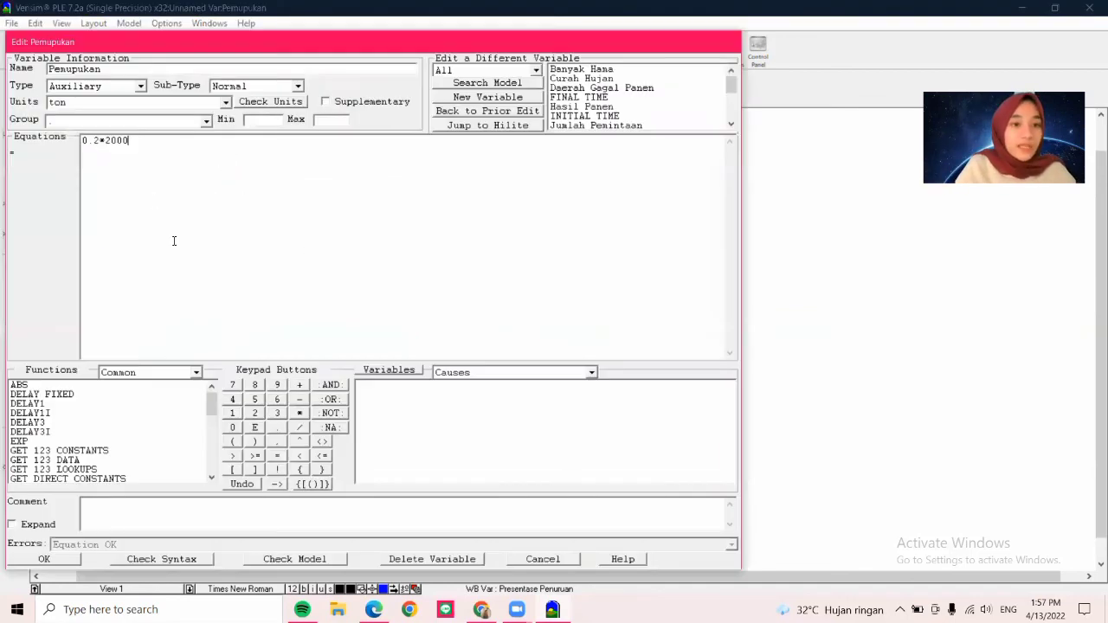
{"action": "left_click", "coordinate": [110, 143]}
{"action": "key", "text": "BackSpace"}
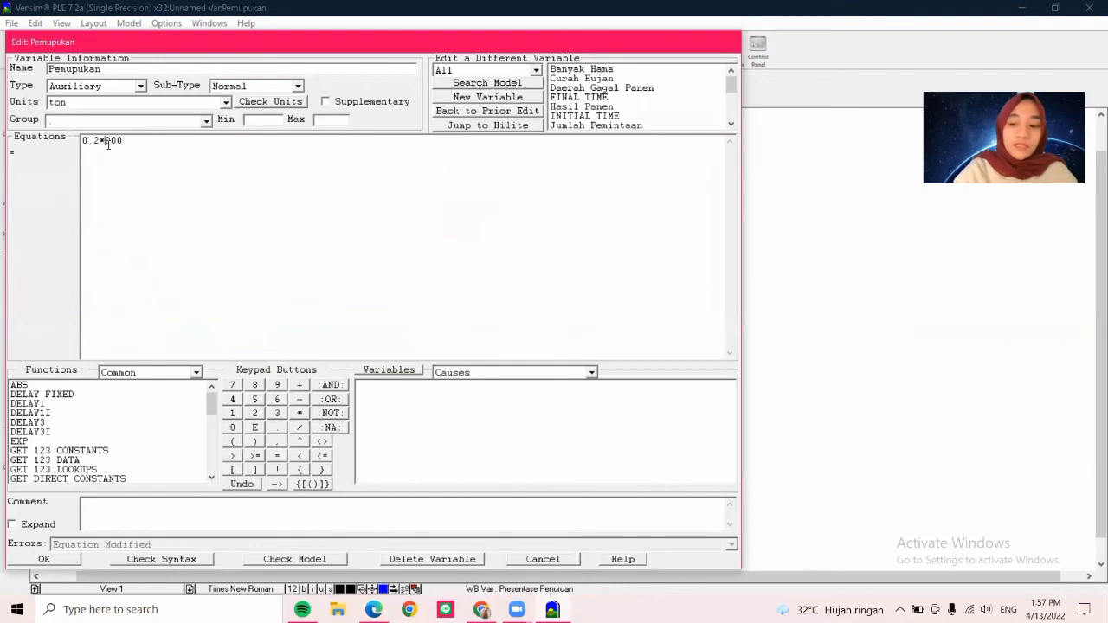
{"action": "type", "text": "3"}
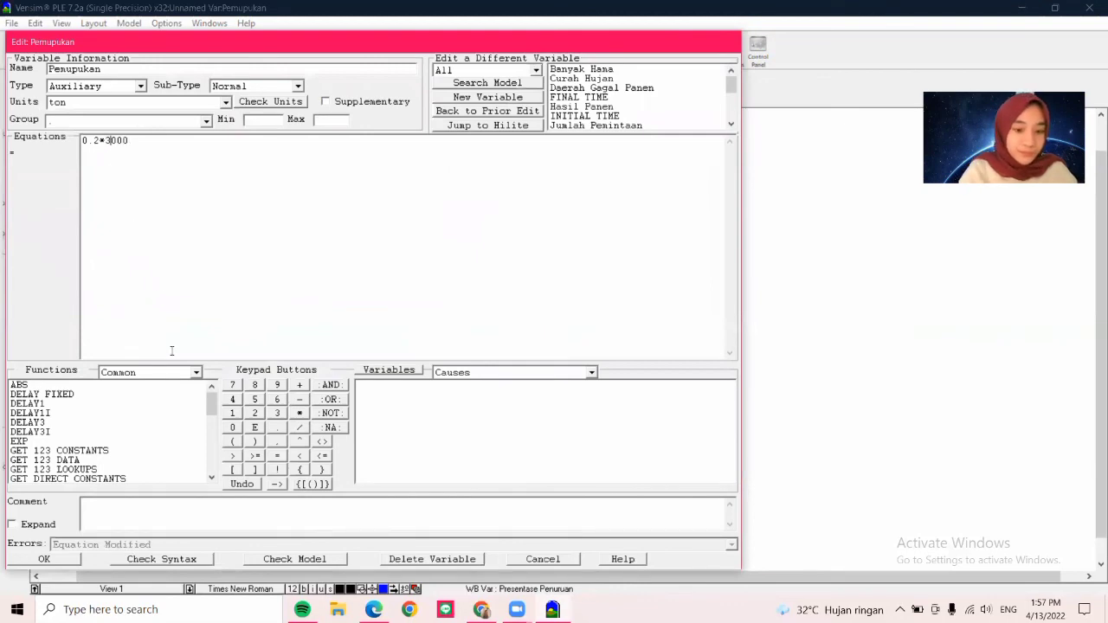
{"action": "left_click", "coordinate": [67, 559]}
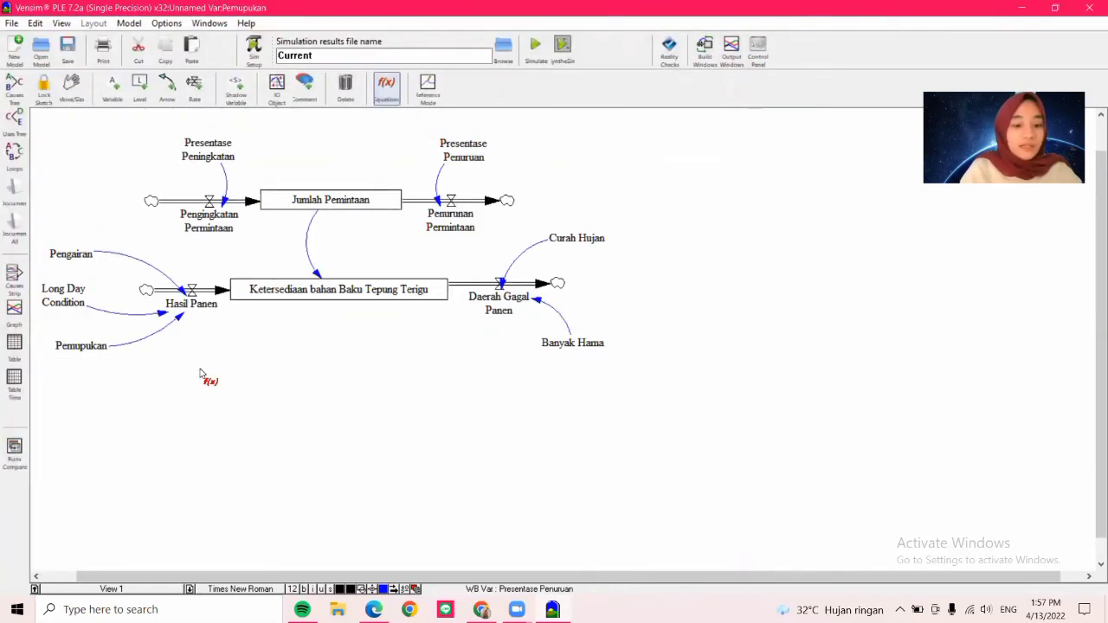
- Simulate the model with the new Pemupukan equation, saving the sketch for automated backup and overwriting the Current dataset
{"action": "key", "text": "ctrl+a"}
{"action": "left_click", "coordinate": [534, 49]}
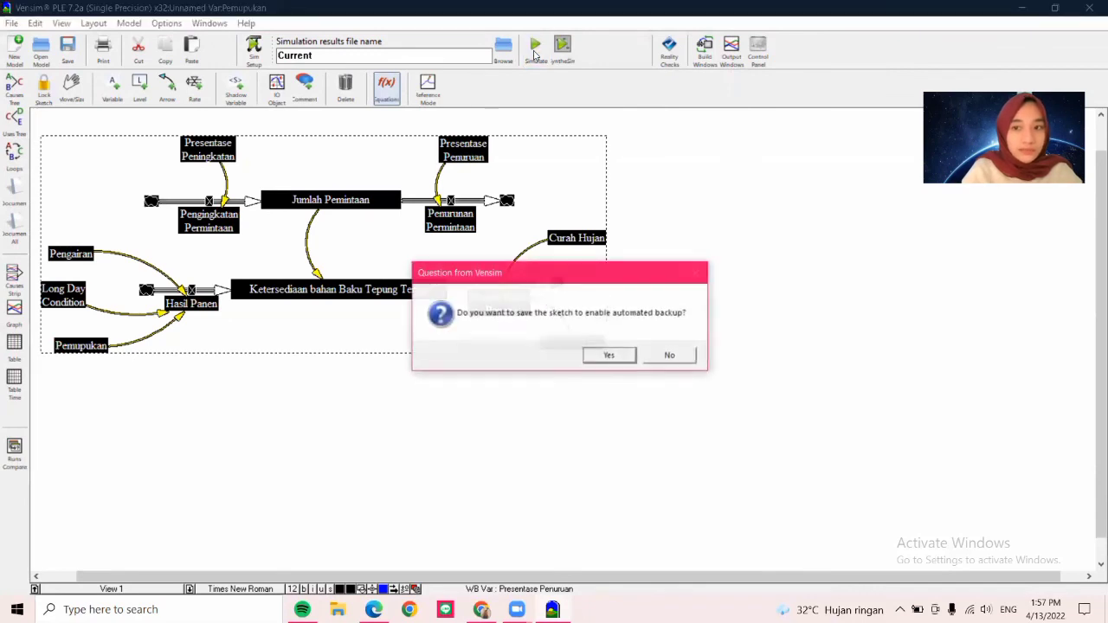
{"action": "left_click", "coordinate": [627, 355]}
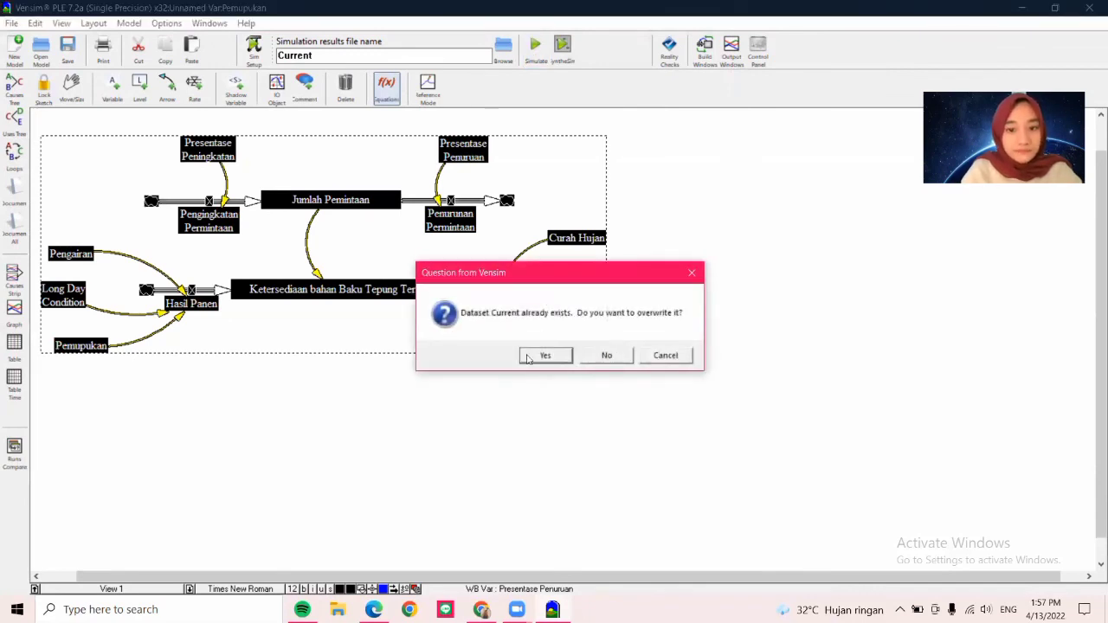
{"action": "left_click", "coordinate": [544, 355]}
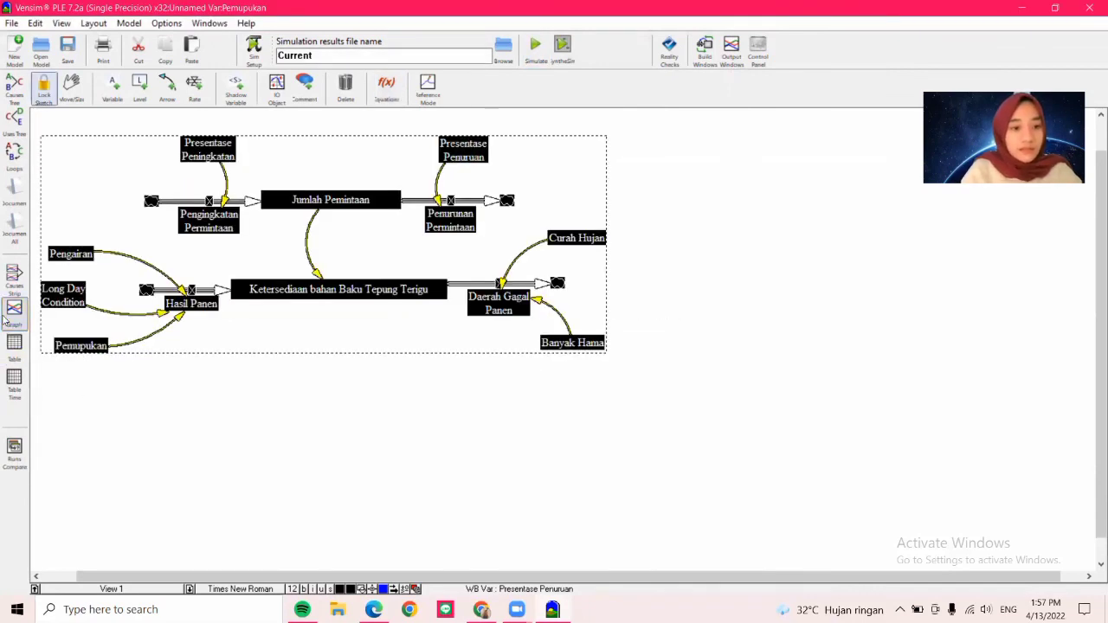
- View the simulation results of all diagram variables as a graph and as a table, closing each one
{"action": "left_click", "coordinate": [7, 319]}
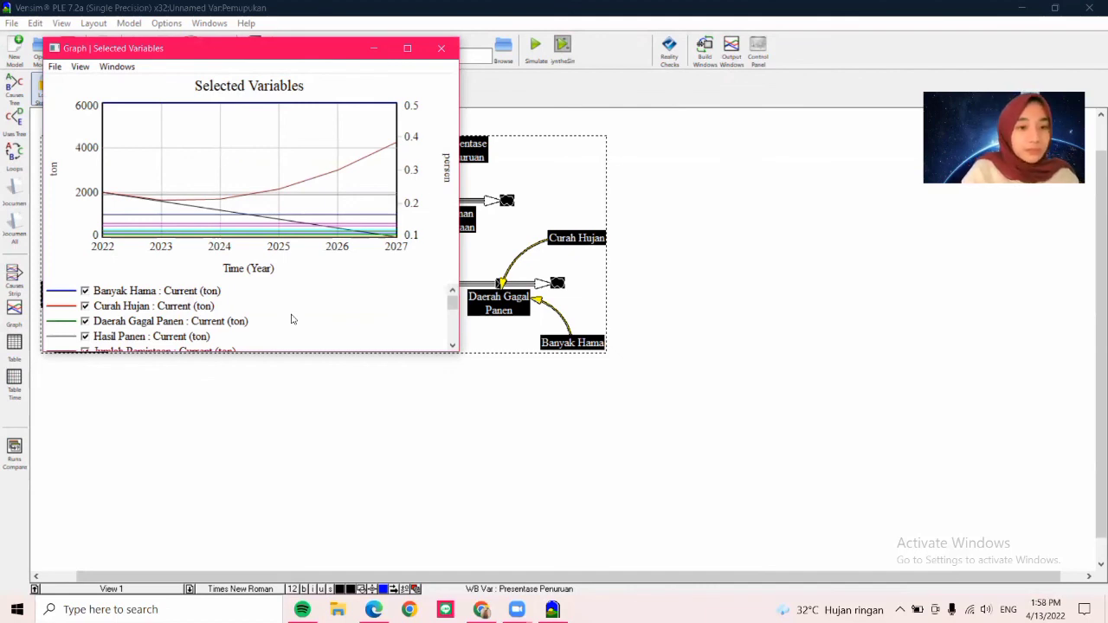
{"action": "left_click", "coordinate": [441, 50]}
{"action": "left_click", "coordinate": [14, 344]}
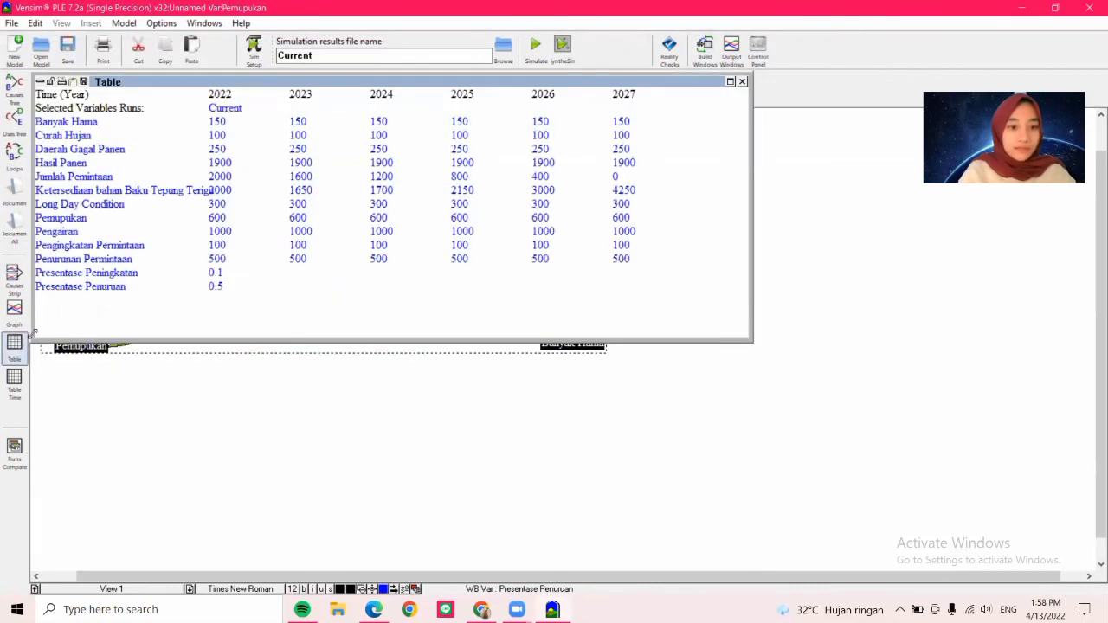
{"action": "left_click", "coordinate": [742, 81]}
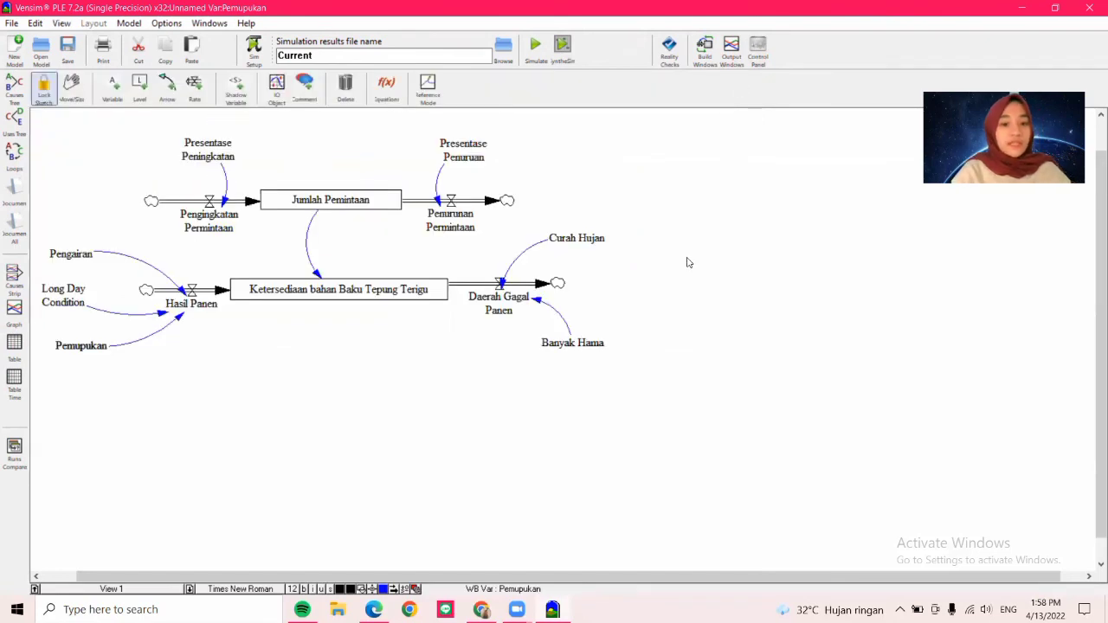